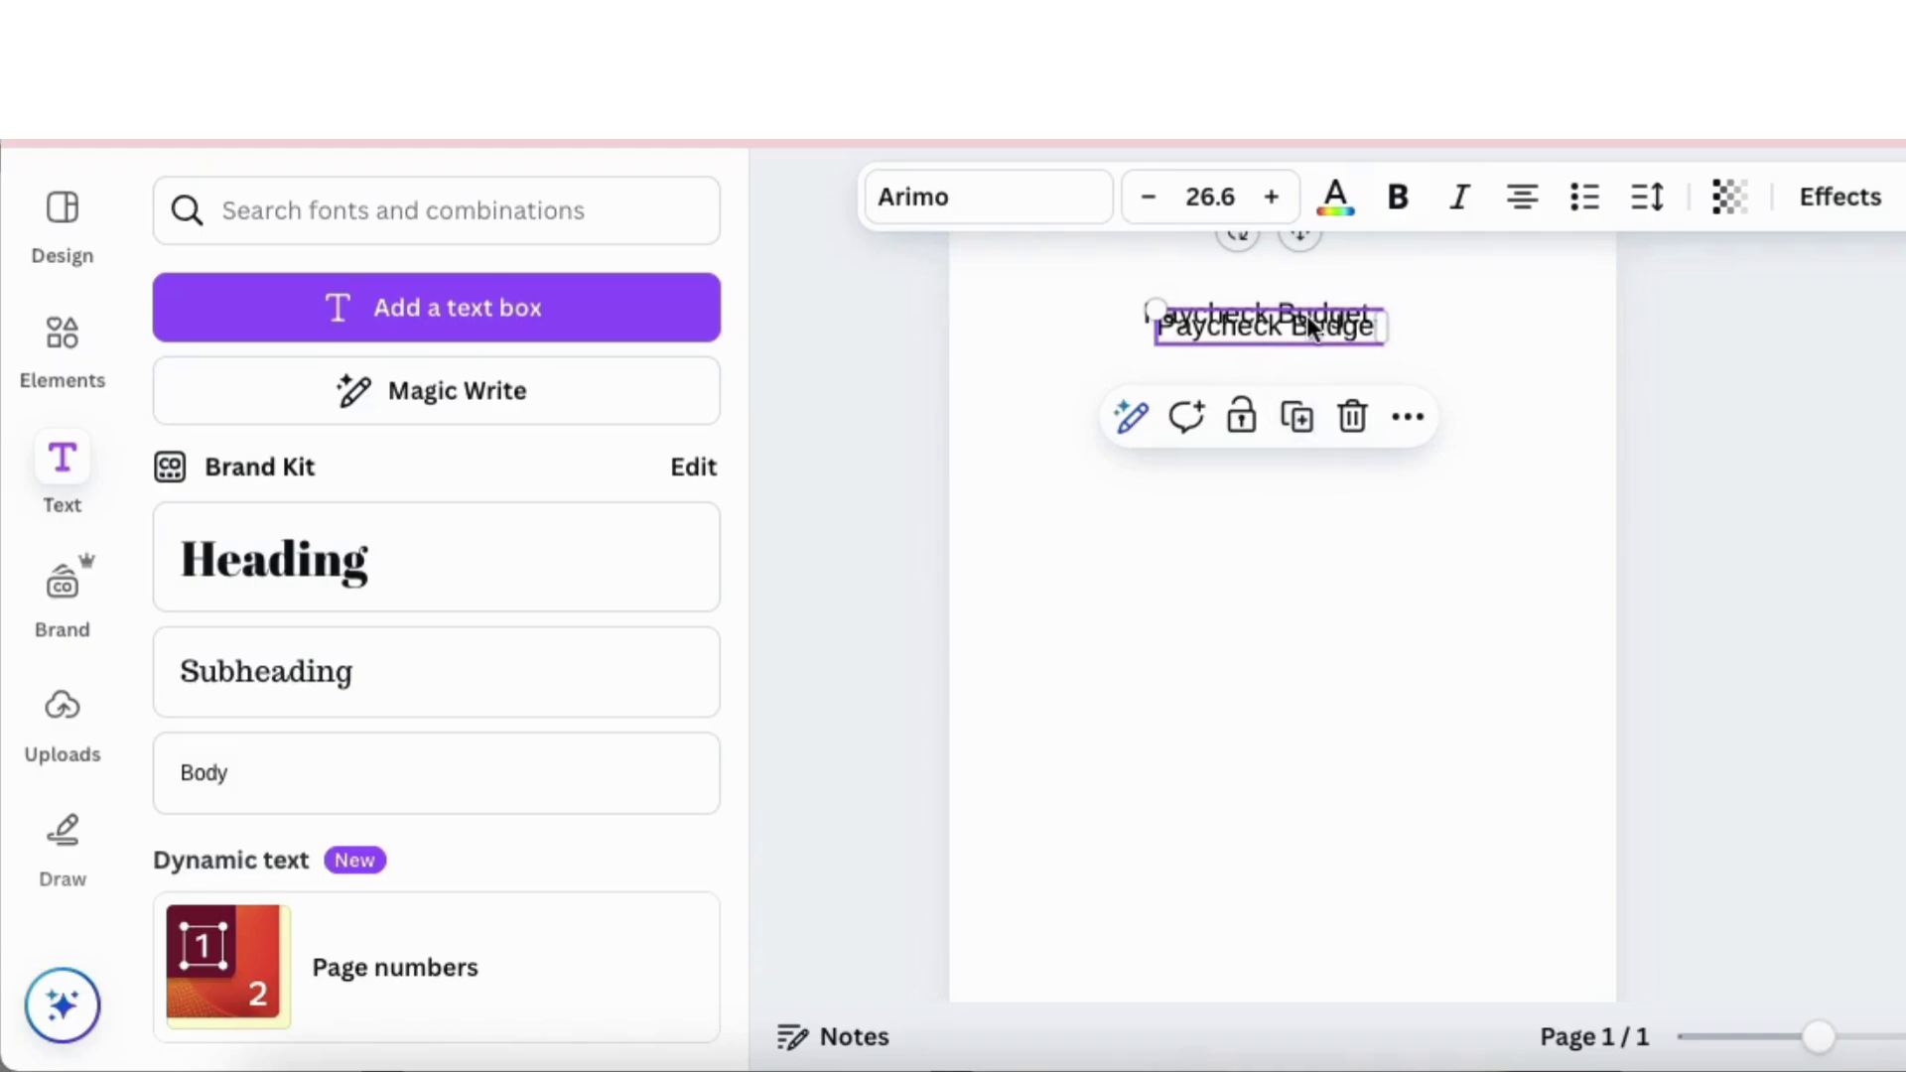
Step: Change the duplicated title text to "Date" and set it at font size 12 near the page's upper-right corner
type("ate")
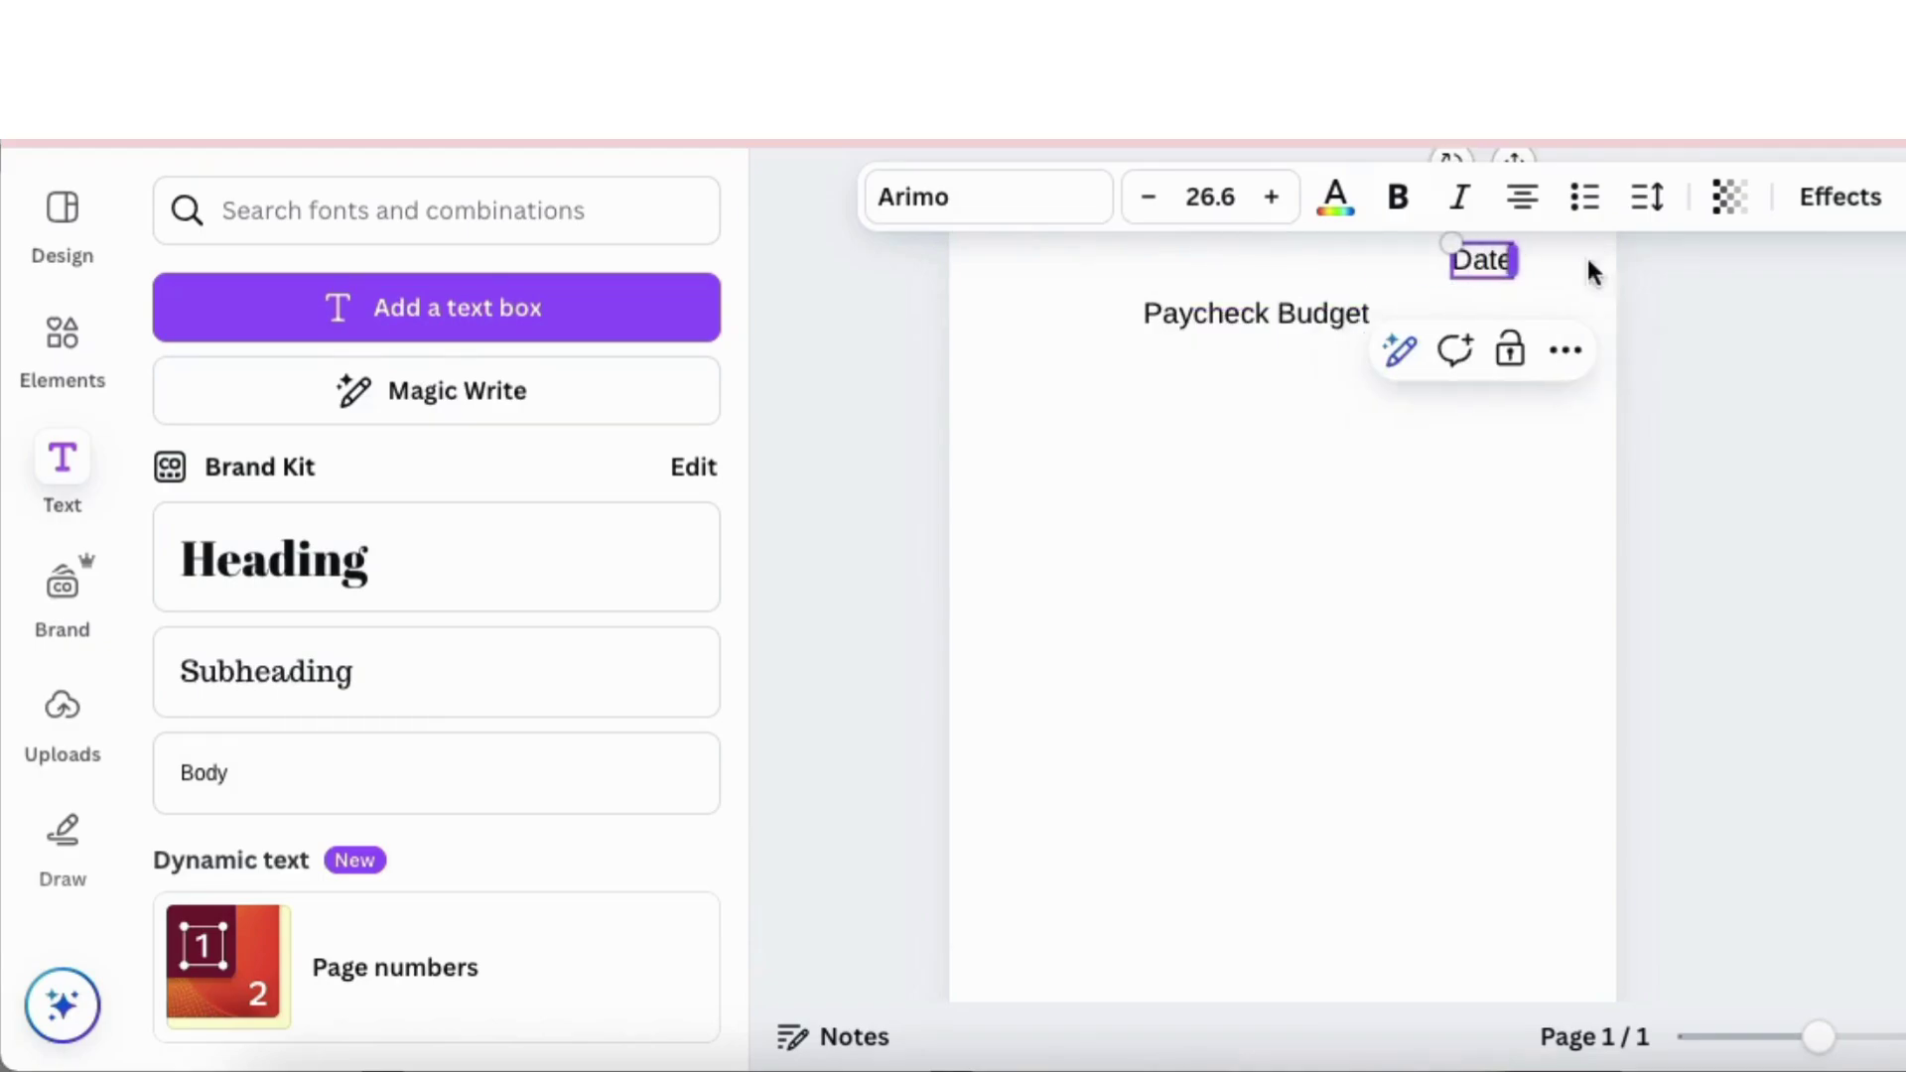
left_click(1587, 257)
left_click(1508, 262)
left_click(1189, 199)
type("1")
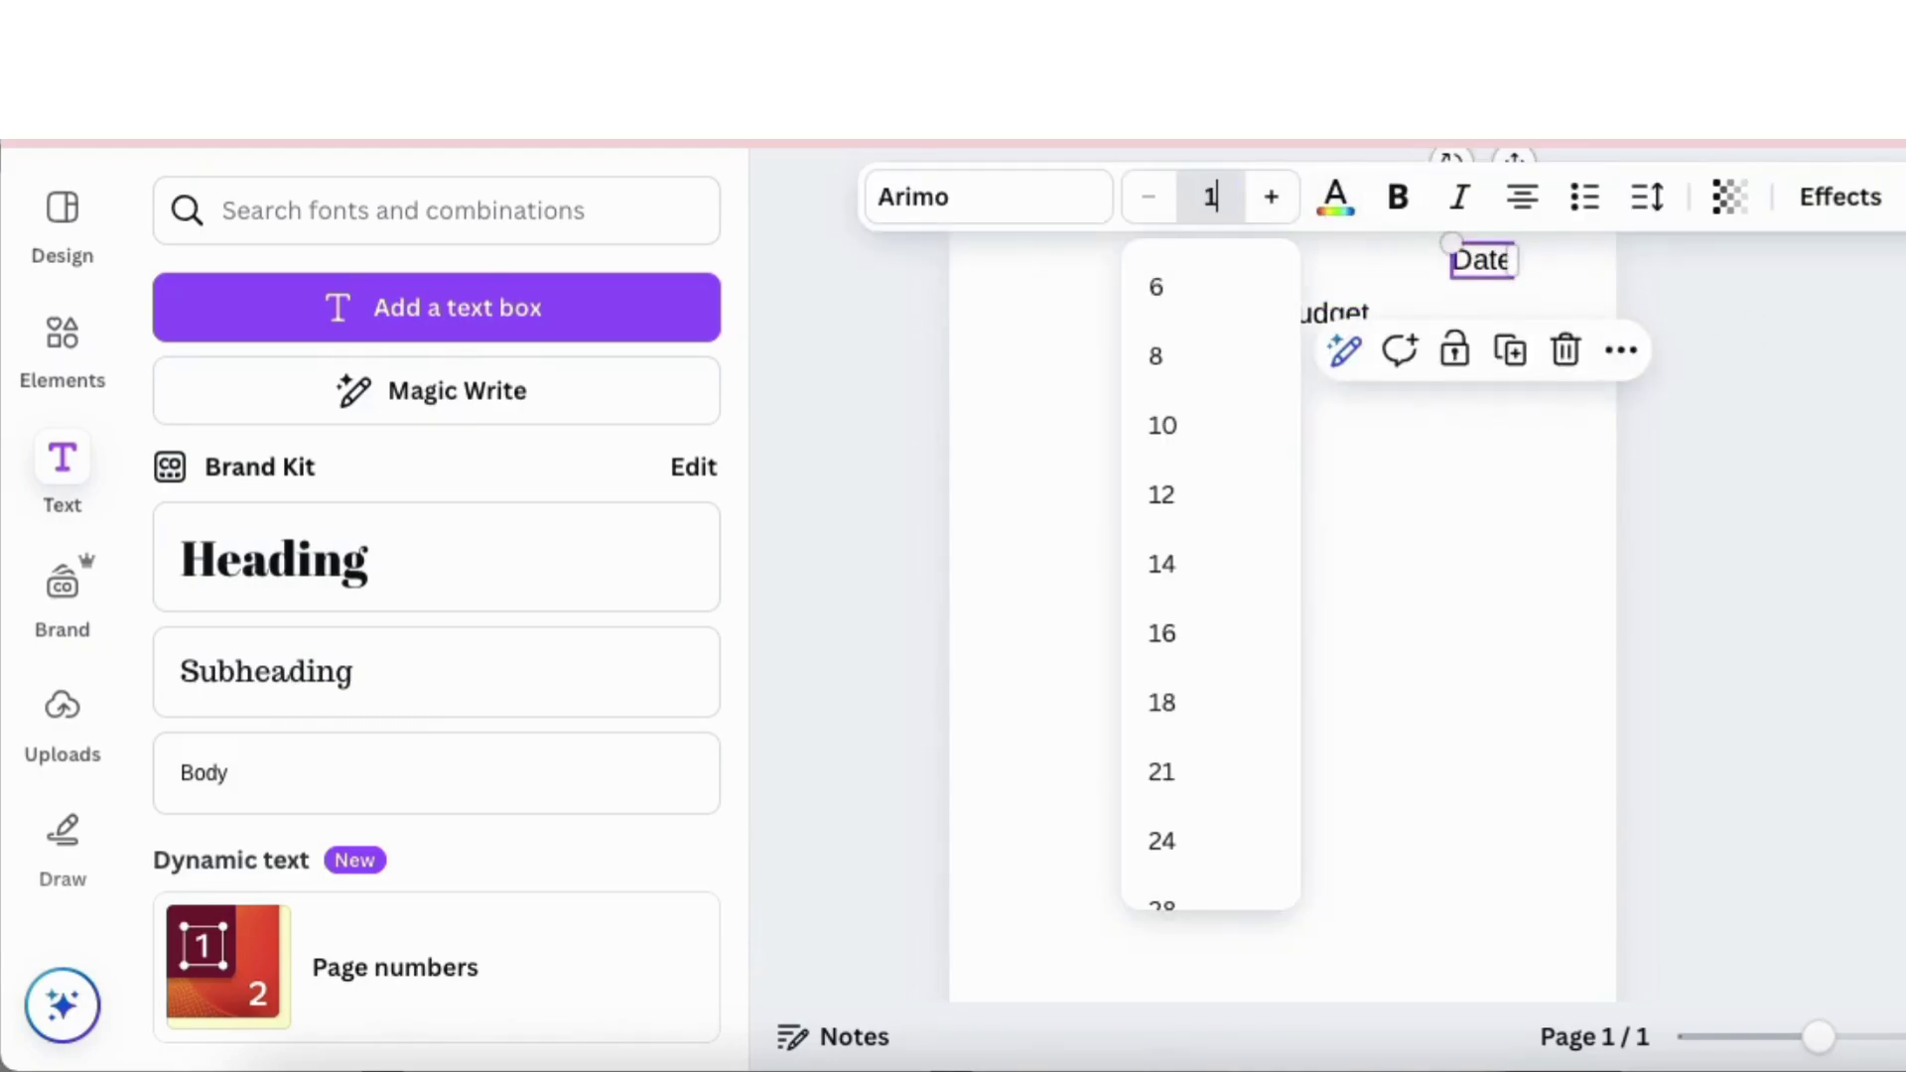
type("2")
key("Return")
left_click(1777, 381)
left_click(1507, 267)
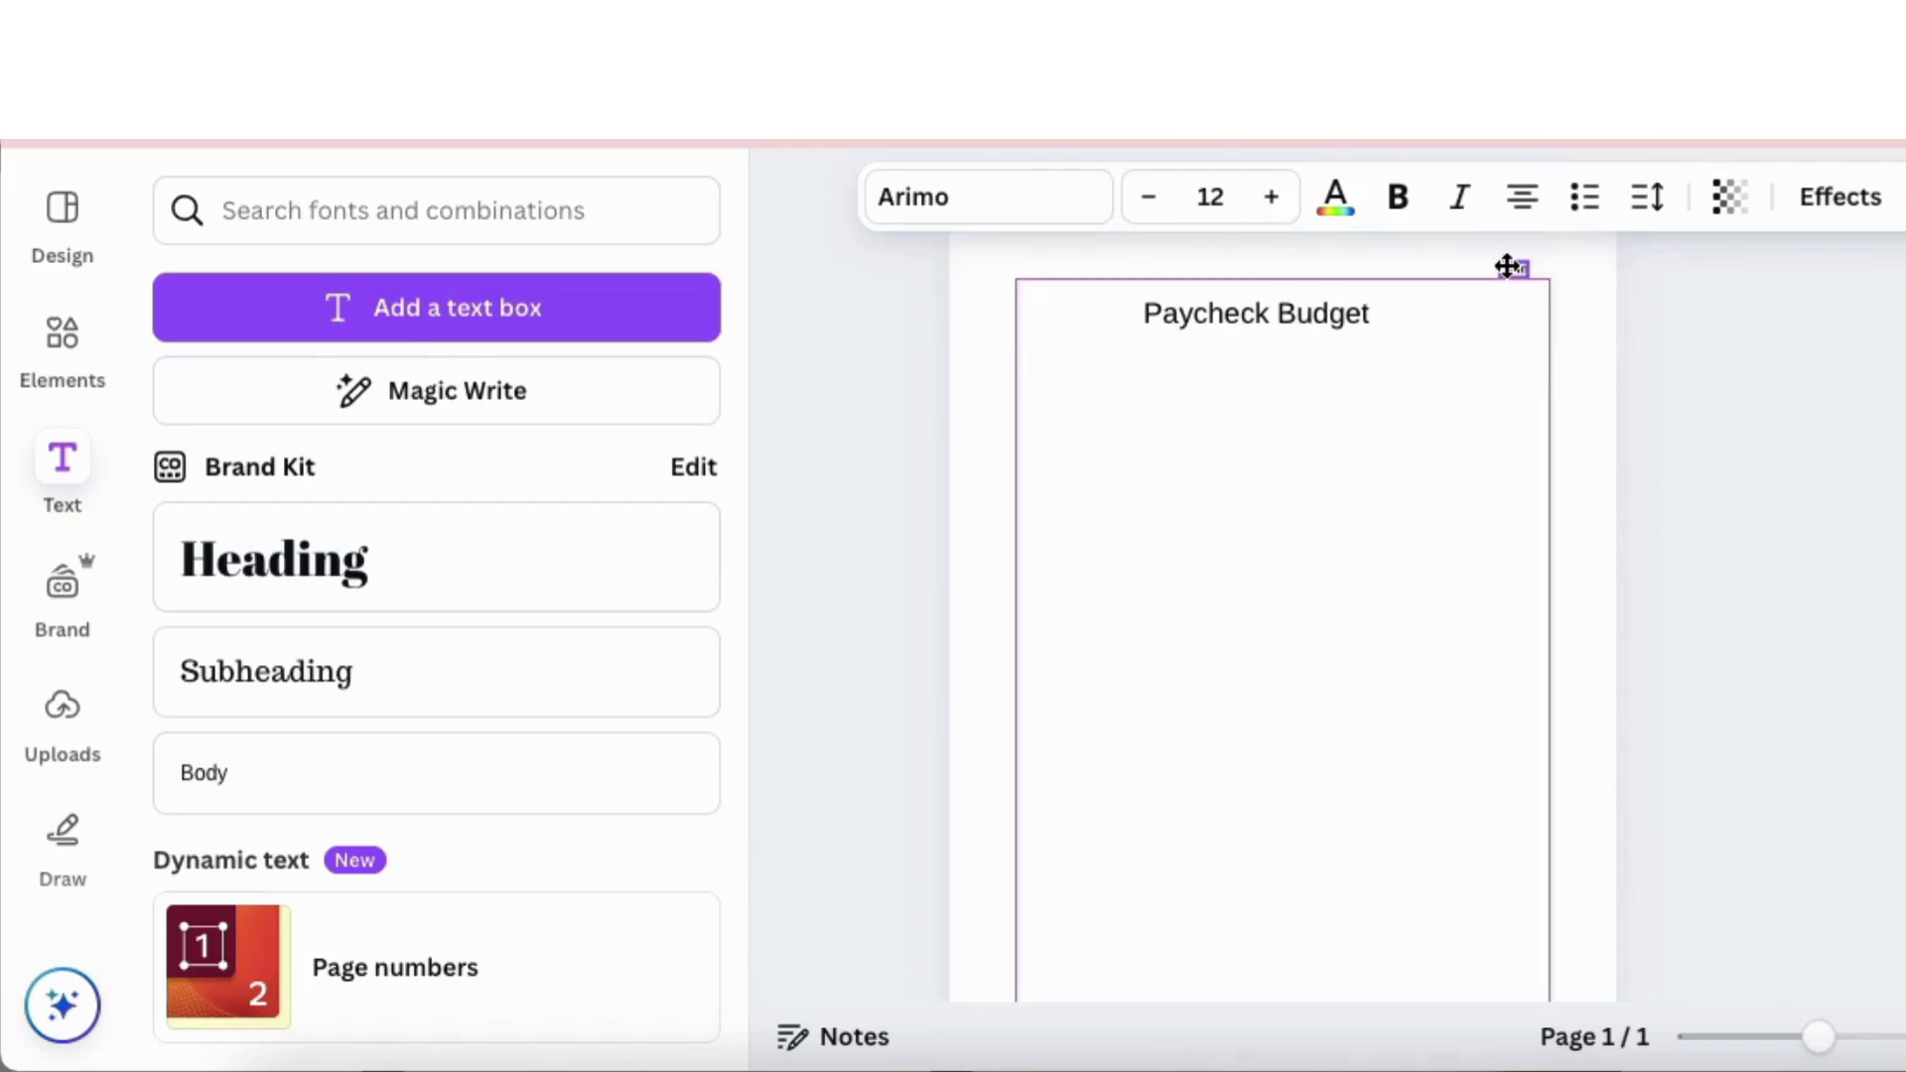
left_click(1831, 405)
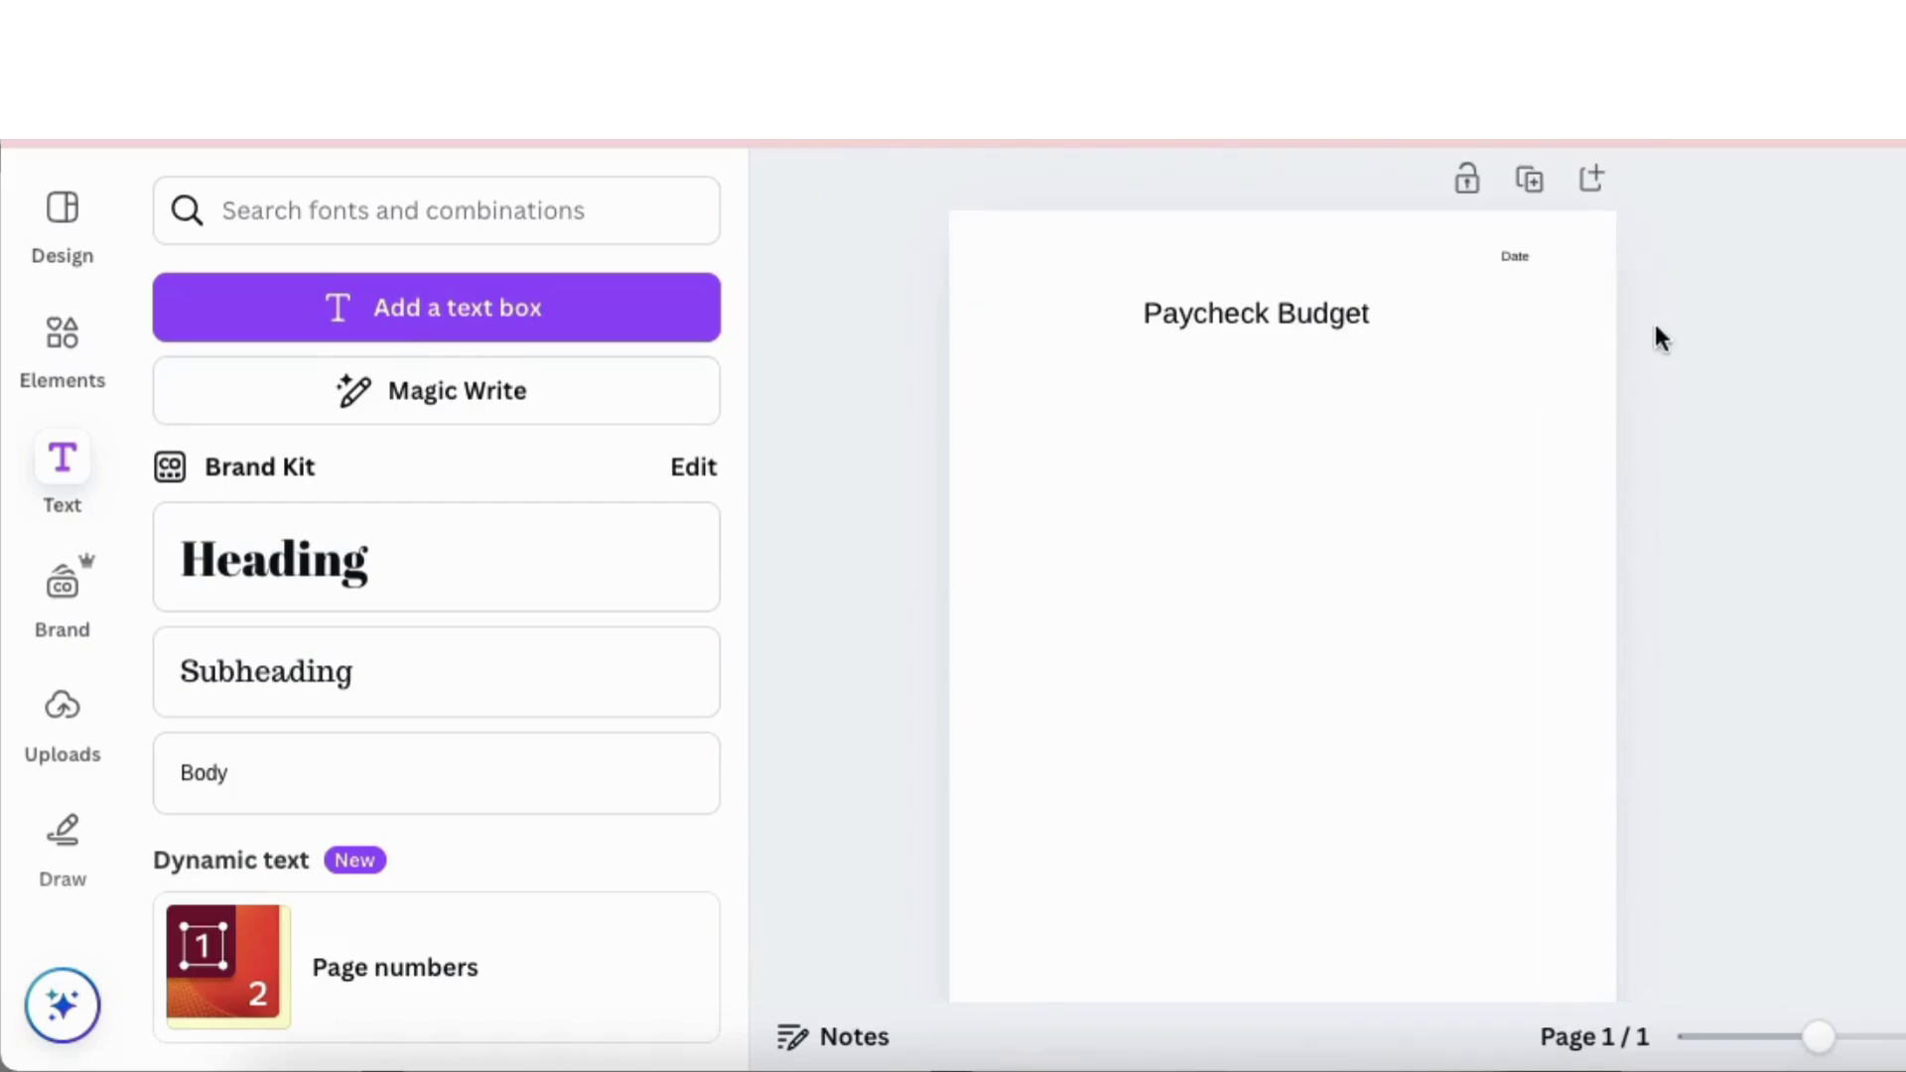
Step: Insert a table with three columns and five rows on the page
left_click(1144, 479)
right_click(1145, 476)
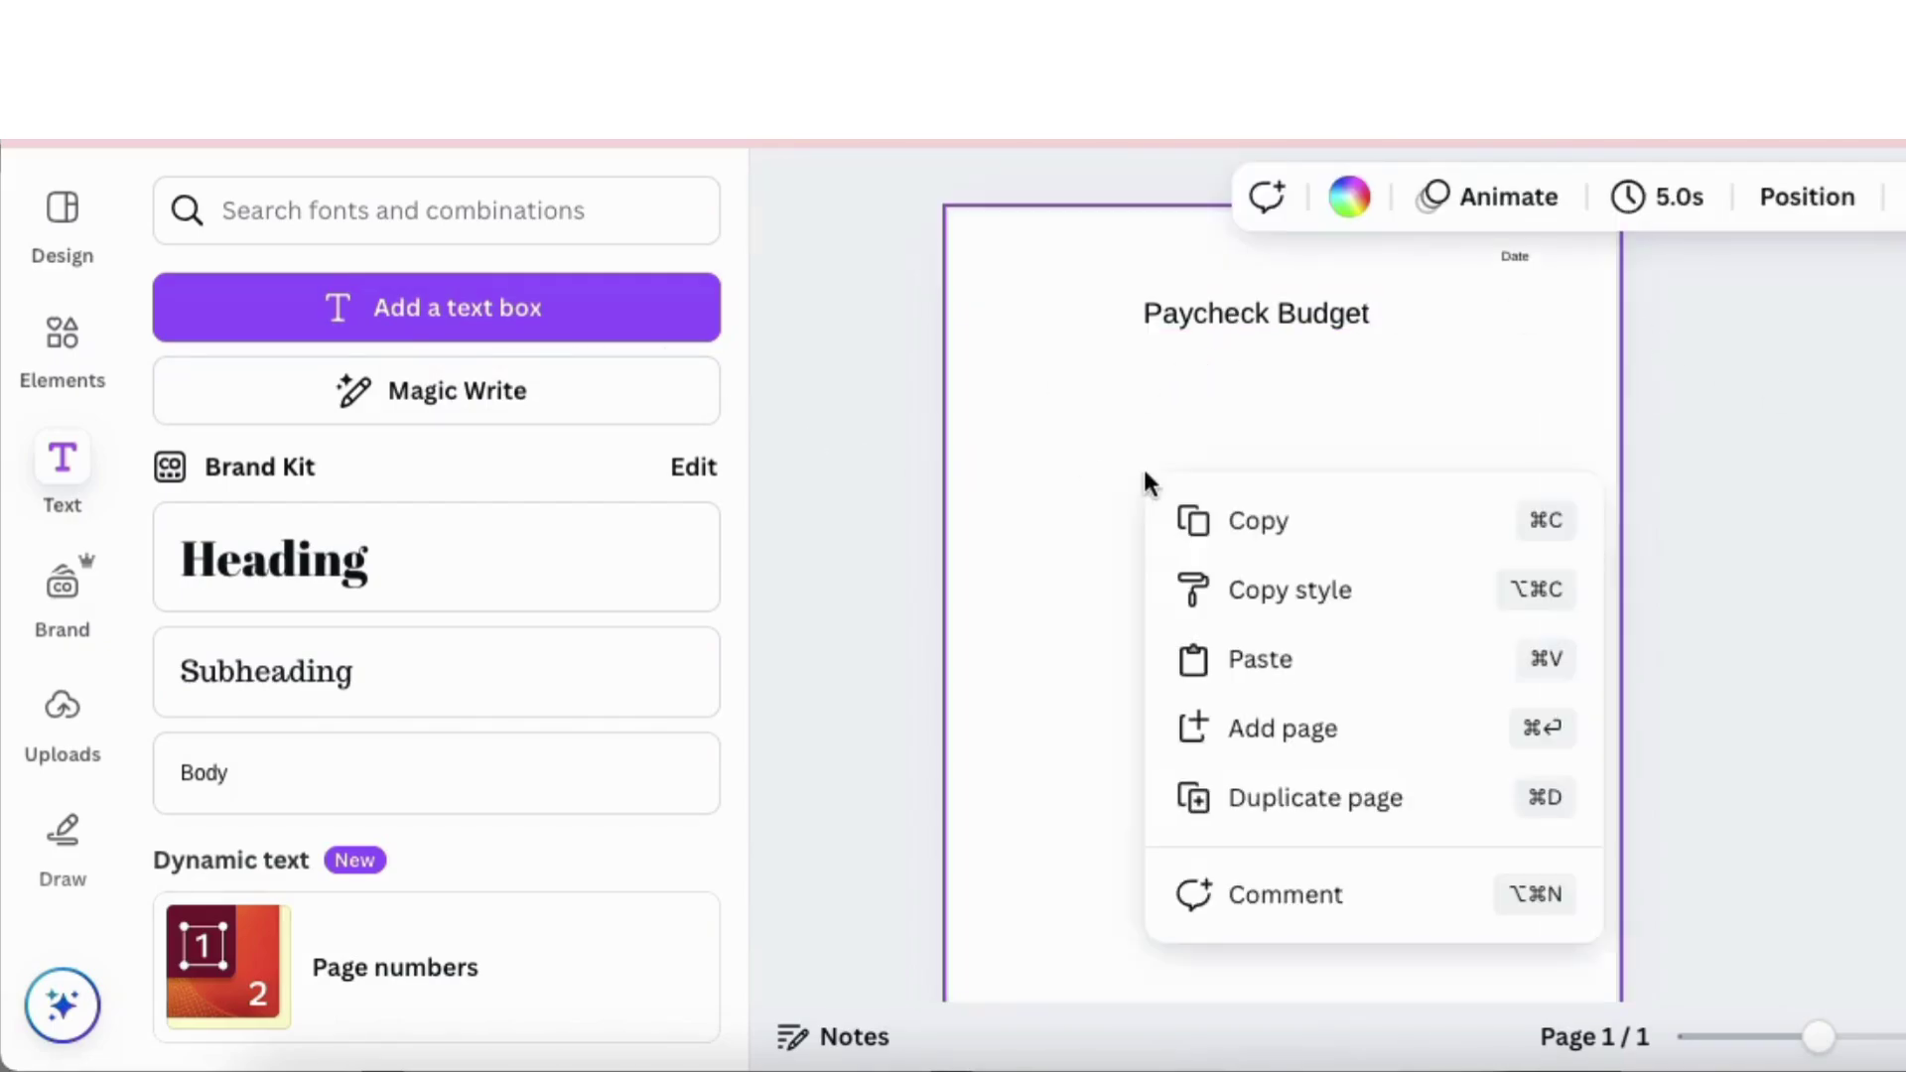
key("/")
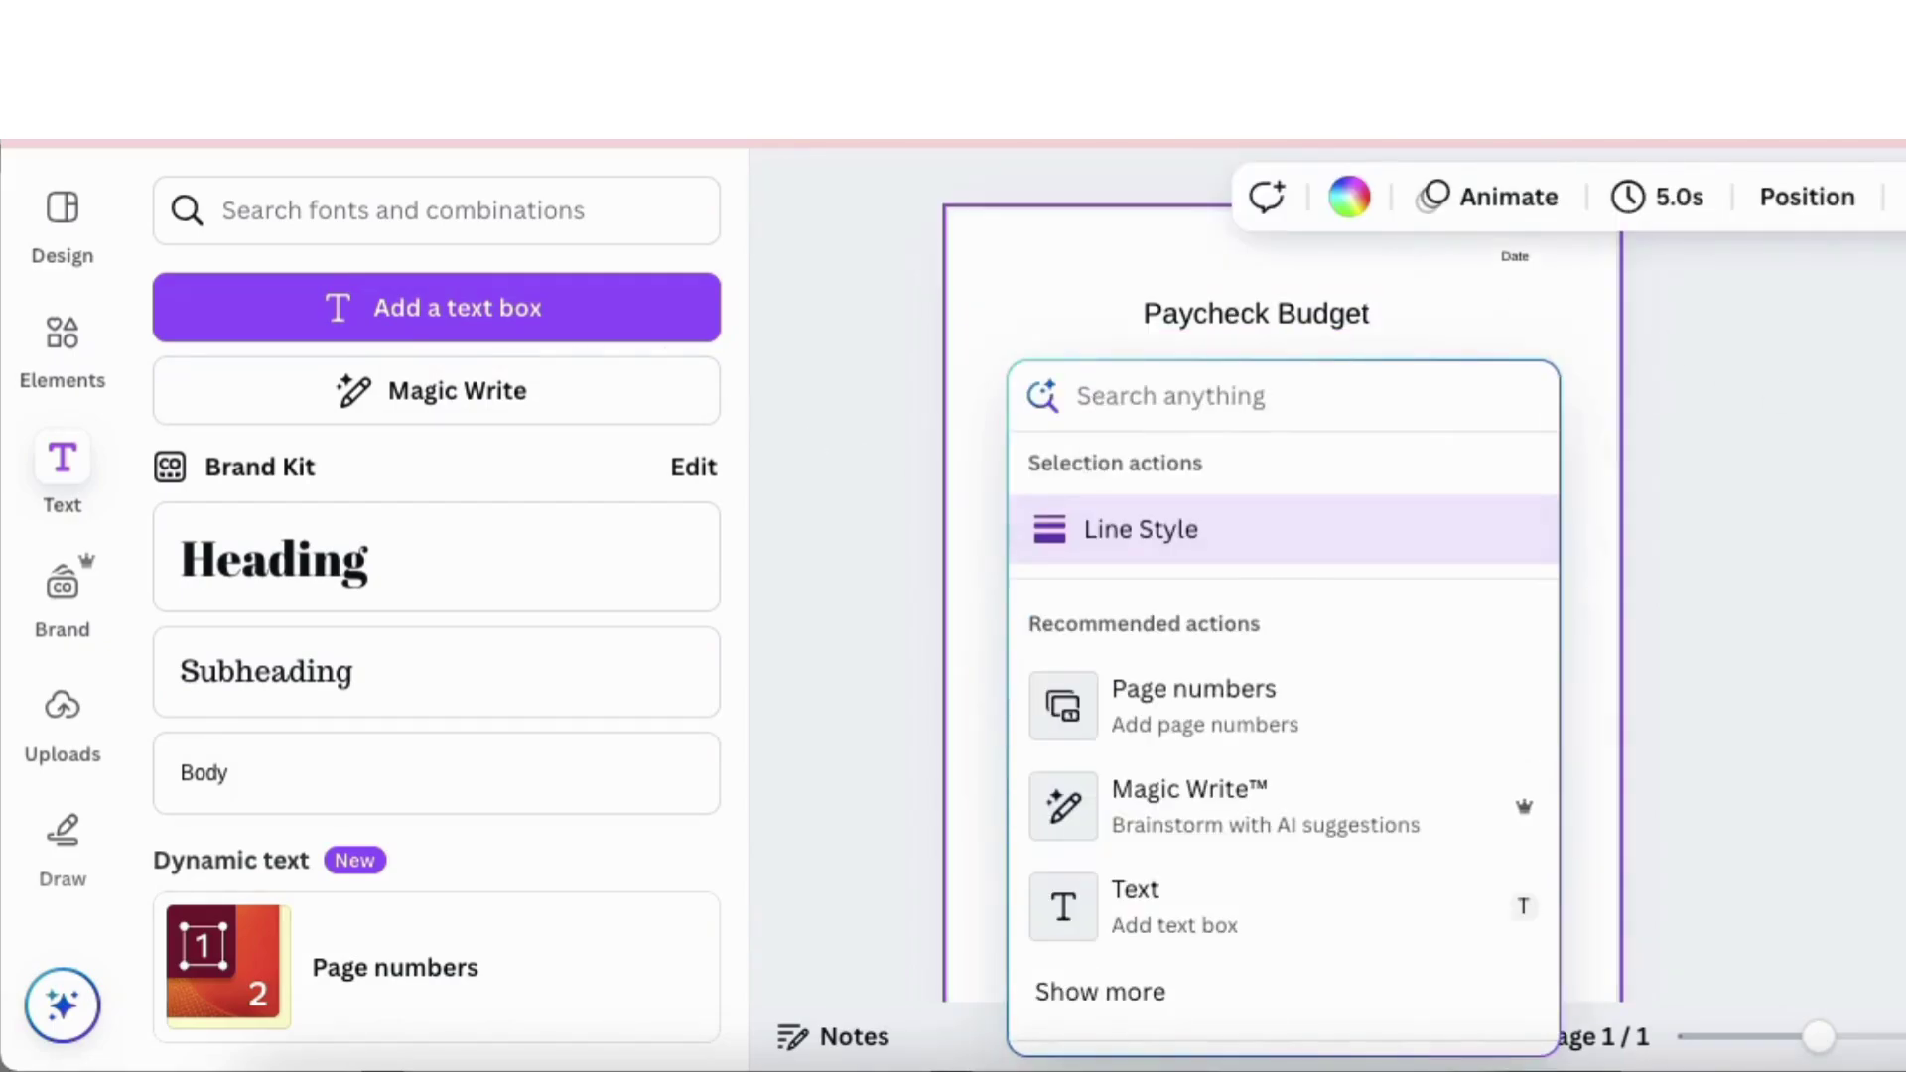
type("ta")
left_click(1191, 581)
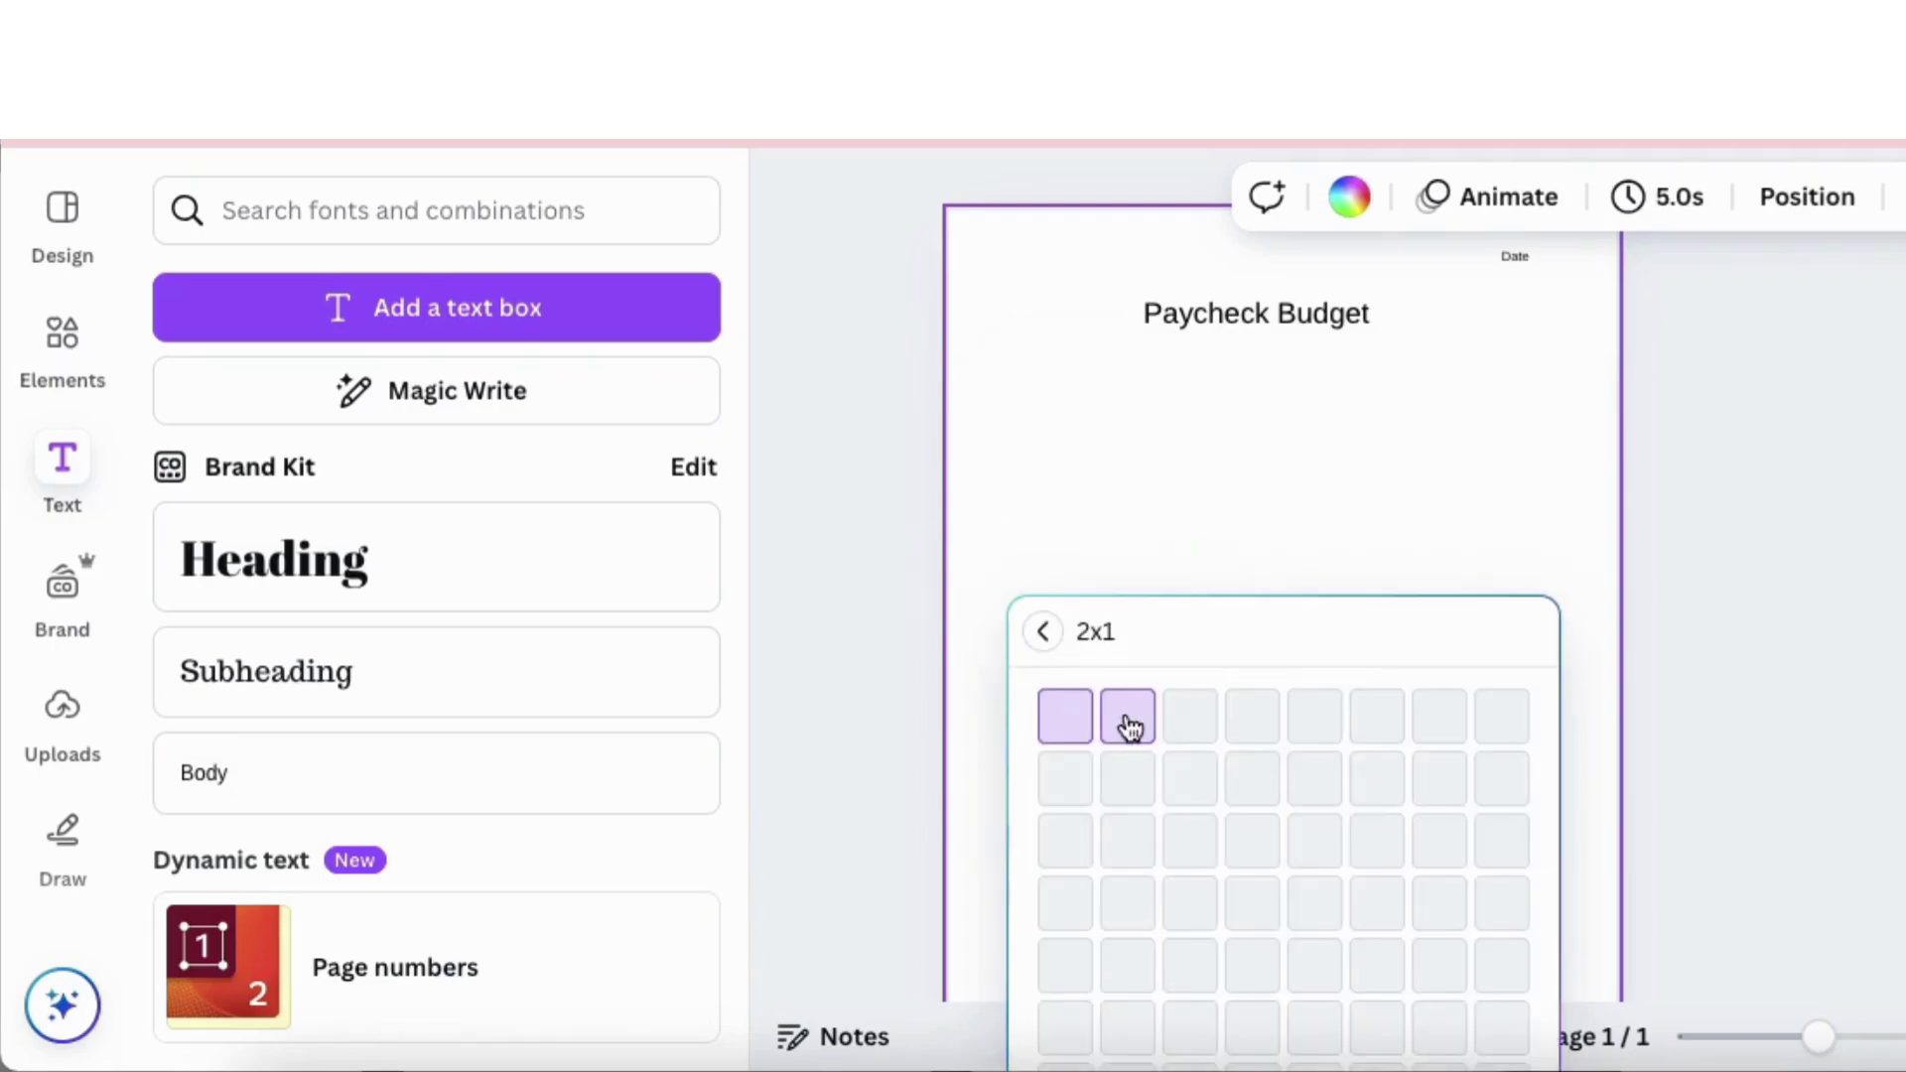
left_click(1197, 965)
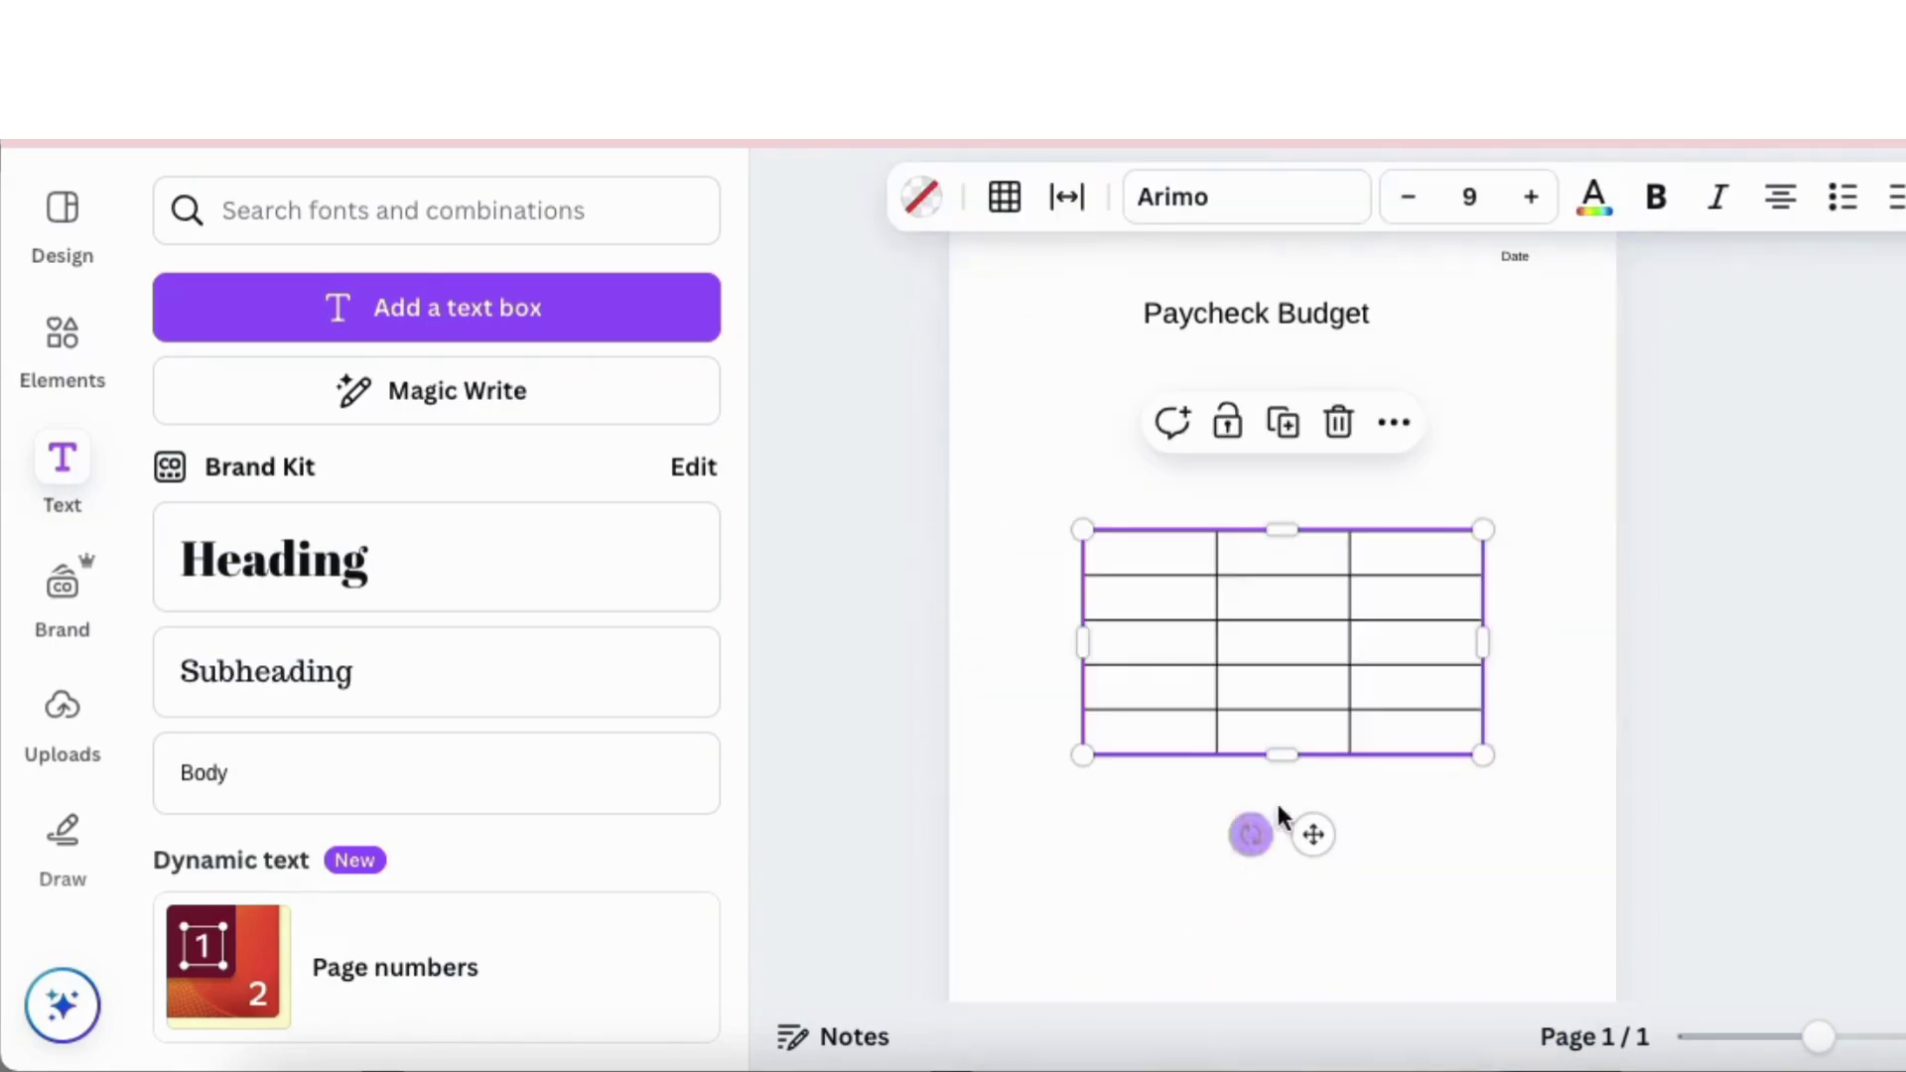
Step: Shrink the table to about 4 wide, with cell spacing of 7 and a reduced row height
left_click_drag(1484, 734, 1398, 592)
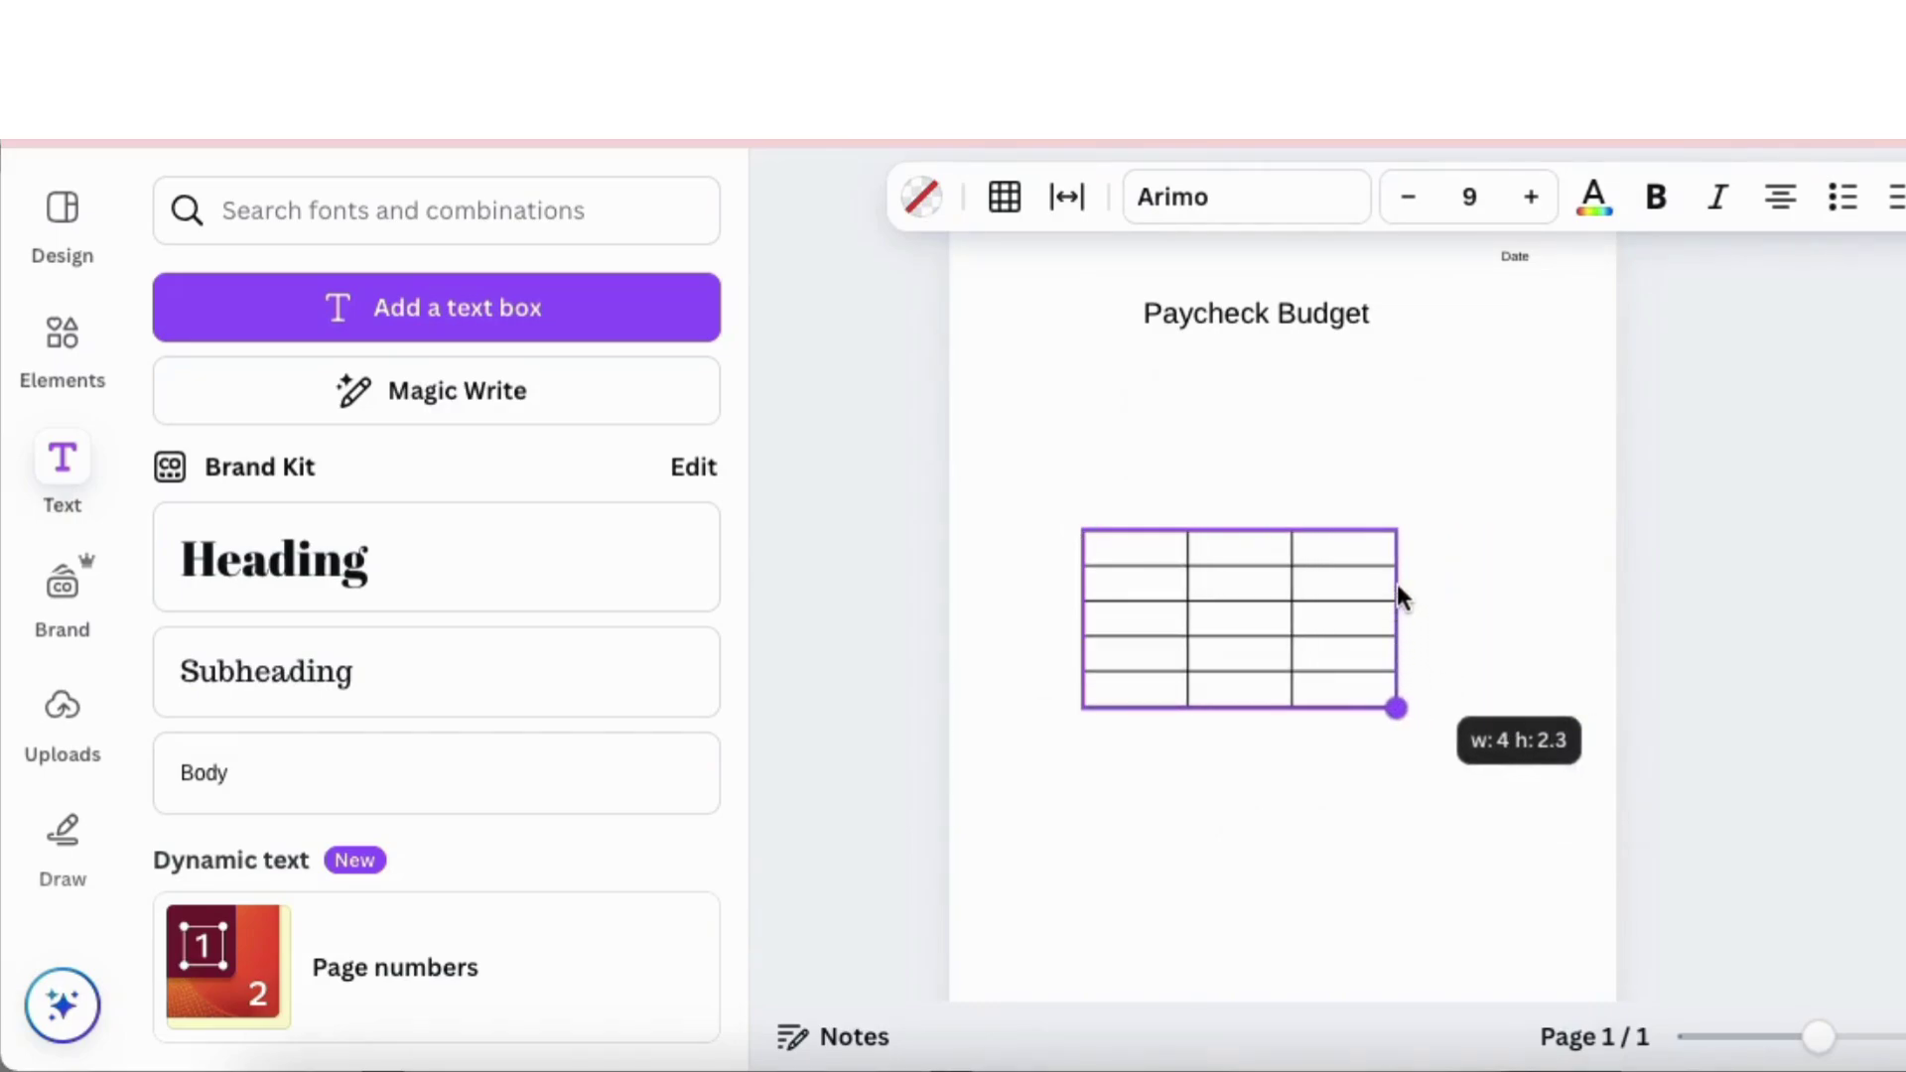
left_click(1071, 198)
left_click_drag(1025, 472, 980, 475)
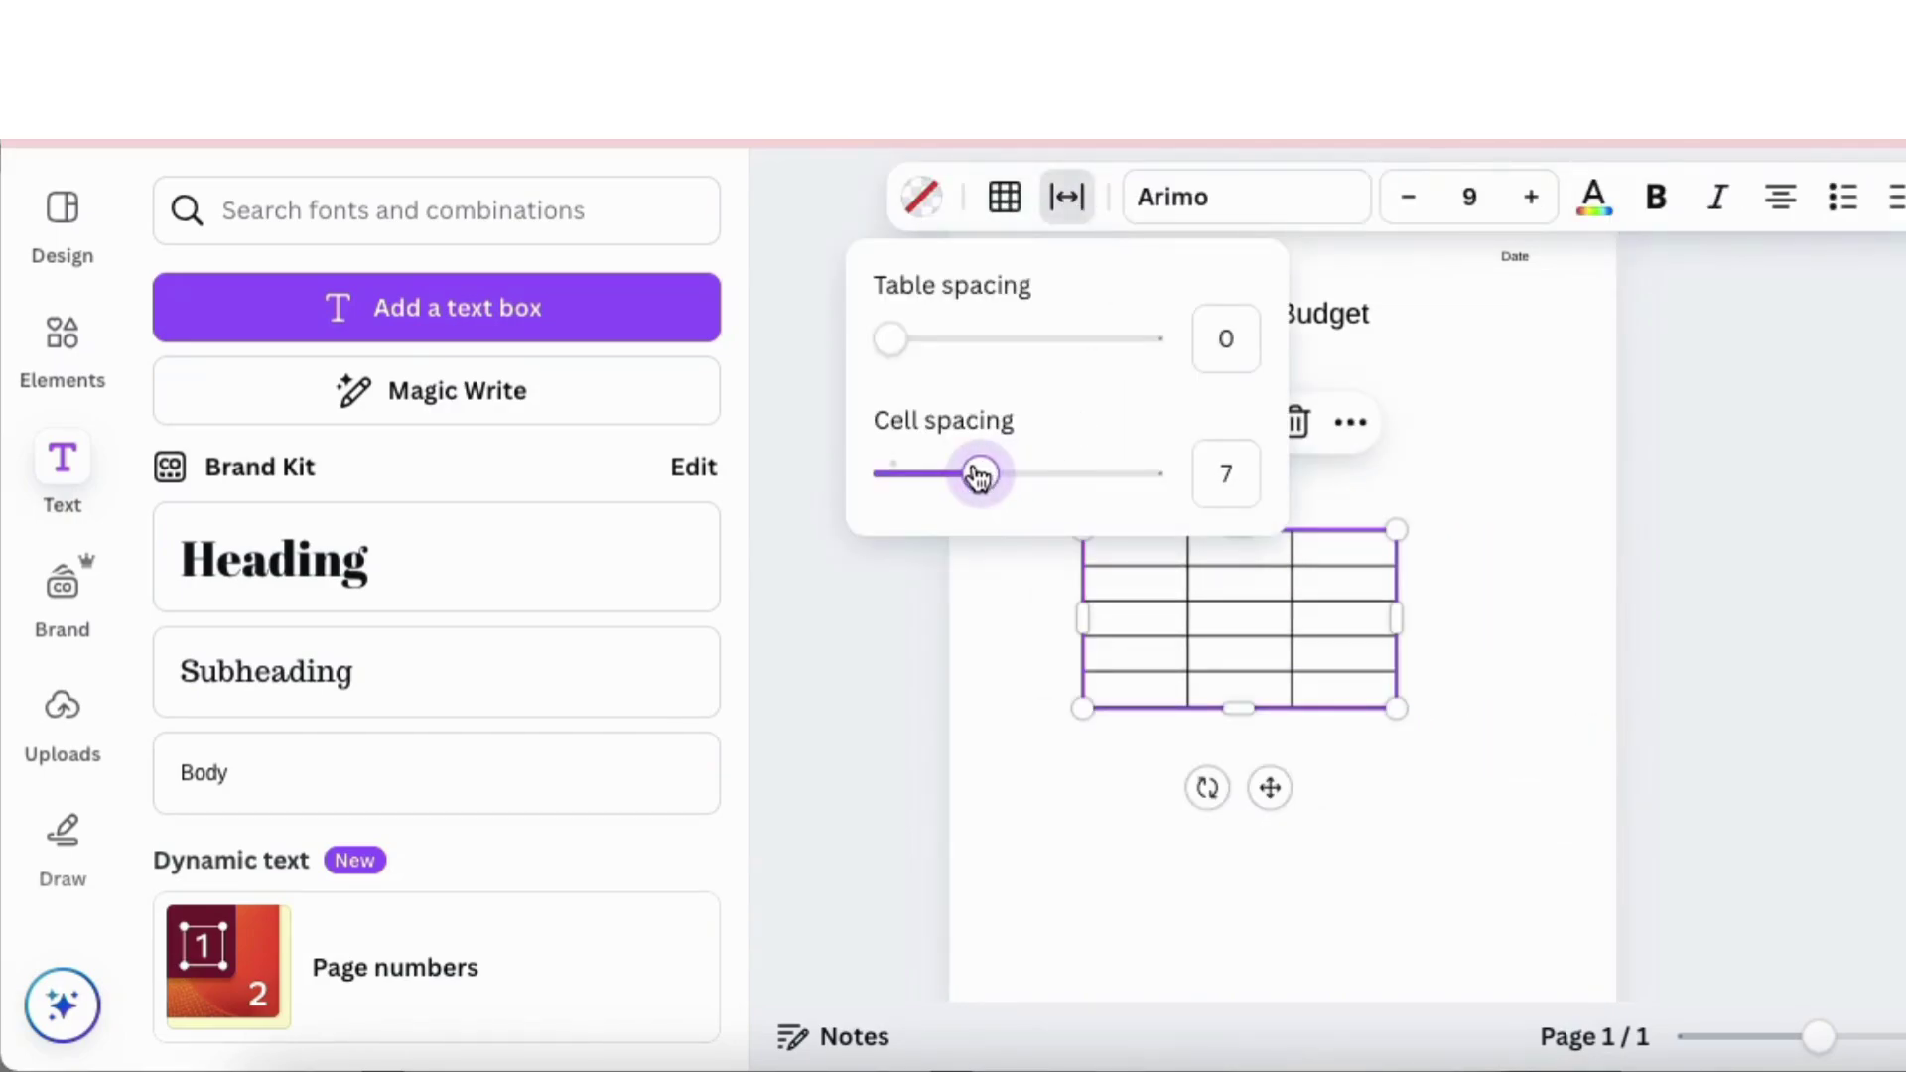
left_click(1516, 665)
left_click(1394, 698)
left_click_drag(1396, 703, 1396, 675)
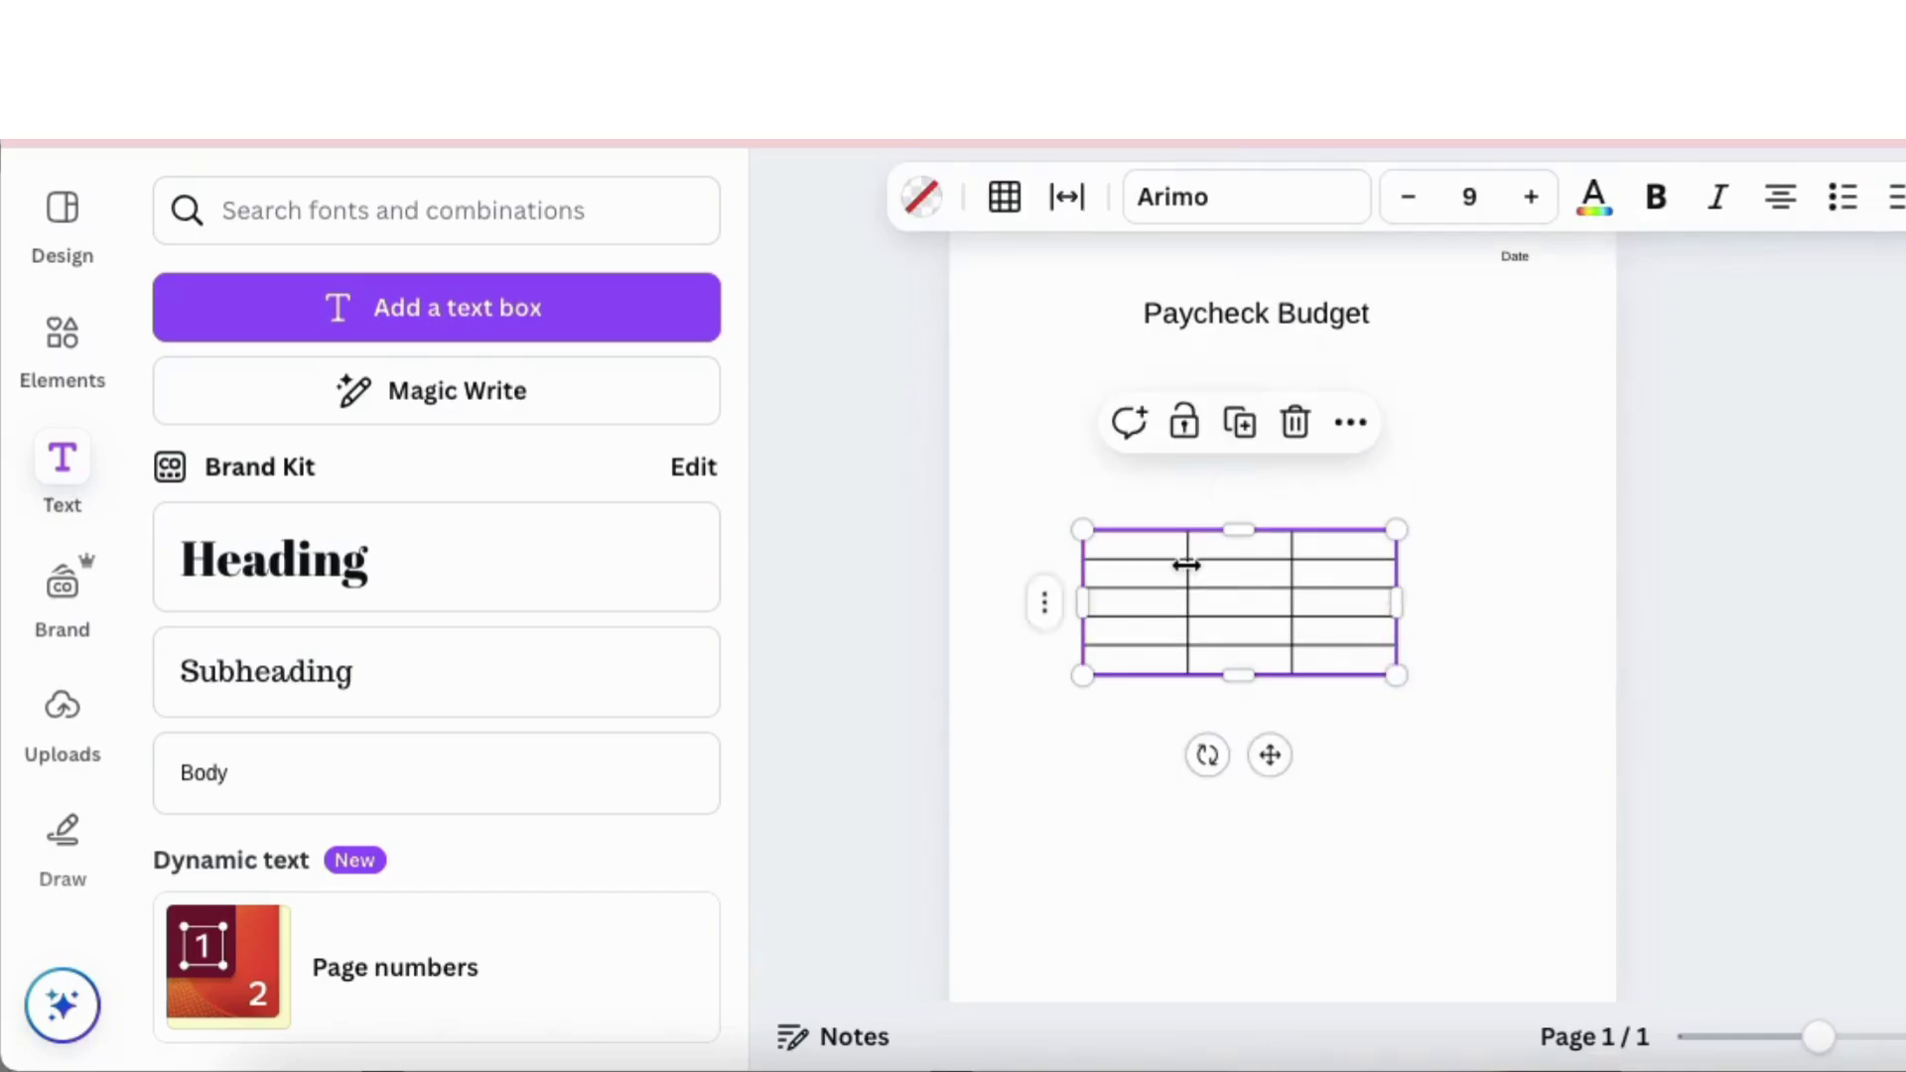
Step: Widen the table's first column and size the other two columns equally
left_click_drag(1188, 564, 1384, 650)
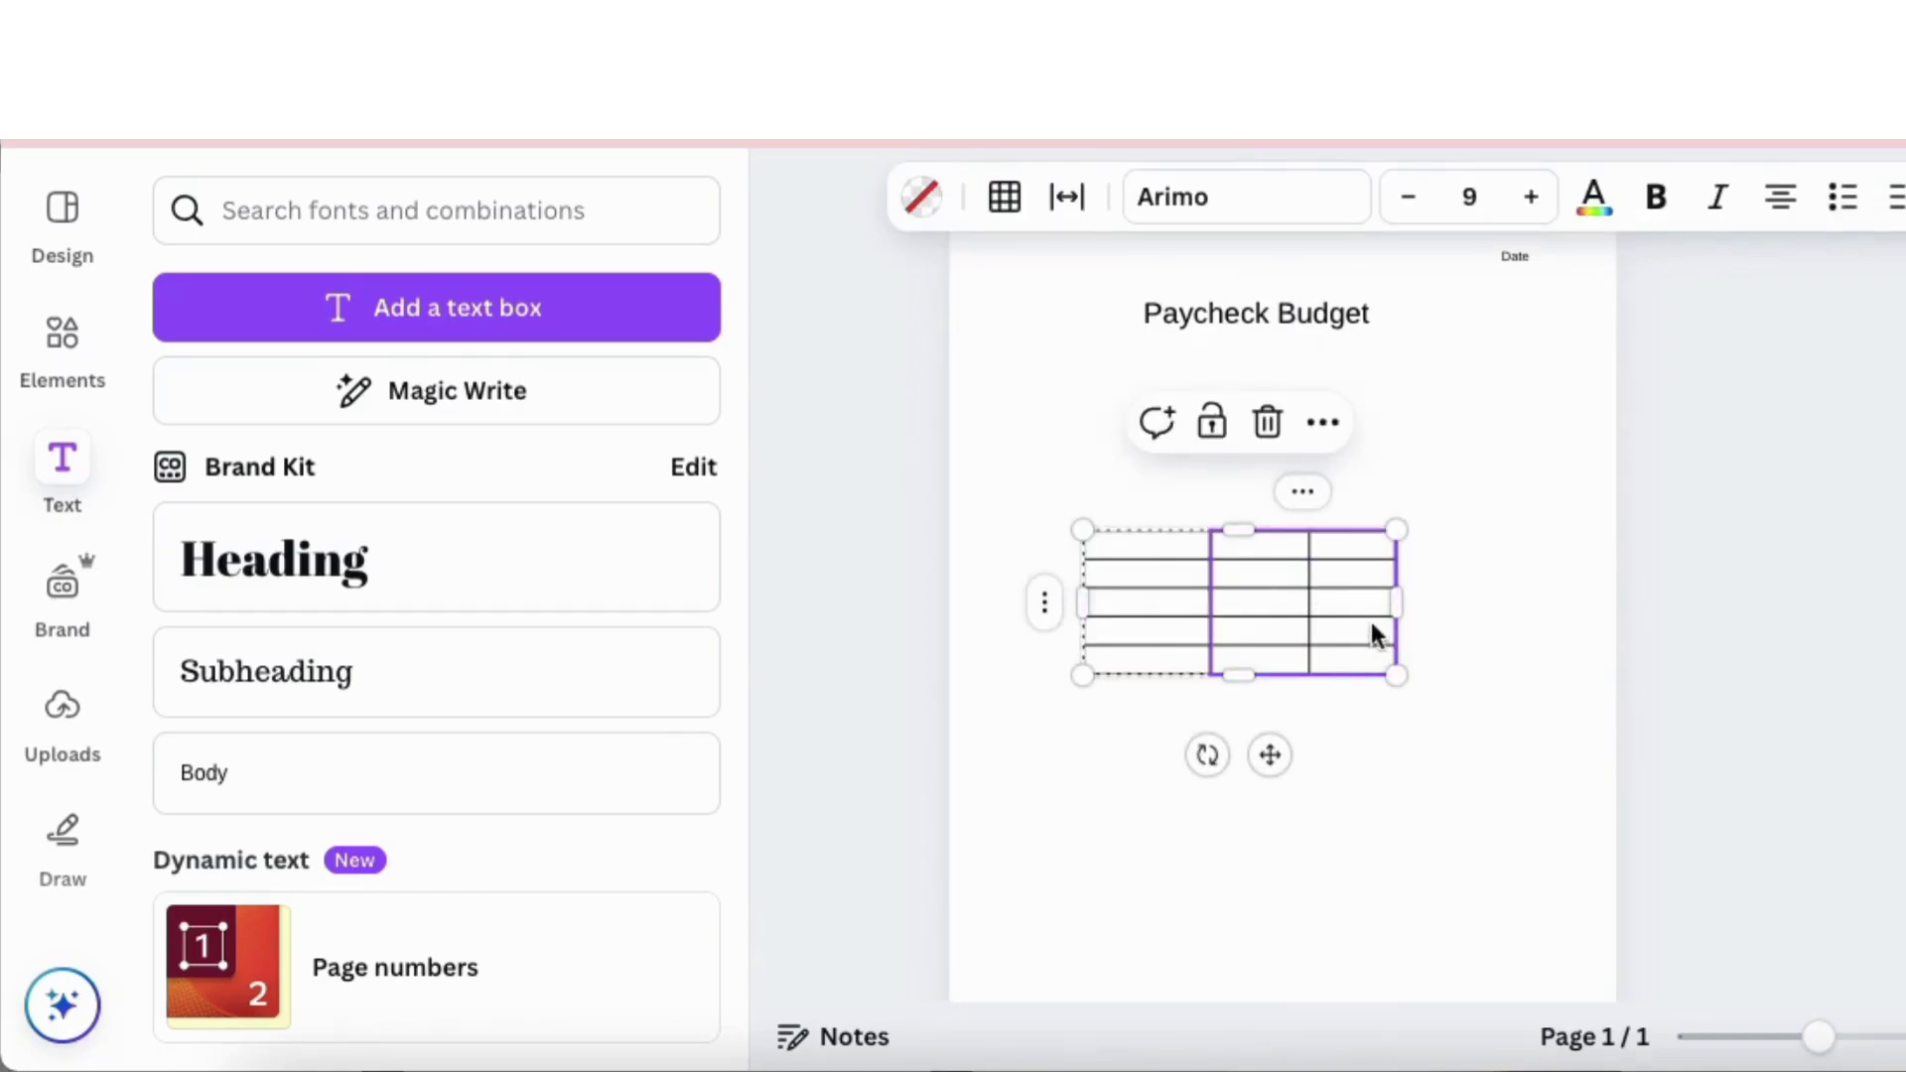
left_click(1303, 492)
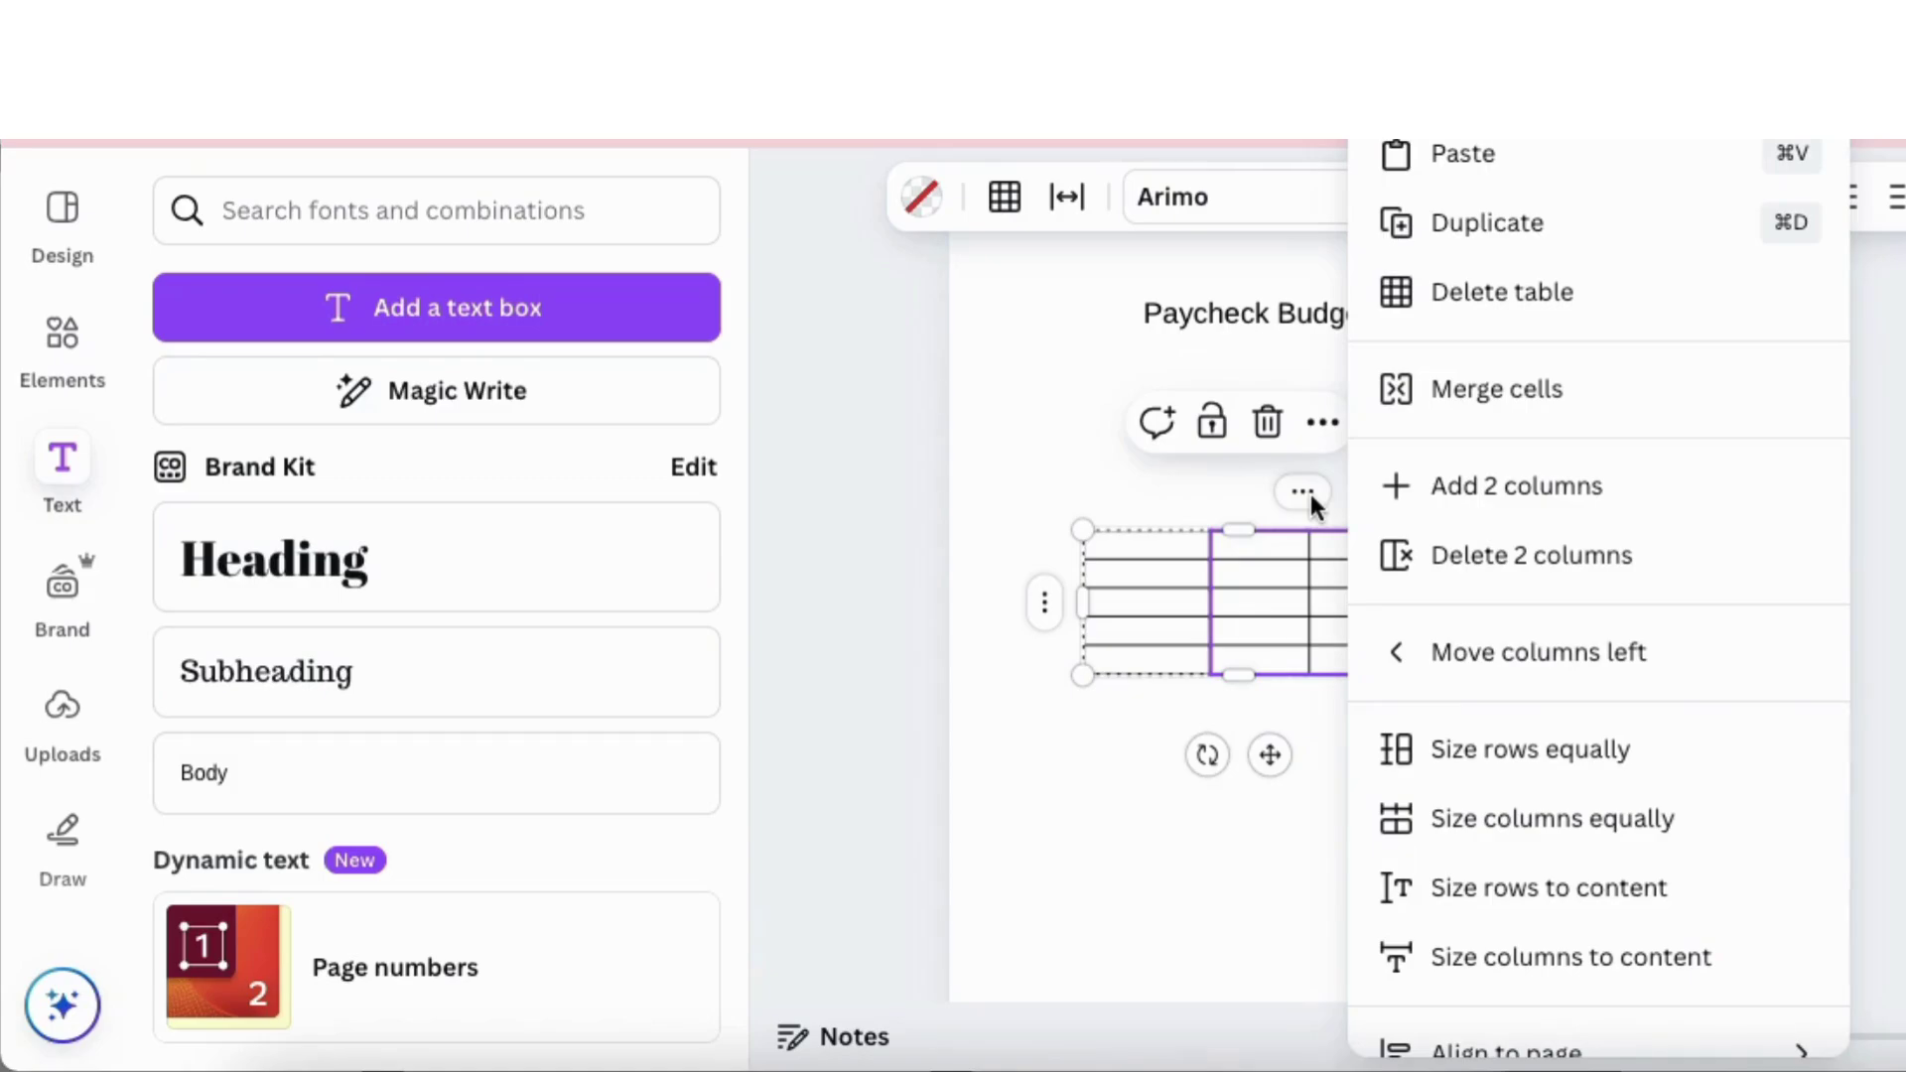
left_click(1545, 818)
left_click(1557, 648)
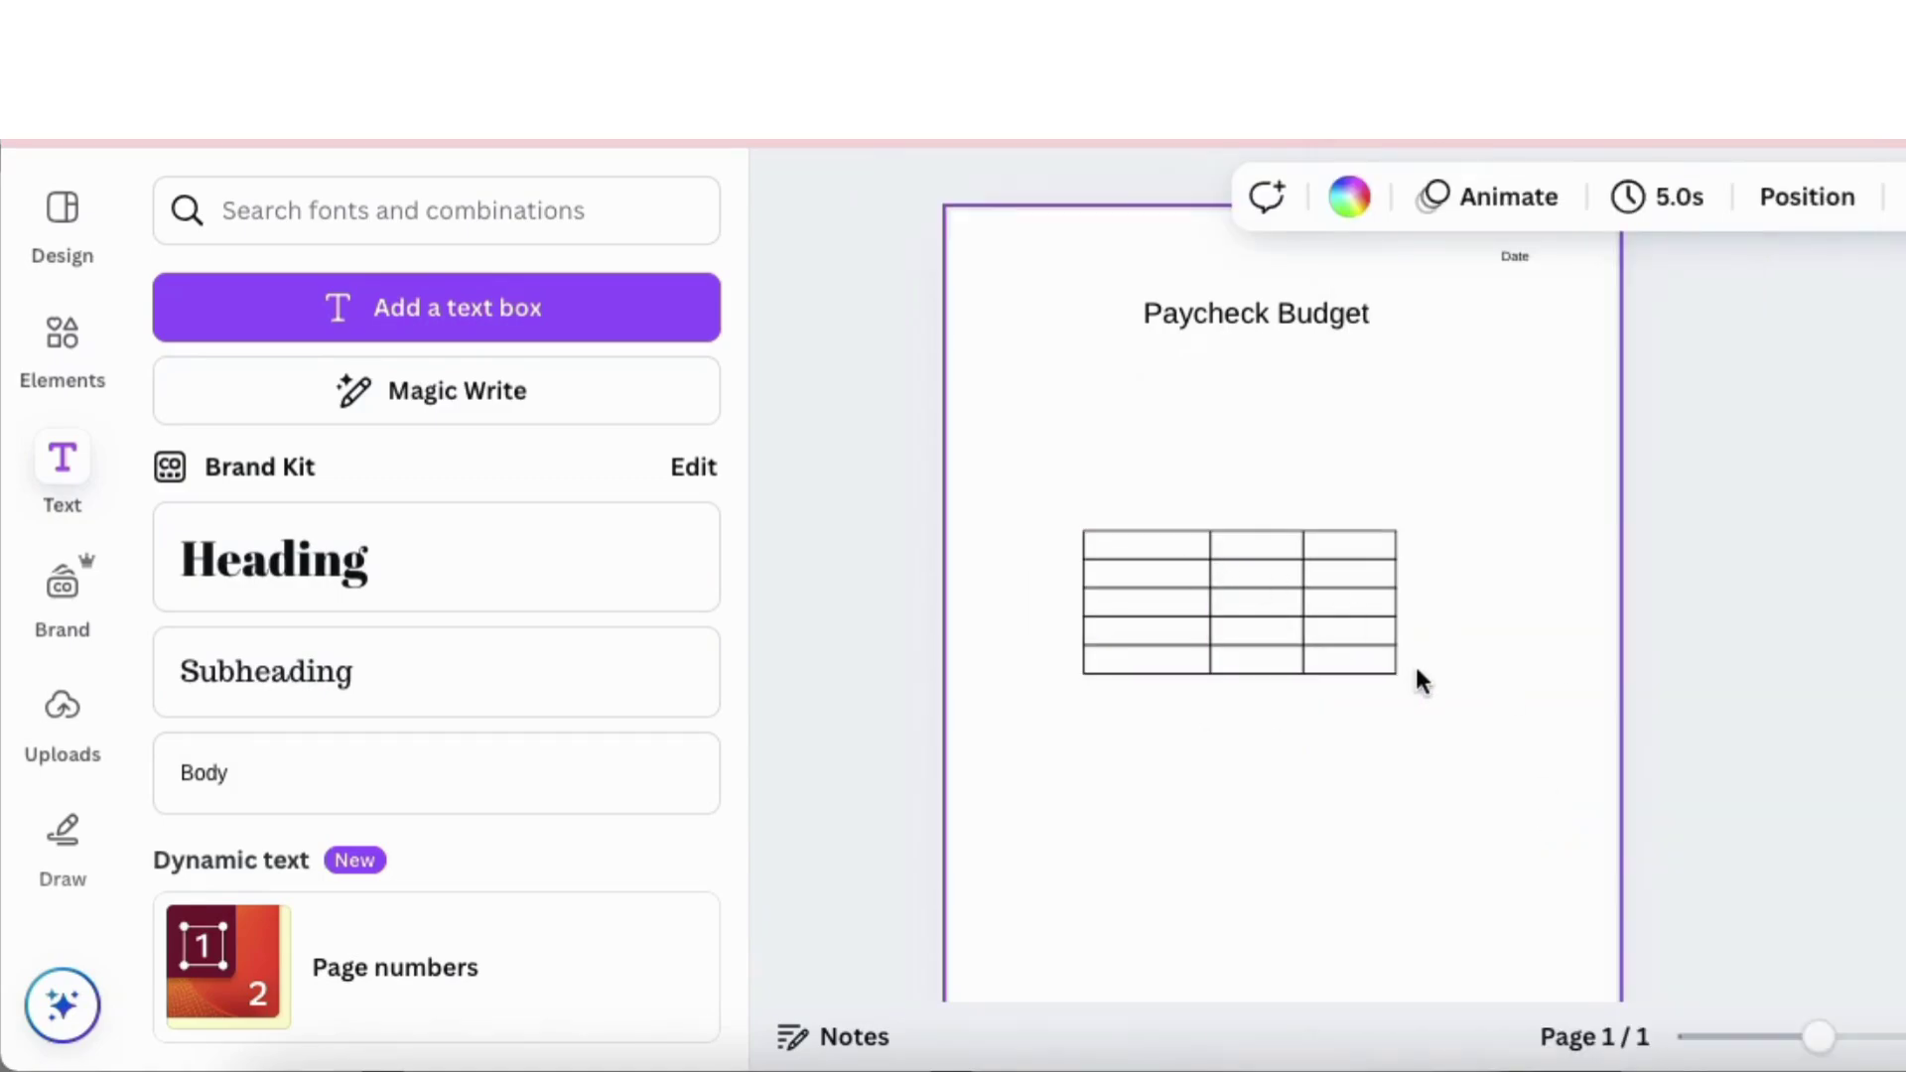
Step: Move the table to the left margin just below the title and reduce its cell spacing and row height further
left_click(1266, 650)
left_click_drag(1270, 754, 1216, 595)
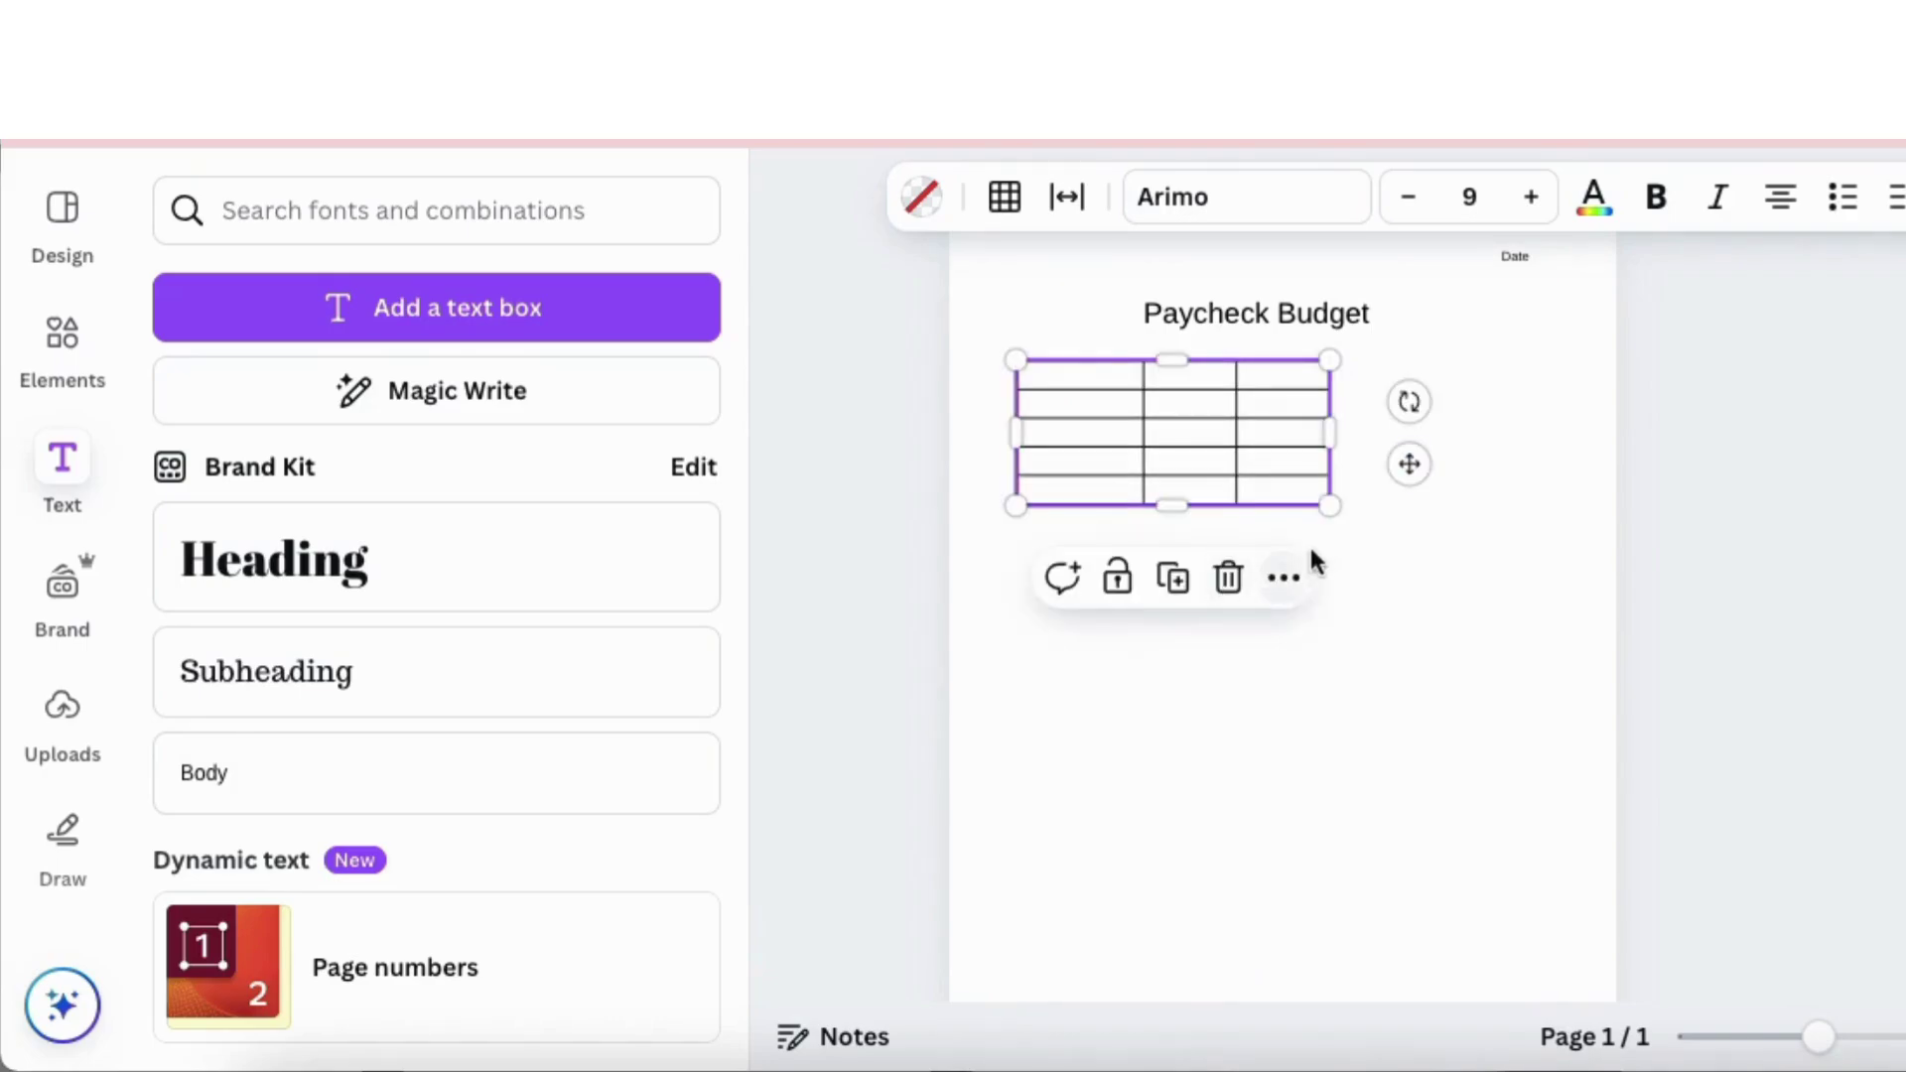
left_click(1106, 384)
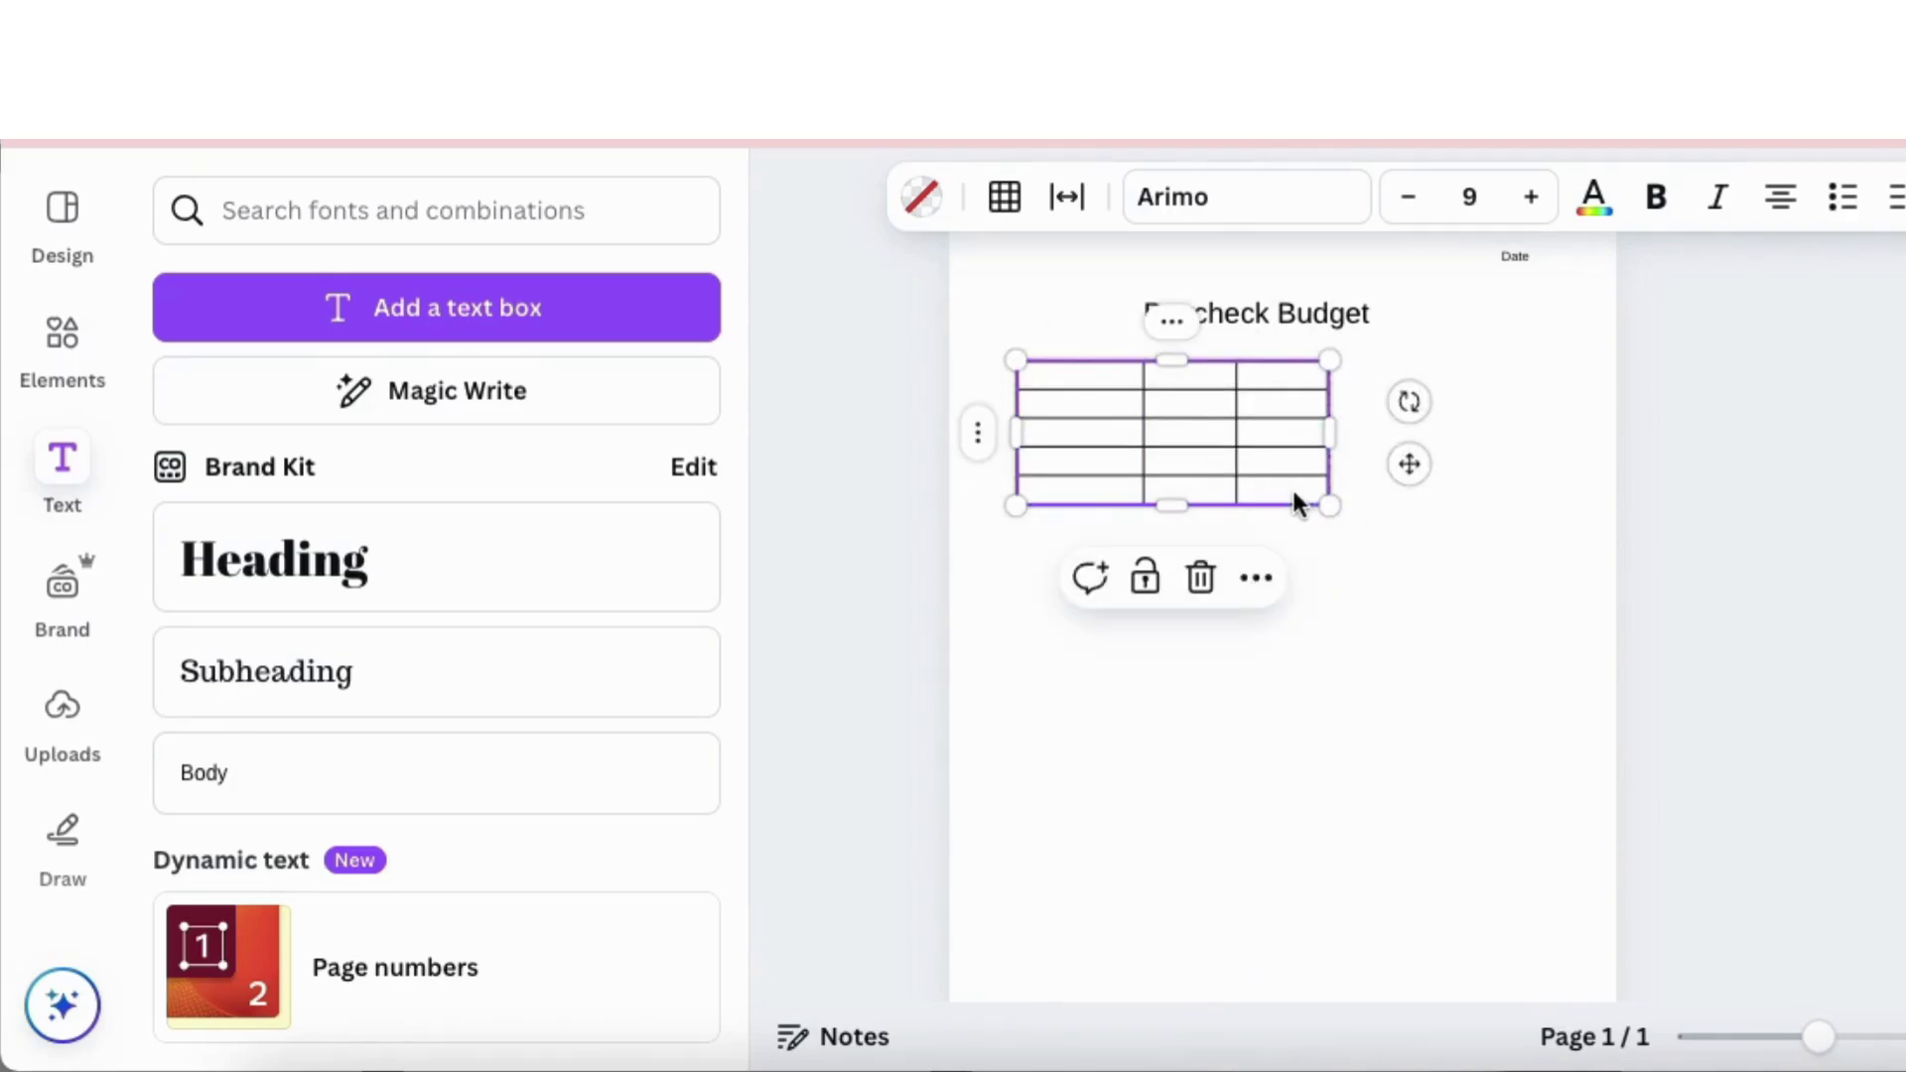
left_click(1082, 201)
left_click_drag(979, 475, 942, 476)
left_click_drag(1329, 505, 1334, 486)
left_click(1410, 536)
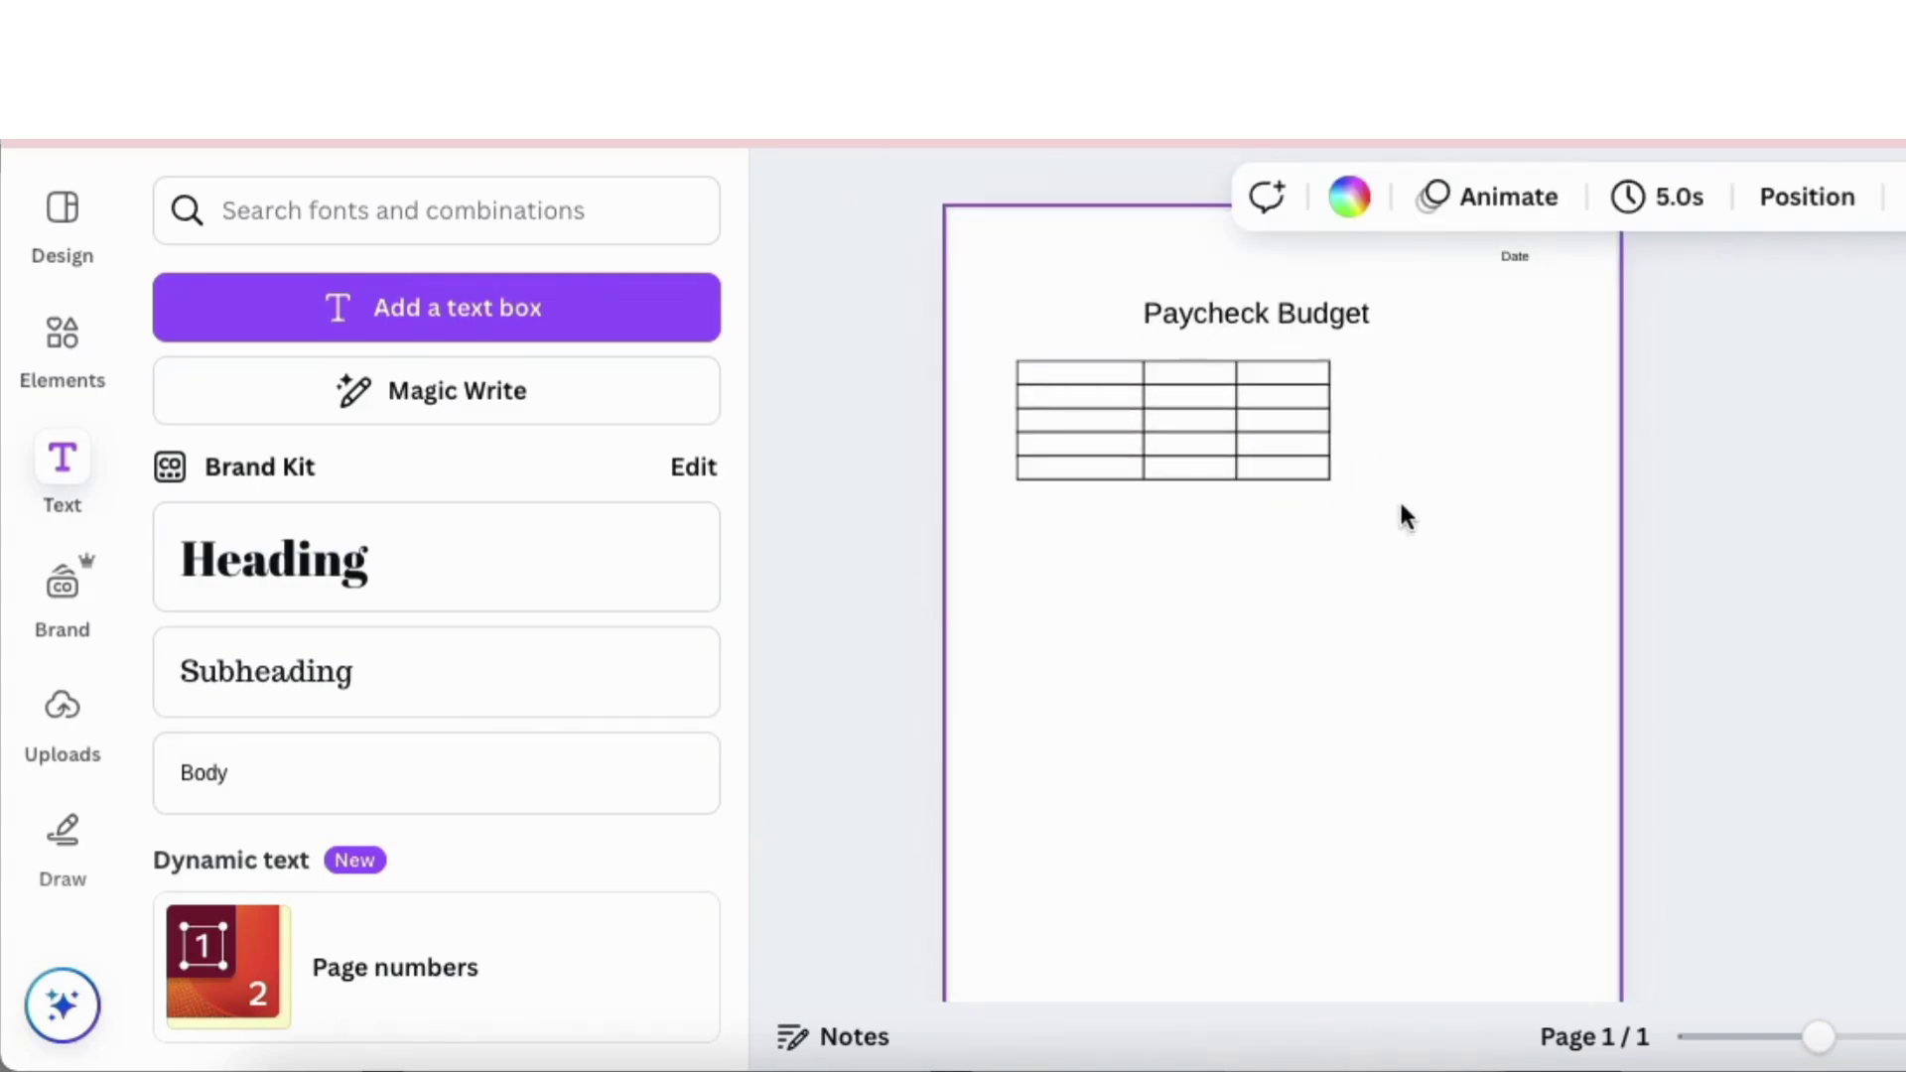
Step: Duplicate the table and place the copy below the original, left-aligned with a gap between them
left_click(1085, 429)
left_click(1173, 553)
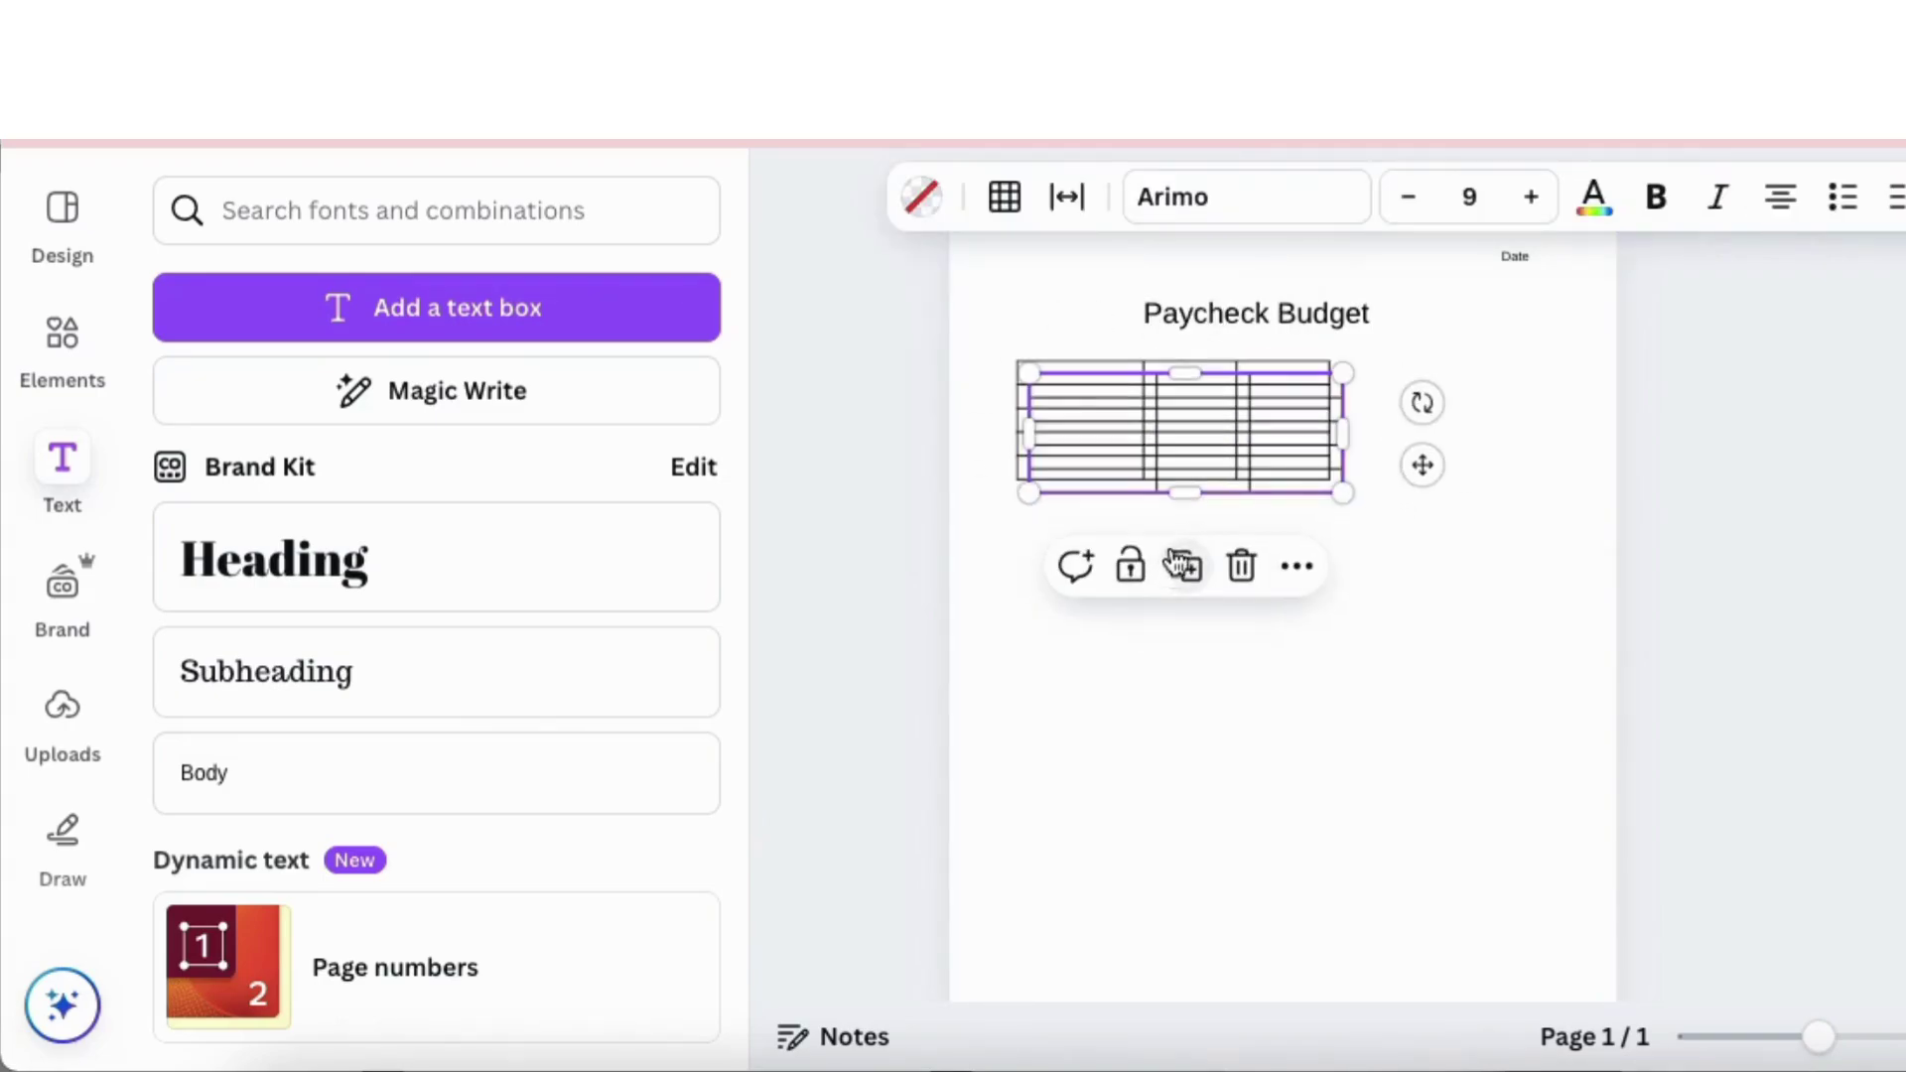
left_click_drag(1421, 460, 1421, 592)
left_click_drag(1203, 709, 1205, 774)
scroll(1333, 685, "down", 2)
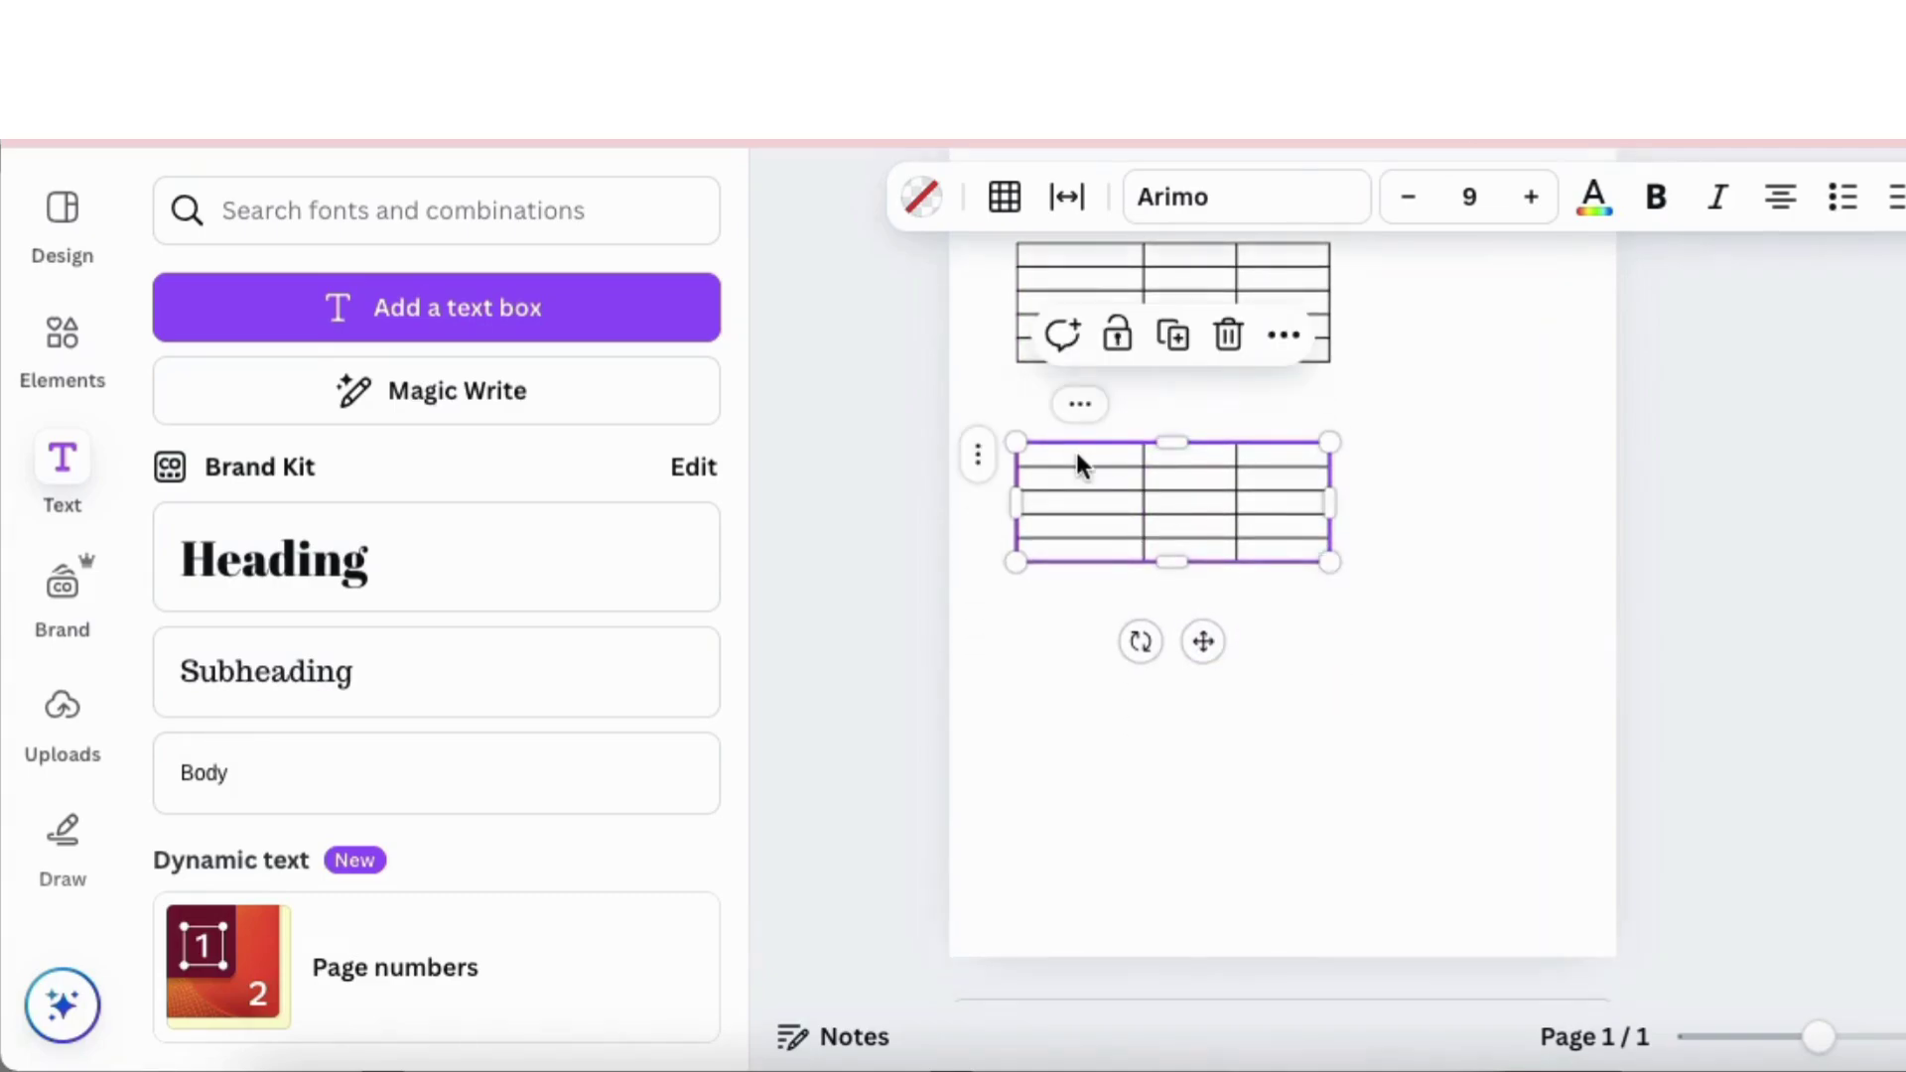
Step: Add rows to the lower table until it has 15 rows
left_click_drag(1076, 457, 1102, 553)
right_click(976, 509)
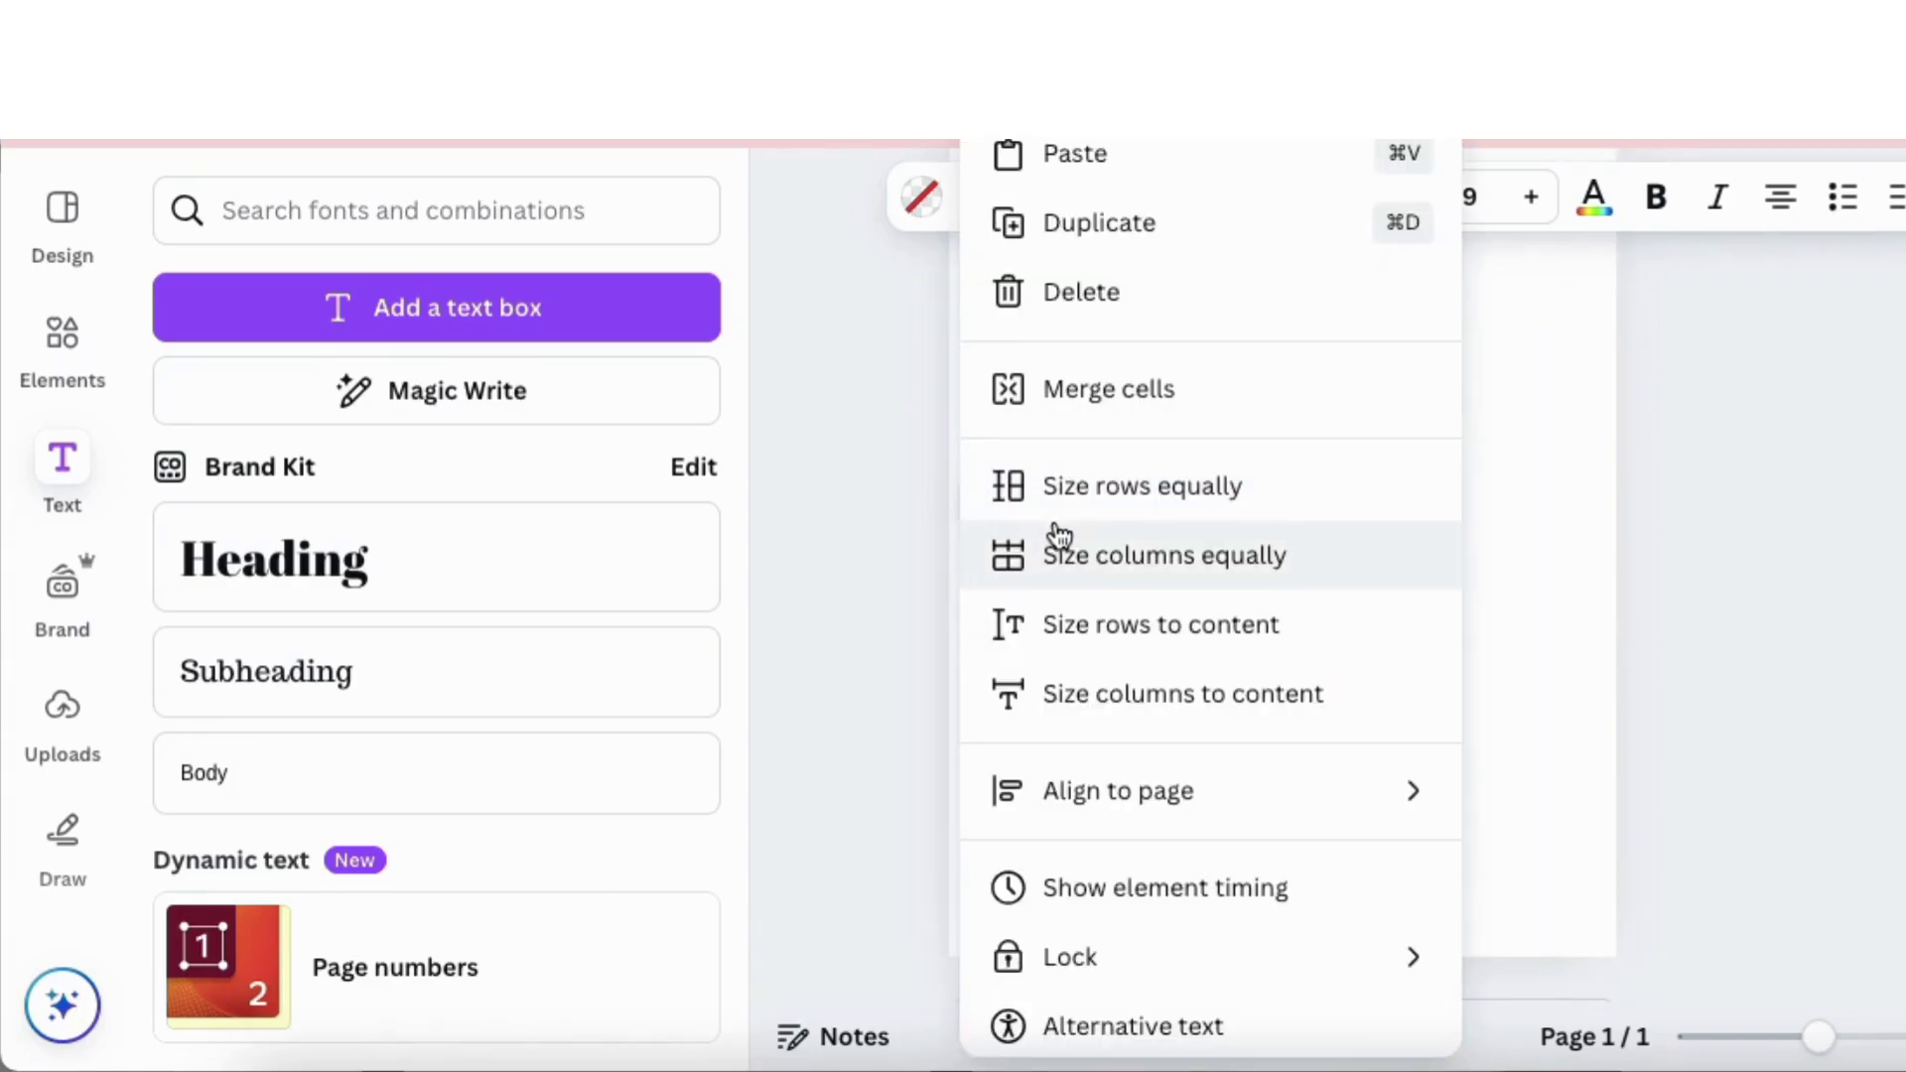
left_click(1451, 626)
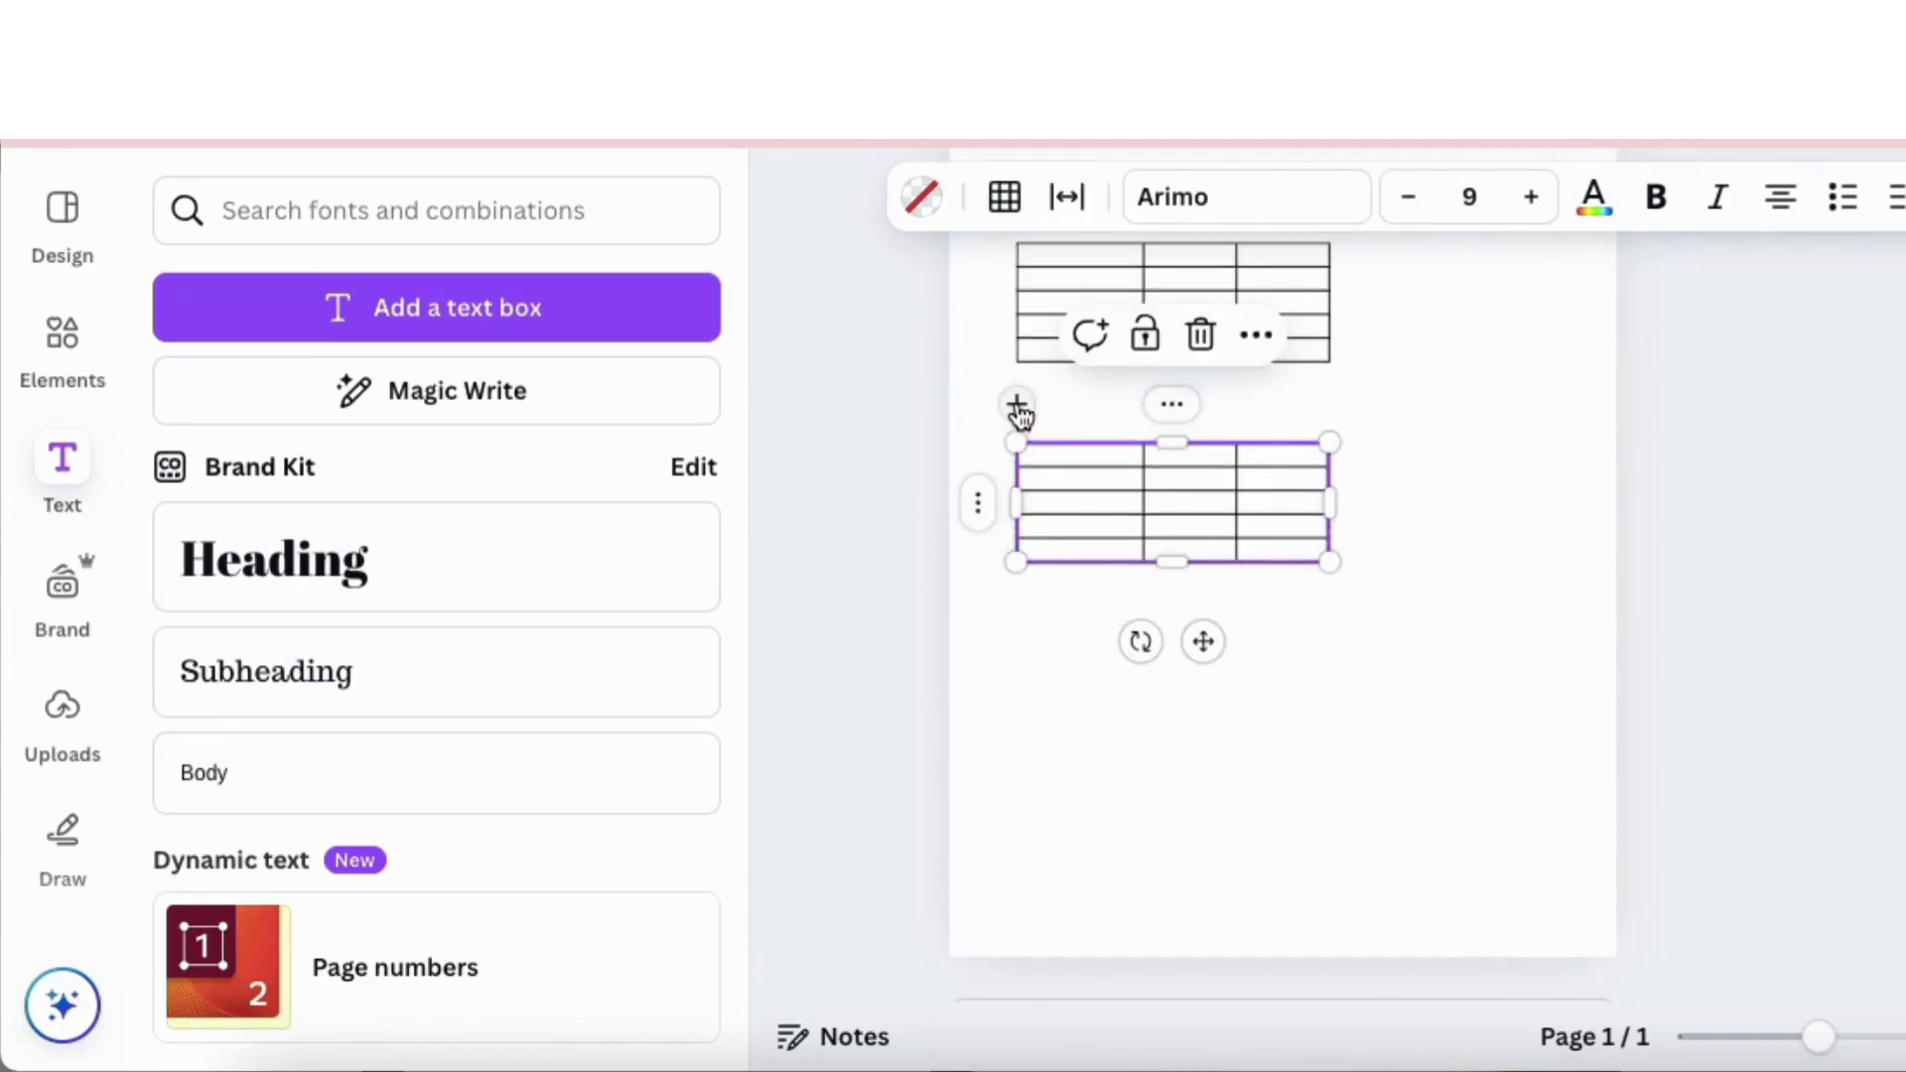
left_click(976, 526)
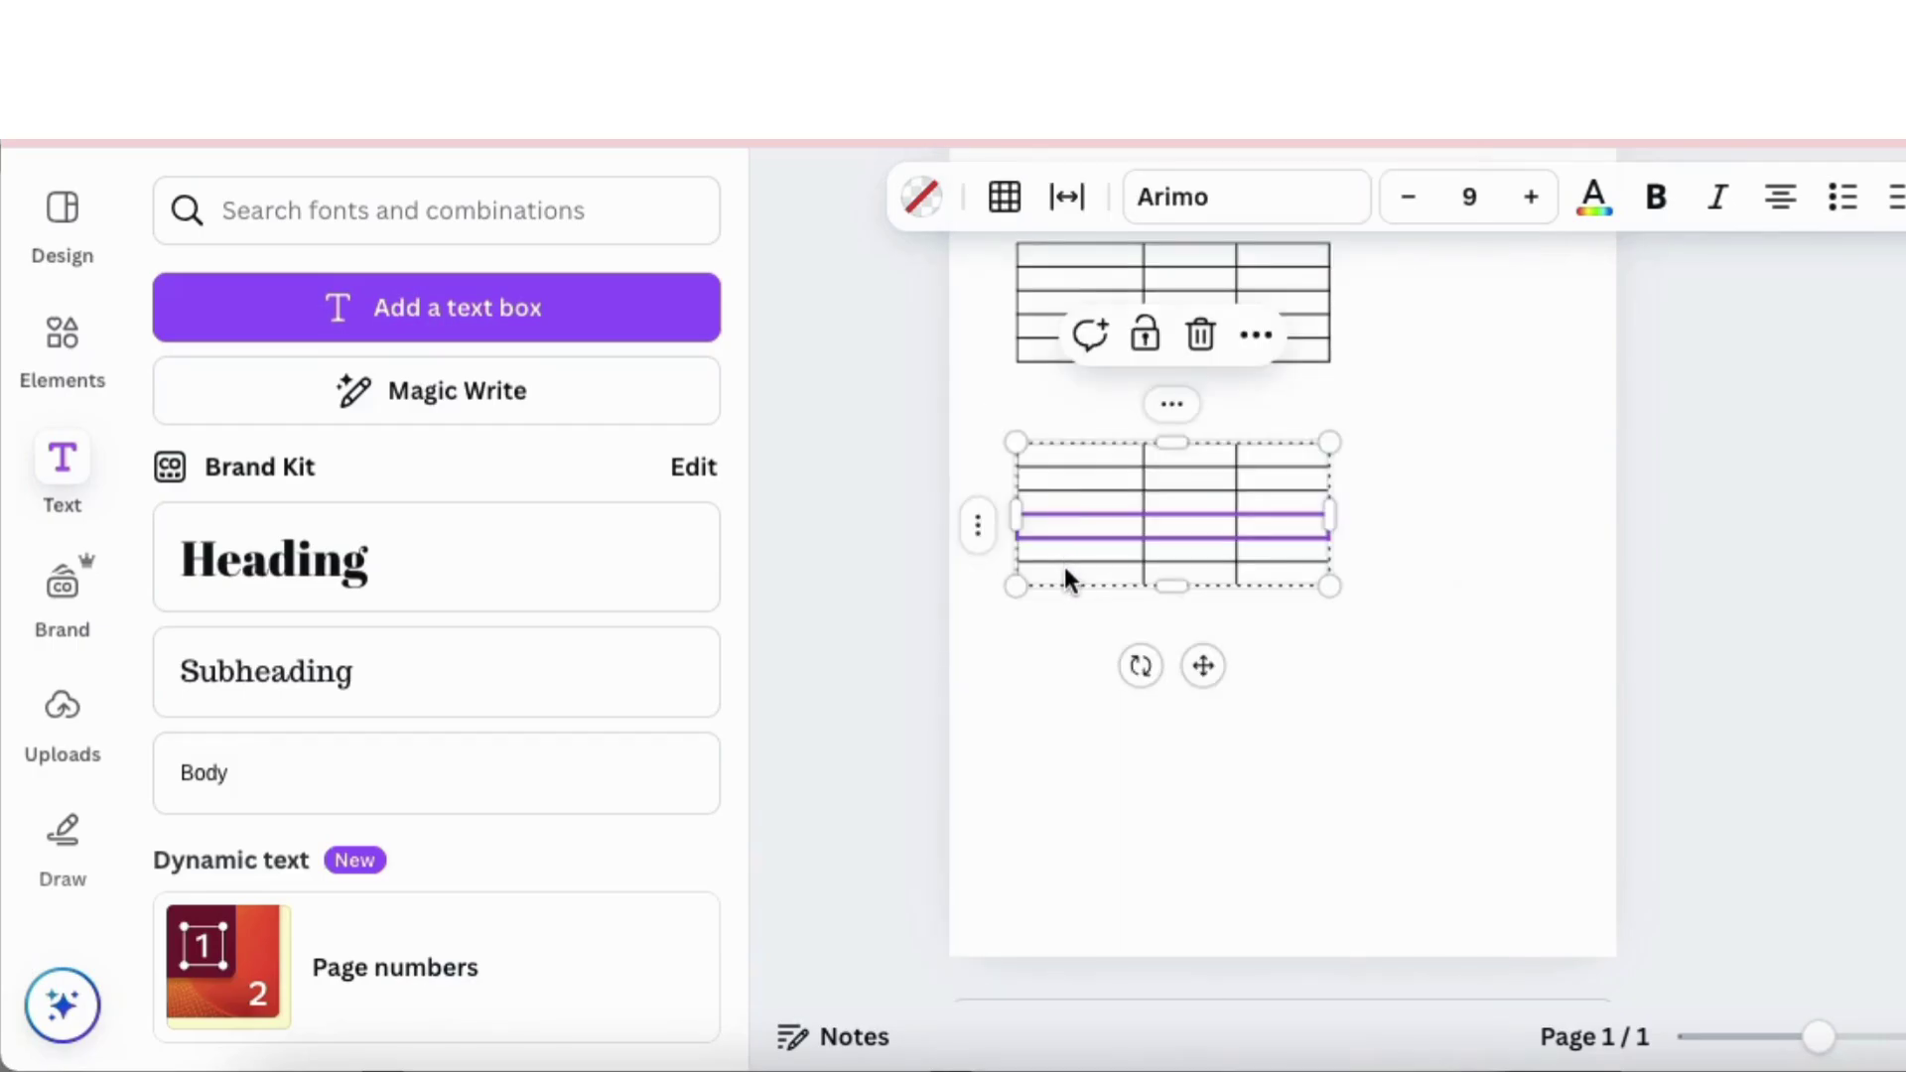
left_click(1065, 568, "shift")
left_click(975, 558)
left_click(1044, 483)
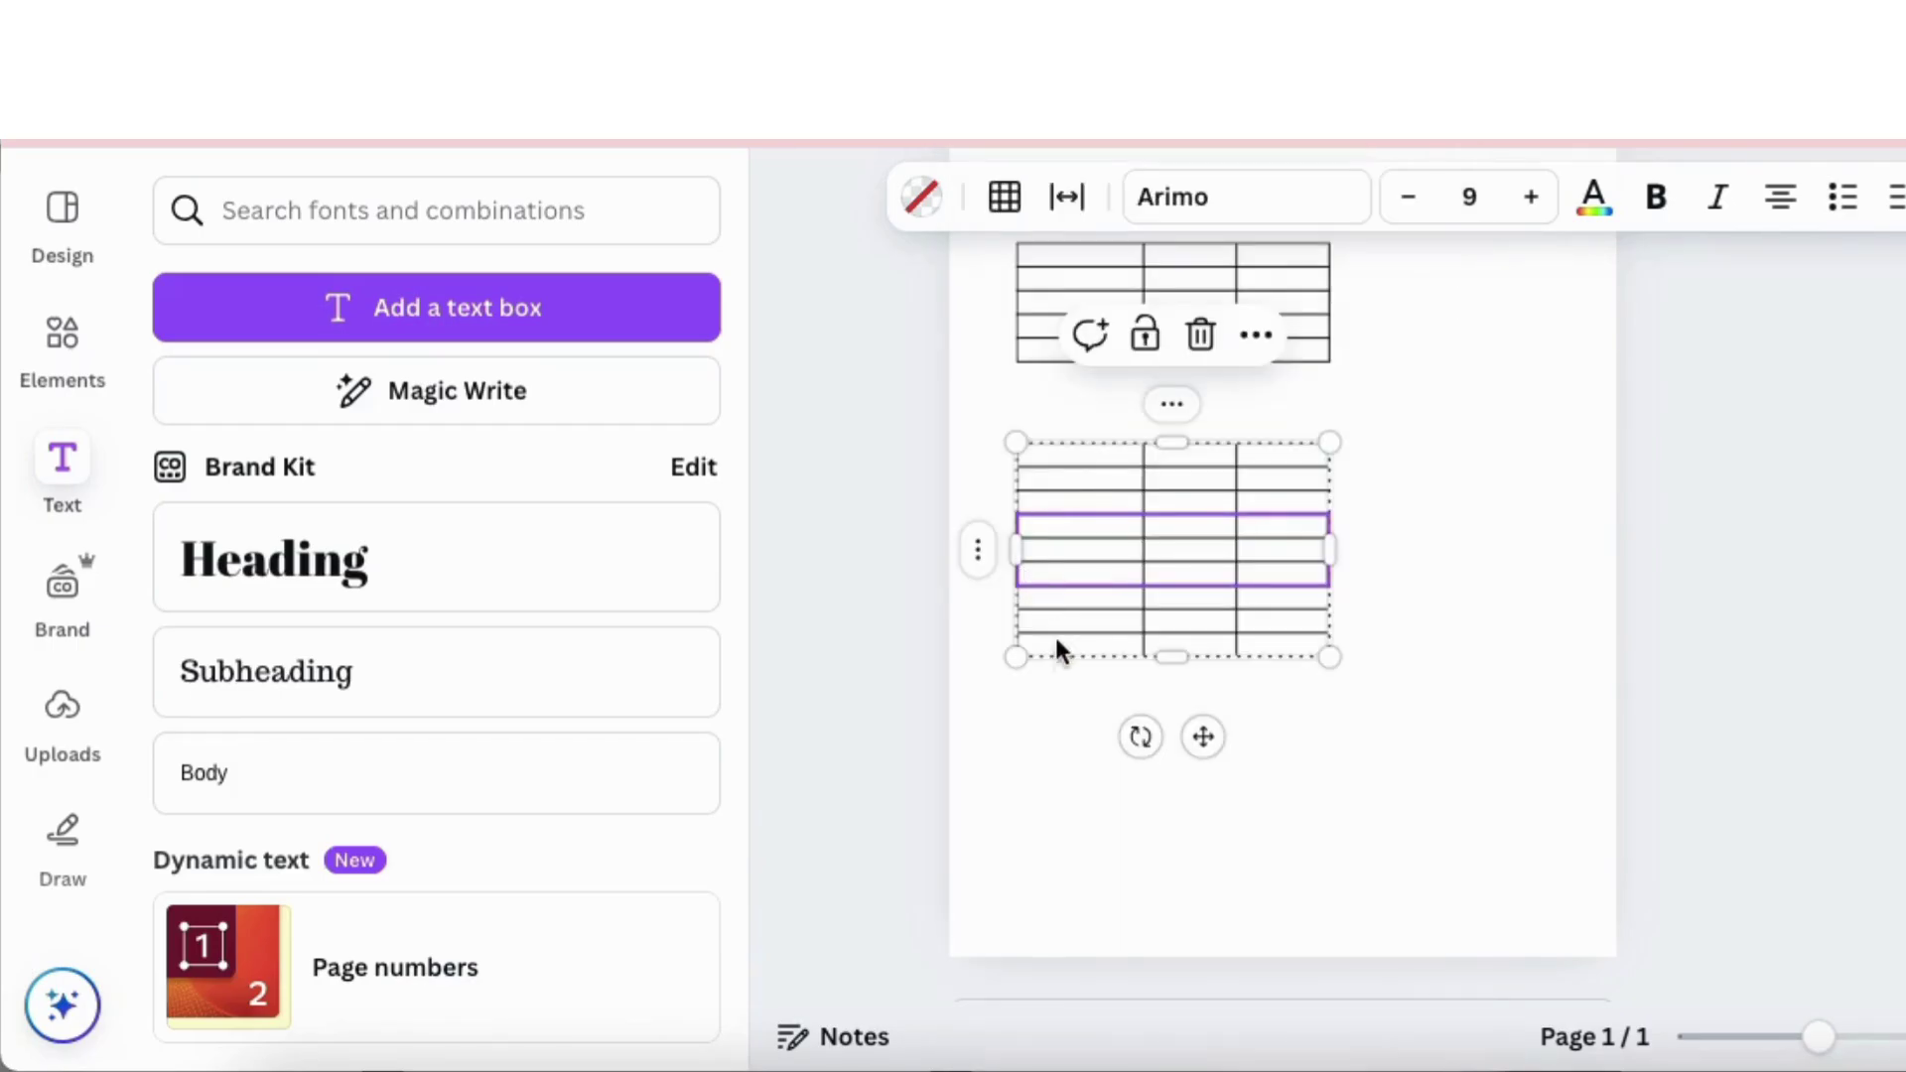
left_click(1056, 647, "shift")
left_click(977, 586)
left_click(1063, 500)
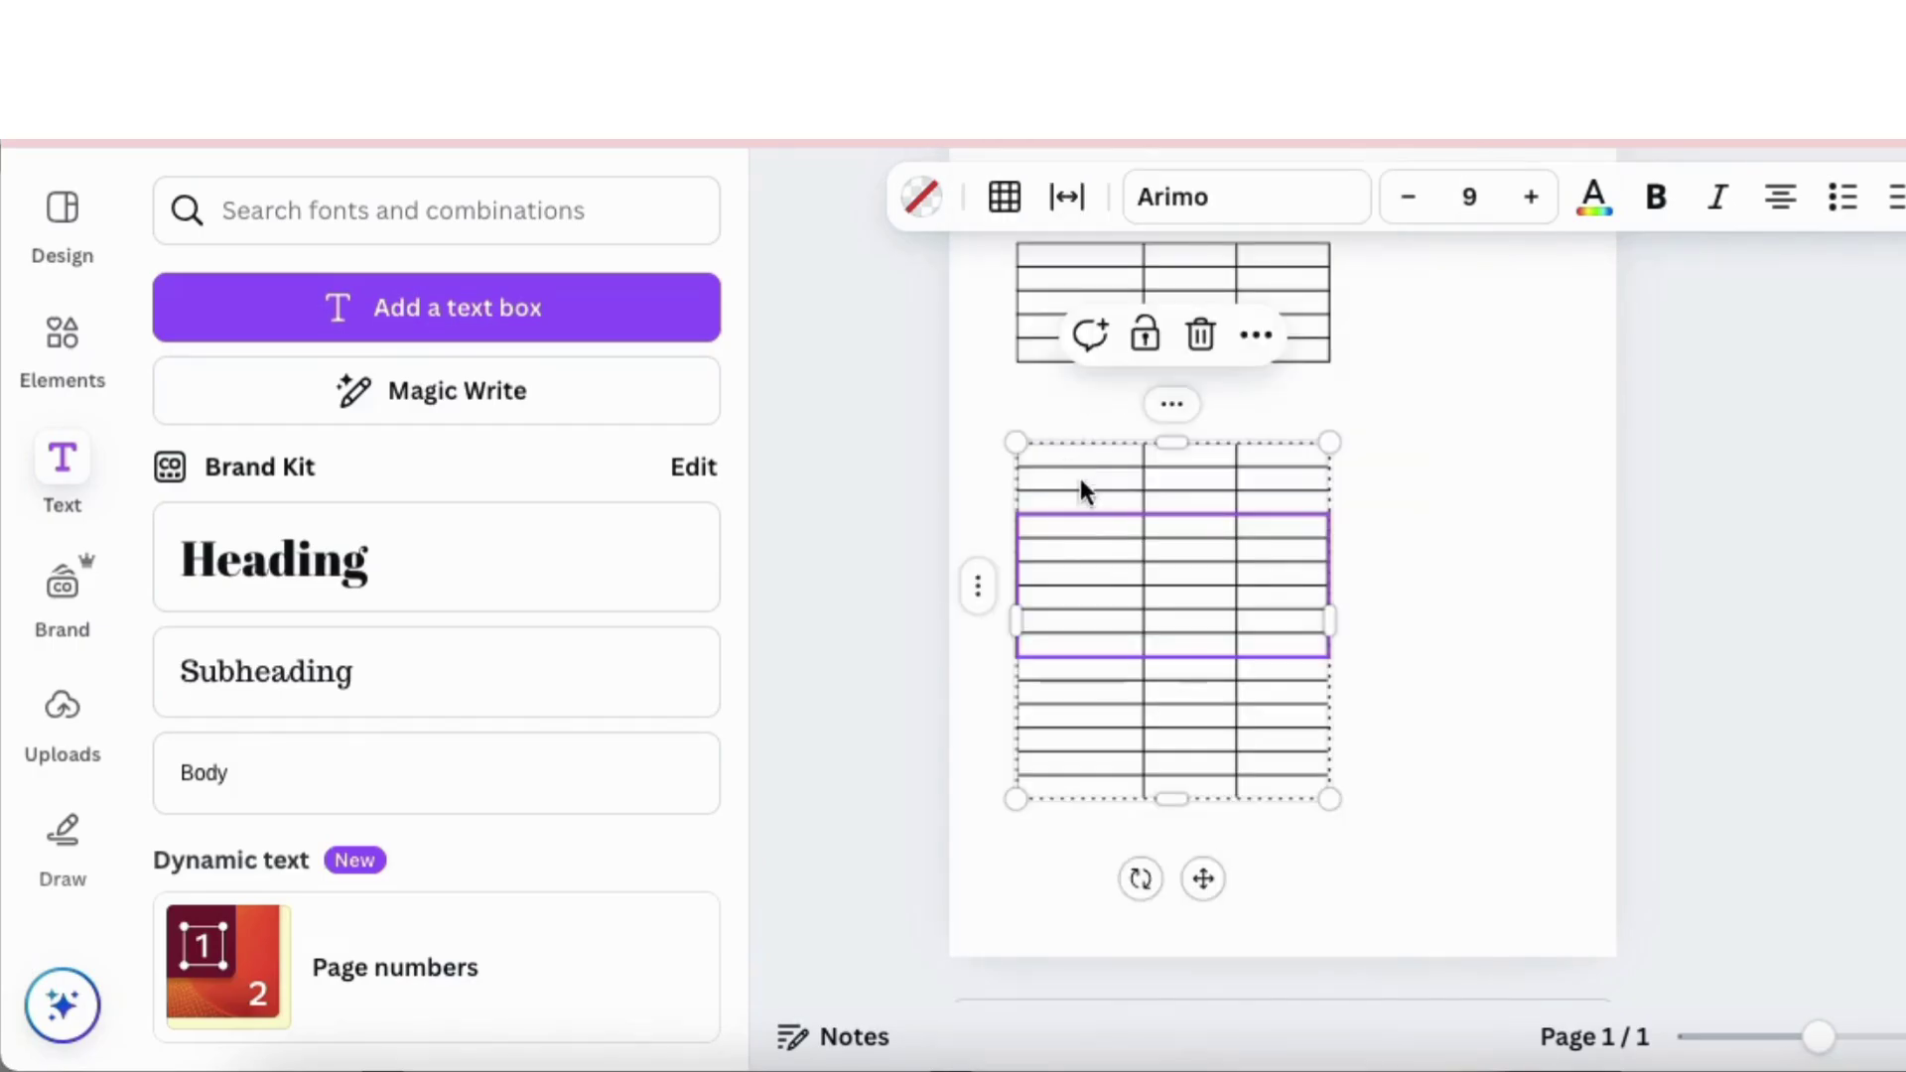
left_click(1418, 732)
Step: Duplicate the 15-row table and place the copy to the right, level with the top of the first table
left_click(1154, 616)
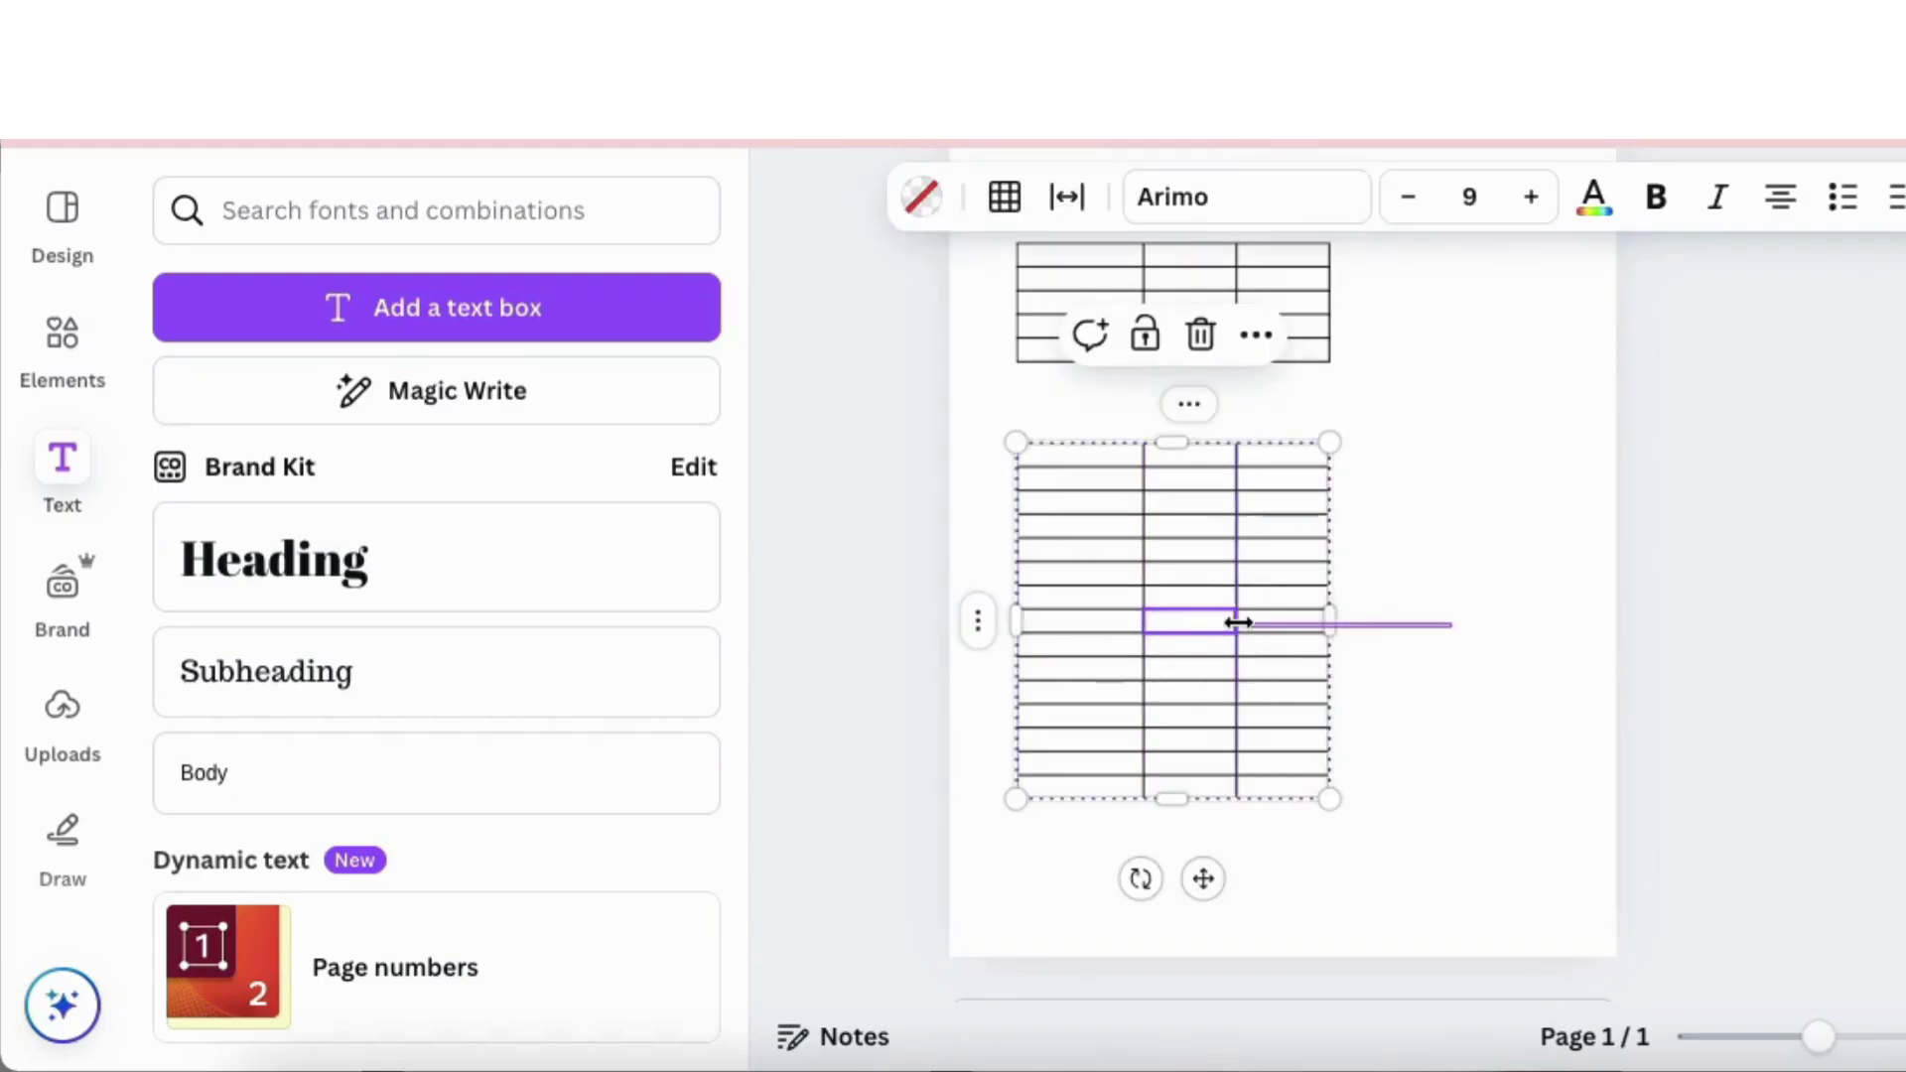
key("Escape")
scroll(1260, 566, "up", 1)
left_click(1185, 394)
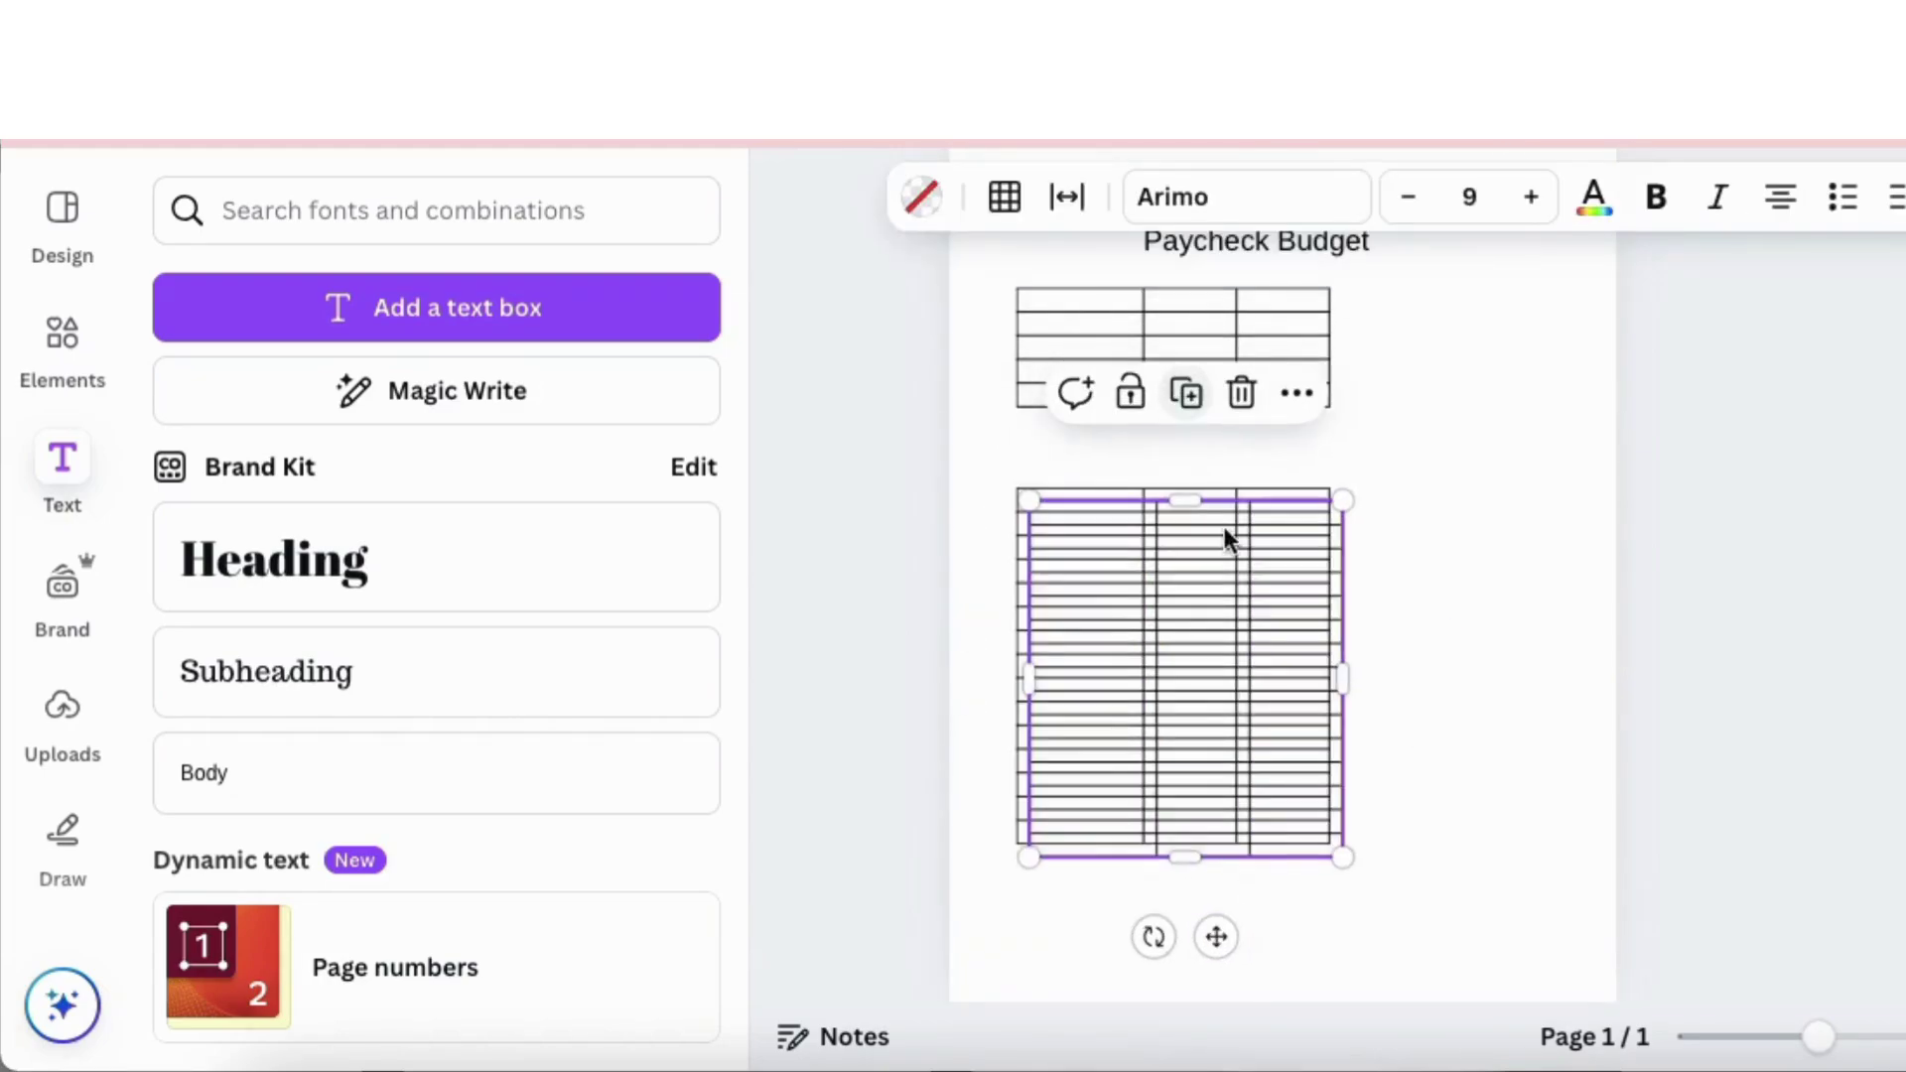
left_click_drag(1216, 936, 1526, 715)
Step: Shift and scale down all three tables together to fit the page, and leave a gap beside the right-hand table
left_click_drag(1832, 948, 1222, 370)
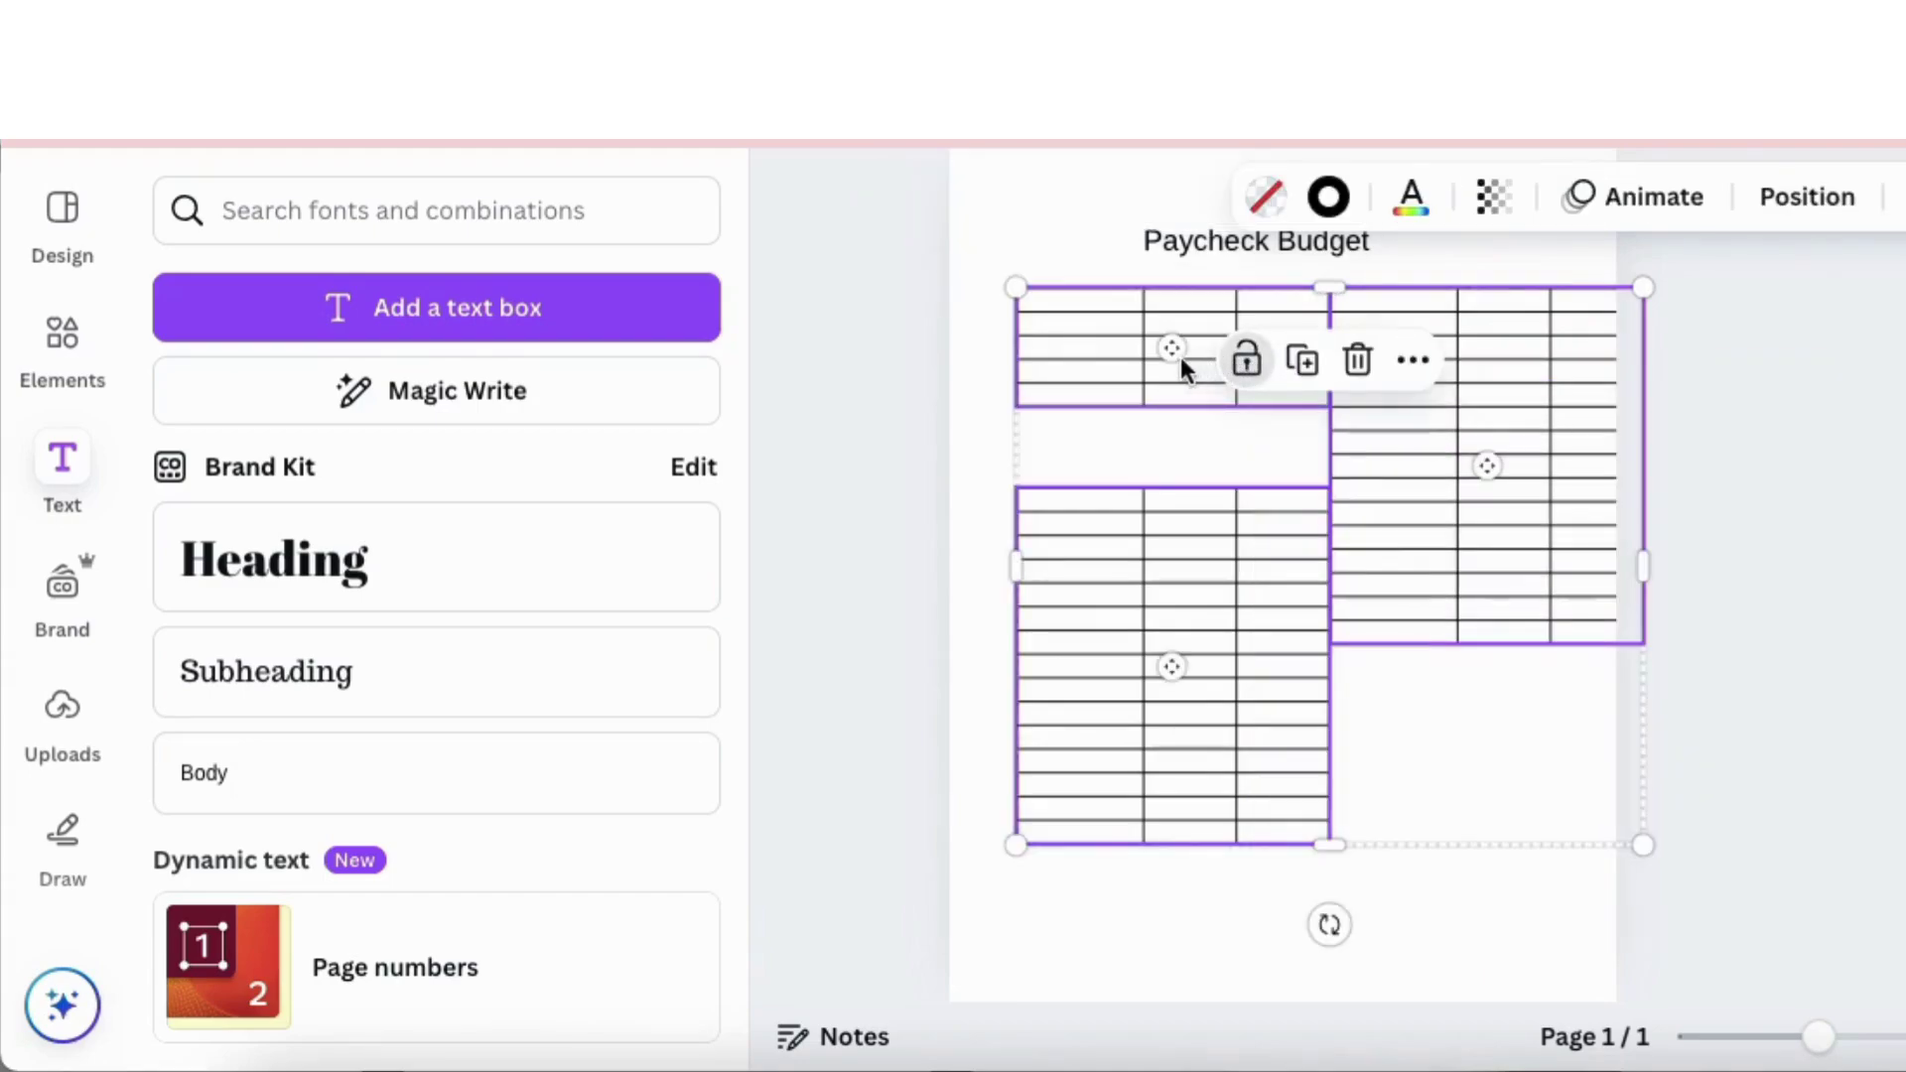
left_click_drag(1437, 769, 1374, 770)
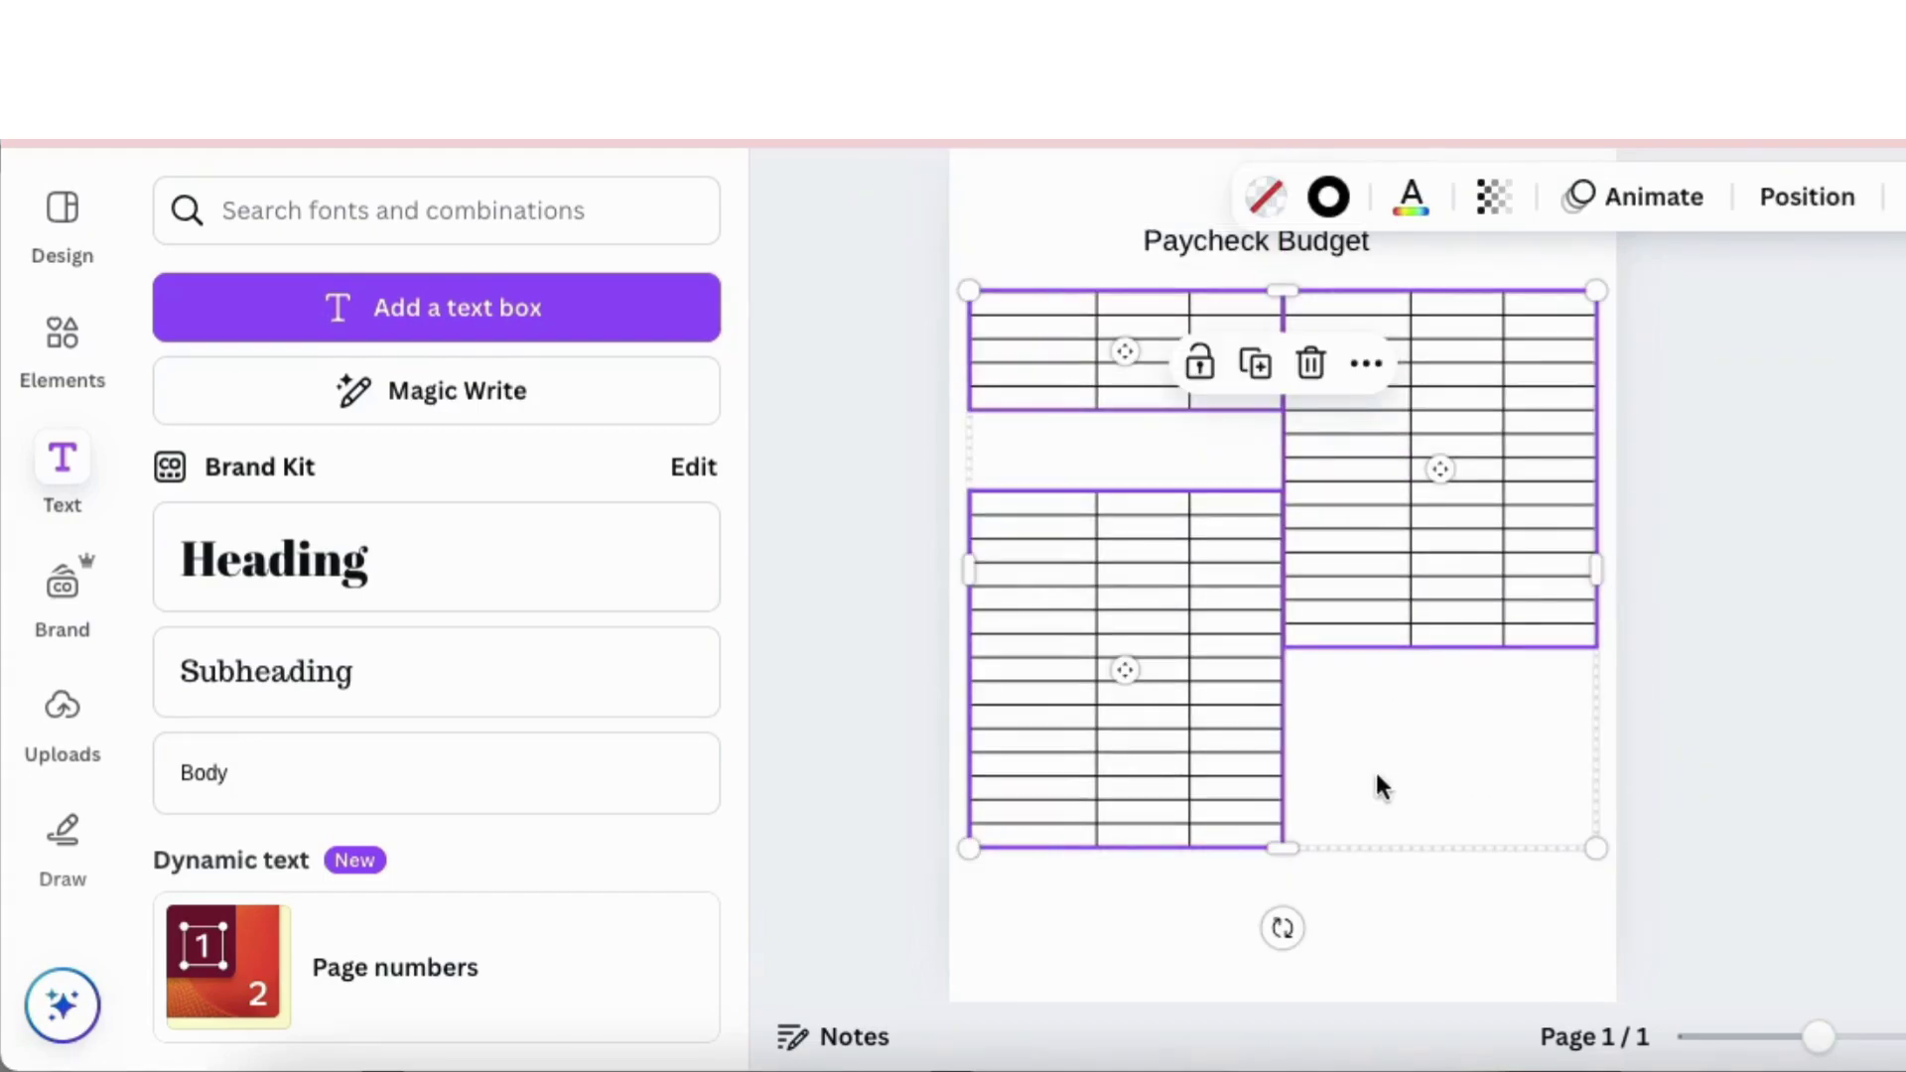
left_click_drag(1586, 842, 1565, 827)
left_click(1736, 700)
left_click_drag(1668, 634, 1500, 568)
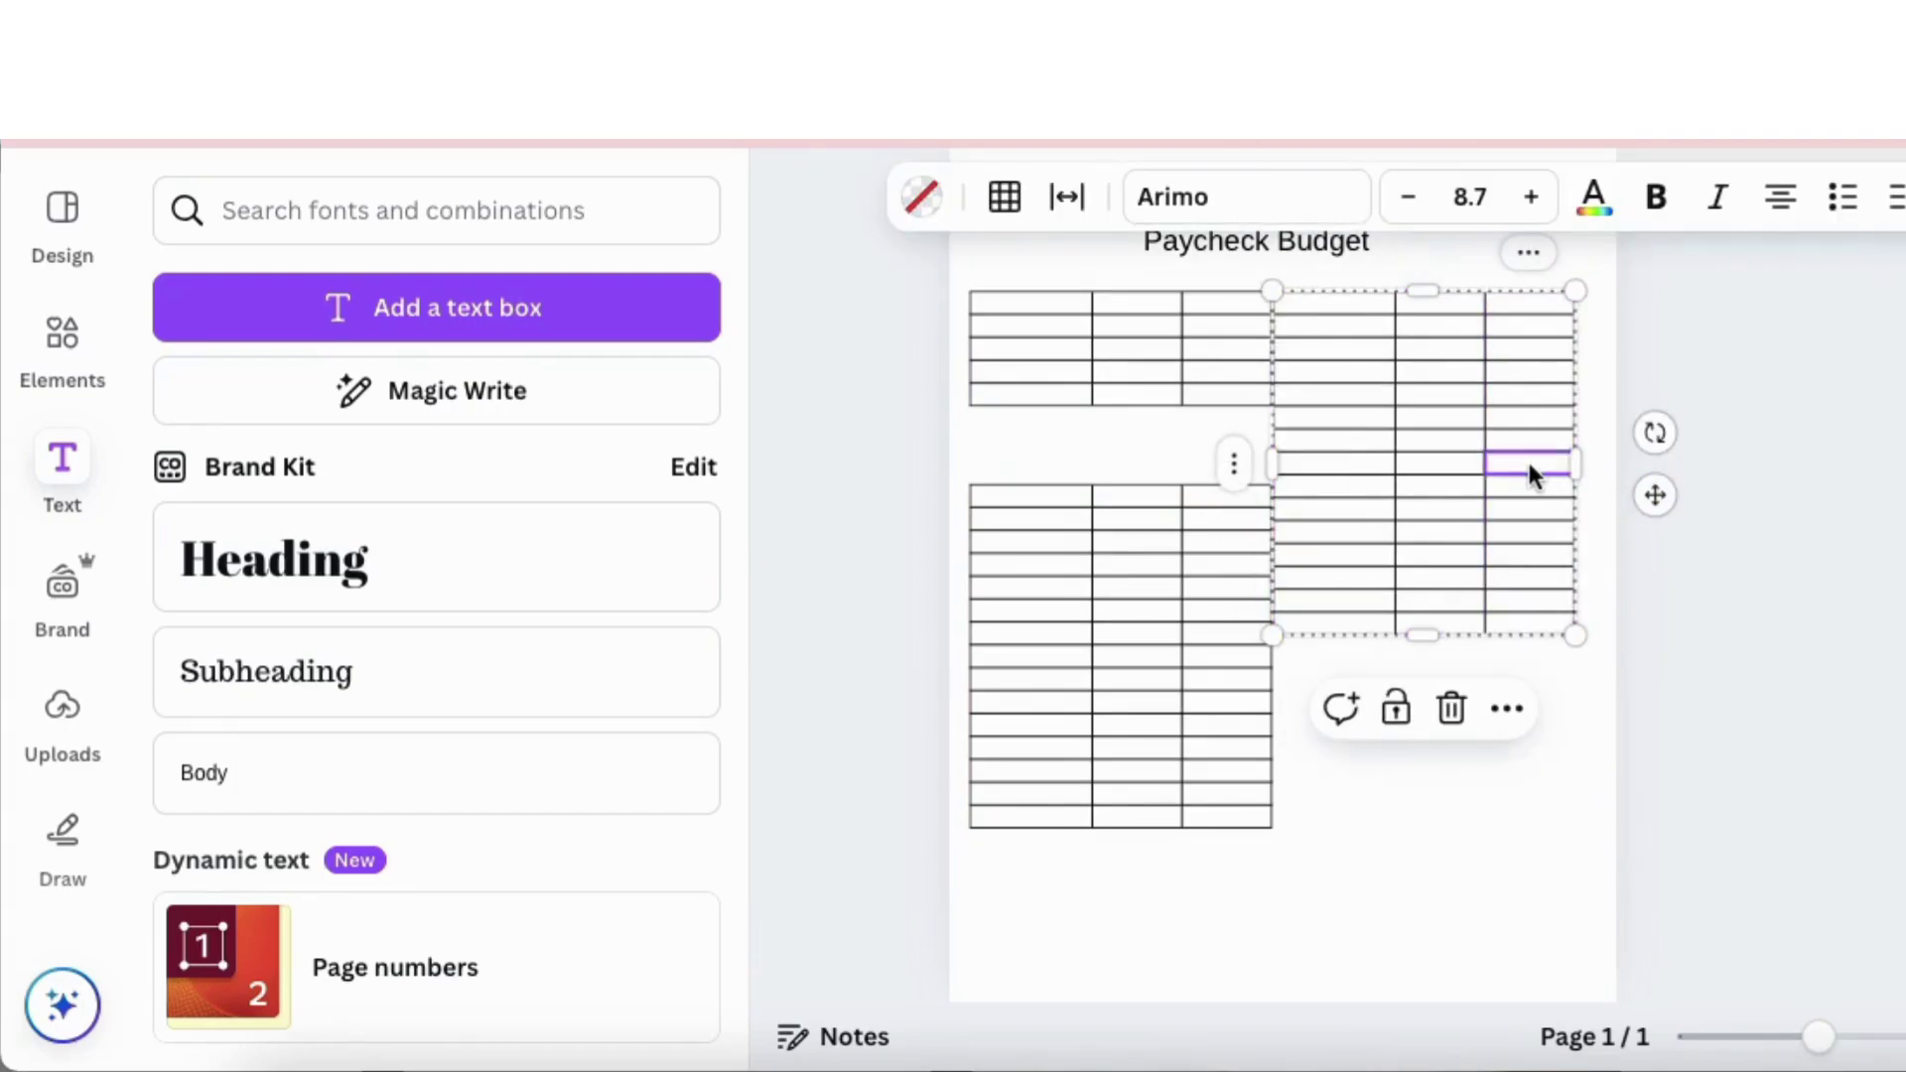
left_click_drag(1655, 494, 1668, 494)
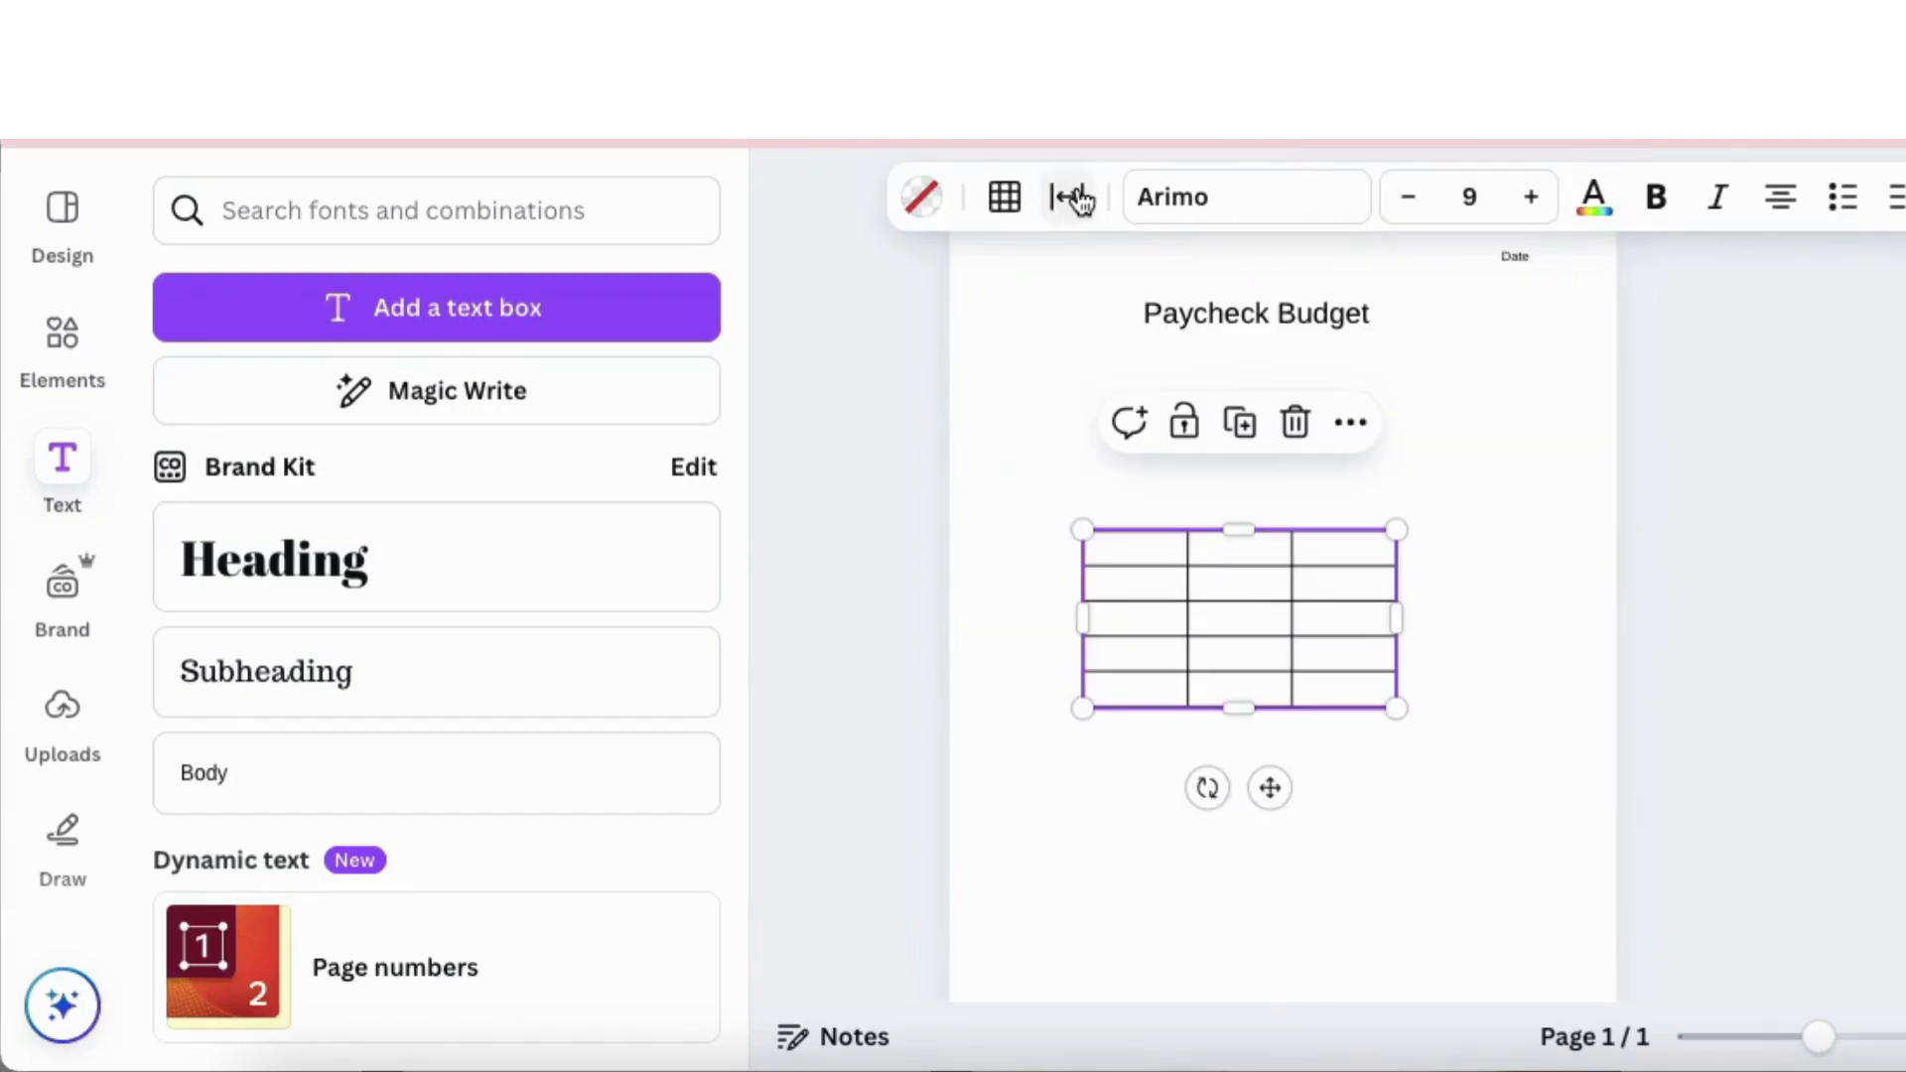
Step: Reduce the five-row table's cell spacing and row height, and widen its first column
left_click(1068, 197)
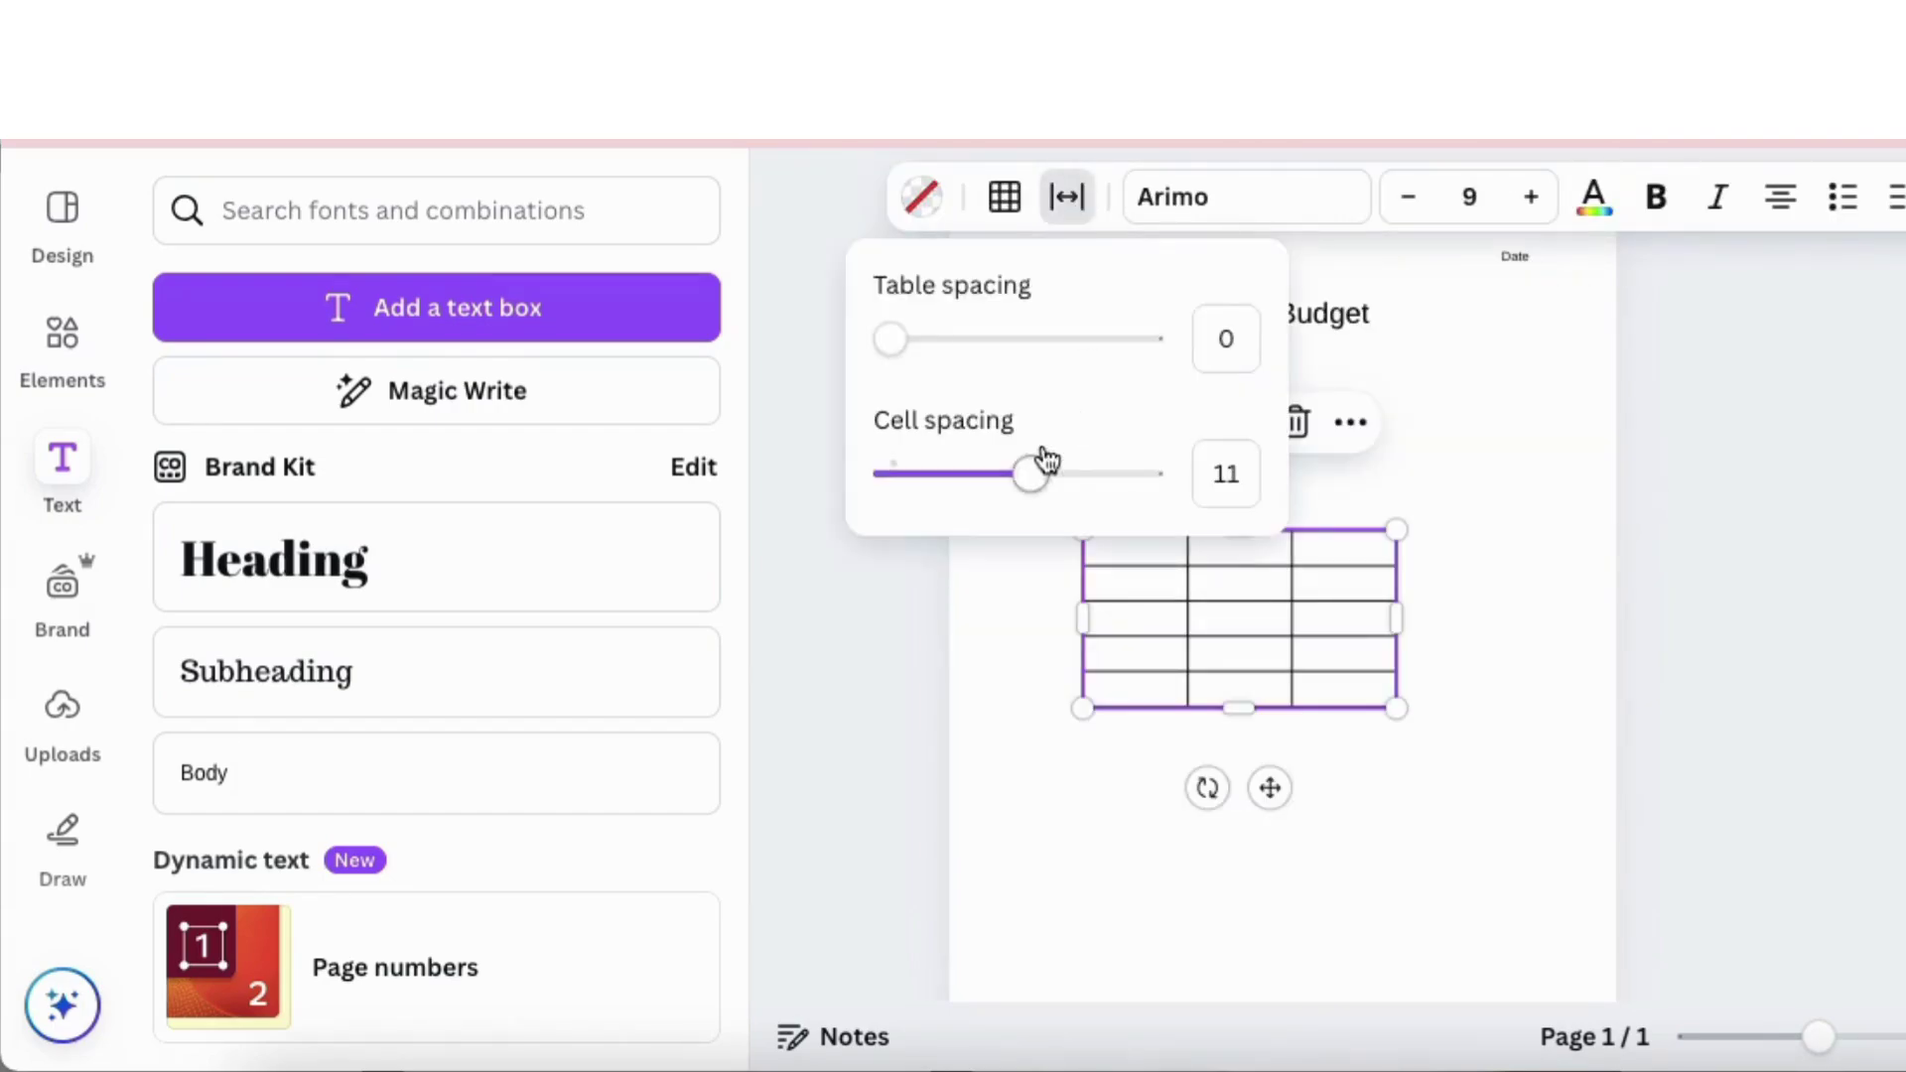
left_click_drag(1048, 467, 979, 470)
left_click(1516, 675)
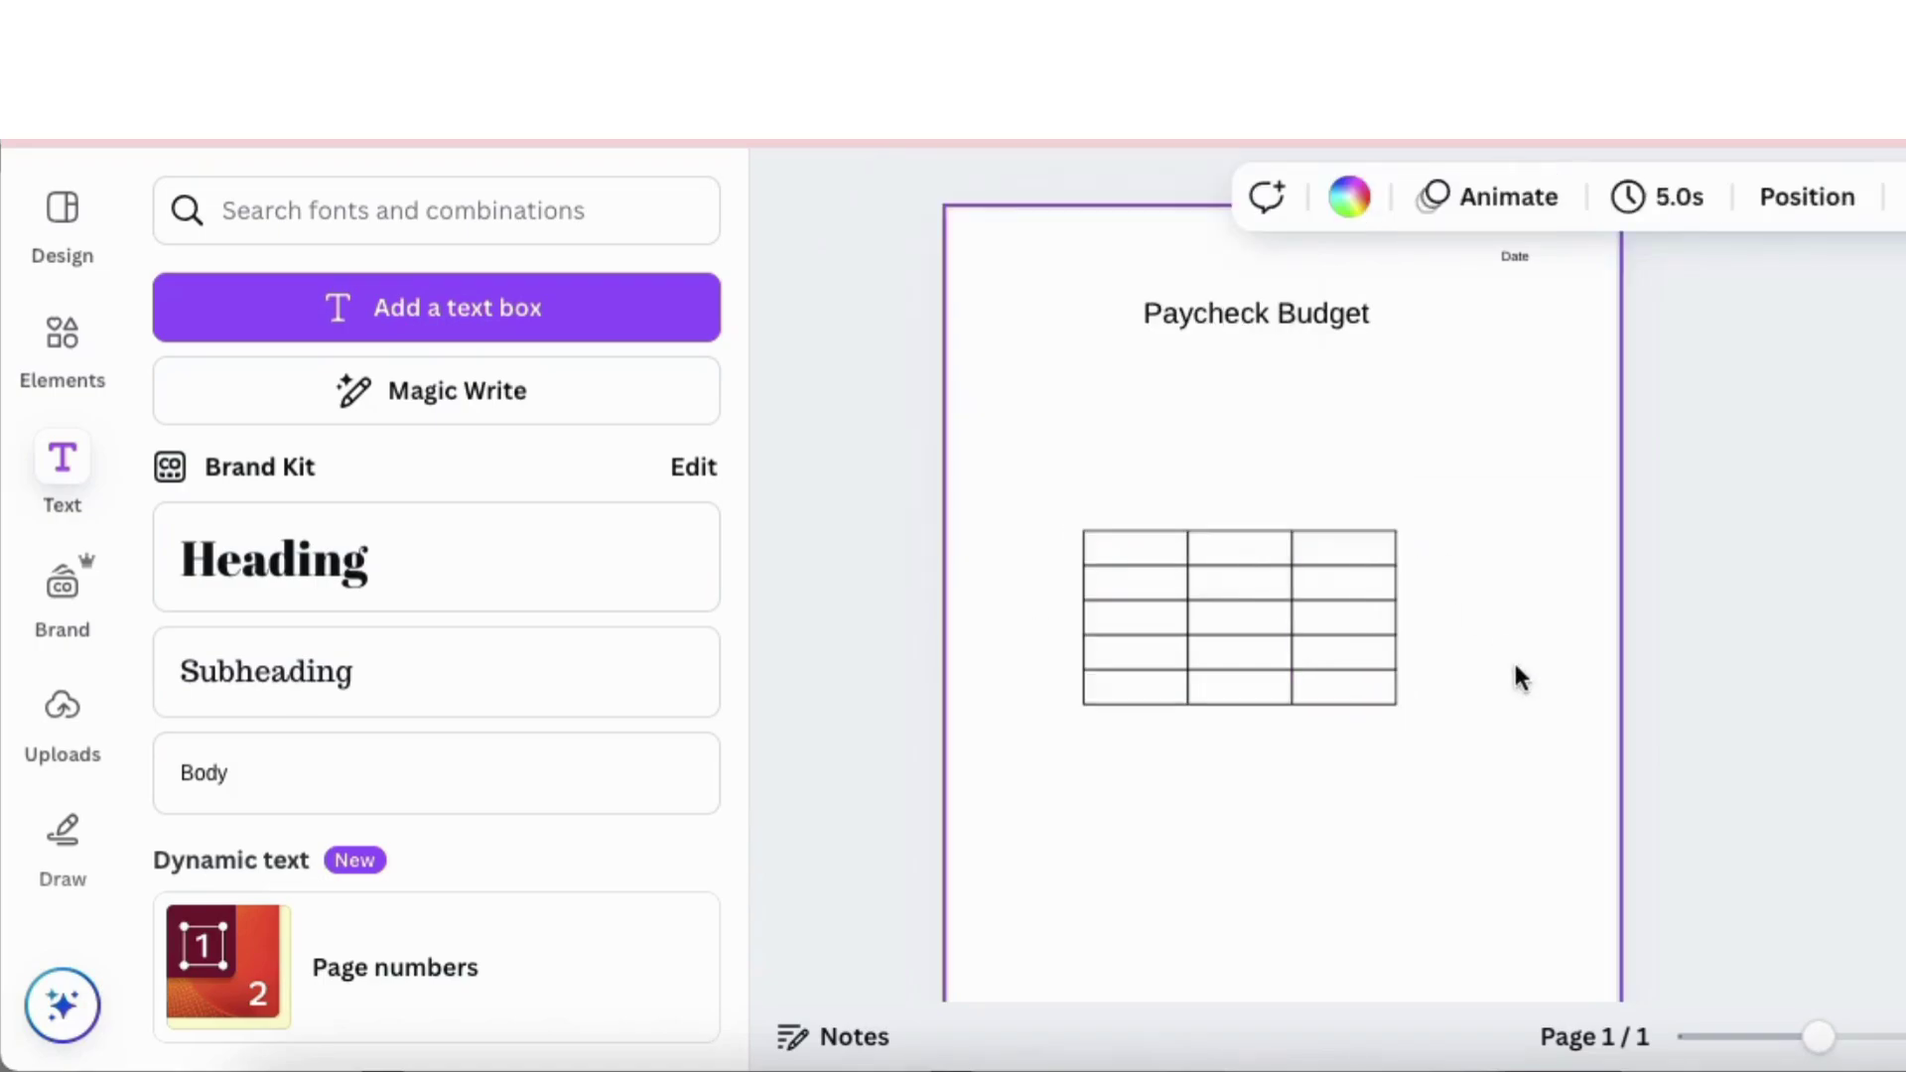
left_click(1354, 617)
left_click_drag(1396, 703, 1396, 675)
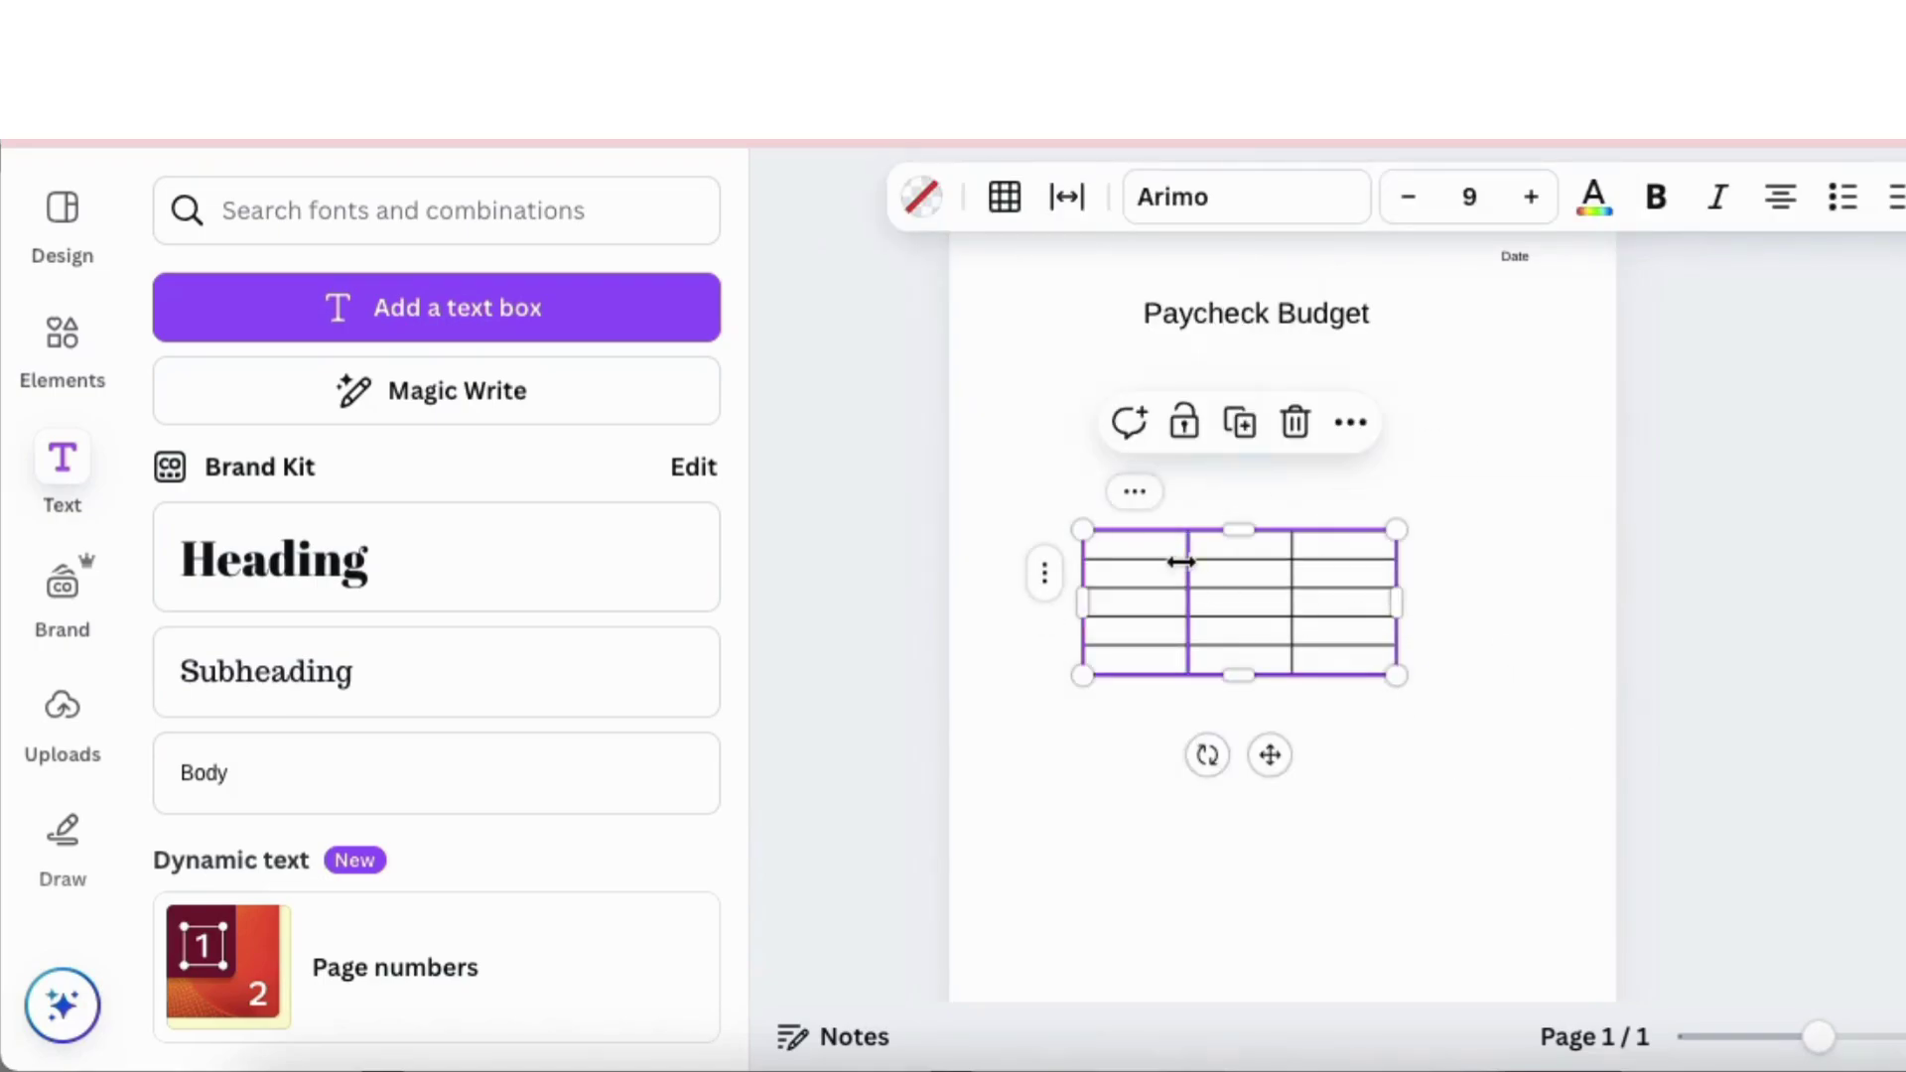
left_click_drag(1190, 563, 1373, 651)
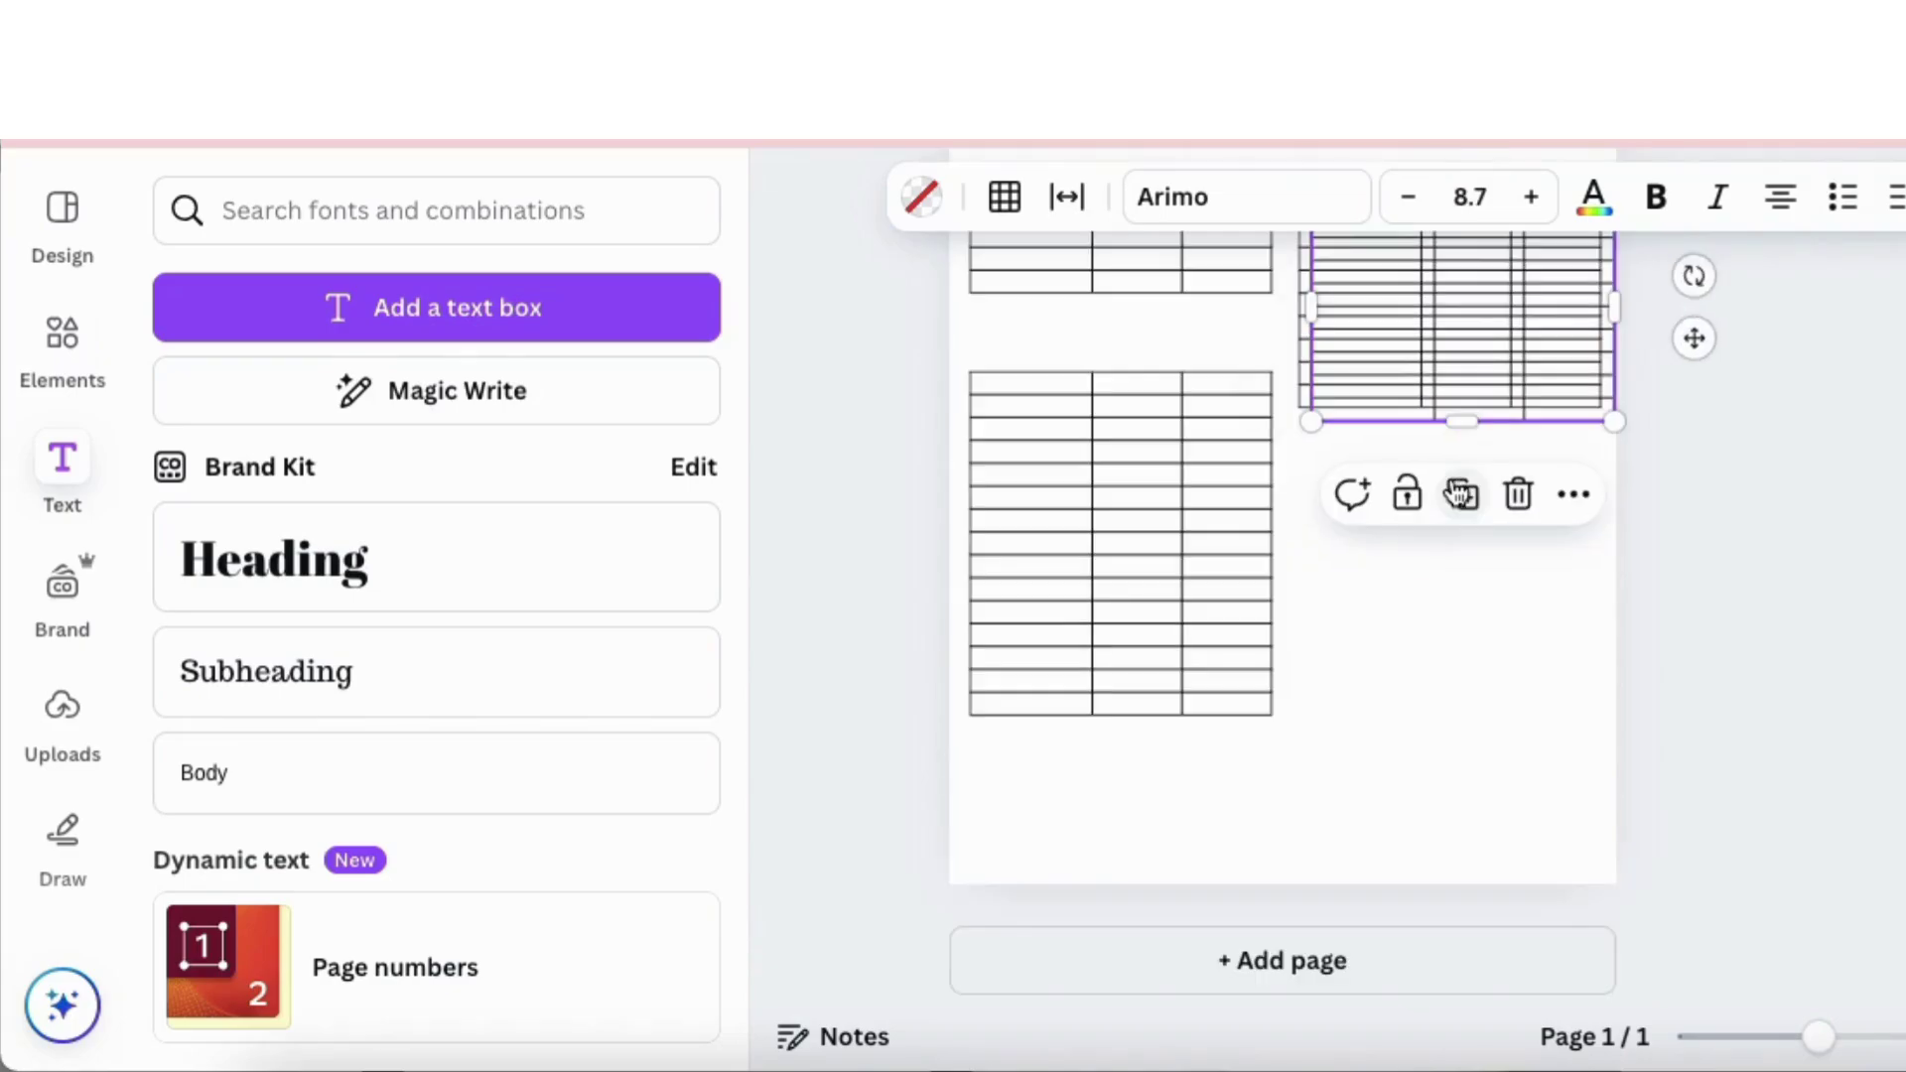
Step: Place the duplicate of the right-hand table directly below the original on the page
left_click_drag(1695, 338, 1681, 579)
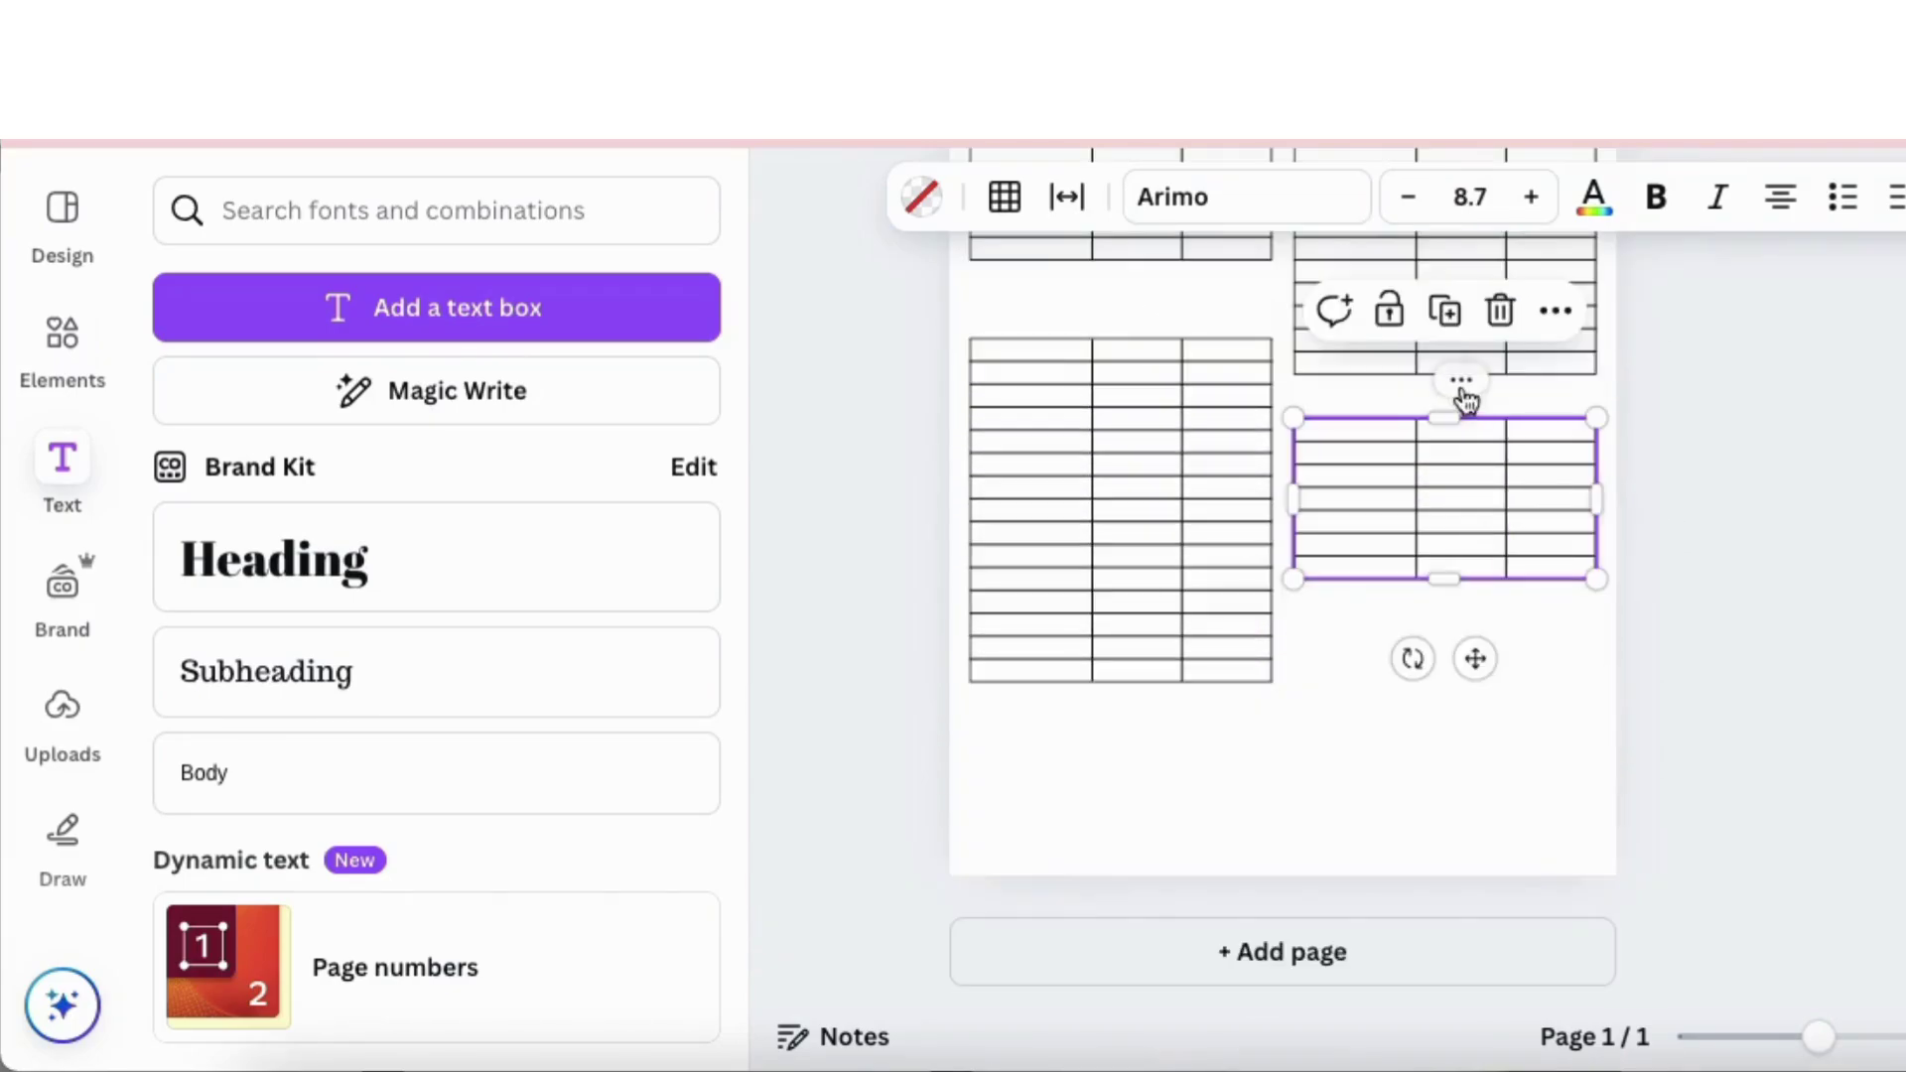
Step: Place the copy of the seven-row table below it near the page's lower edge, aligned with the right-hand column
left_click_drag(1490, 668, 1474, 914)
left_click(1708, 681)
scroll(1706, 781, "up", 2)
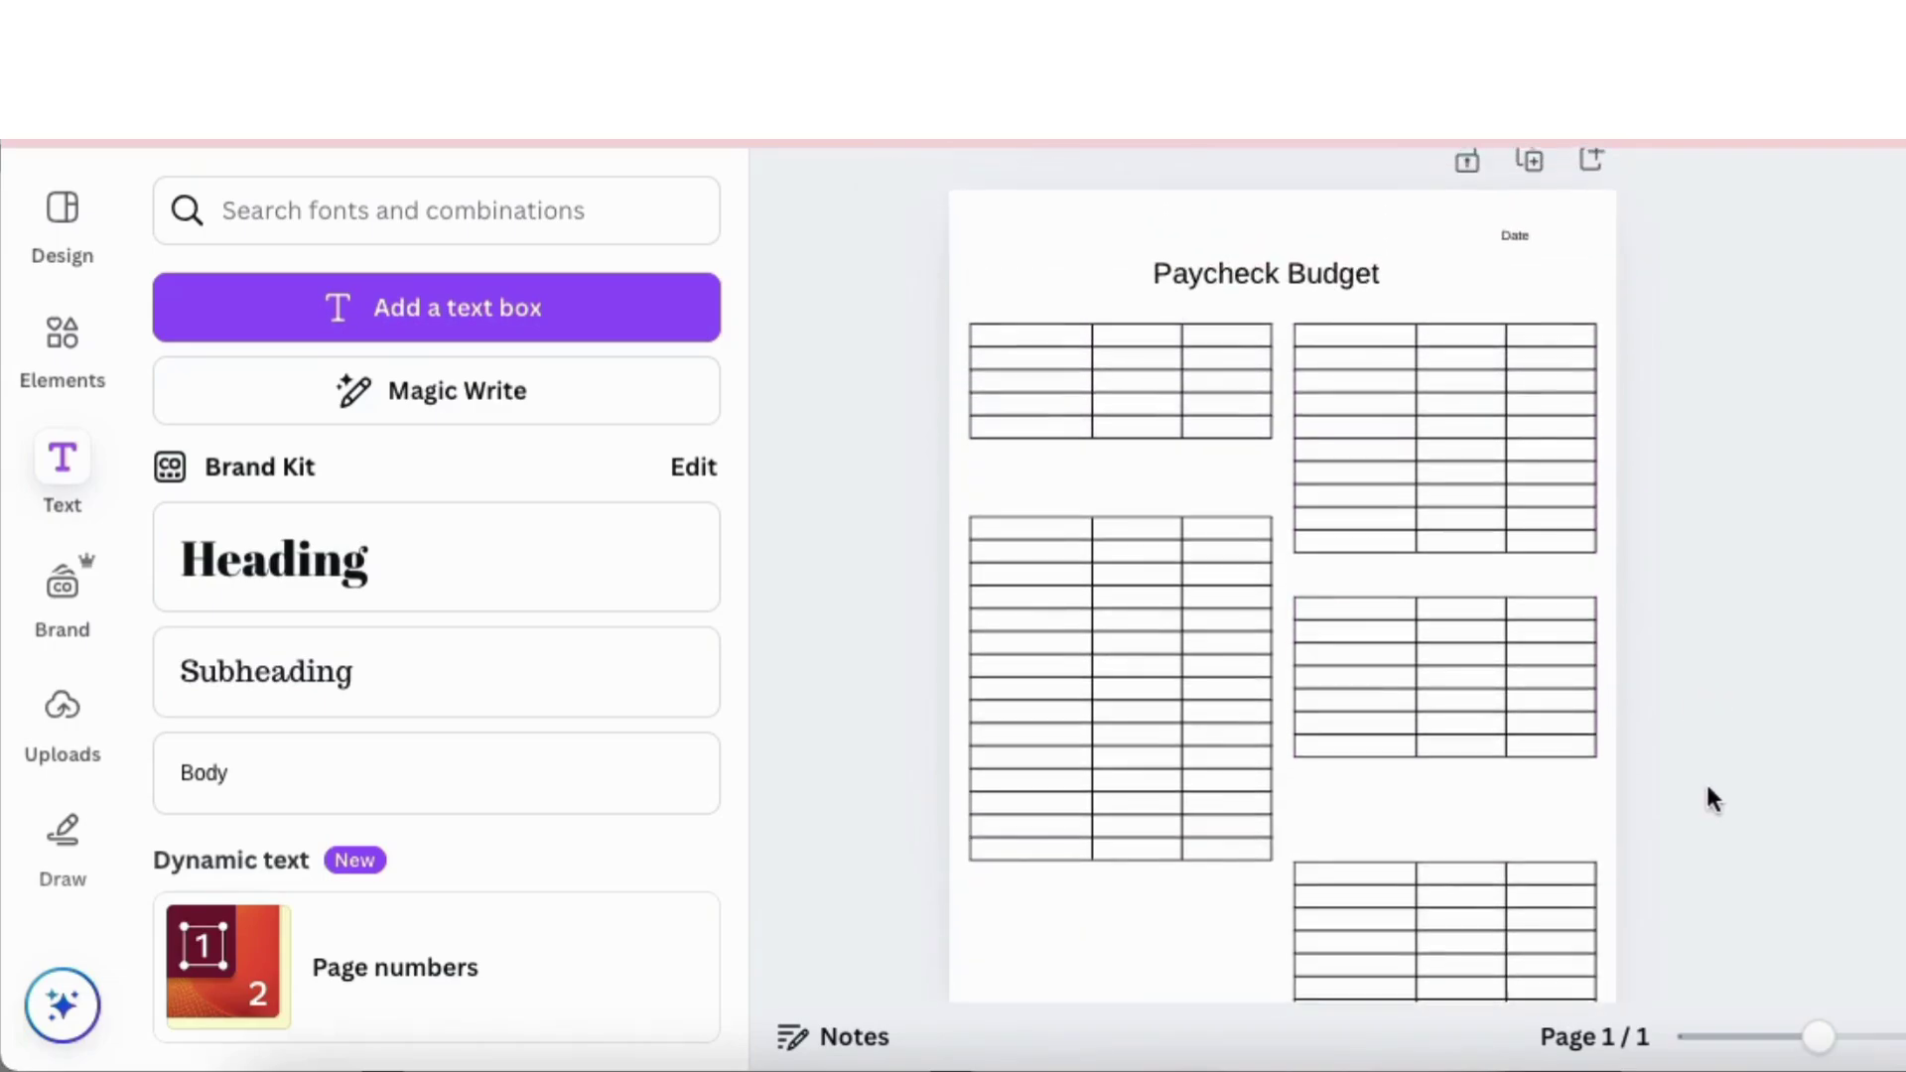
Step: Space the three right-hand tables evenly in the vertical direction
left_click_drag(1690, 839, 1628, 417)
left_click(1813, 199)
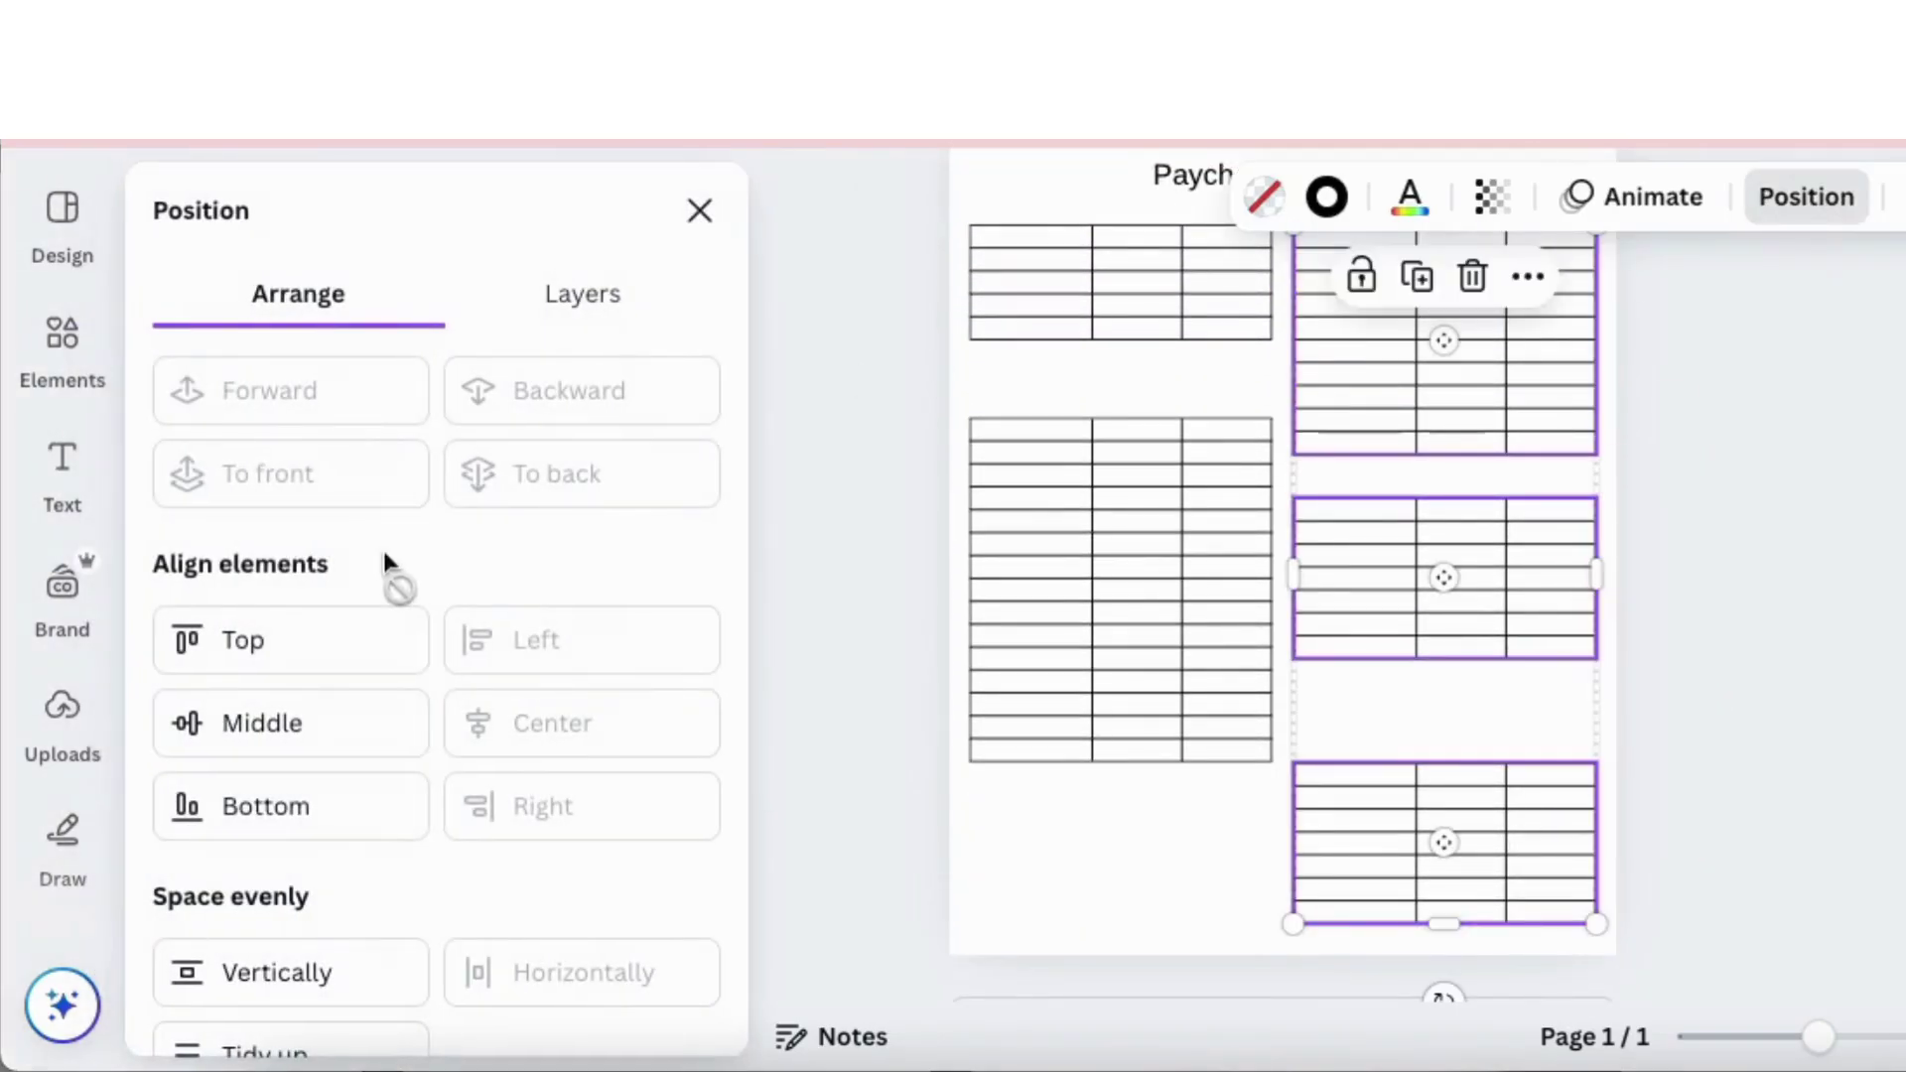
left_click(238, 965)
left_click(1837, 677)
scroll(1837, 677, "down", 1)
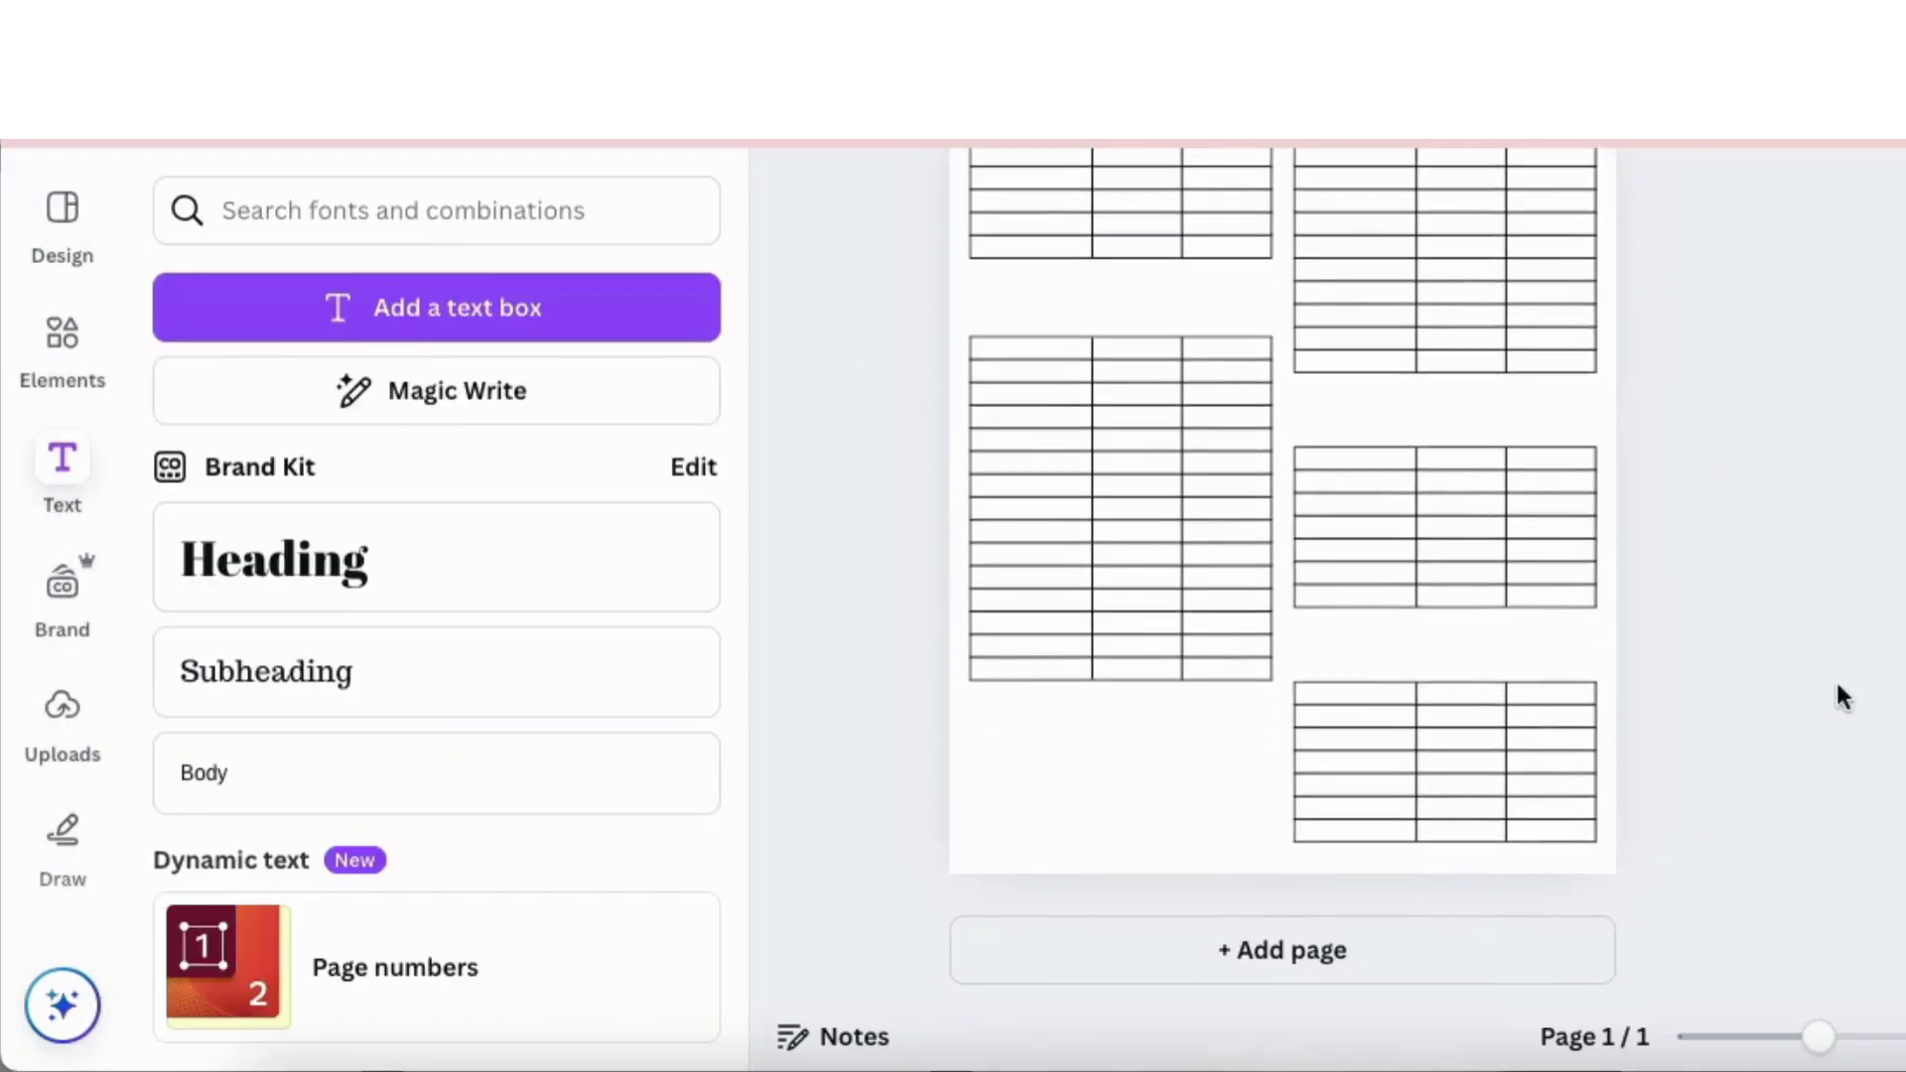
Step: Duplicate the Paycheck Budget title, set the copy's font size to 16 and place it above the five-row table
scroll(1736, 622, "up", 2)
scroll(1736, 621, "up", 2)
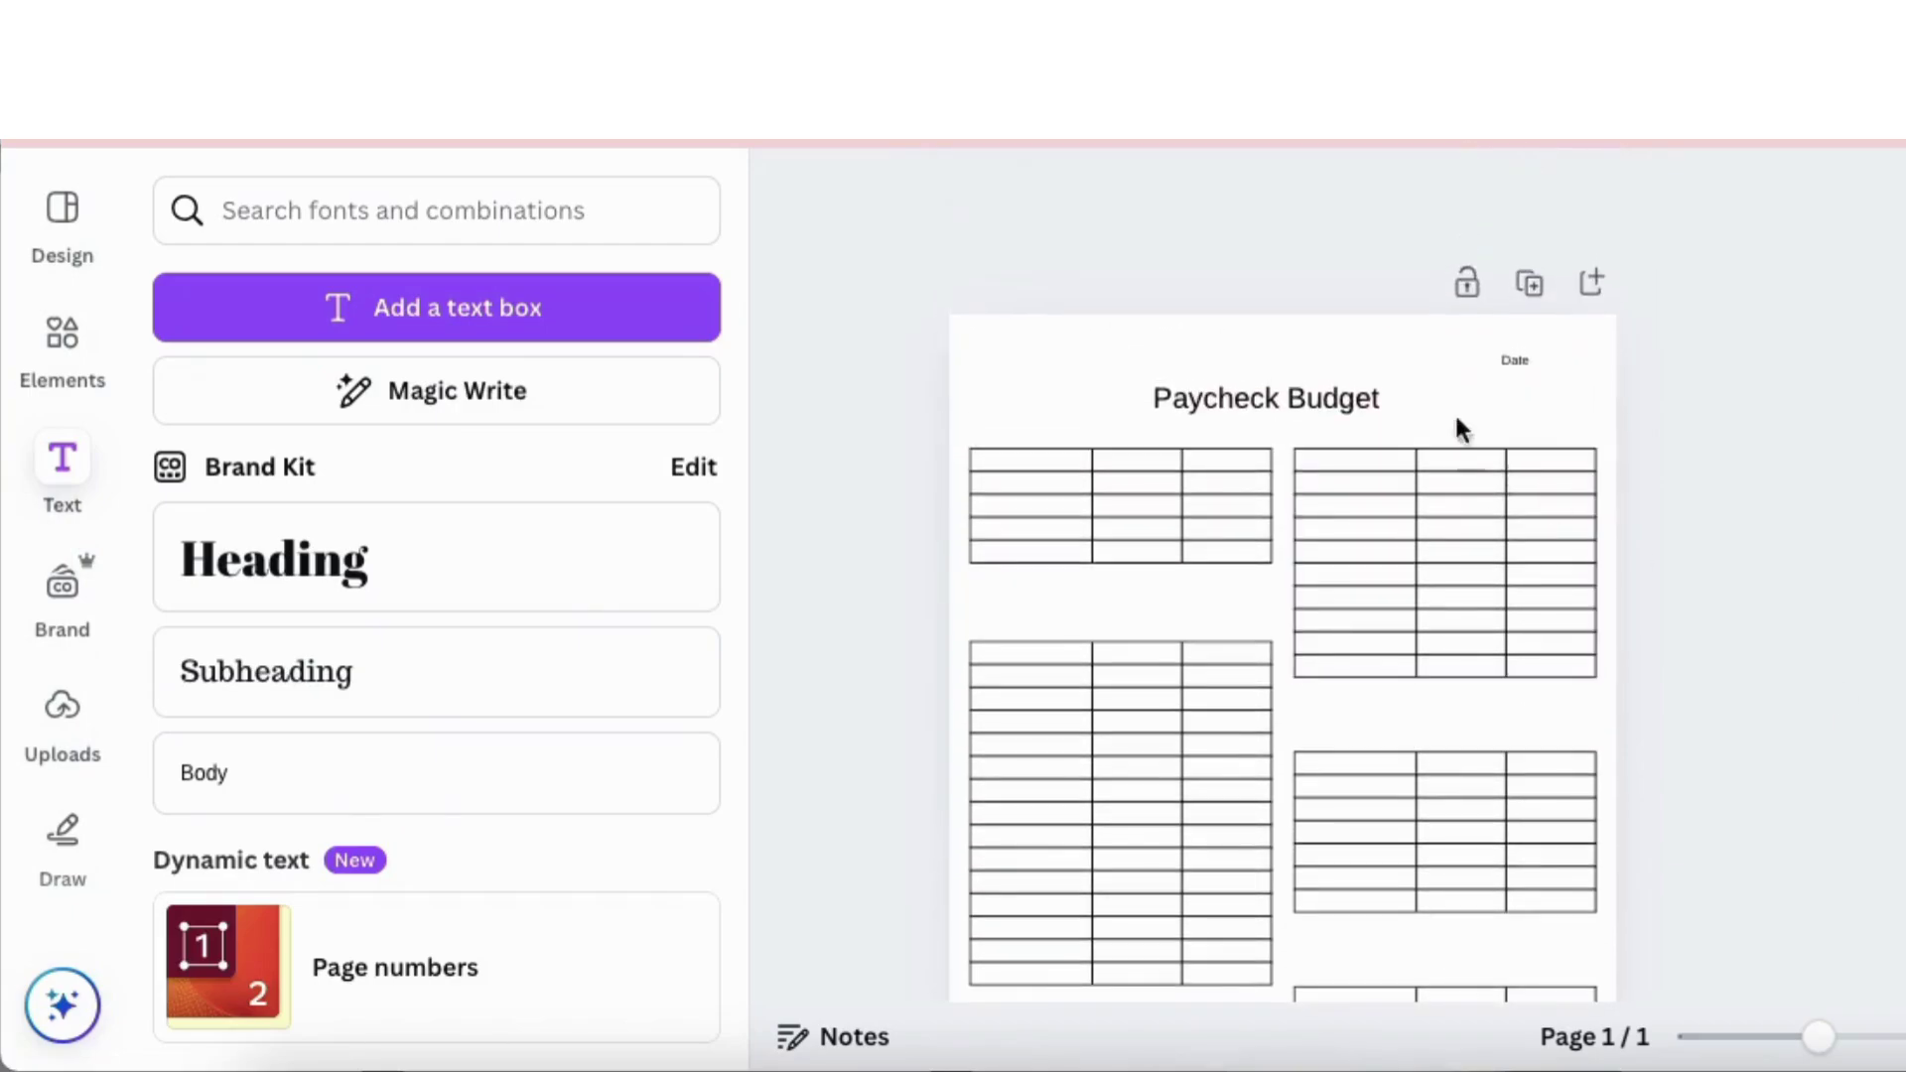
left_click(1305, 395)
left_click(1295, 314)
left_click(1211, 197)
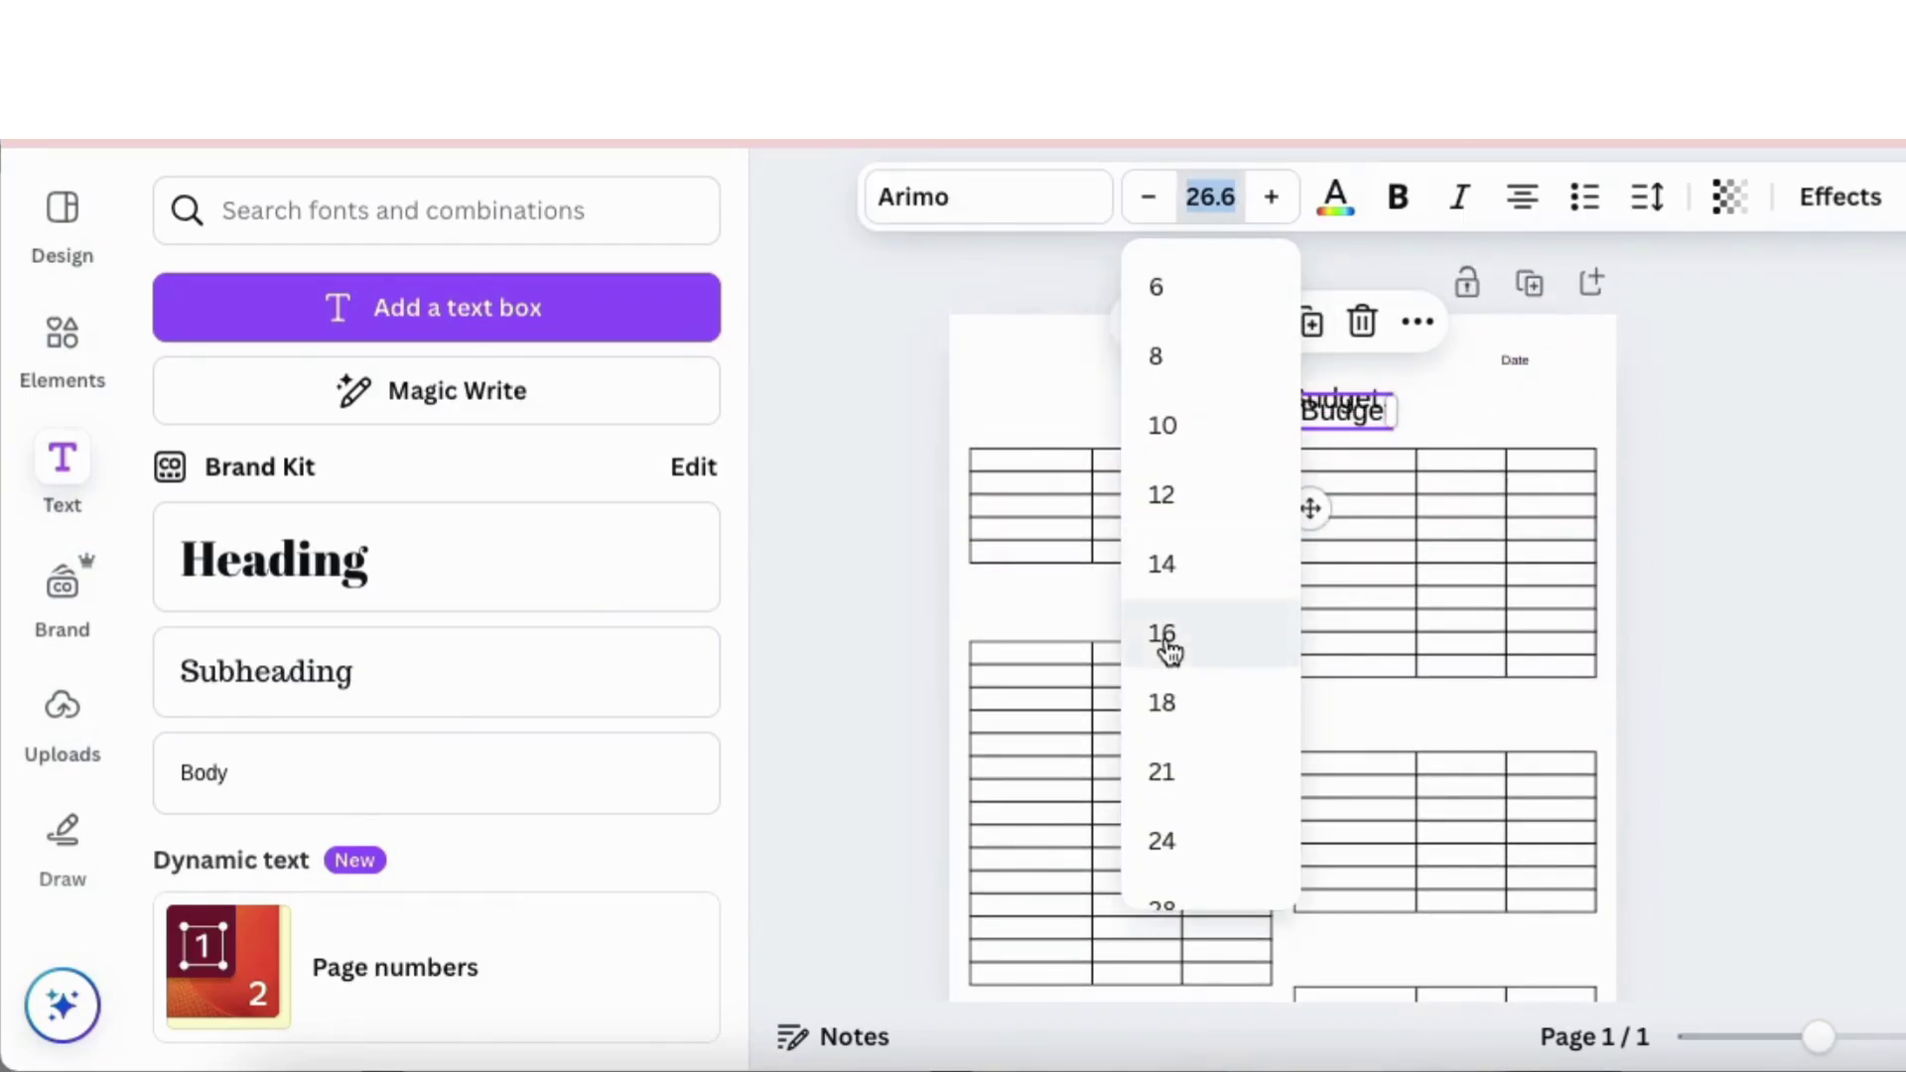
left_click(1167, 636)
left_click_drag(1311, 502, 1080, 516)
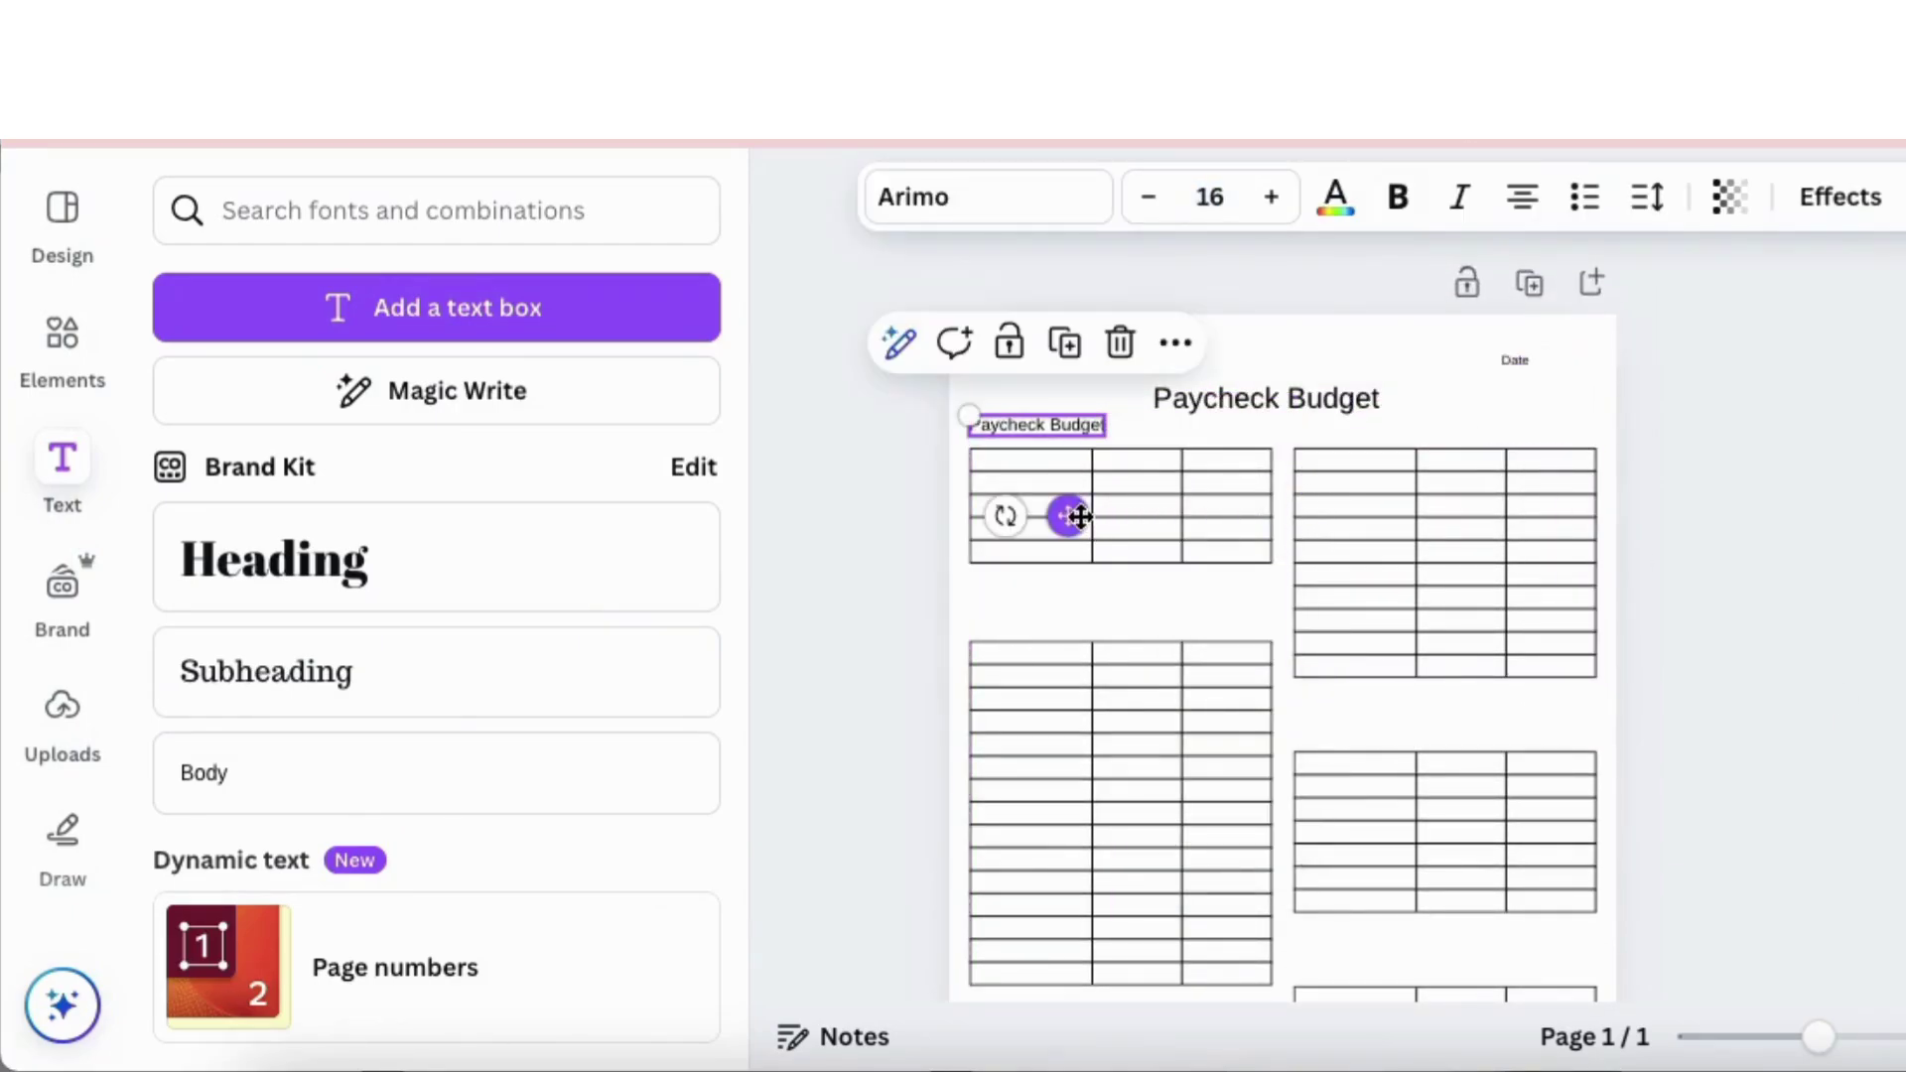
Step: Change the copied title's text to Income and set it just above the five-row table's first column
double_click(1051, 425)
type("Income")
left_click(1085, 423)
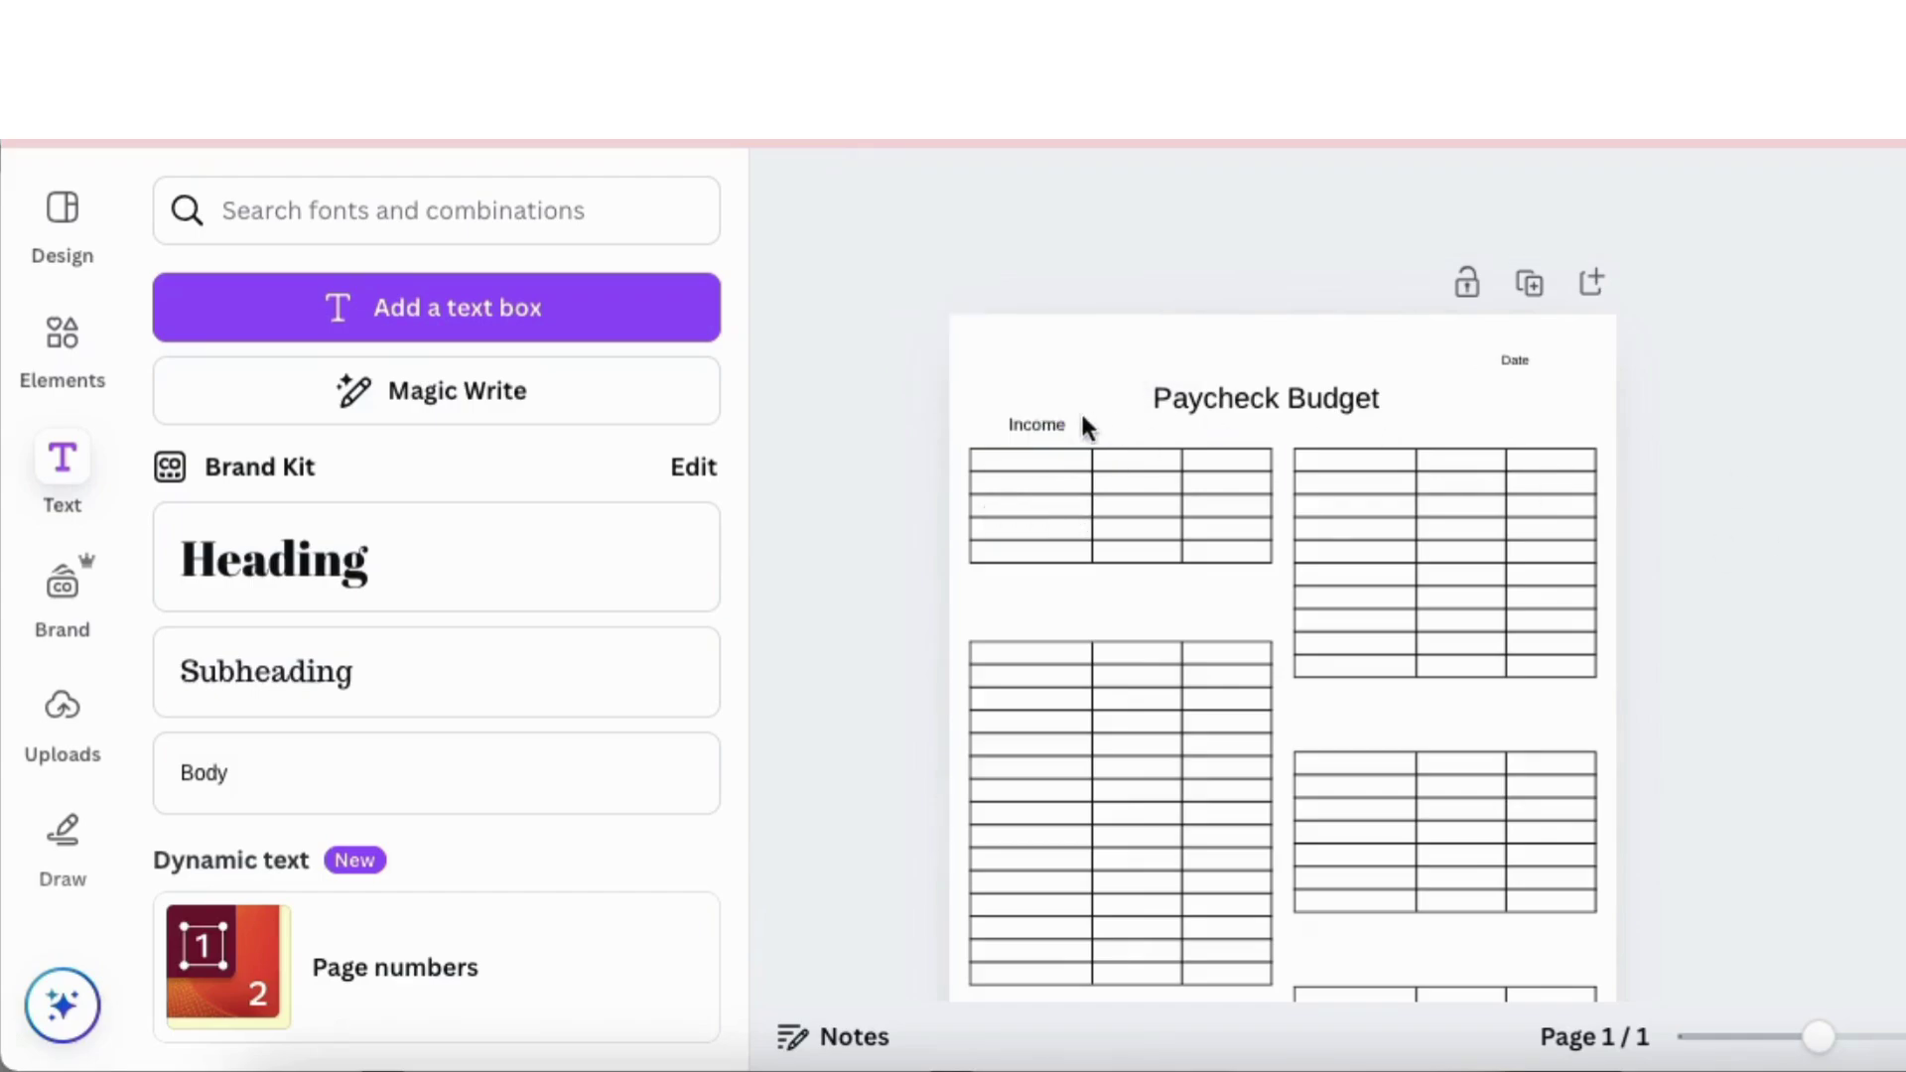
left_click(1035, 429)
left_click_drag(1035, 429, 1032, 431)
key("Down")
key("Down")
key("Down")
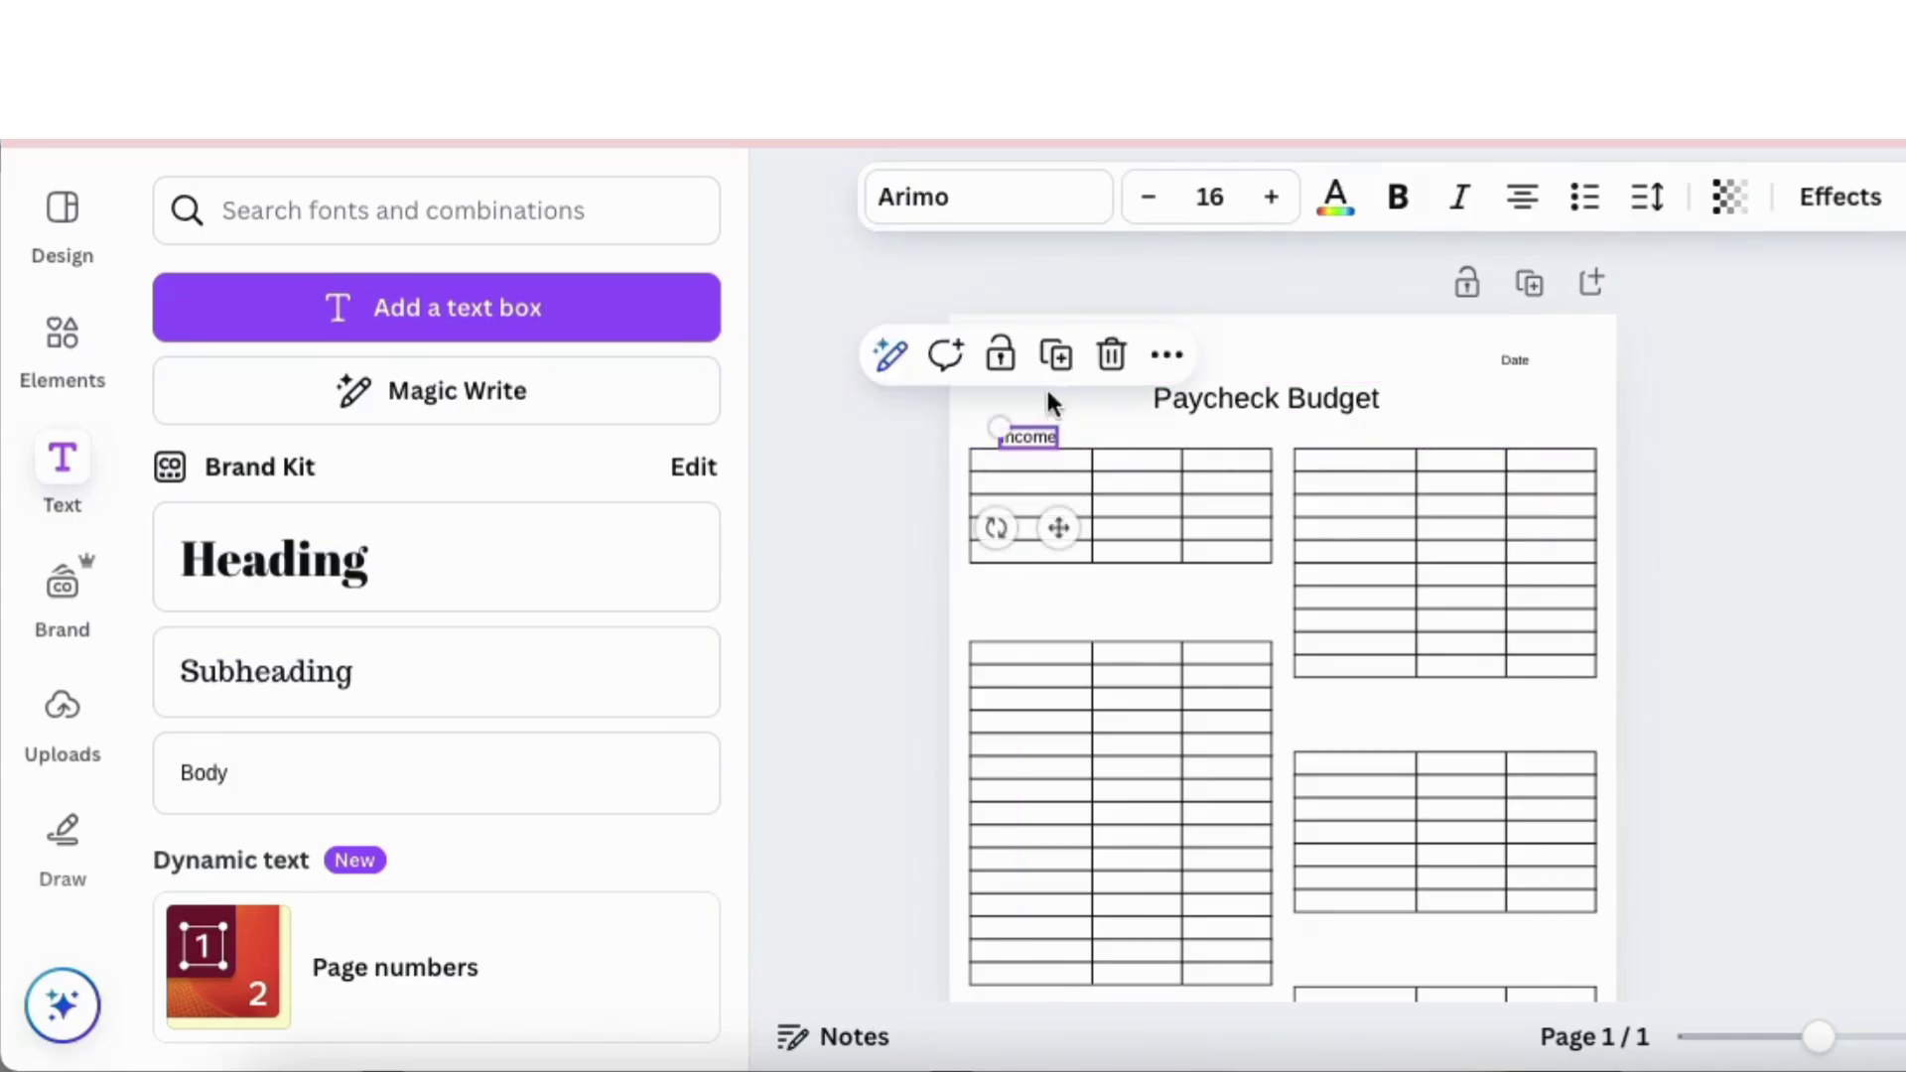
Step: Duplicate the Income label twice for the other two columns, rename the copies Budget and Actual, and centre Actual over its column
left_click(1054, 354)
left_click_drag(1072, 539, 1175, 527)
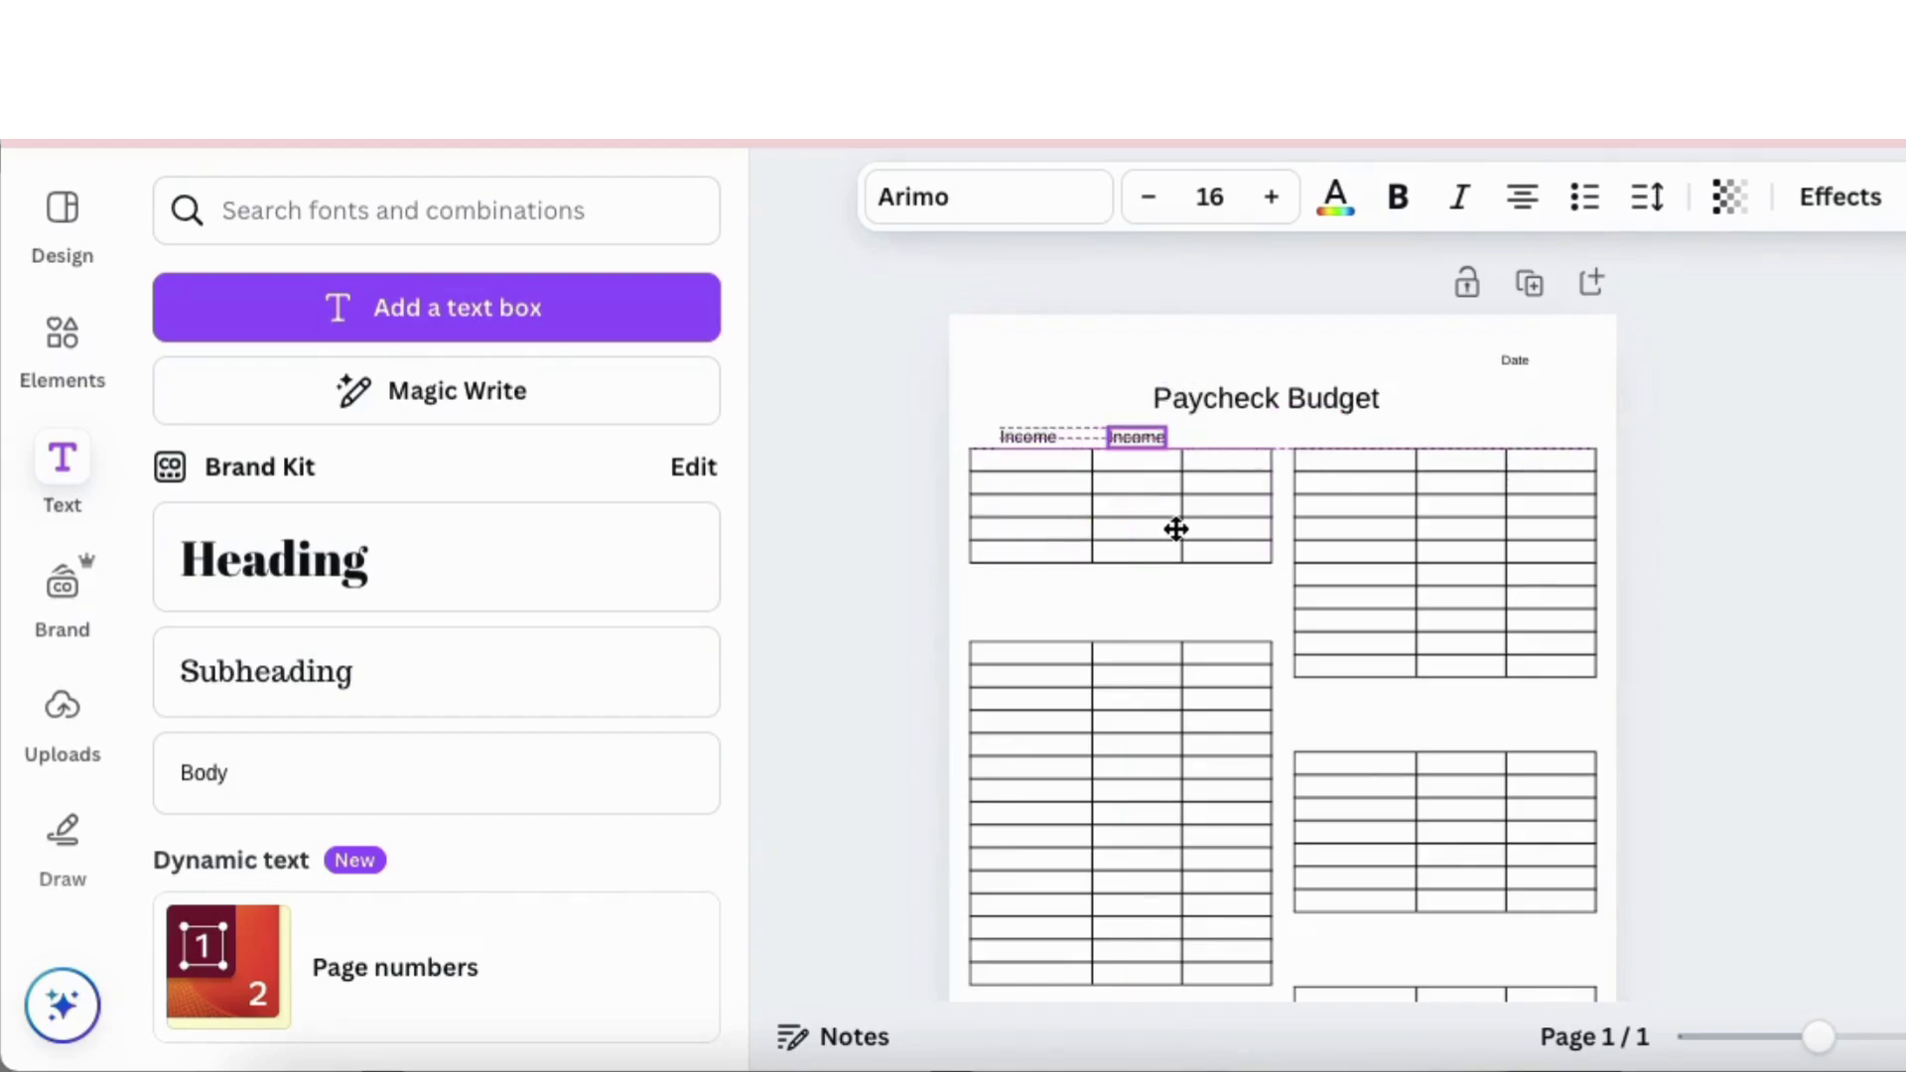
left_click(1164, 355)
double_click(1137, 436)
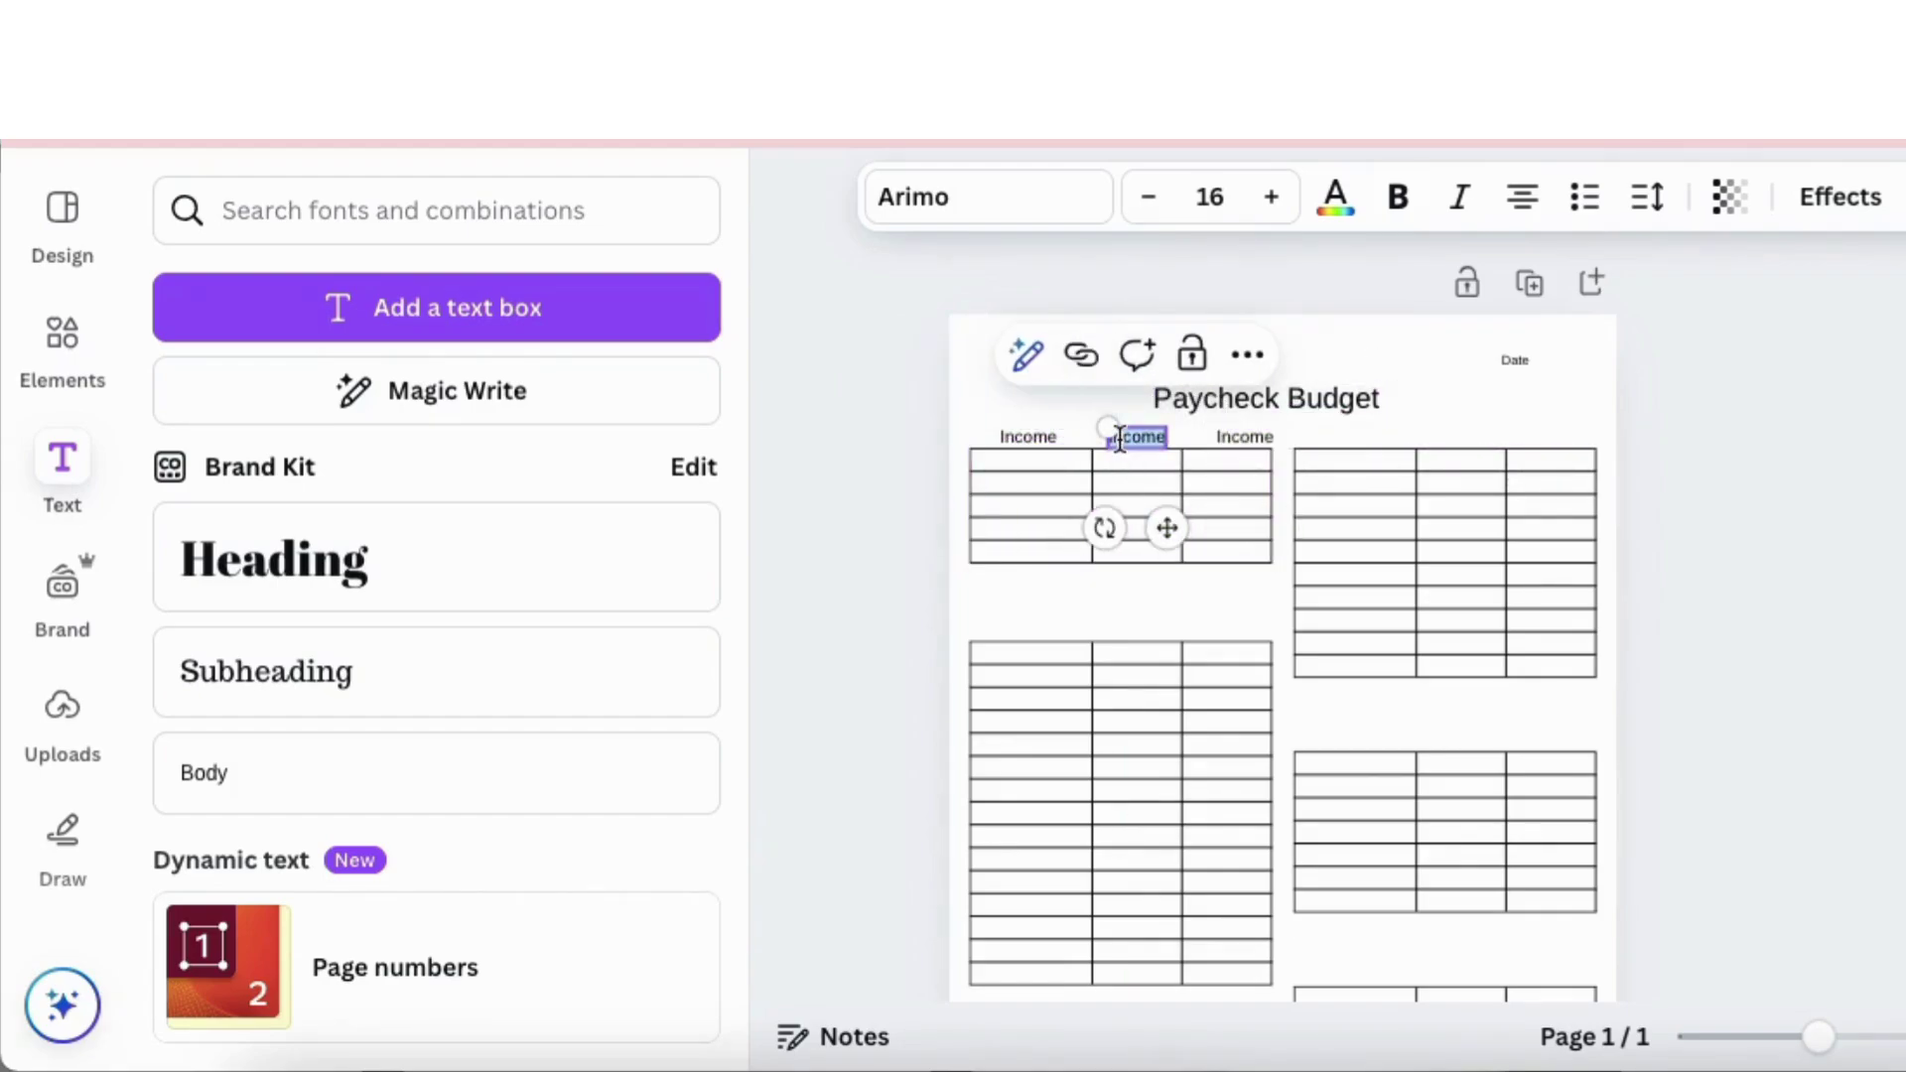
type("Budget")
double_click(1231, 438)
type("Actual")
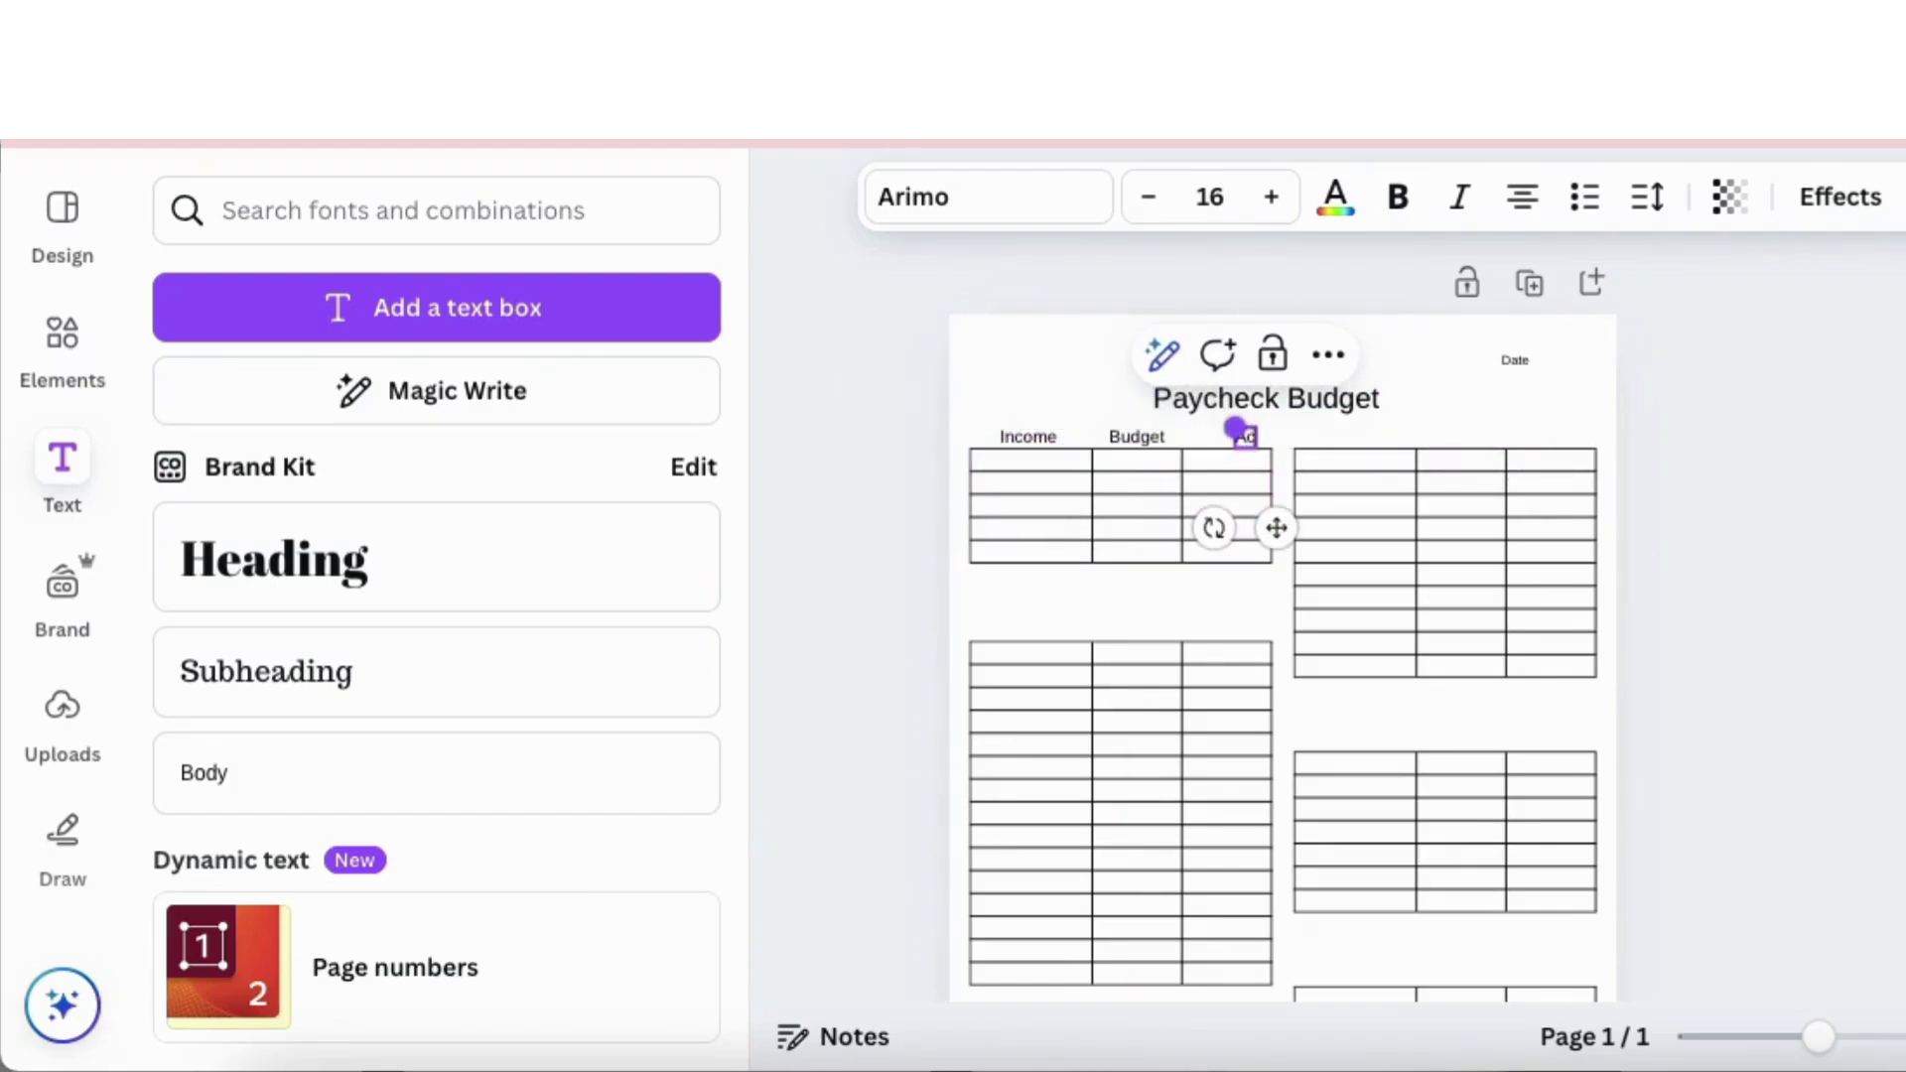
left_click(1433, 395)
left_click(1247, 429)
left_click_drag(1247, 429, 1226, 429)
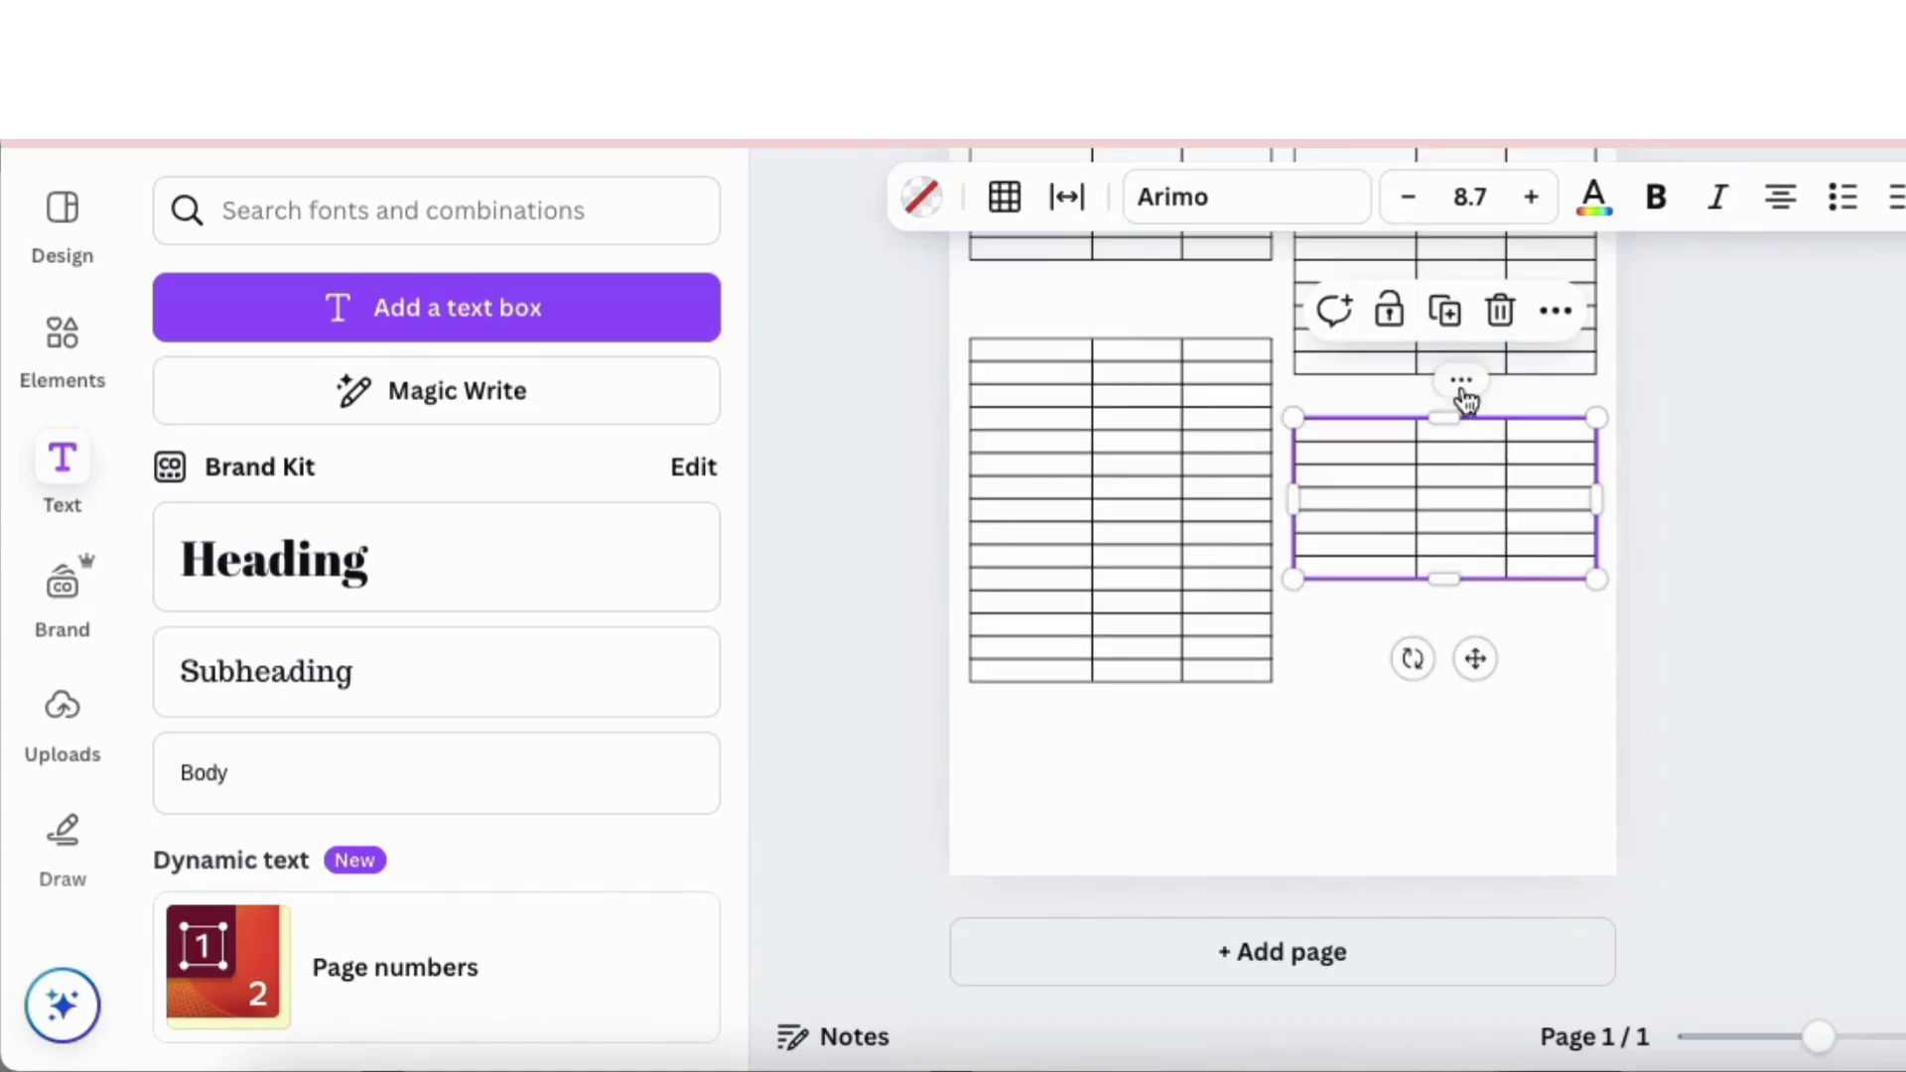
Step: Duplicate the seven-row table and place the copy below it, level with the end of the long left-hand table
left_click(1450, 312)
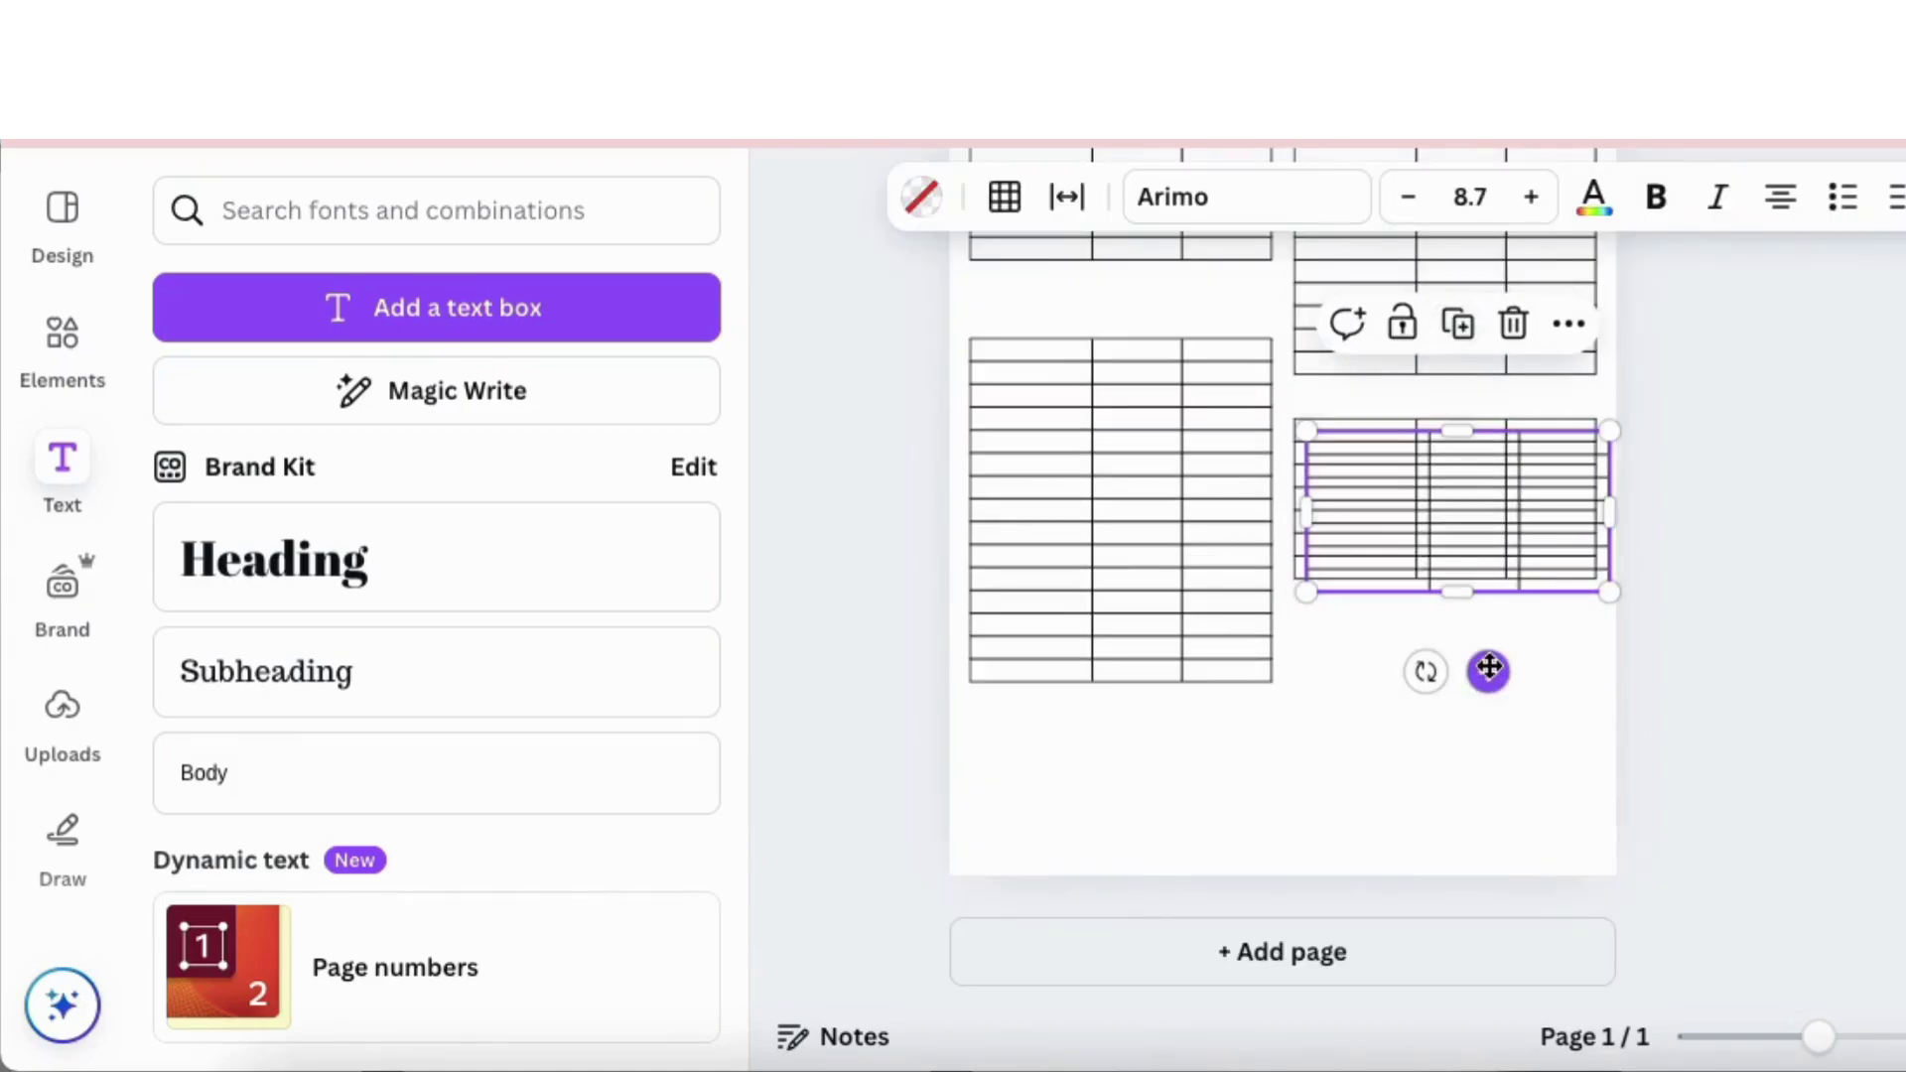
left_click_drag(1490, 670, 1474, 913)
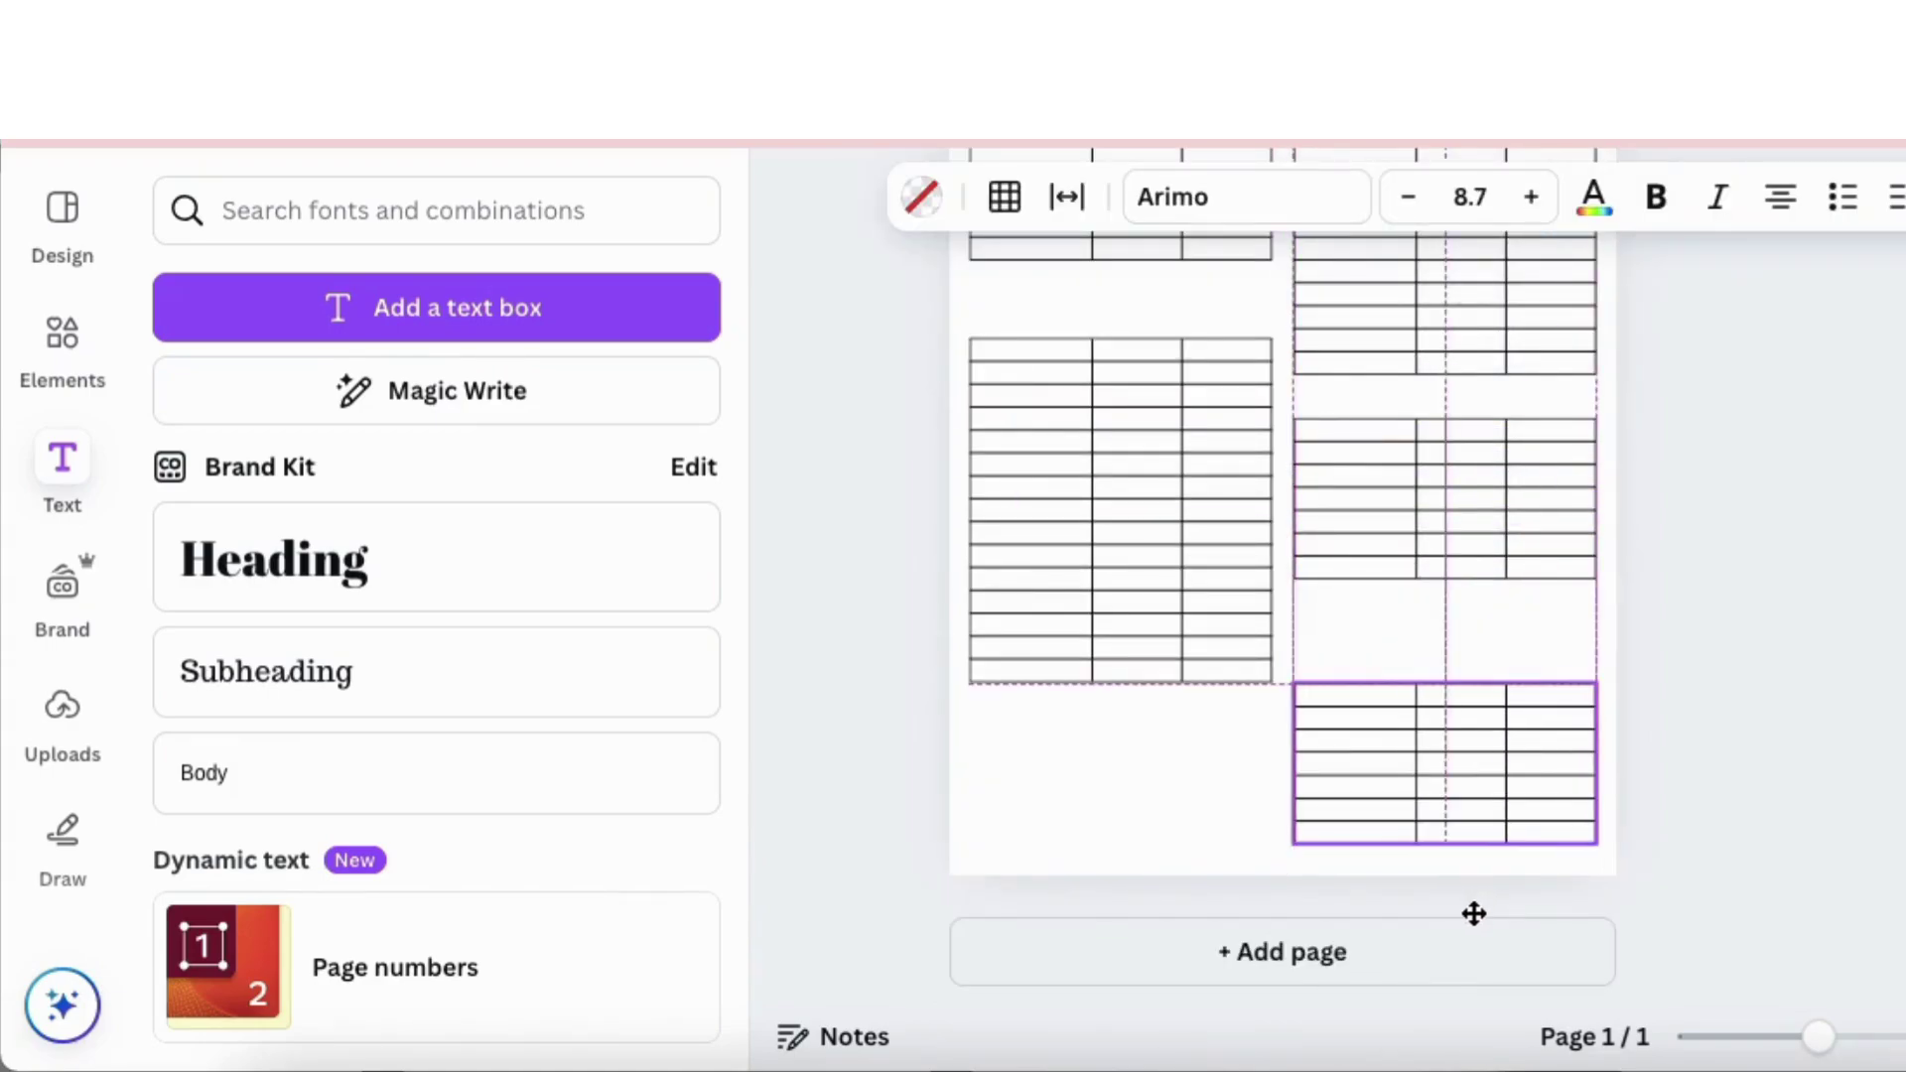
left_click(1708, 681)
Step: Duplicate the Income, Budget and Actual labels together and place the copies above the upper right-hand table
scroll(1708, 682, "up", 3)
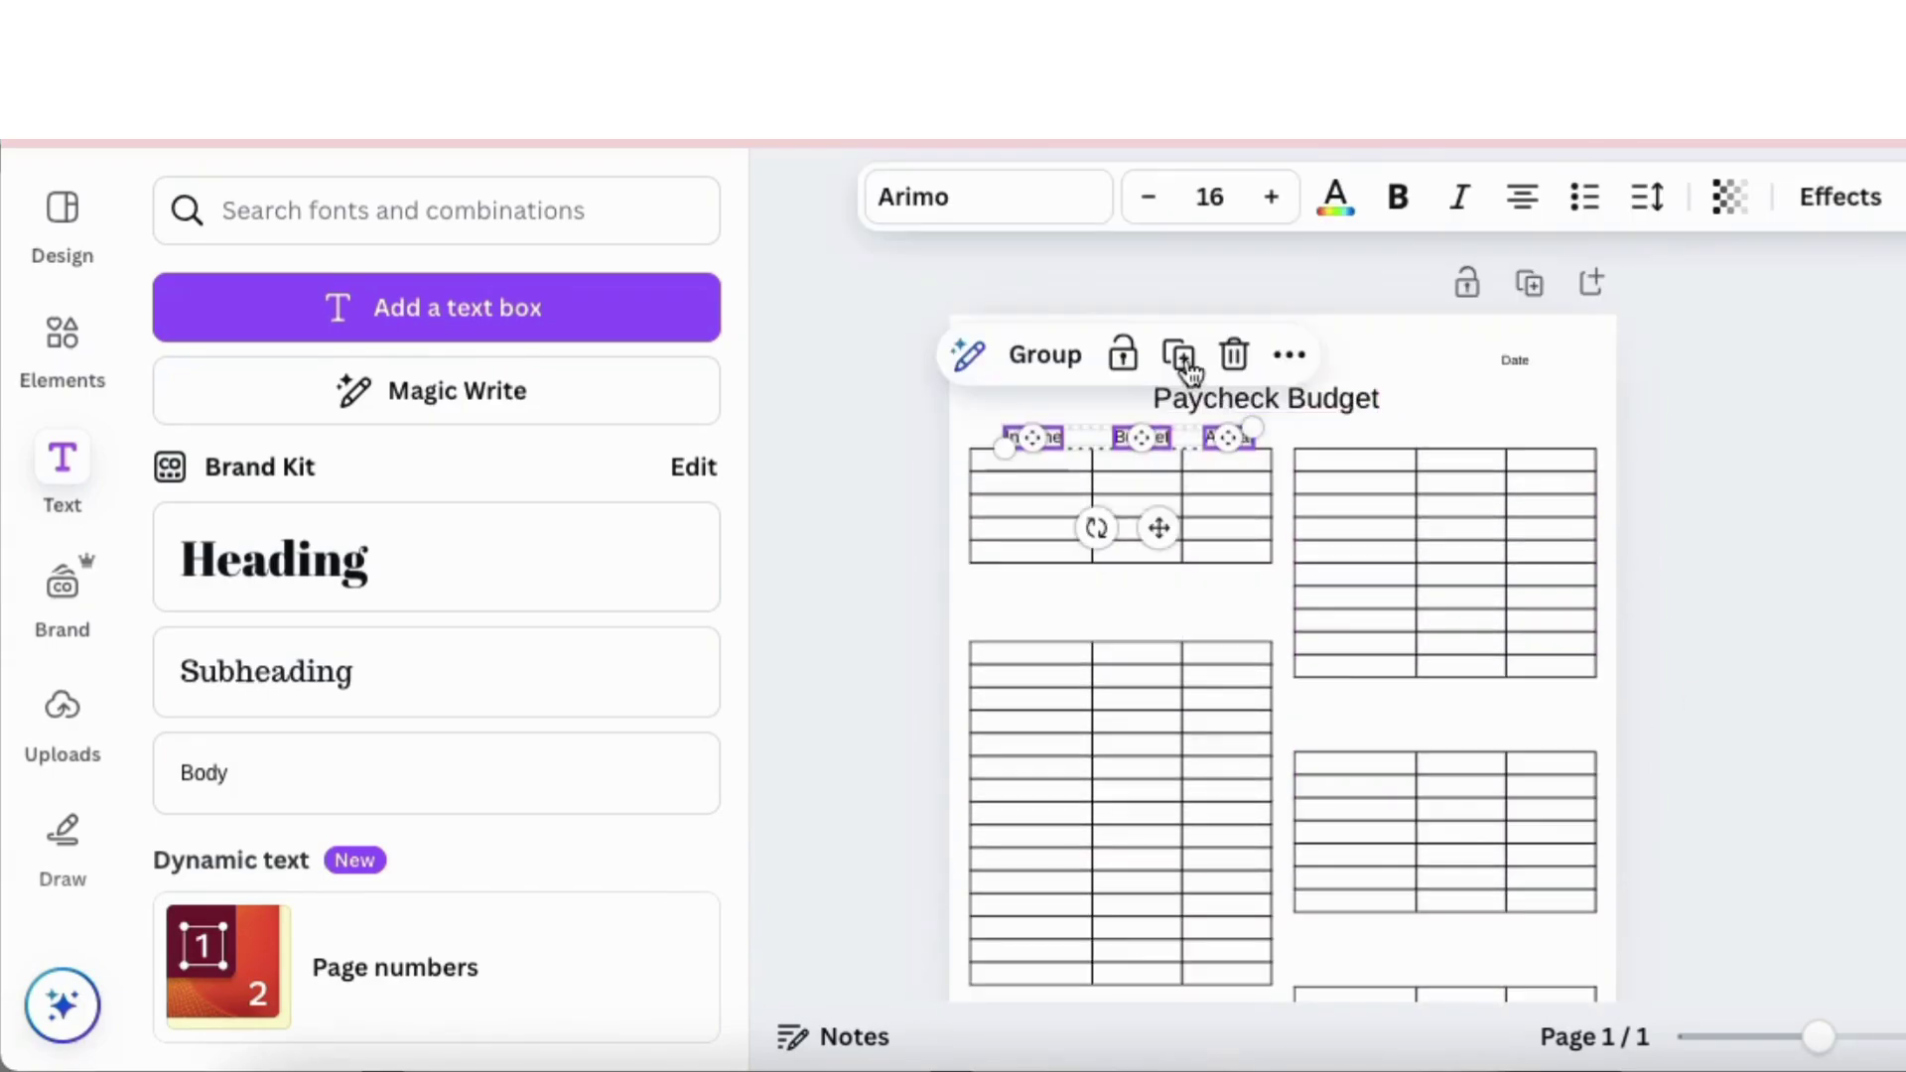
left_click(1189, 368)
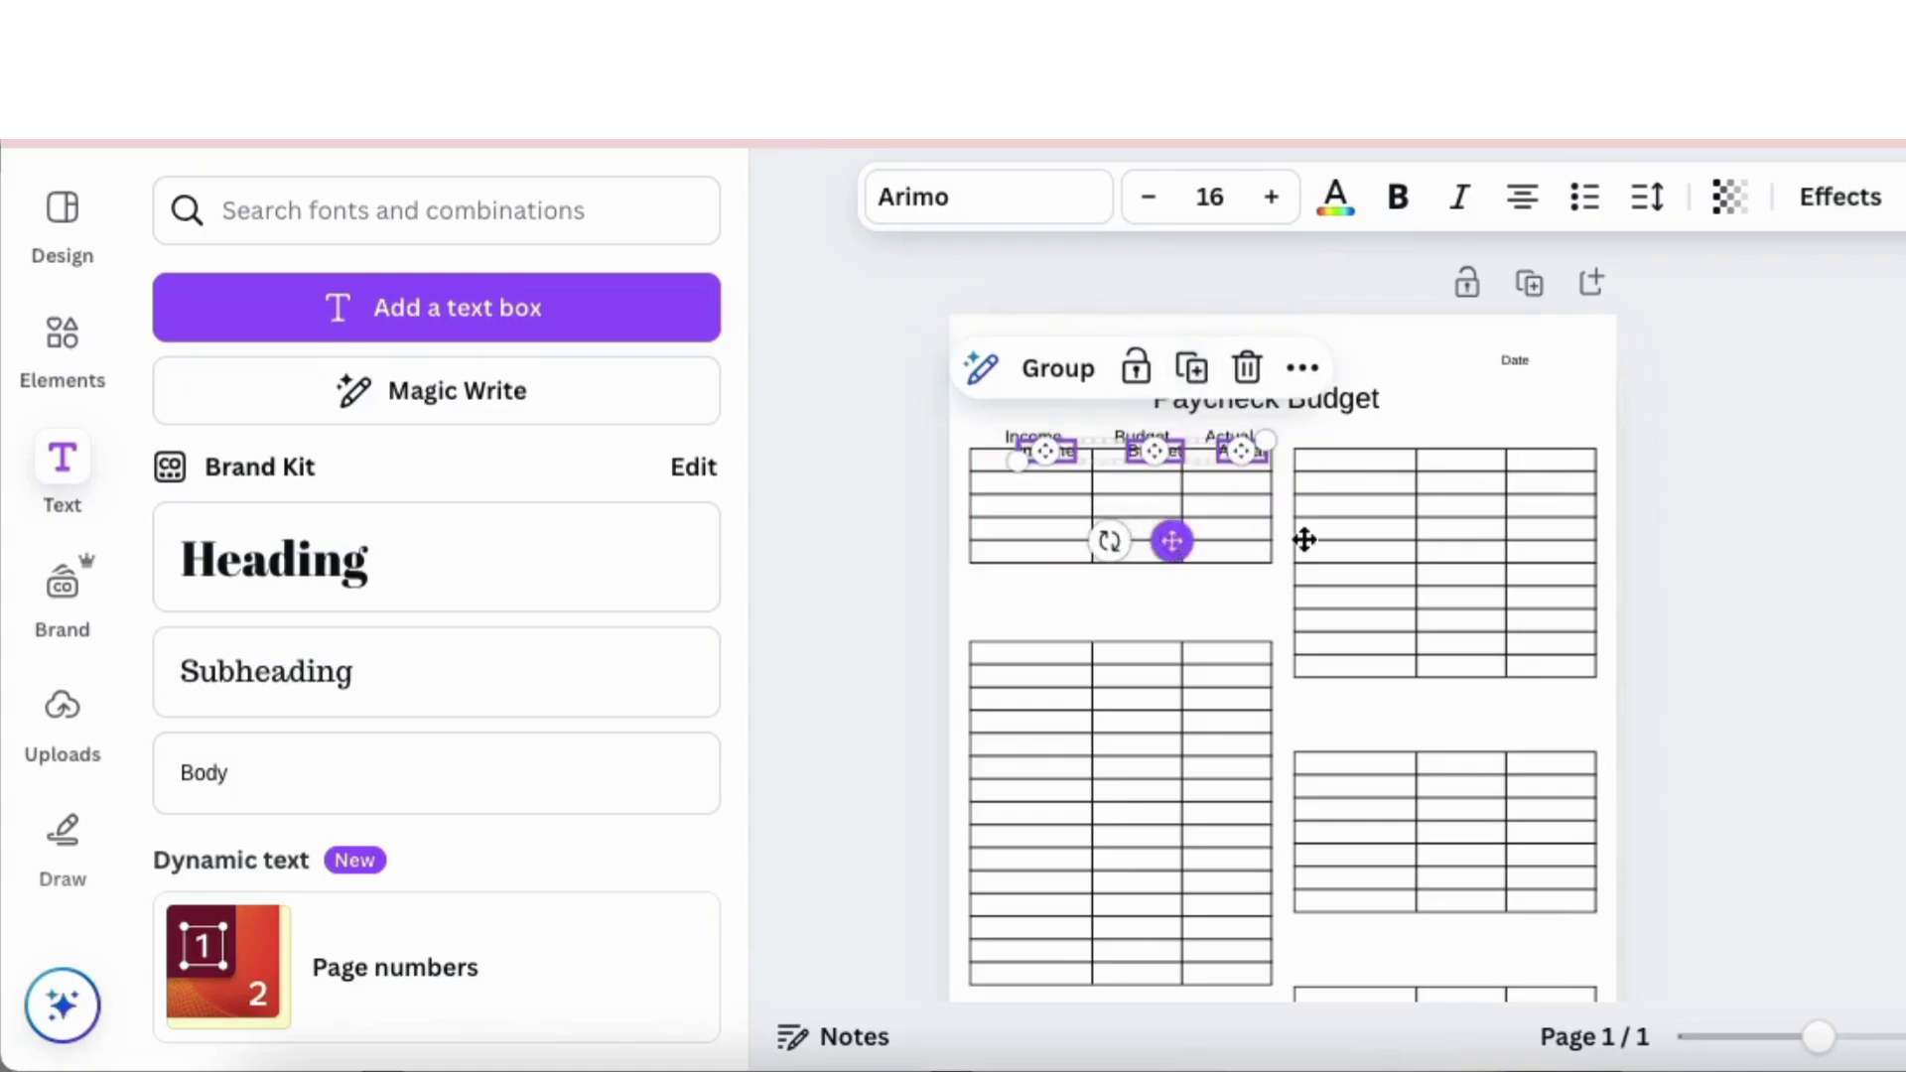
left_click_drag(1305, 539, 1481, 529)
left_click(1701, 558)
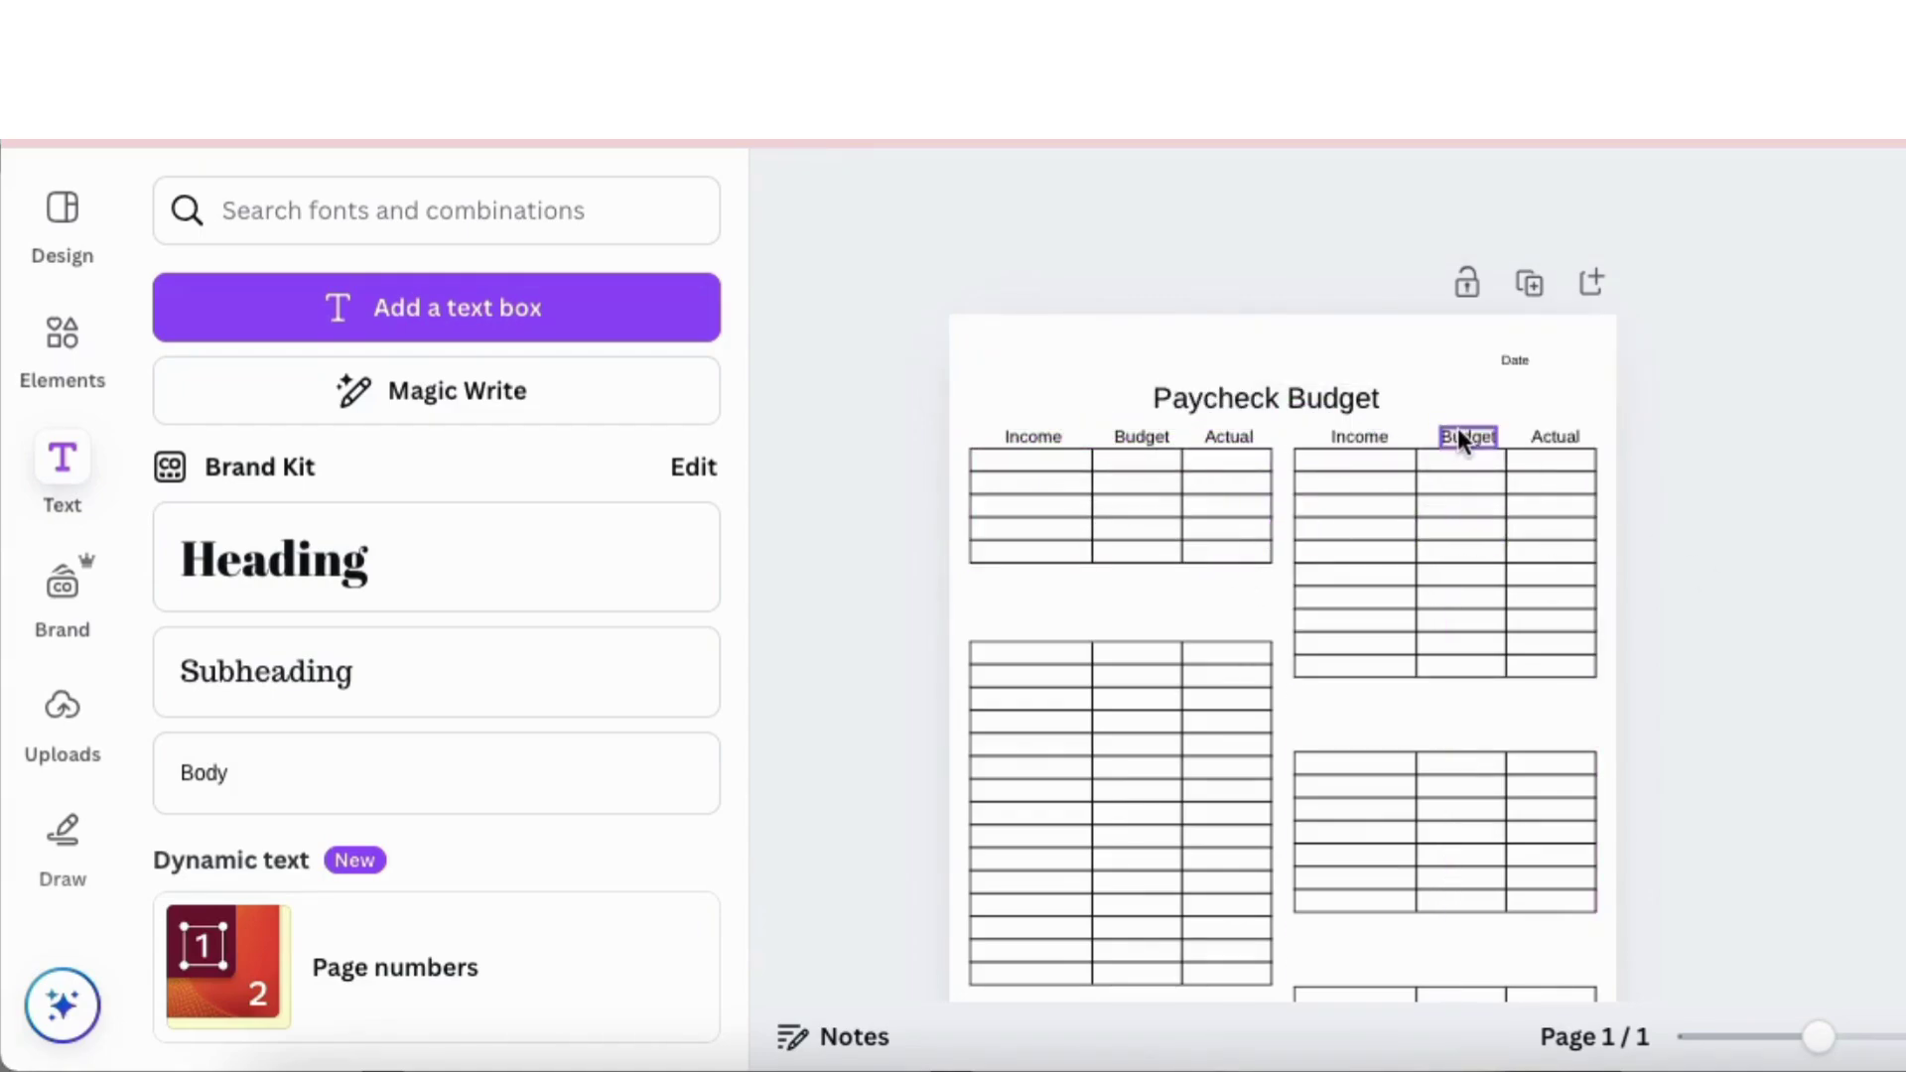
Step: Shift the copied Budget and Actual labels over their columns and rename the copied Income label Variable
left_click_drag(1458, 429, 1546, 431)
left_click(1372, 427)
double_click(1366, 433)
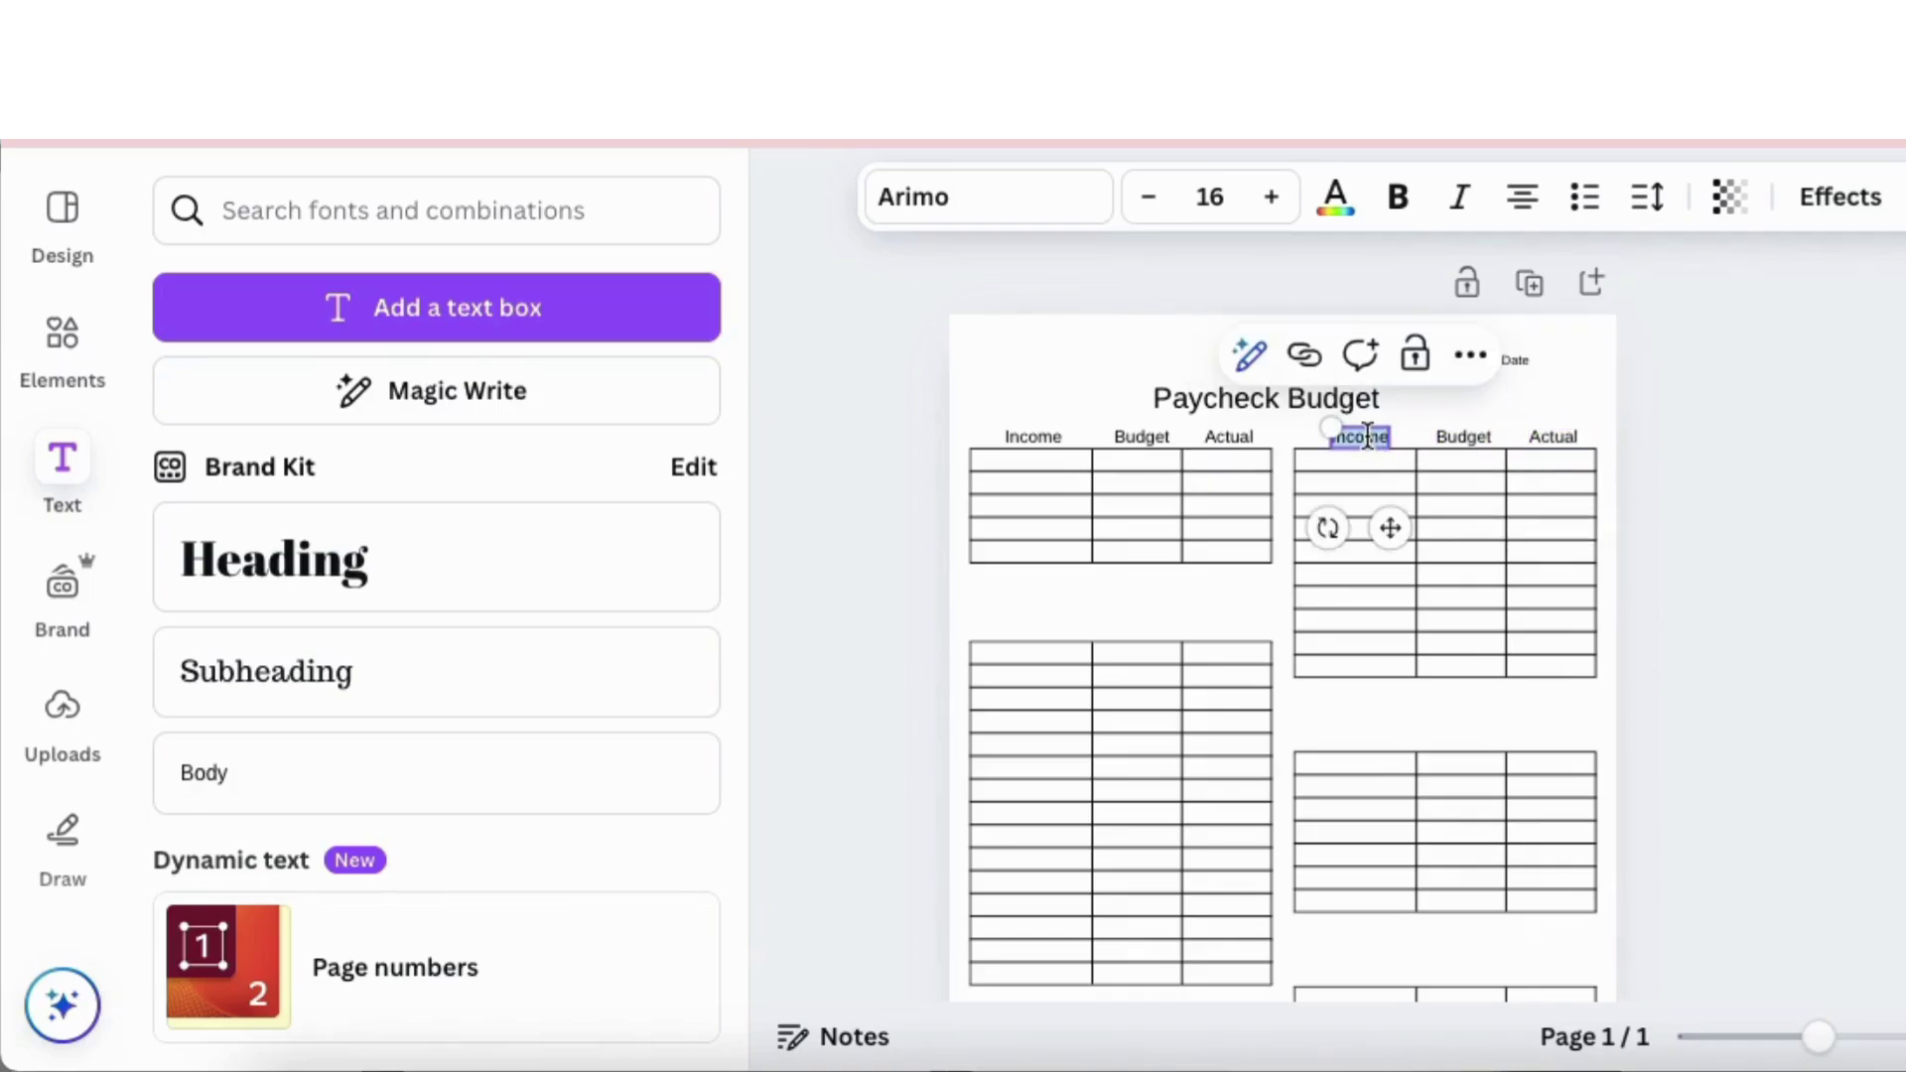
type("Variable")
left_click(1786, 548)
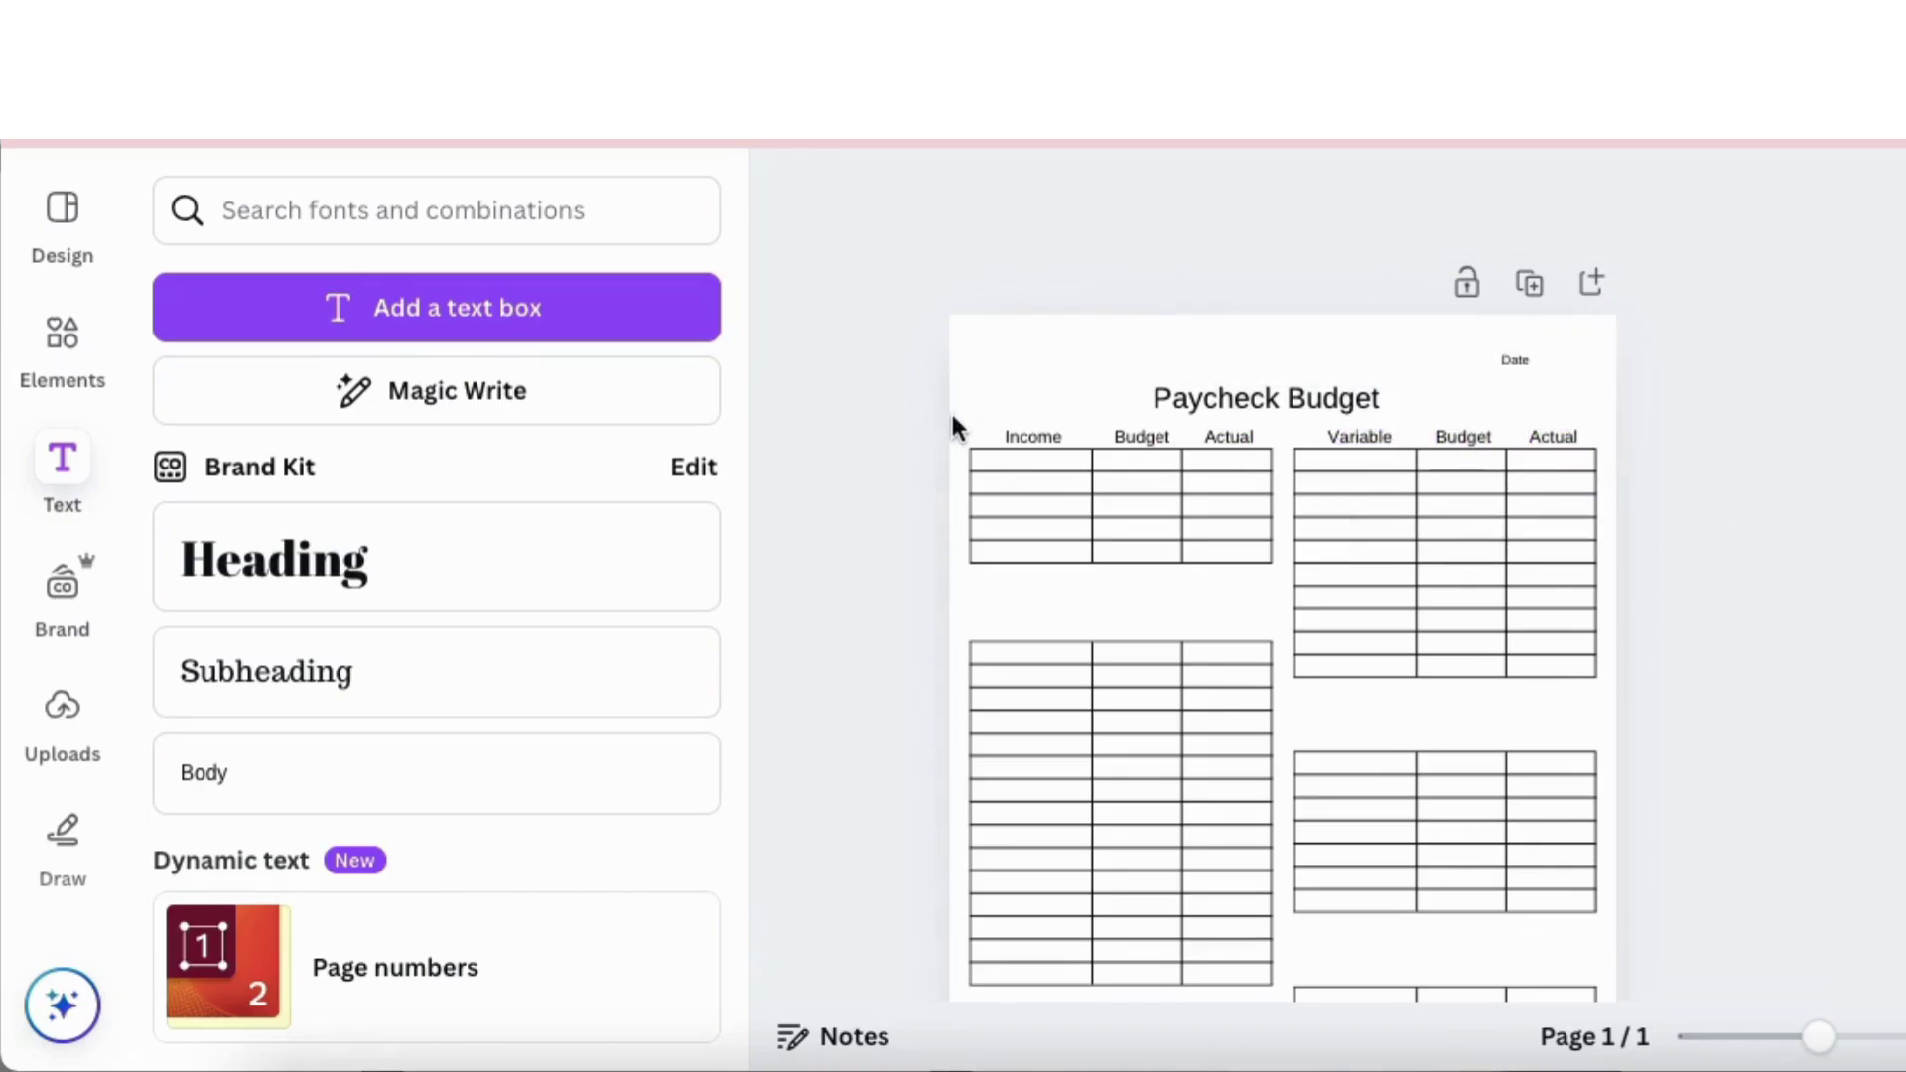
Step: Duplicate the Income, Budget and Actual labels and place the copies just above the 15-row table, aligned with its columns
left_click(1023, 435)
left_click(1142, 435, "shift")
left_click(1229, 439, "shift")
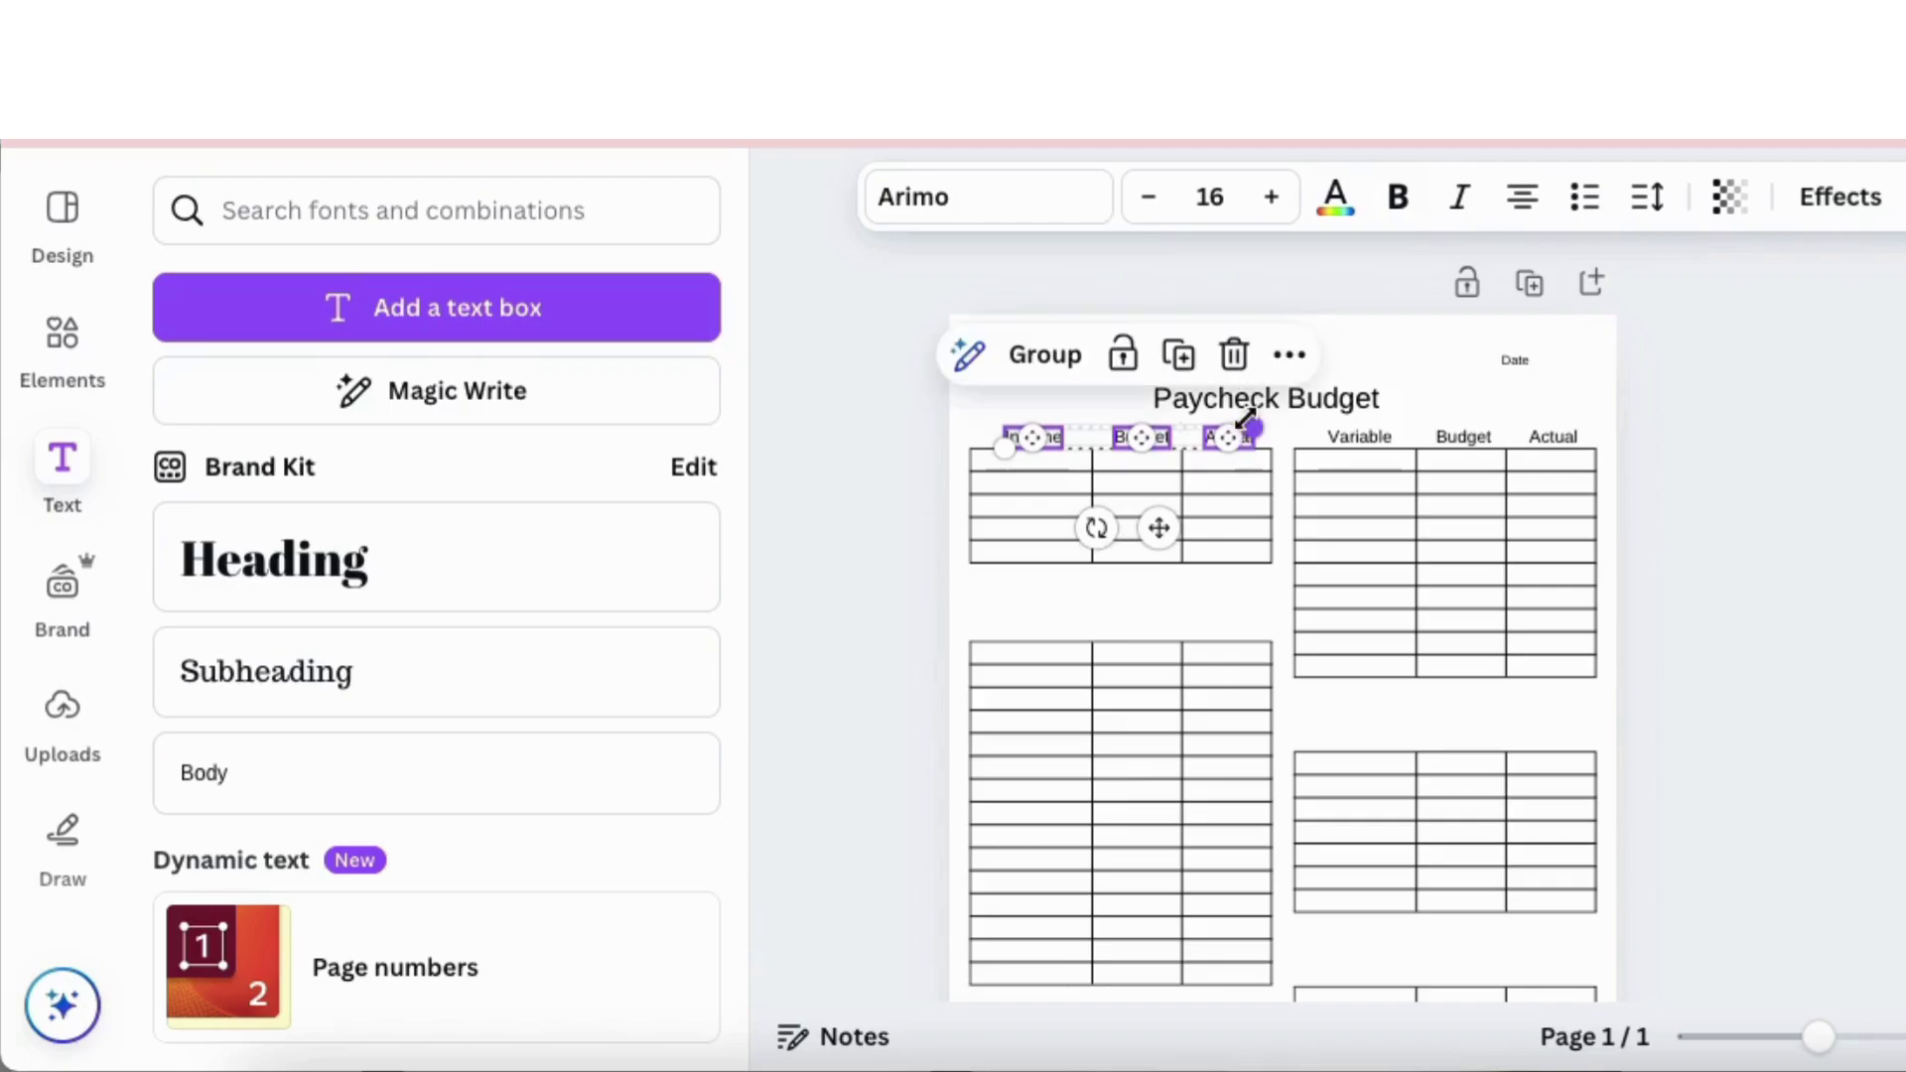
left_click(1178, 354)
left_click_drag(1175, 540, 1158, 714)
left_click(1433, 725)
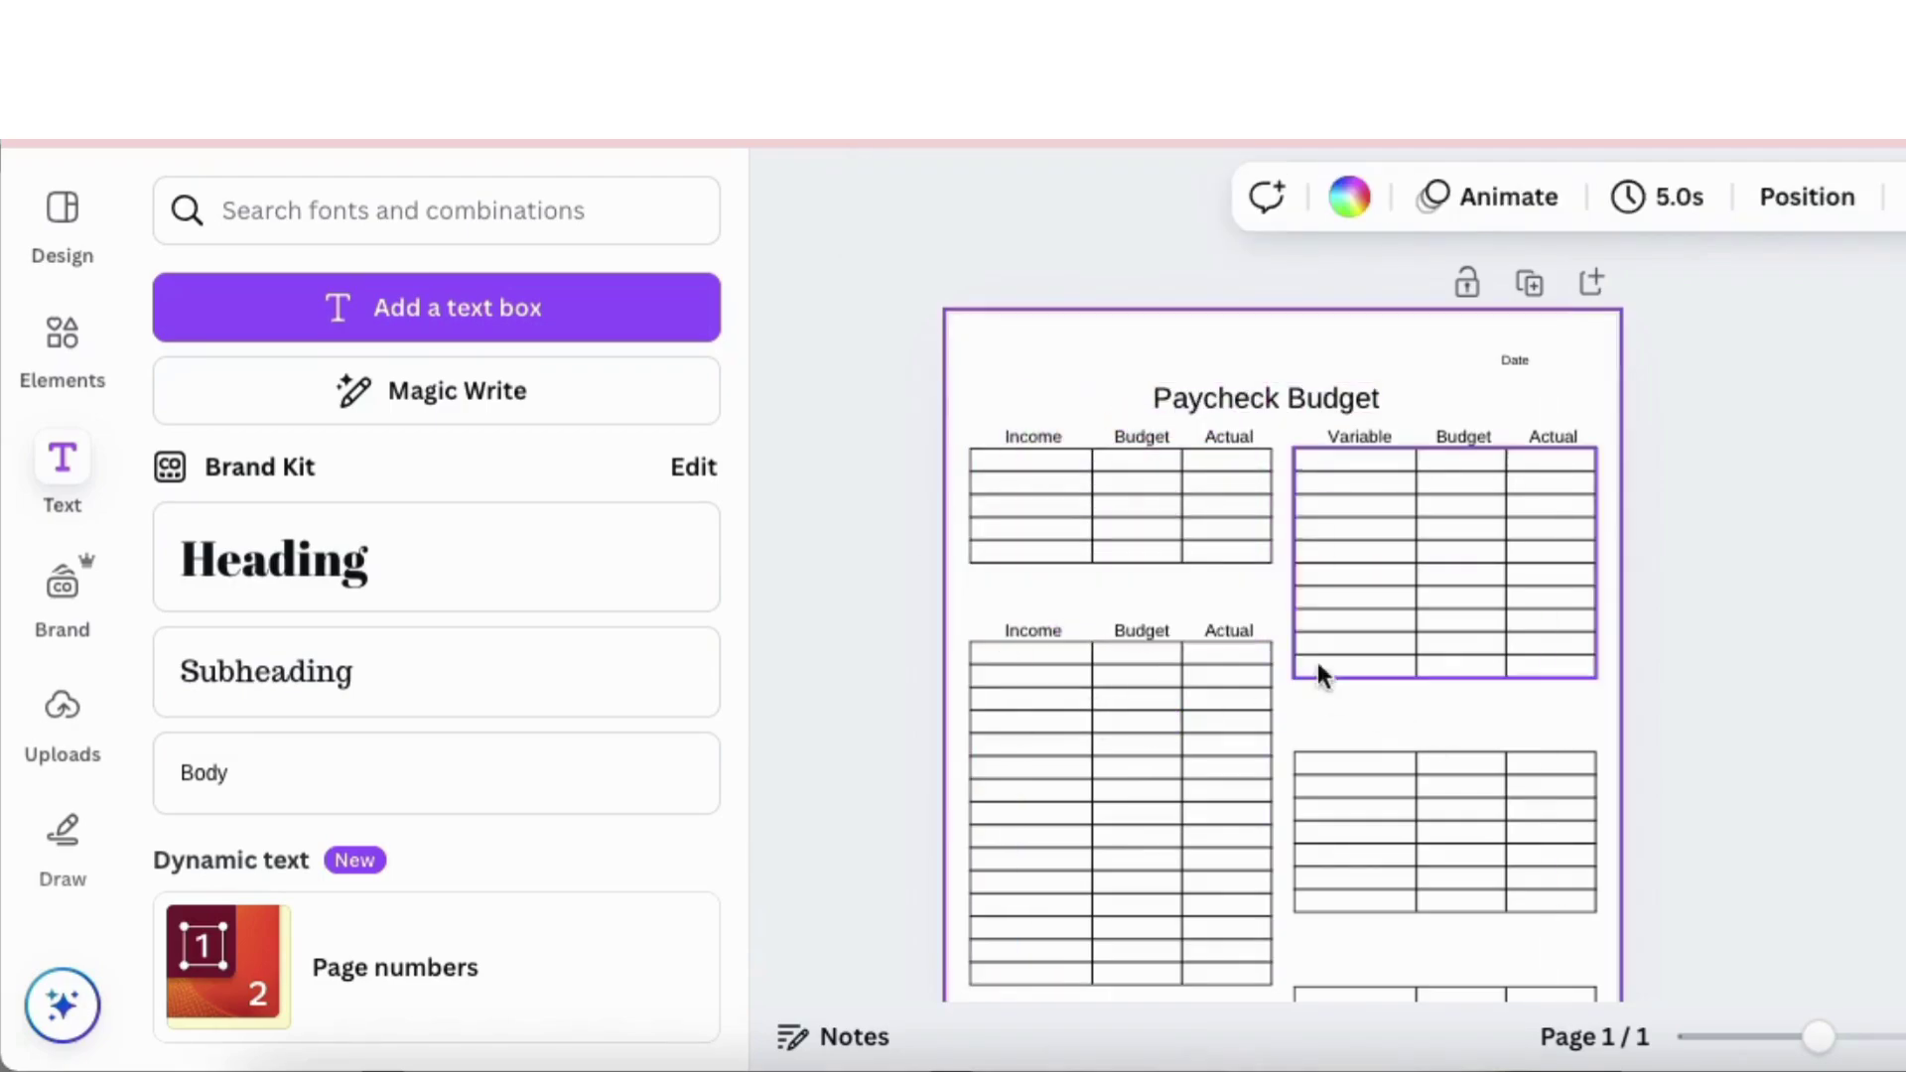
left_click(1229, 632)
left_click(1157, 628, "shift")
left_click(1027, 630, "shift")
left_click_drag(1028, 631, 1030, 631)
left_click(1720, 746)
Step: Rename the Income label above the 15-row table Fixed
left_click(1004, 623)
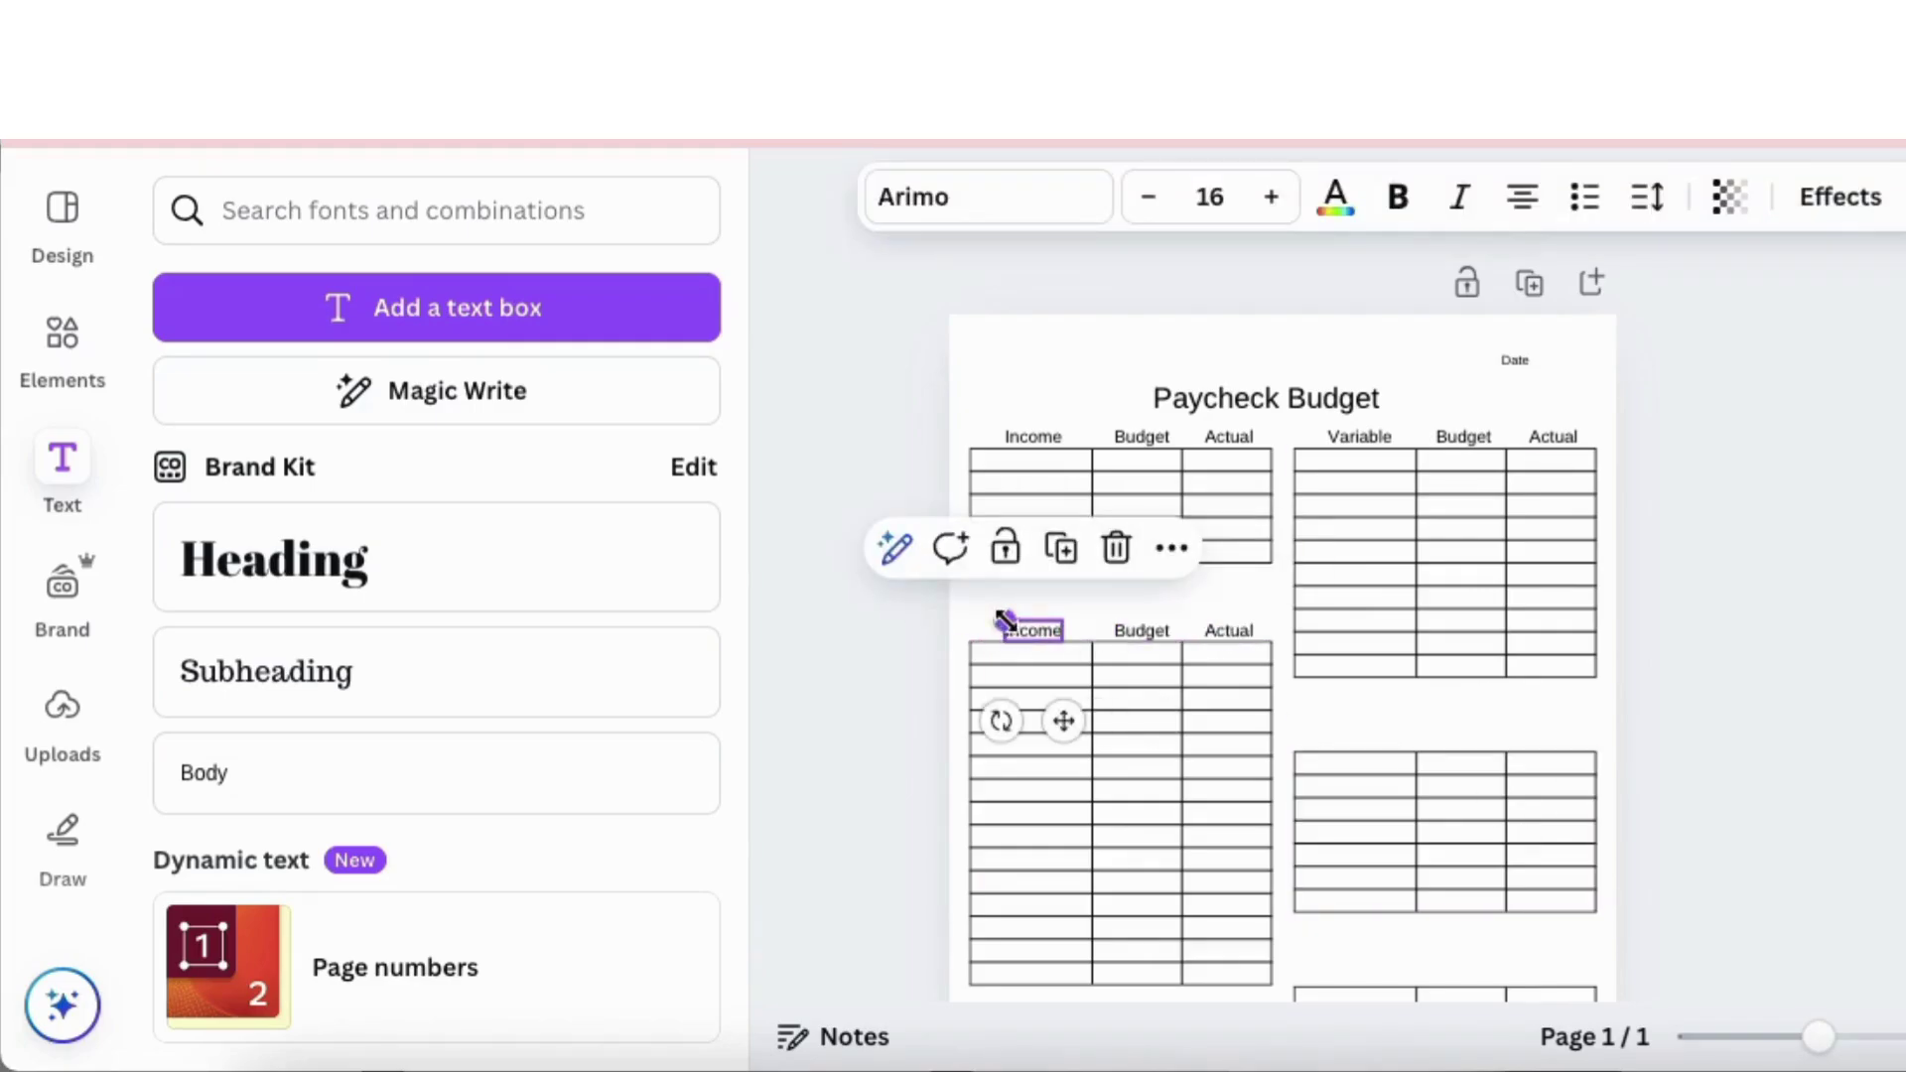
double_click(1028, 629)
key("BackSpace")
type("Fixed")
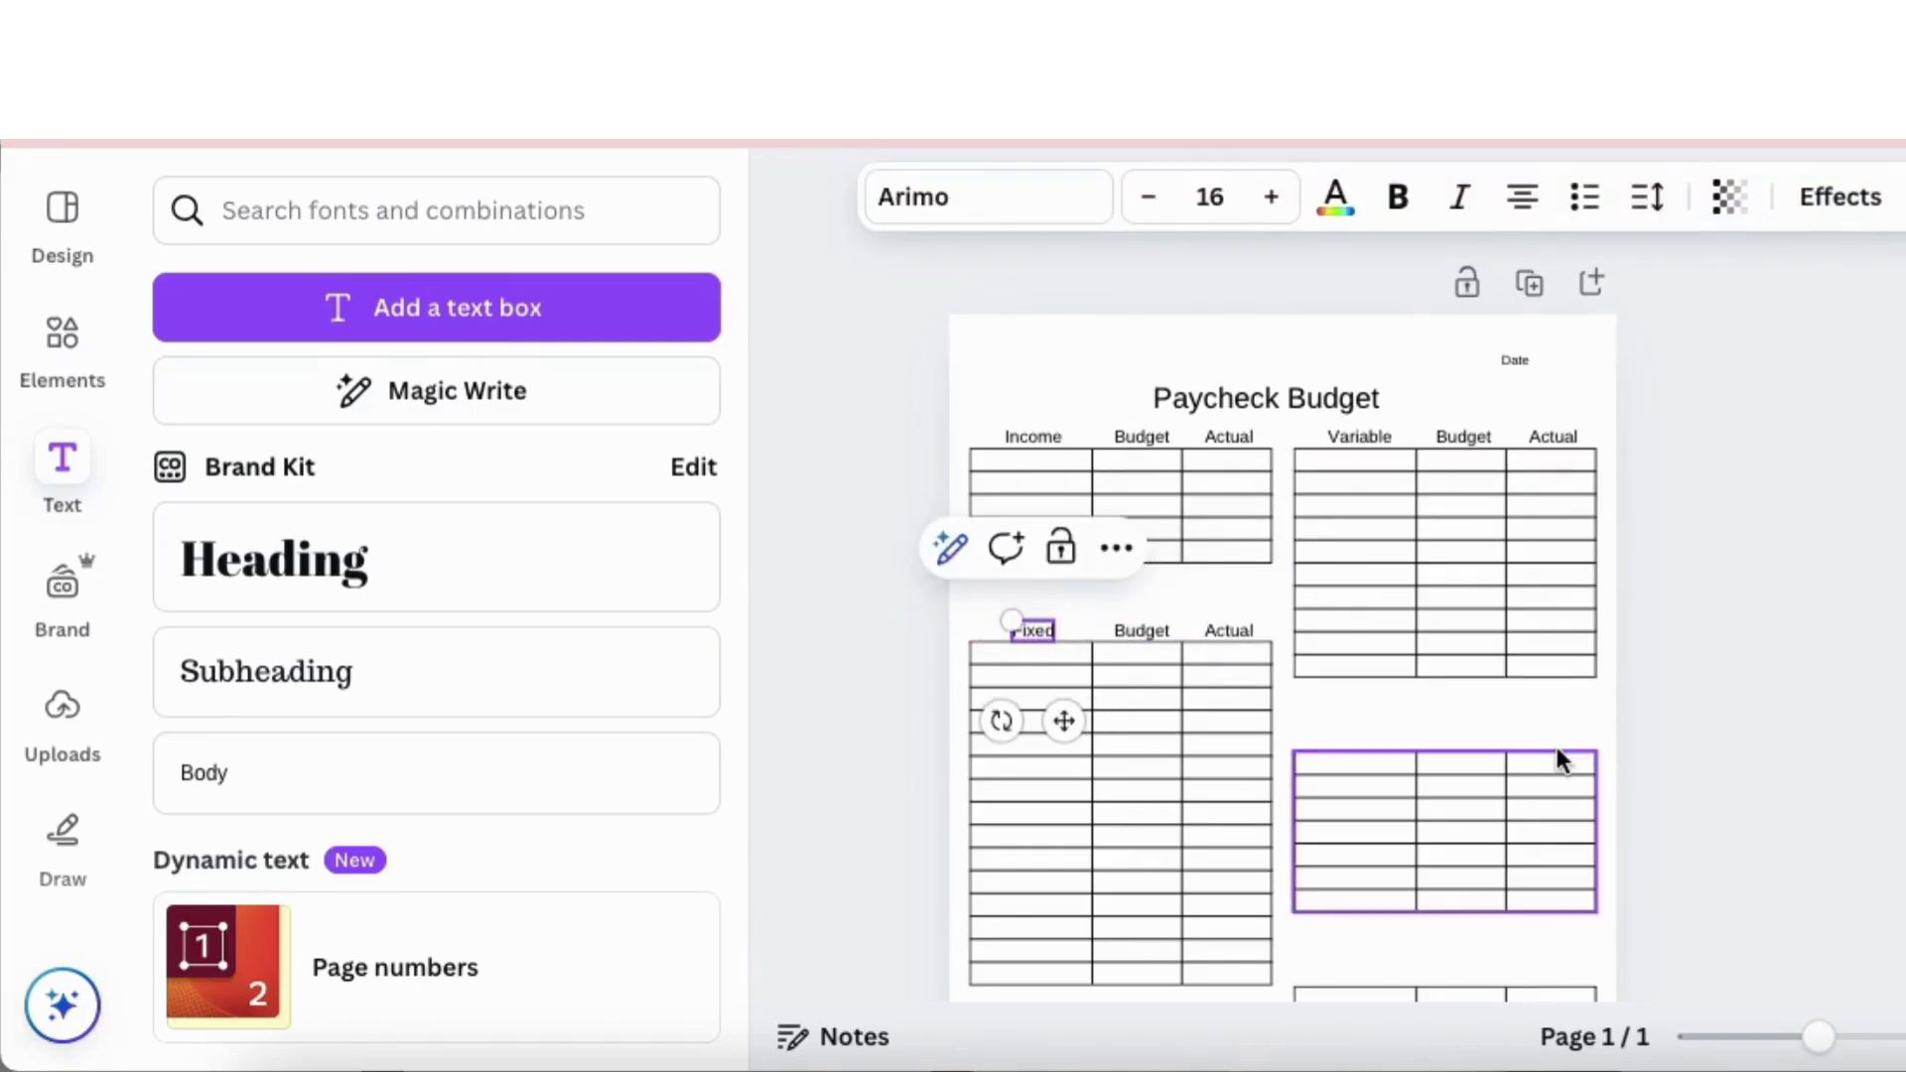
left_click(1765, 746)
Step: Copy the Variable, Budget and Actual labels and place them above the middle right-hand table
scroll(1765, 747, "down", 1)
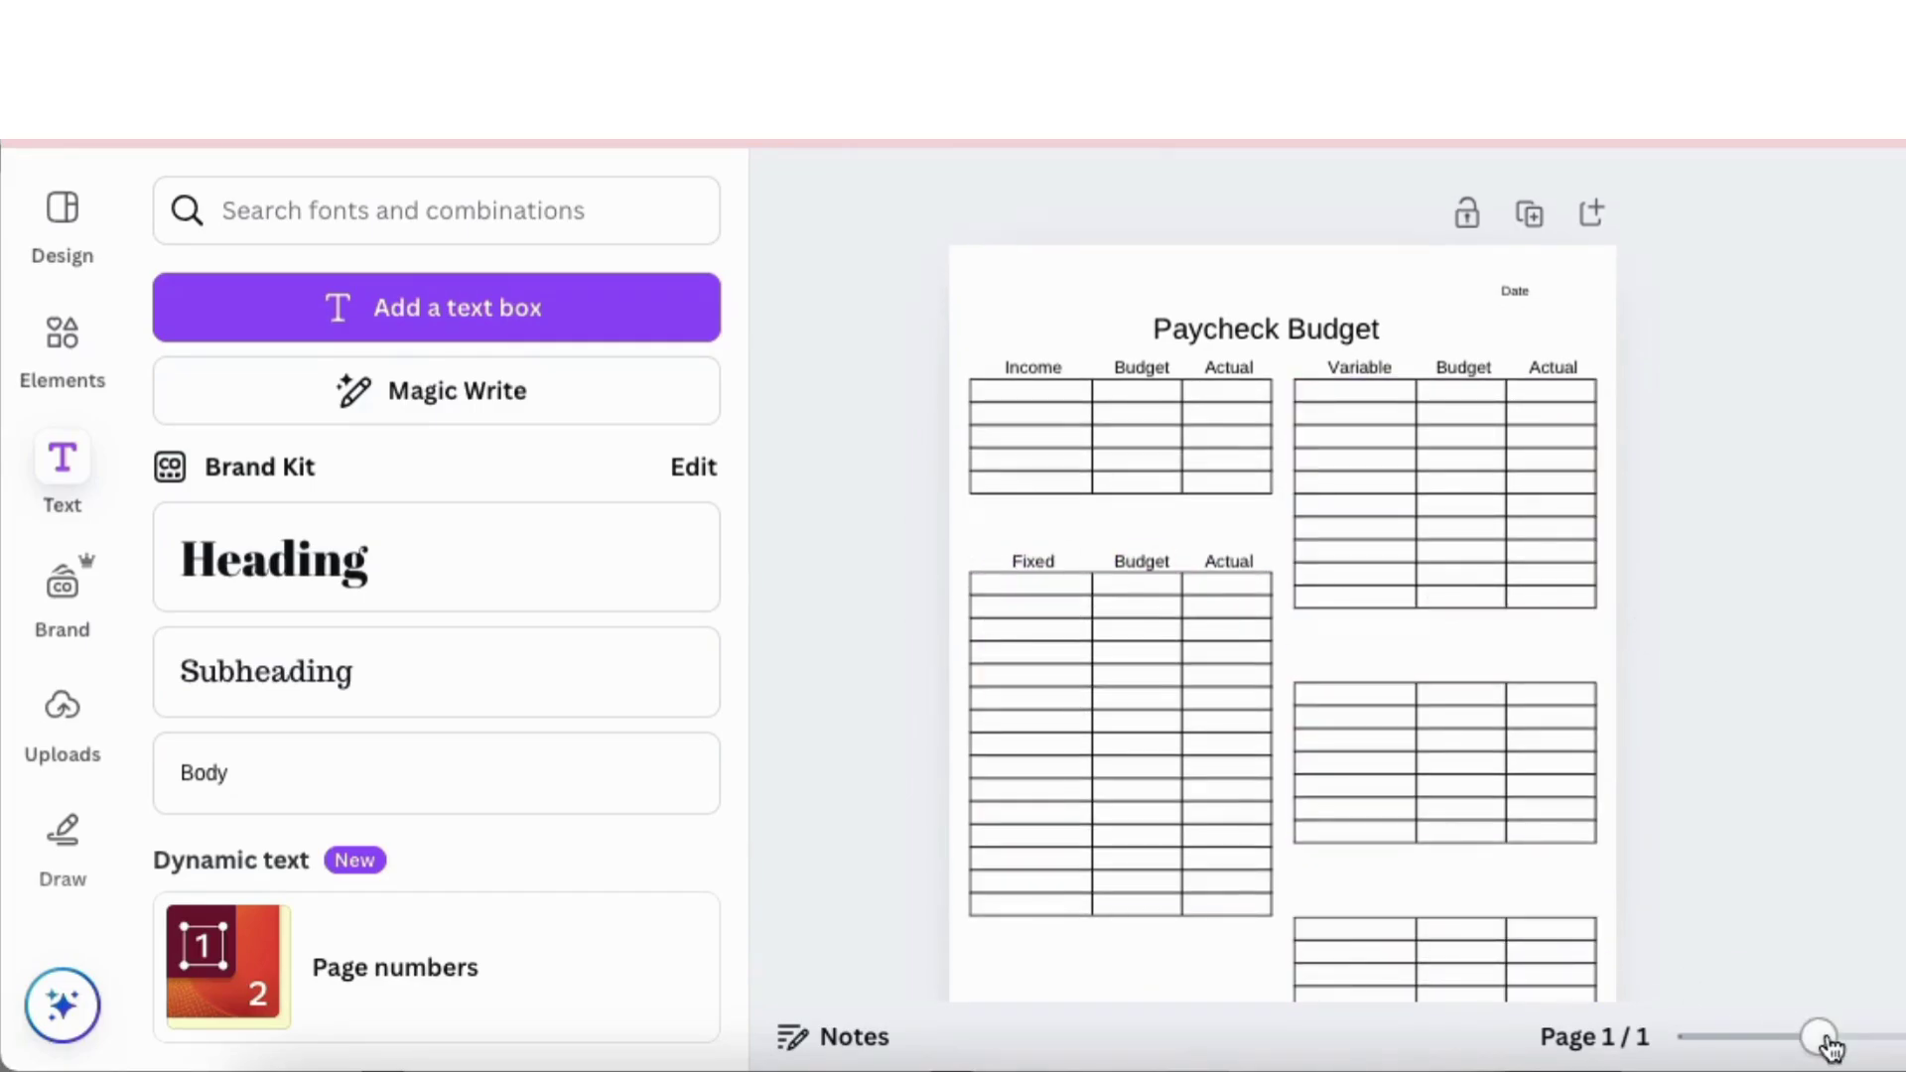
left_click_drag(1830, 1045, 1876, 1037)
left_click_drag(839, 503, 1347, 526)
left_click(1738, 700)
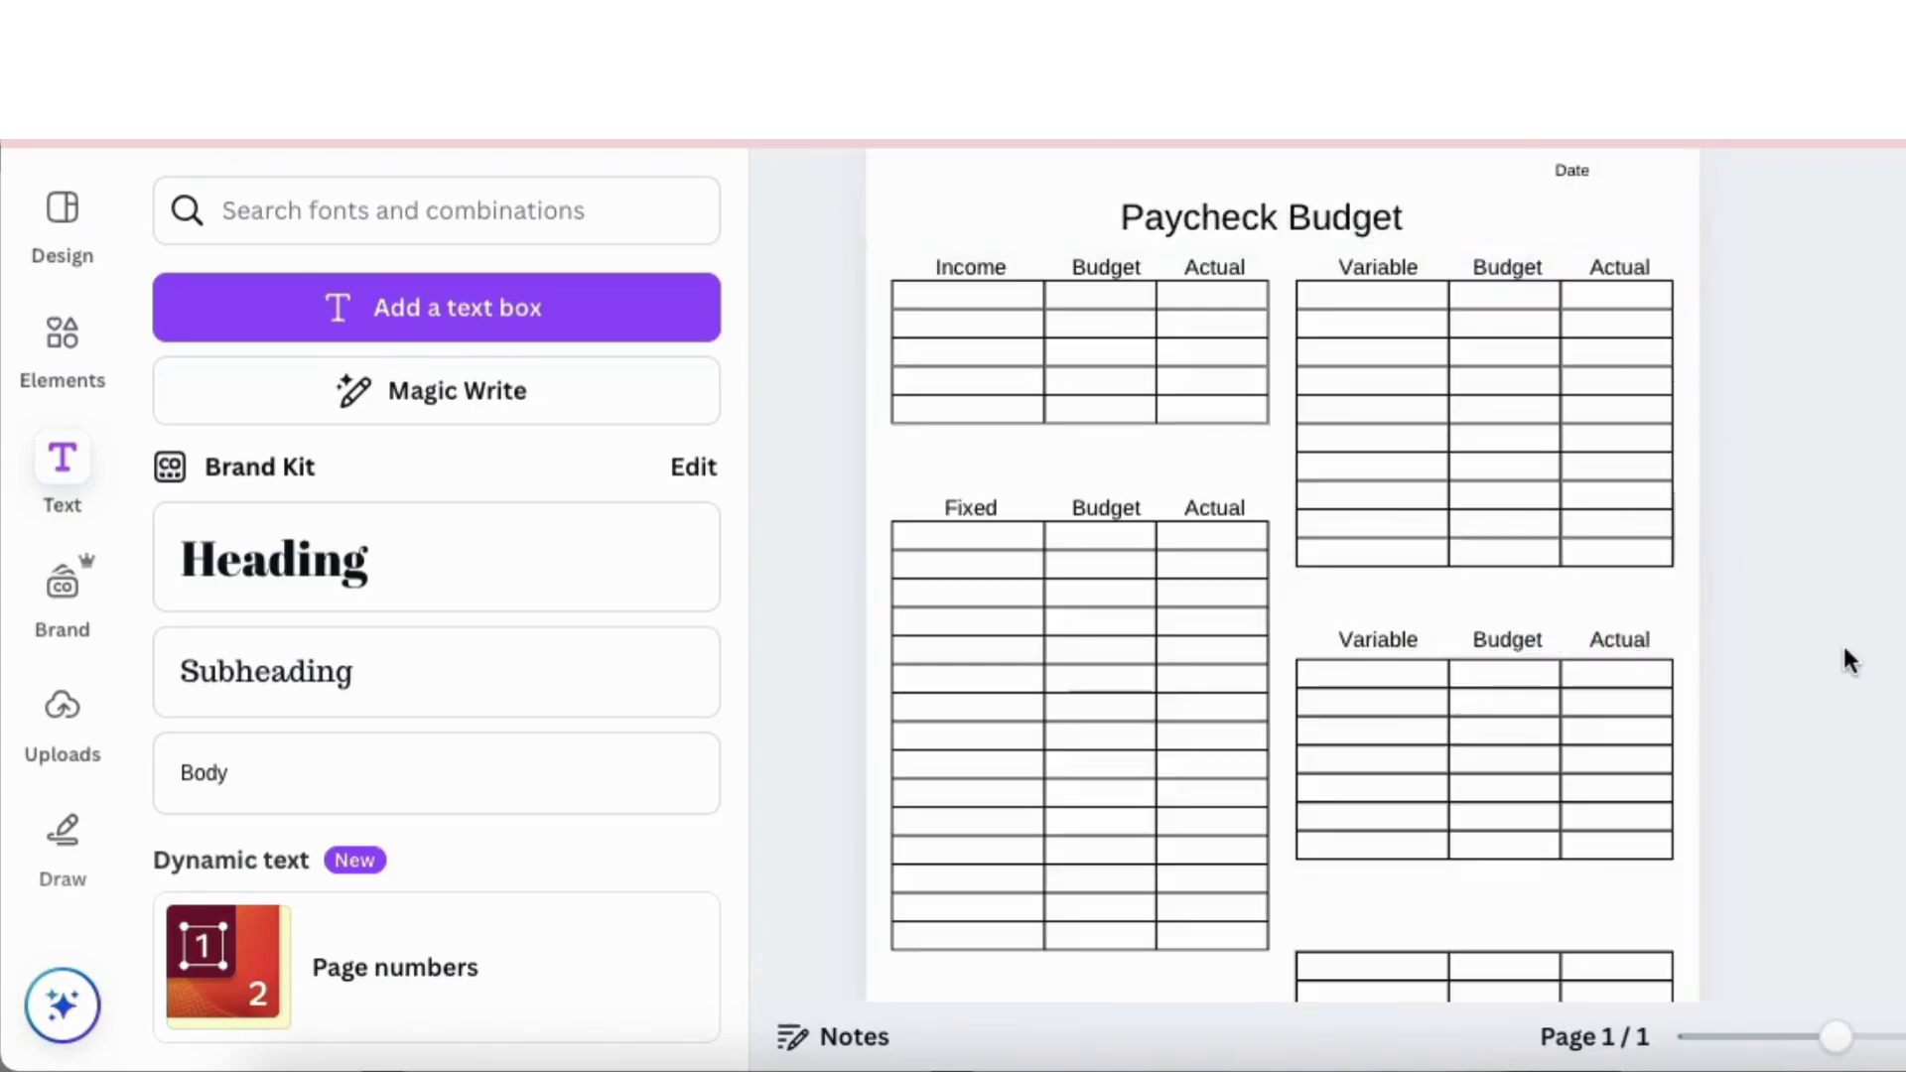
Step: Rename the Variable label above the middle right-hand table Savings
double_click(1377, 631)
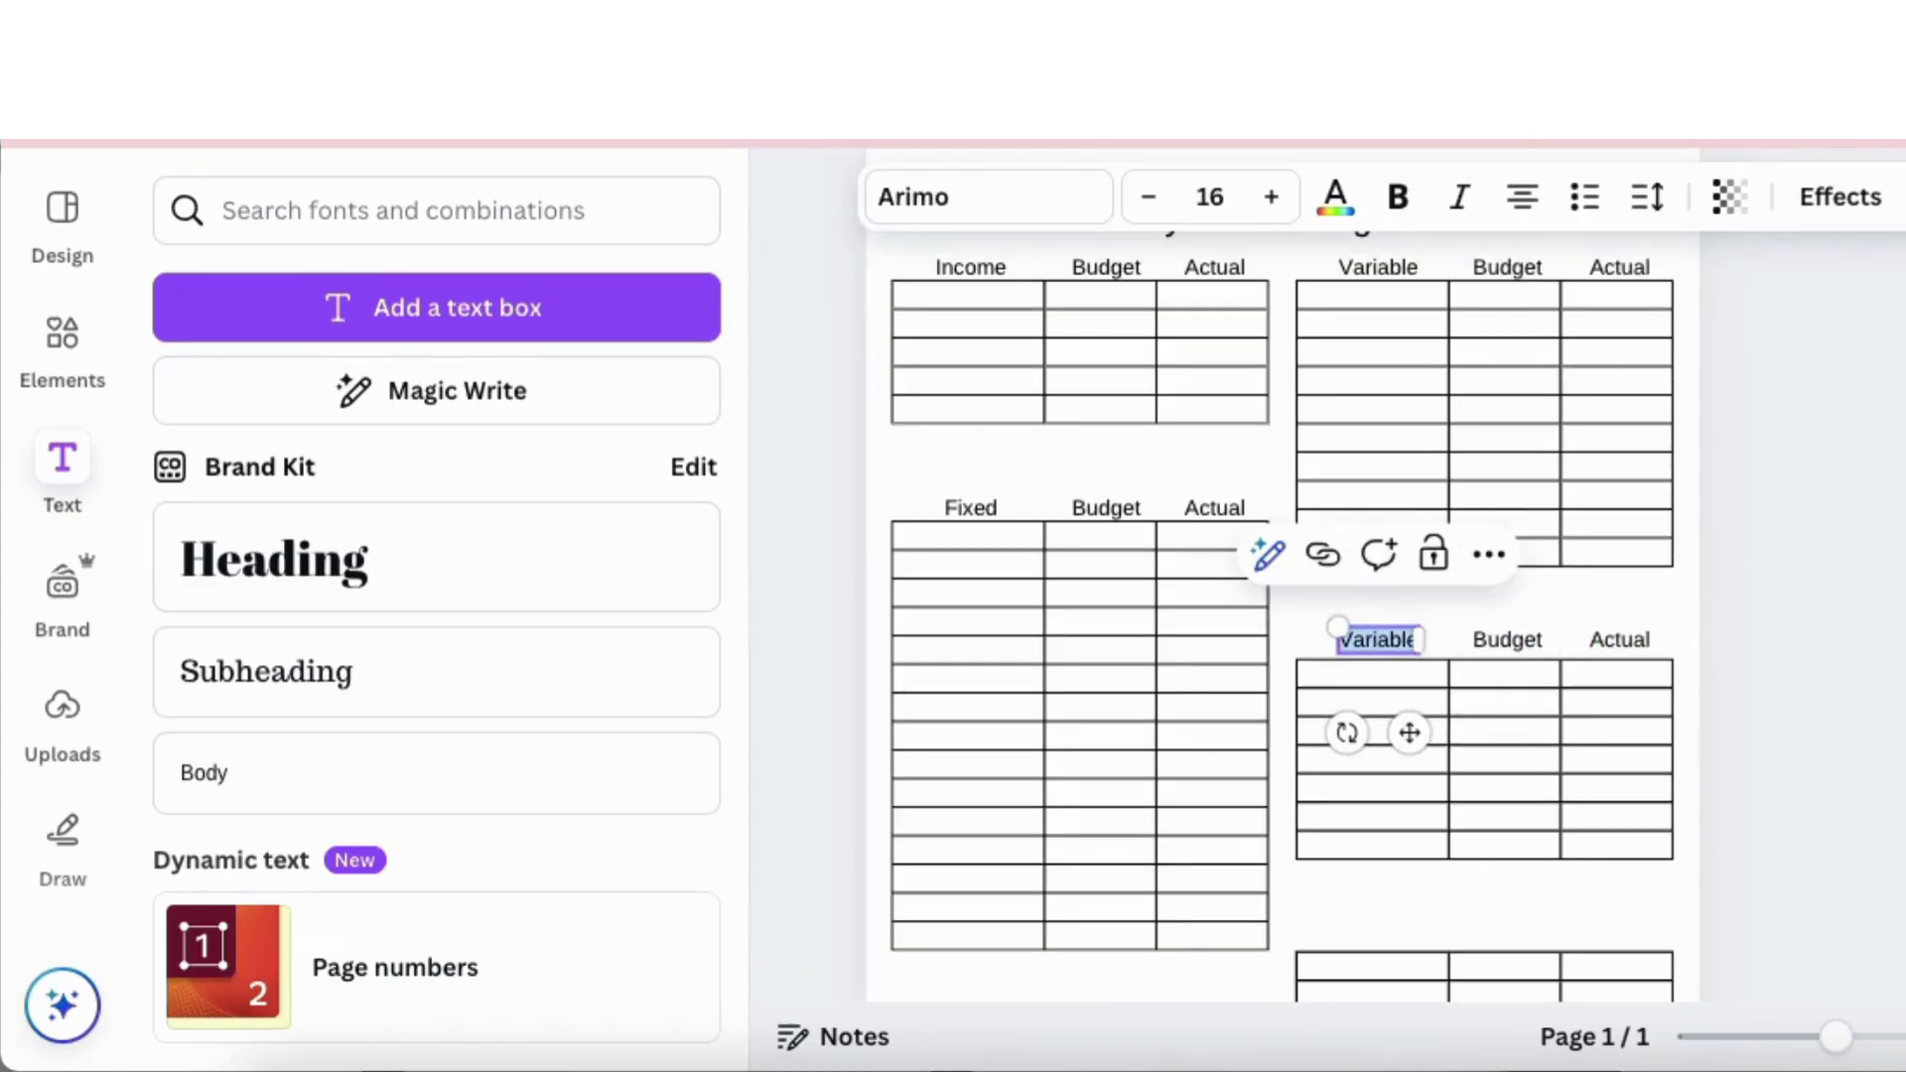
type("Savings")
left_click(1838, 735)
Step: Duplicate the Savings, Budget and Actual labels and place the copies just above the lowest right-hand table
scroll(1838, 735, "down", 3)
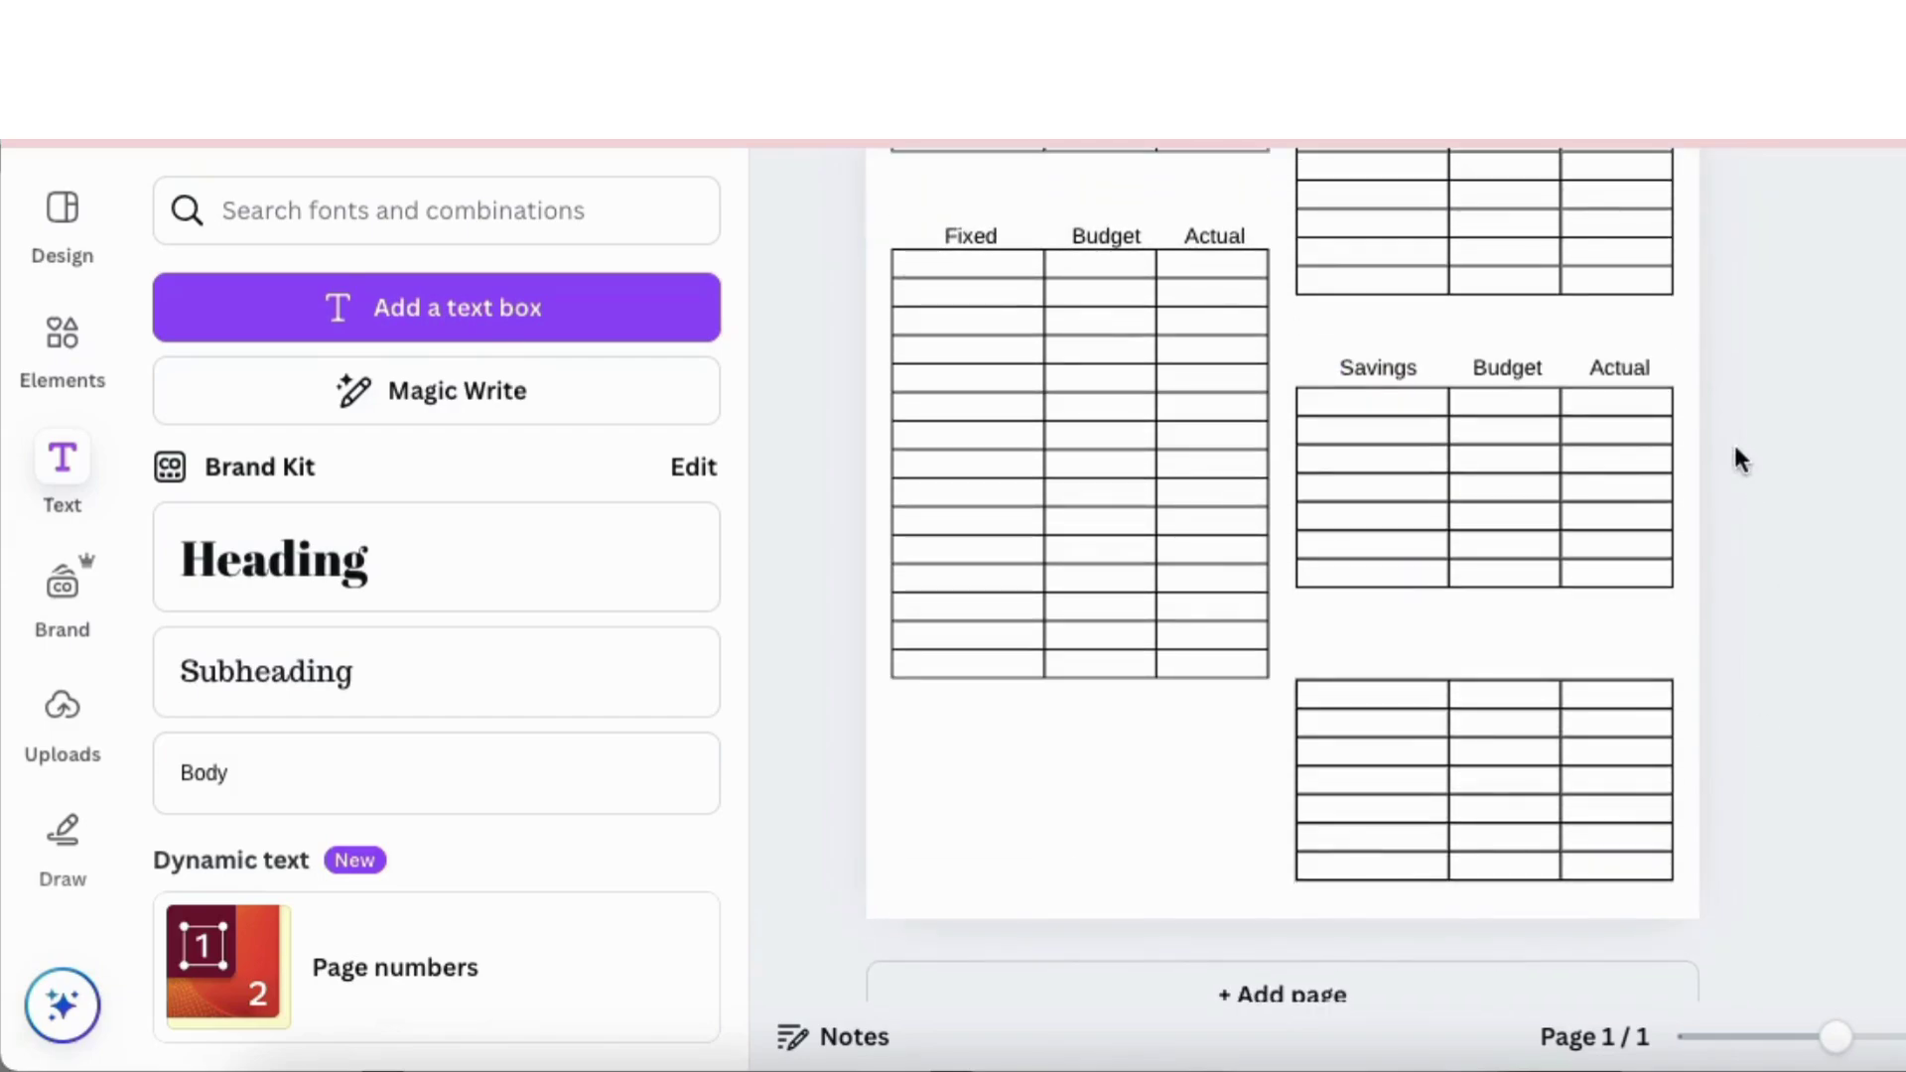
left_click_drag(1710, 353, 1337, 383)
left_click(1561, 299)
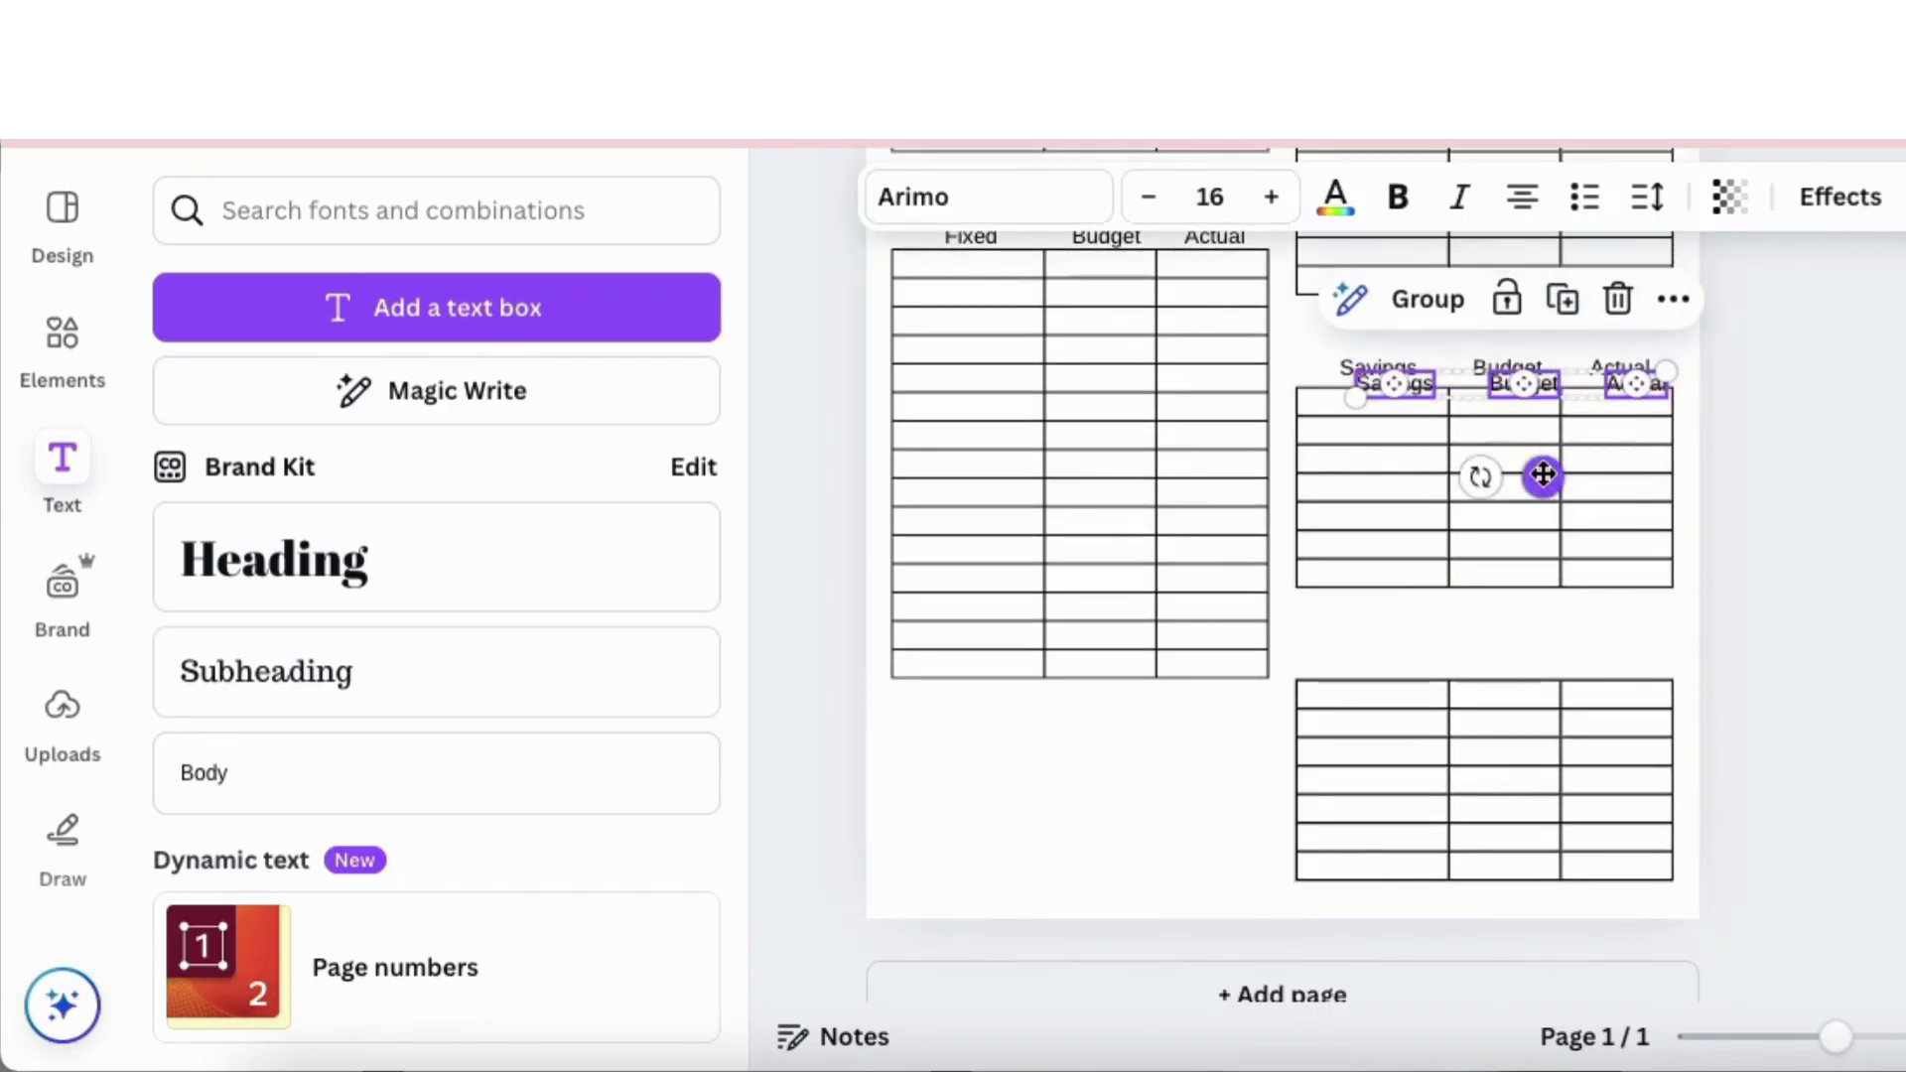
left_click_drag(1542, 475, 1524, 750)
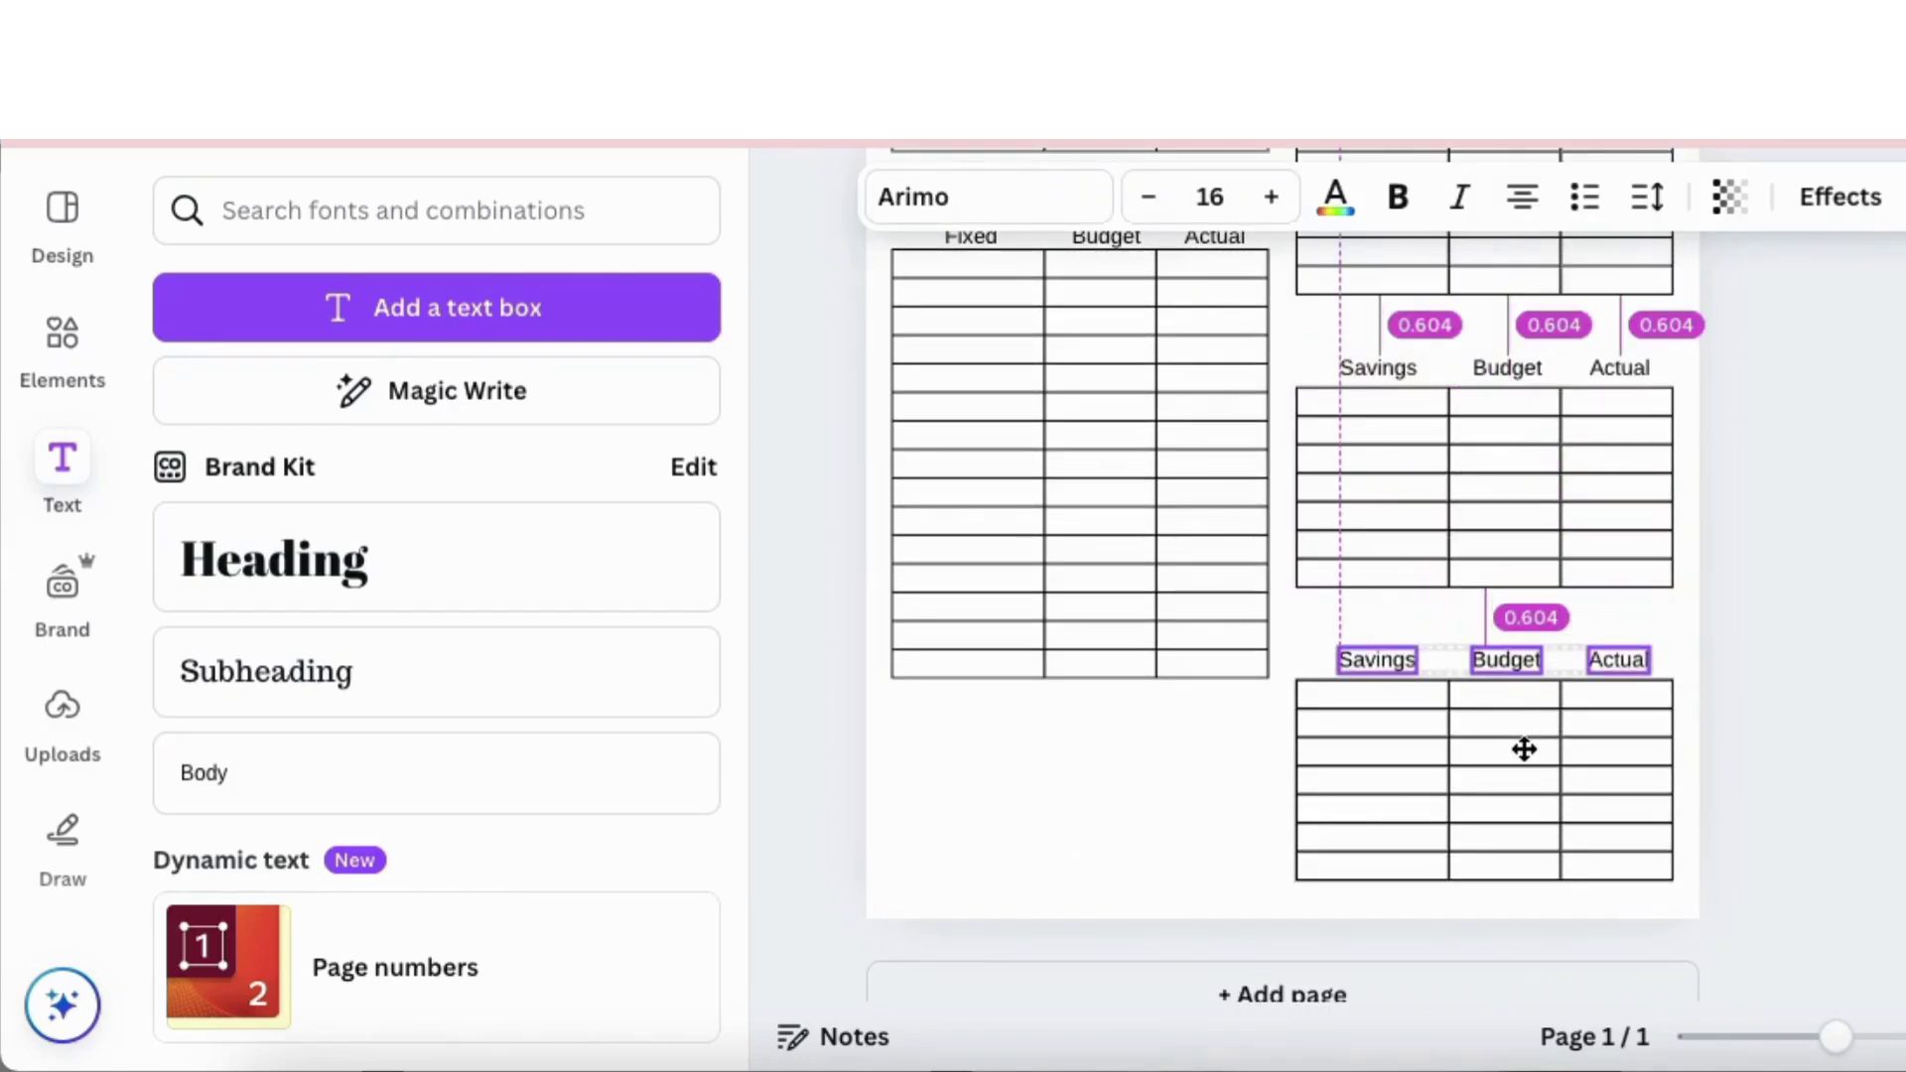
left_click(1445, 611)
Step: Rename the Savings label above the lowest right-hand table Debts
double_click(1380, 660)
type("Deb")
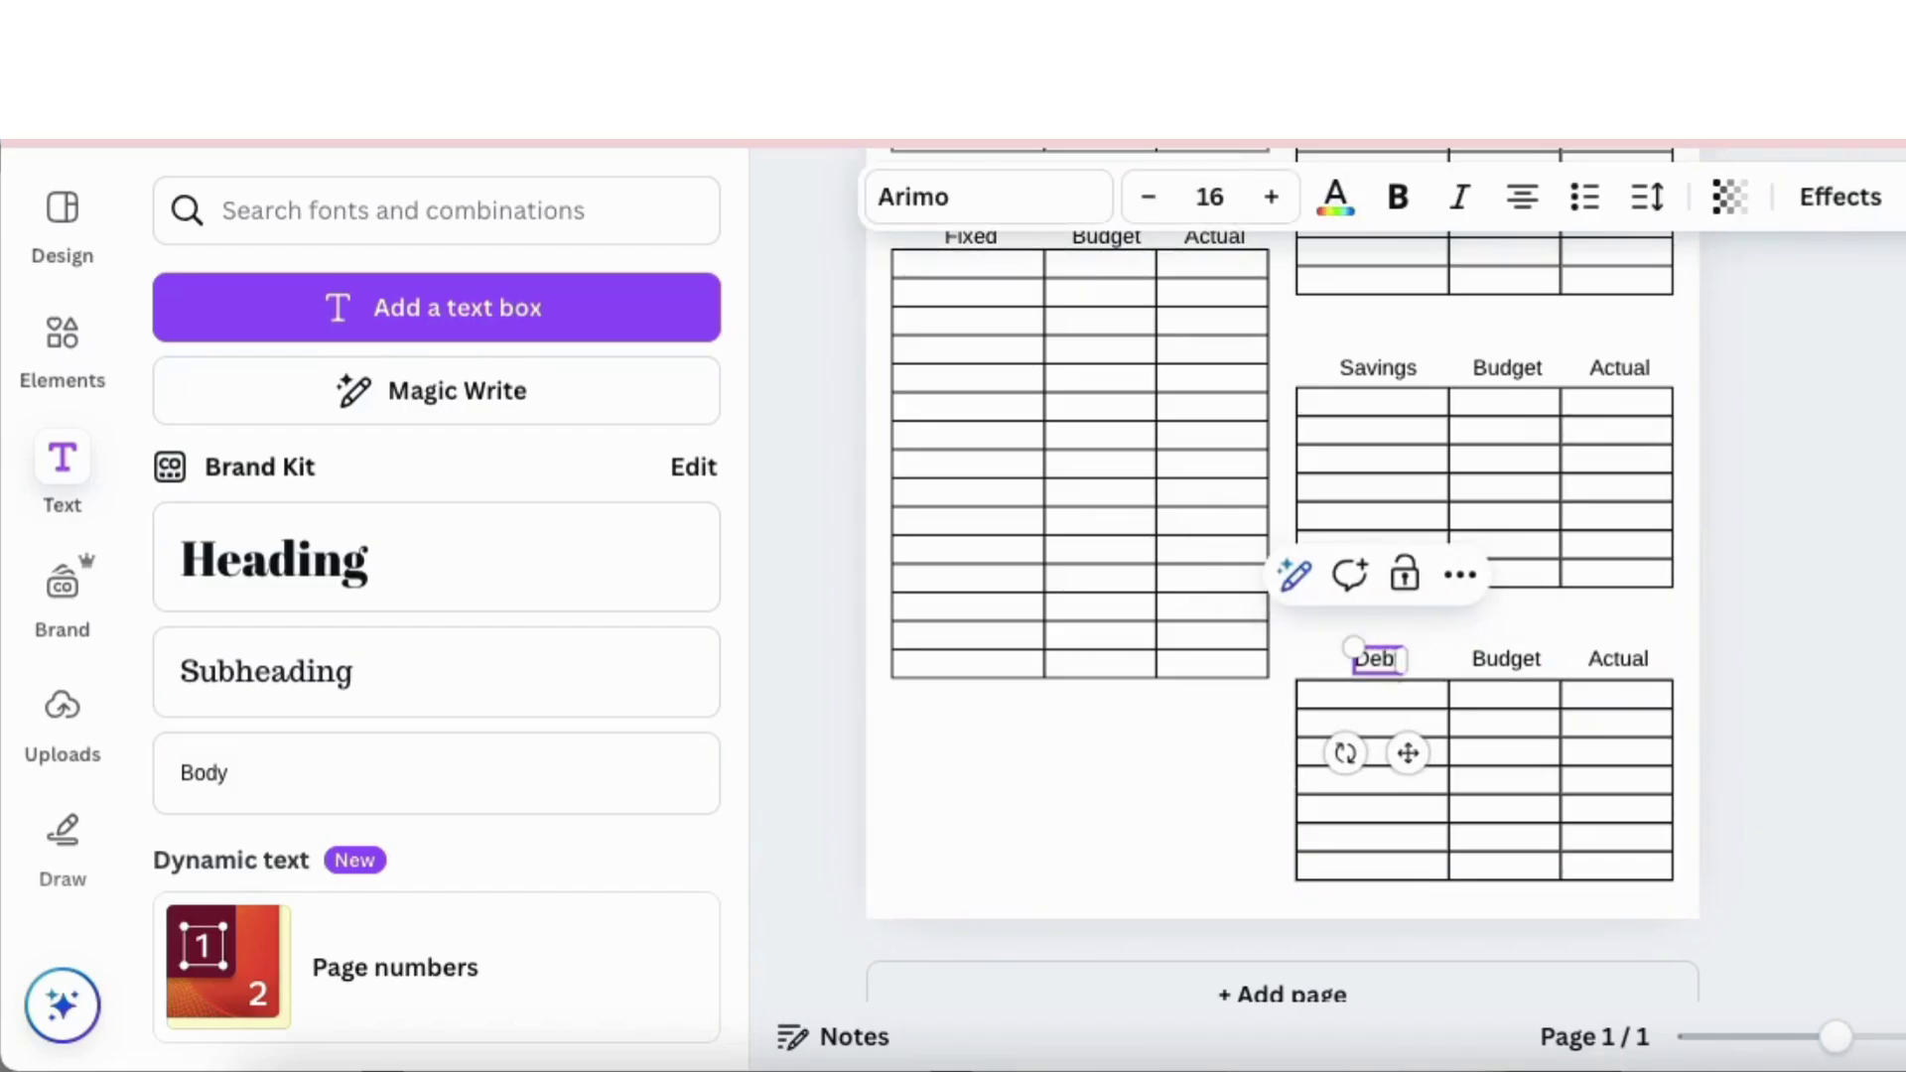
type("ts")
left_click(1874, 655)
Step: Rename the Debts label above the lower-left five-row table Summary
left_click_drag(1836, 1037, 1849, 1039)
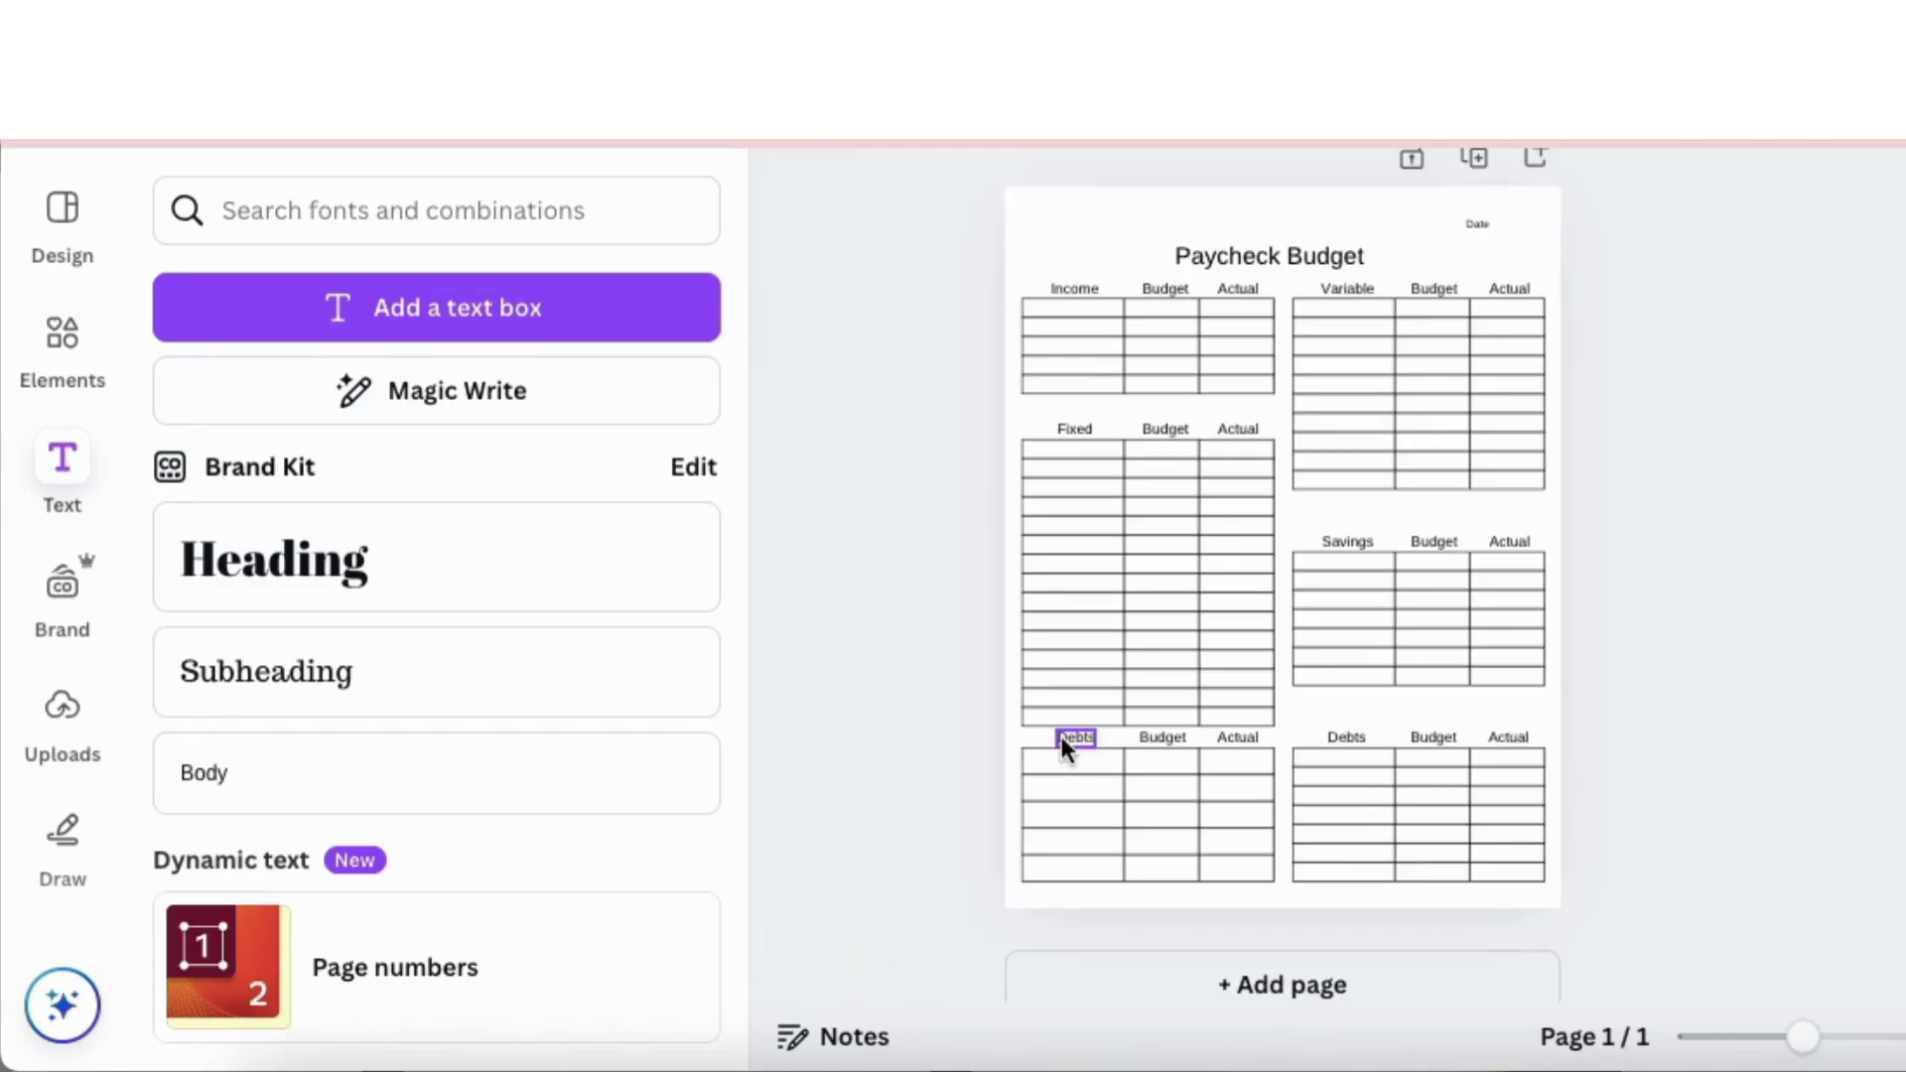
left_click(1062, 737)
left_click_drag(1060, 736, 1072, 733)
left_click(1074, 763)
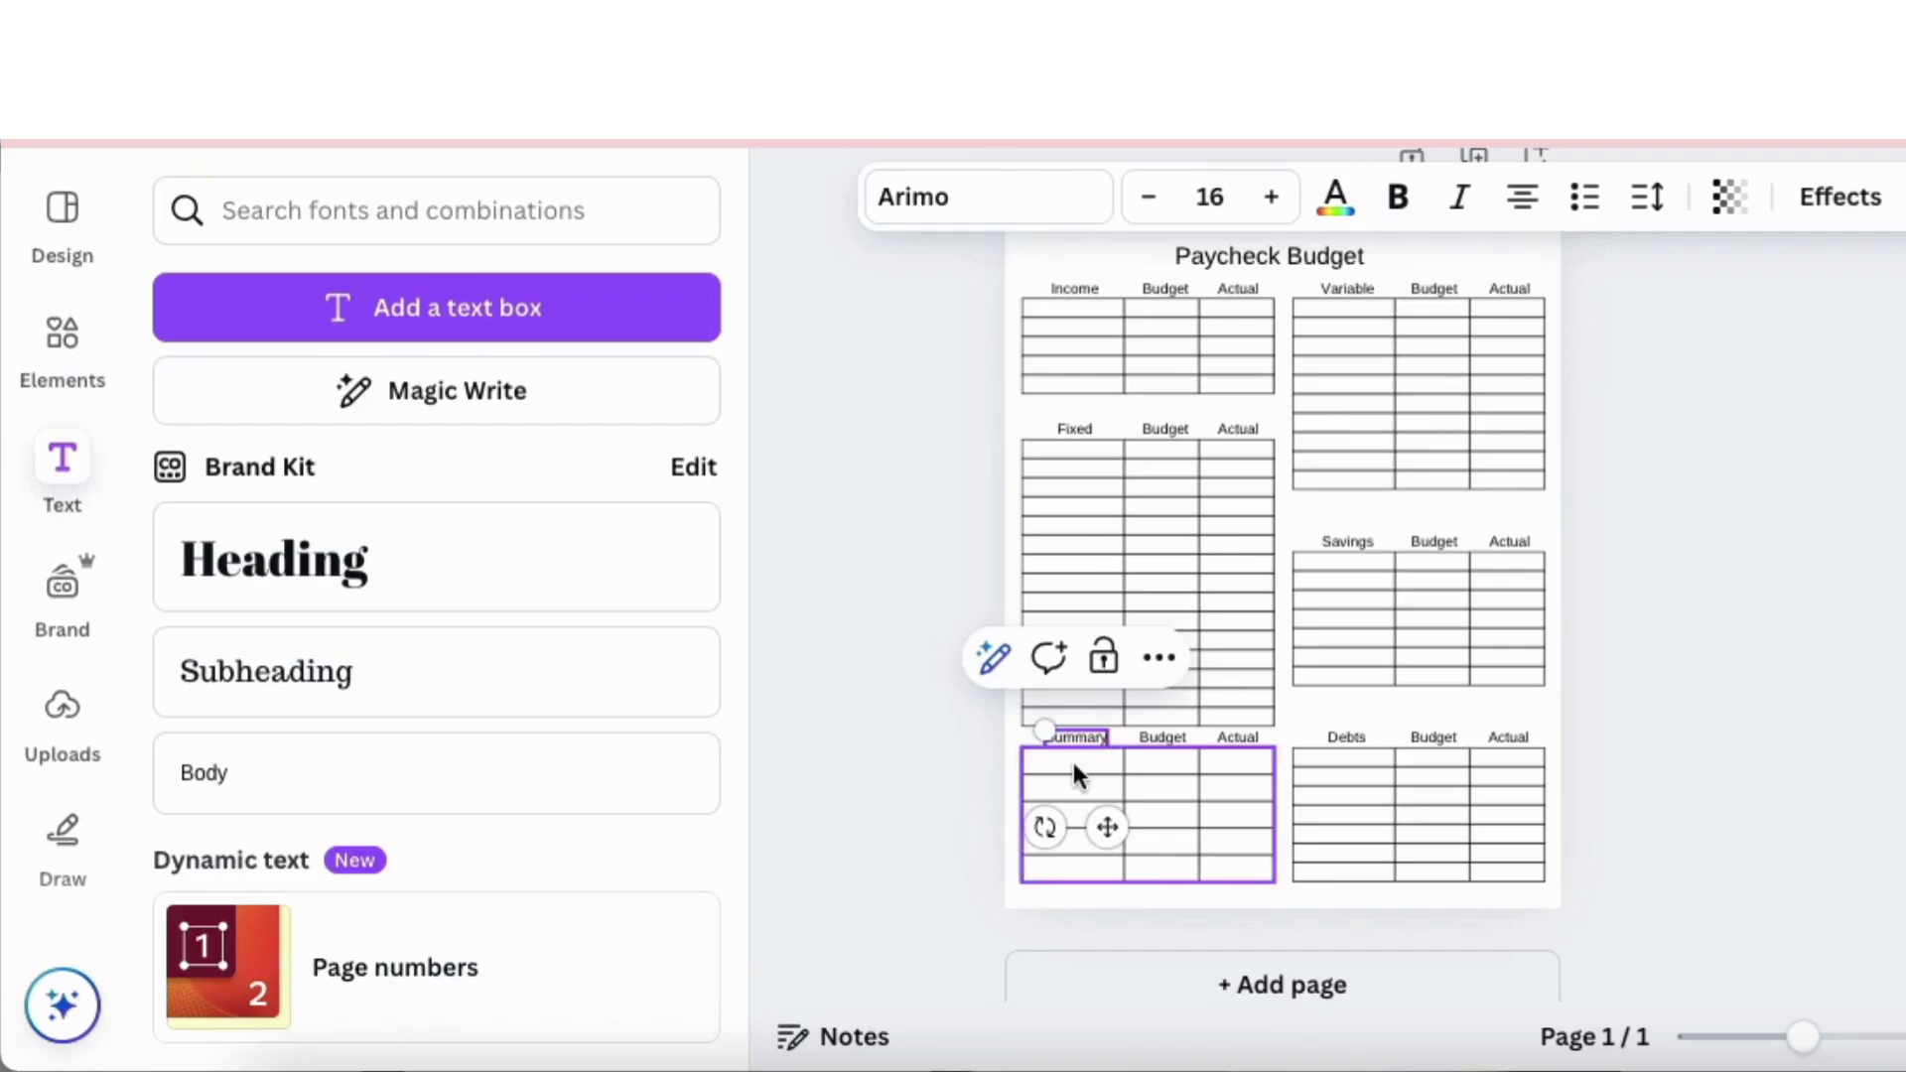
Step: Fill the first column of the Summary table with Income, Fixed, Variable, Savings and Debts, one per row
left_click(1075, 763)
type("Income")
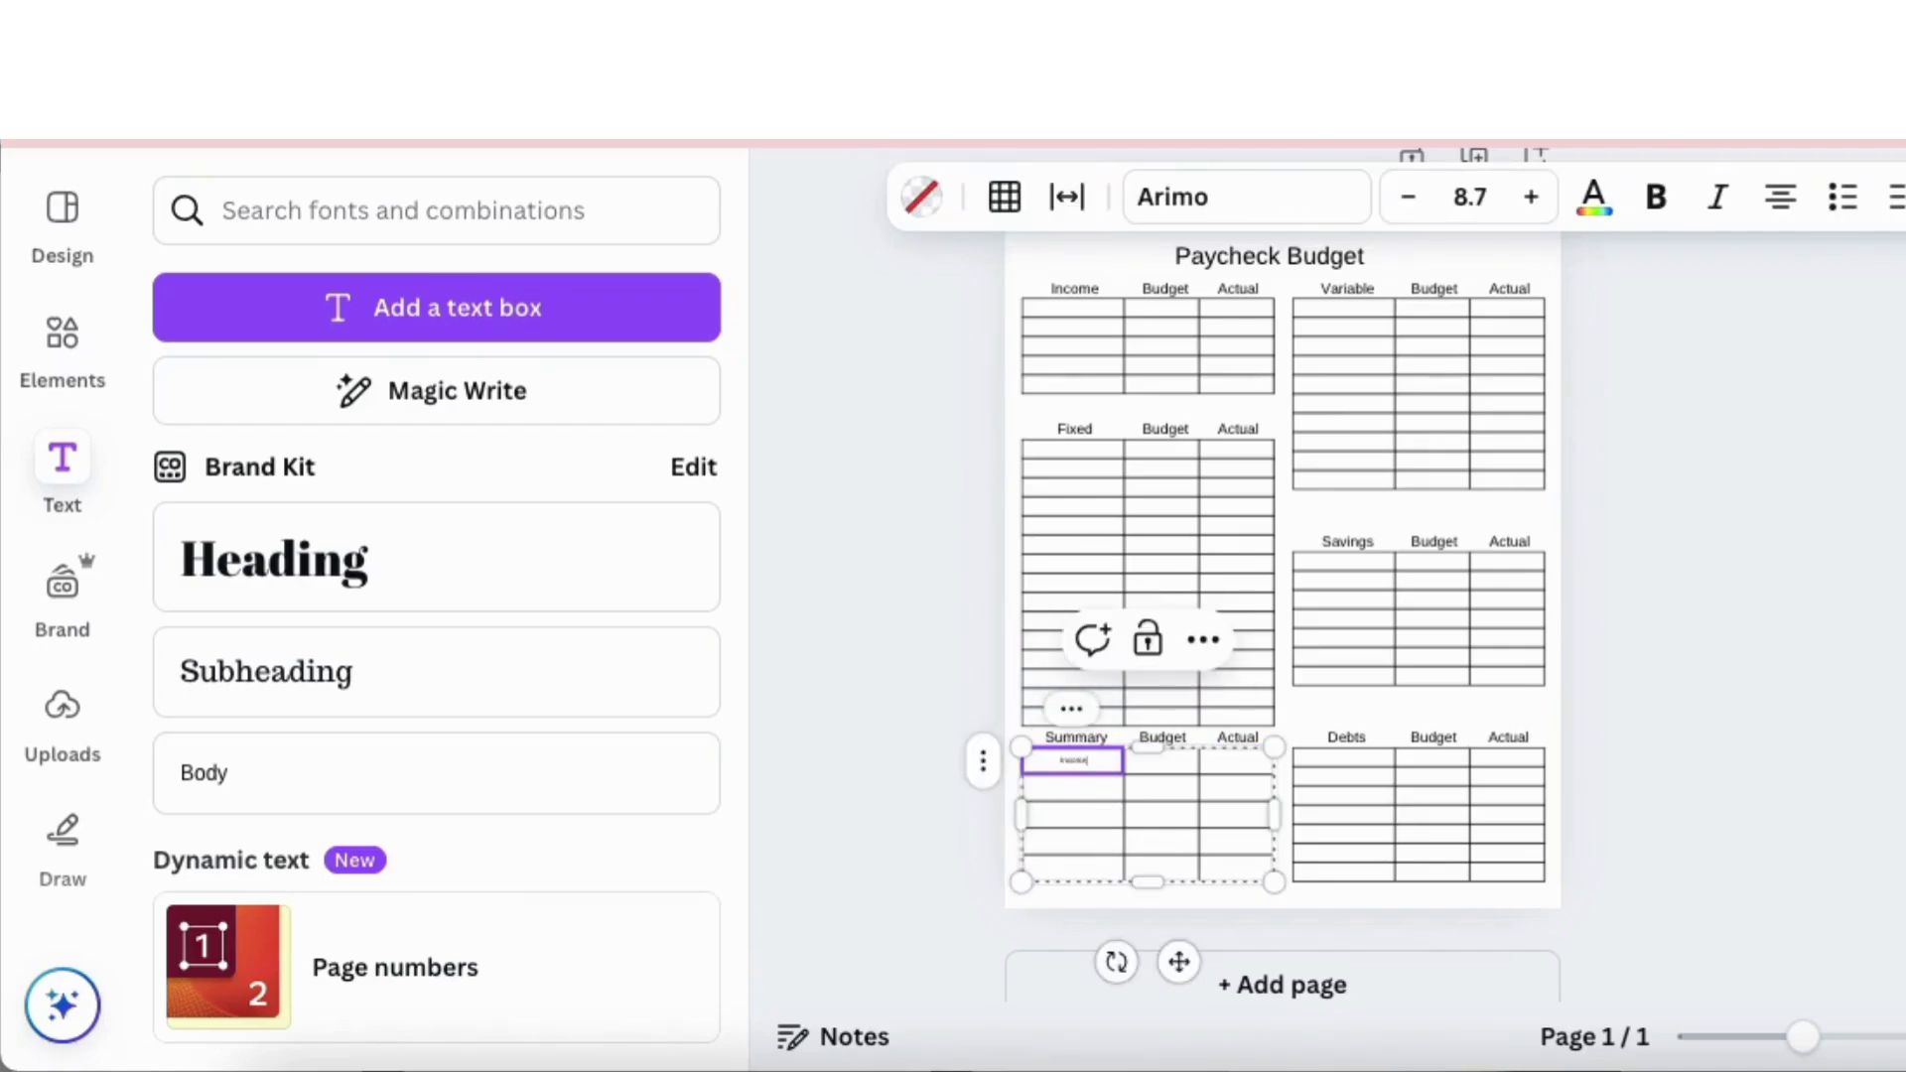
left_click(1072, 788)
type("Fixe")
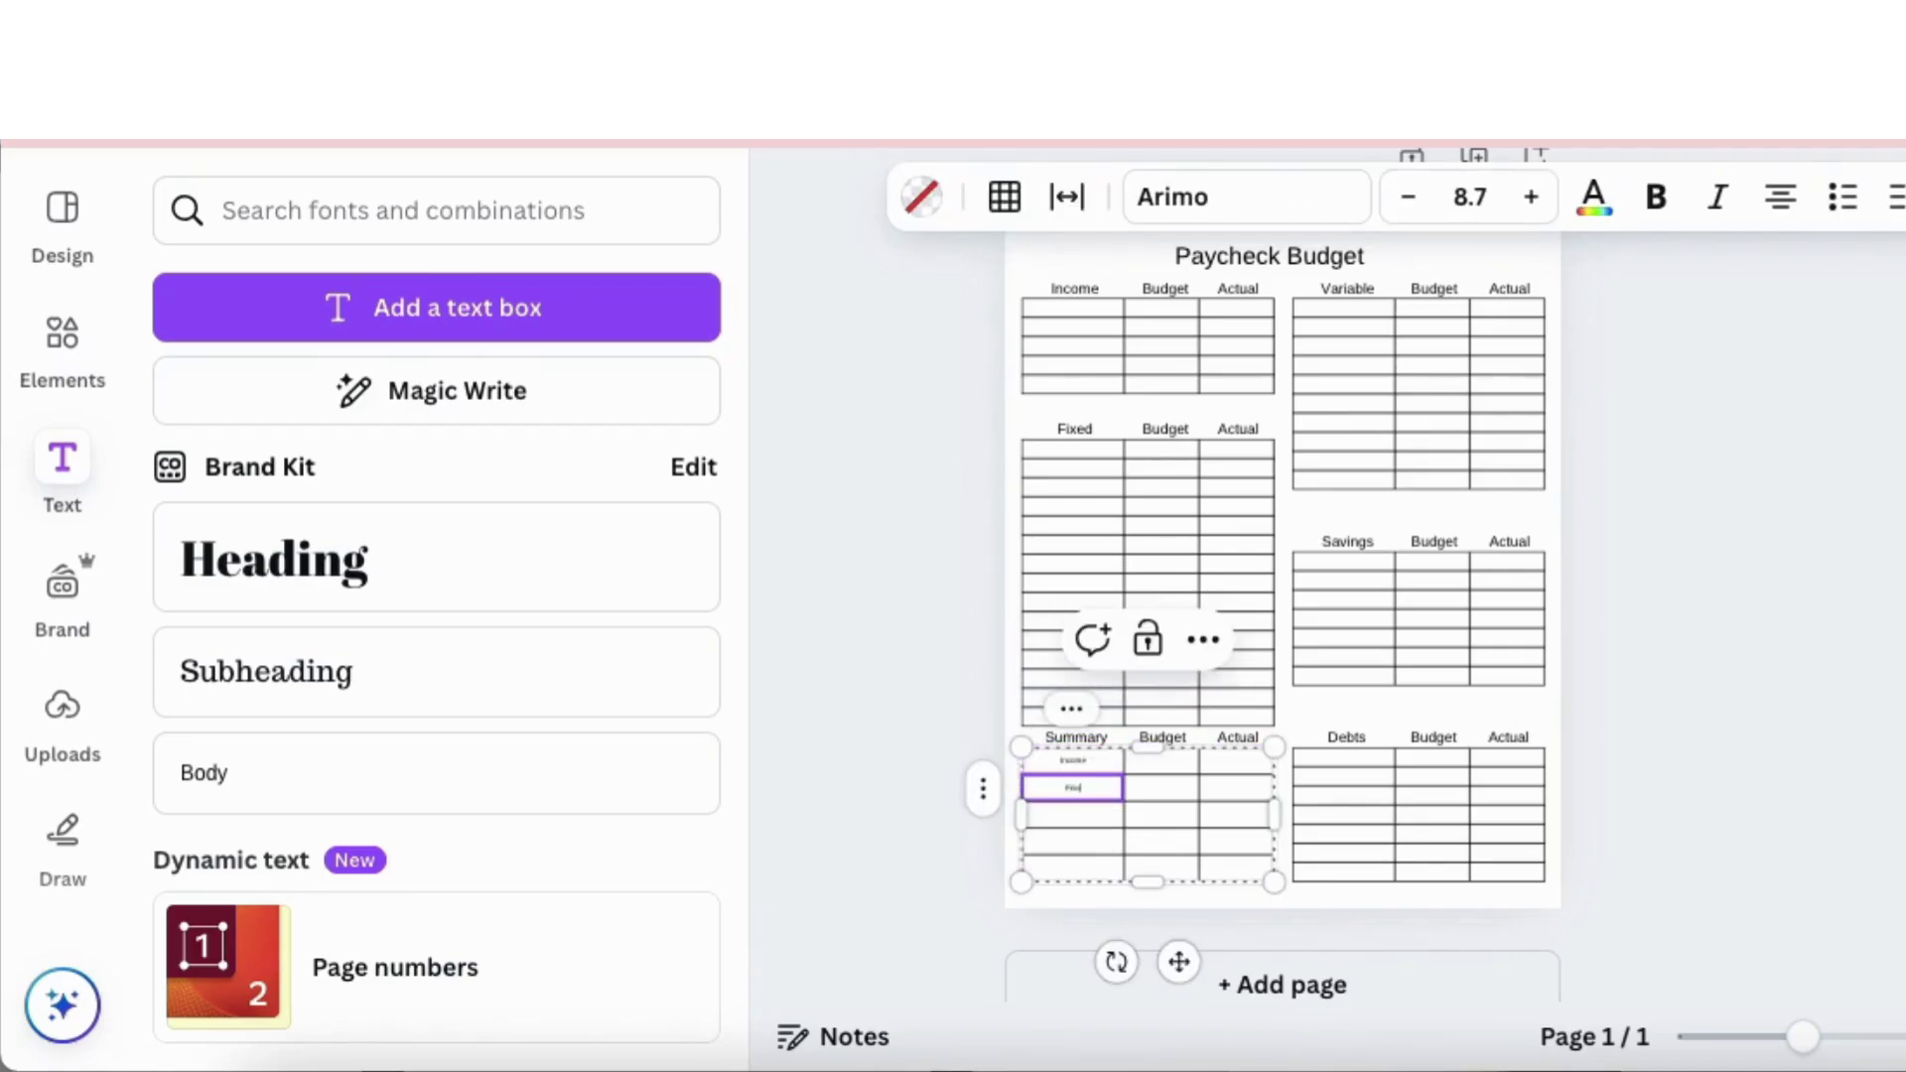
type("d")
left_click(1074, 814)
type("Variabl")
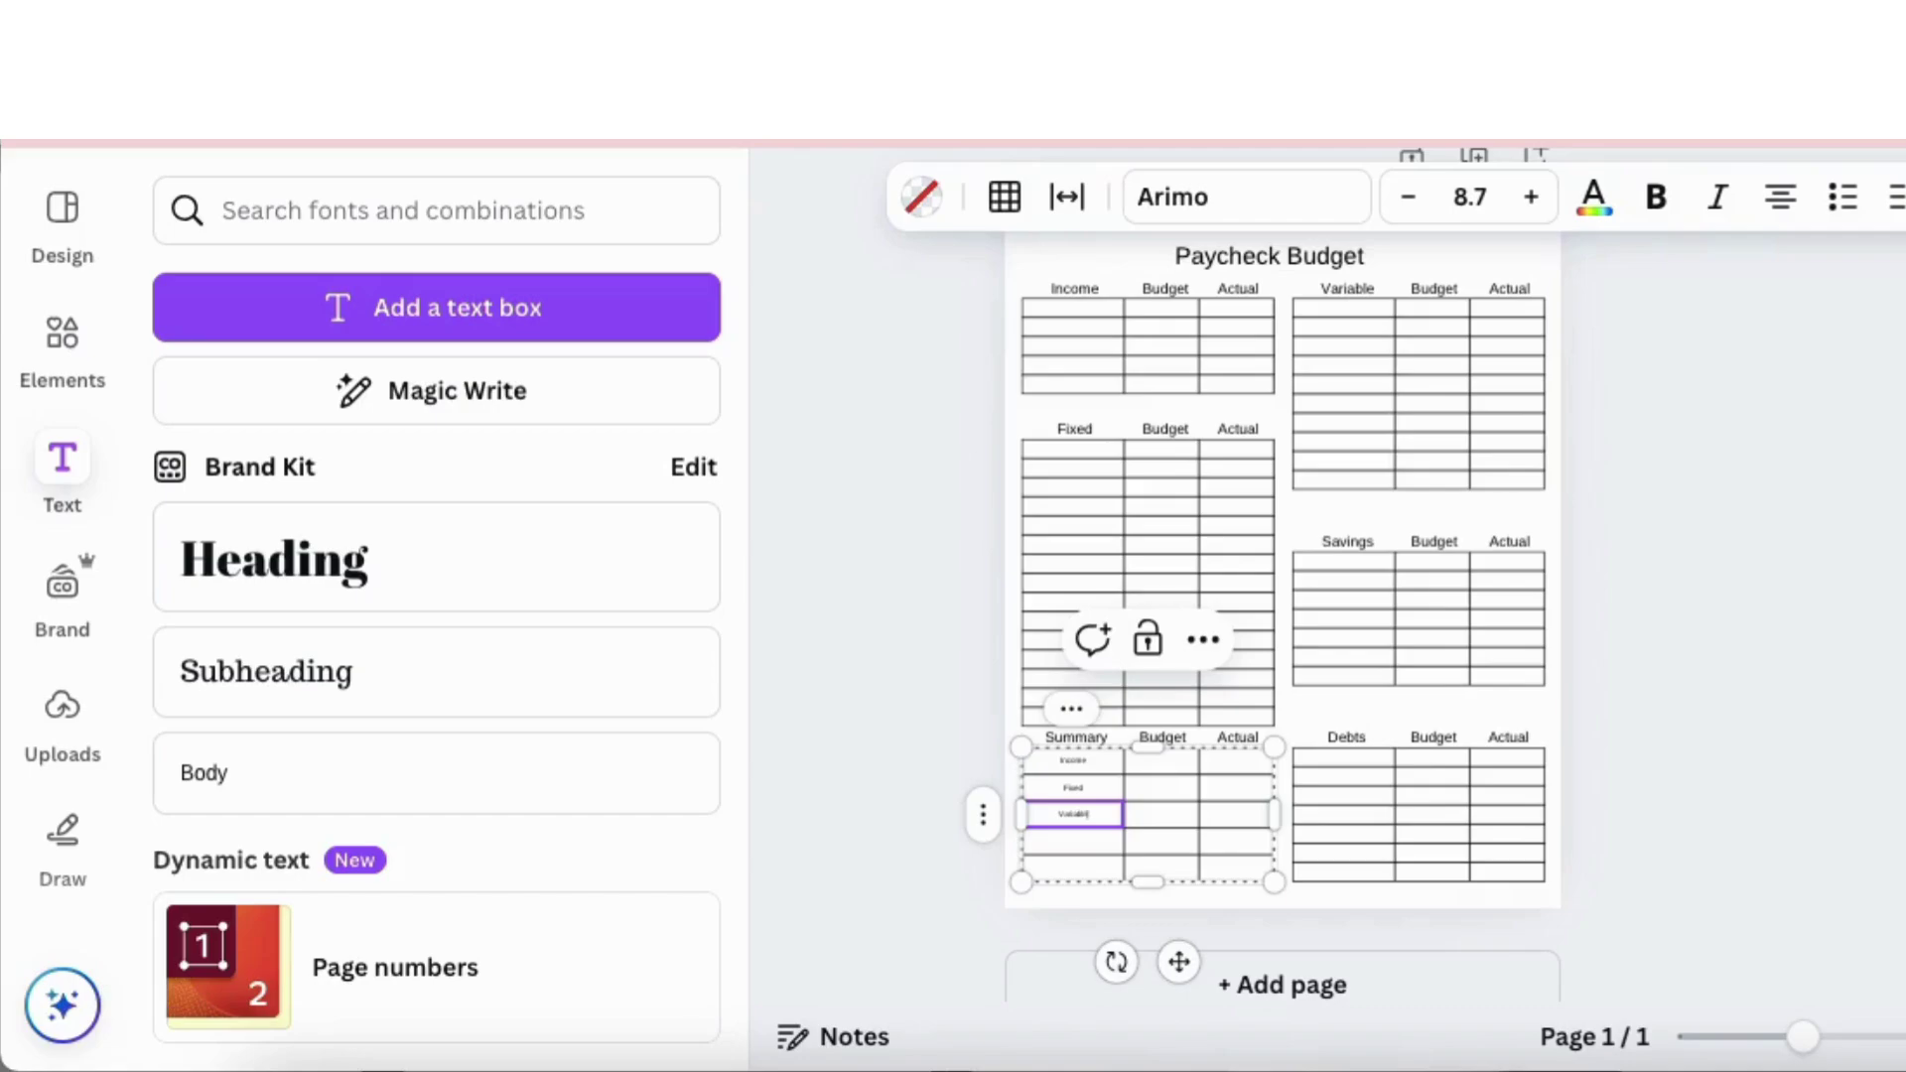
type("e")
left_click(1073, 841)
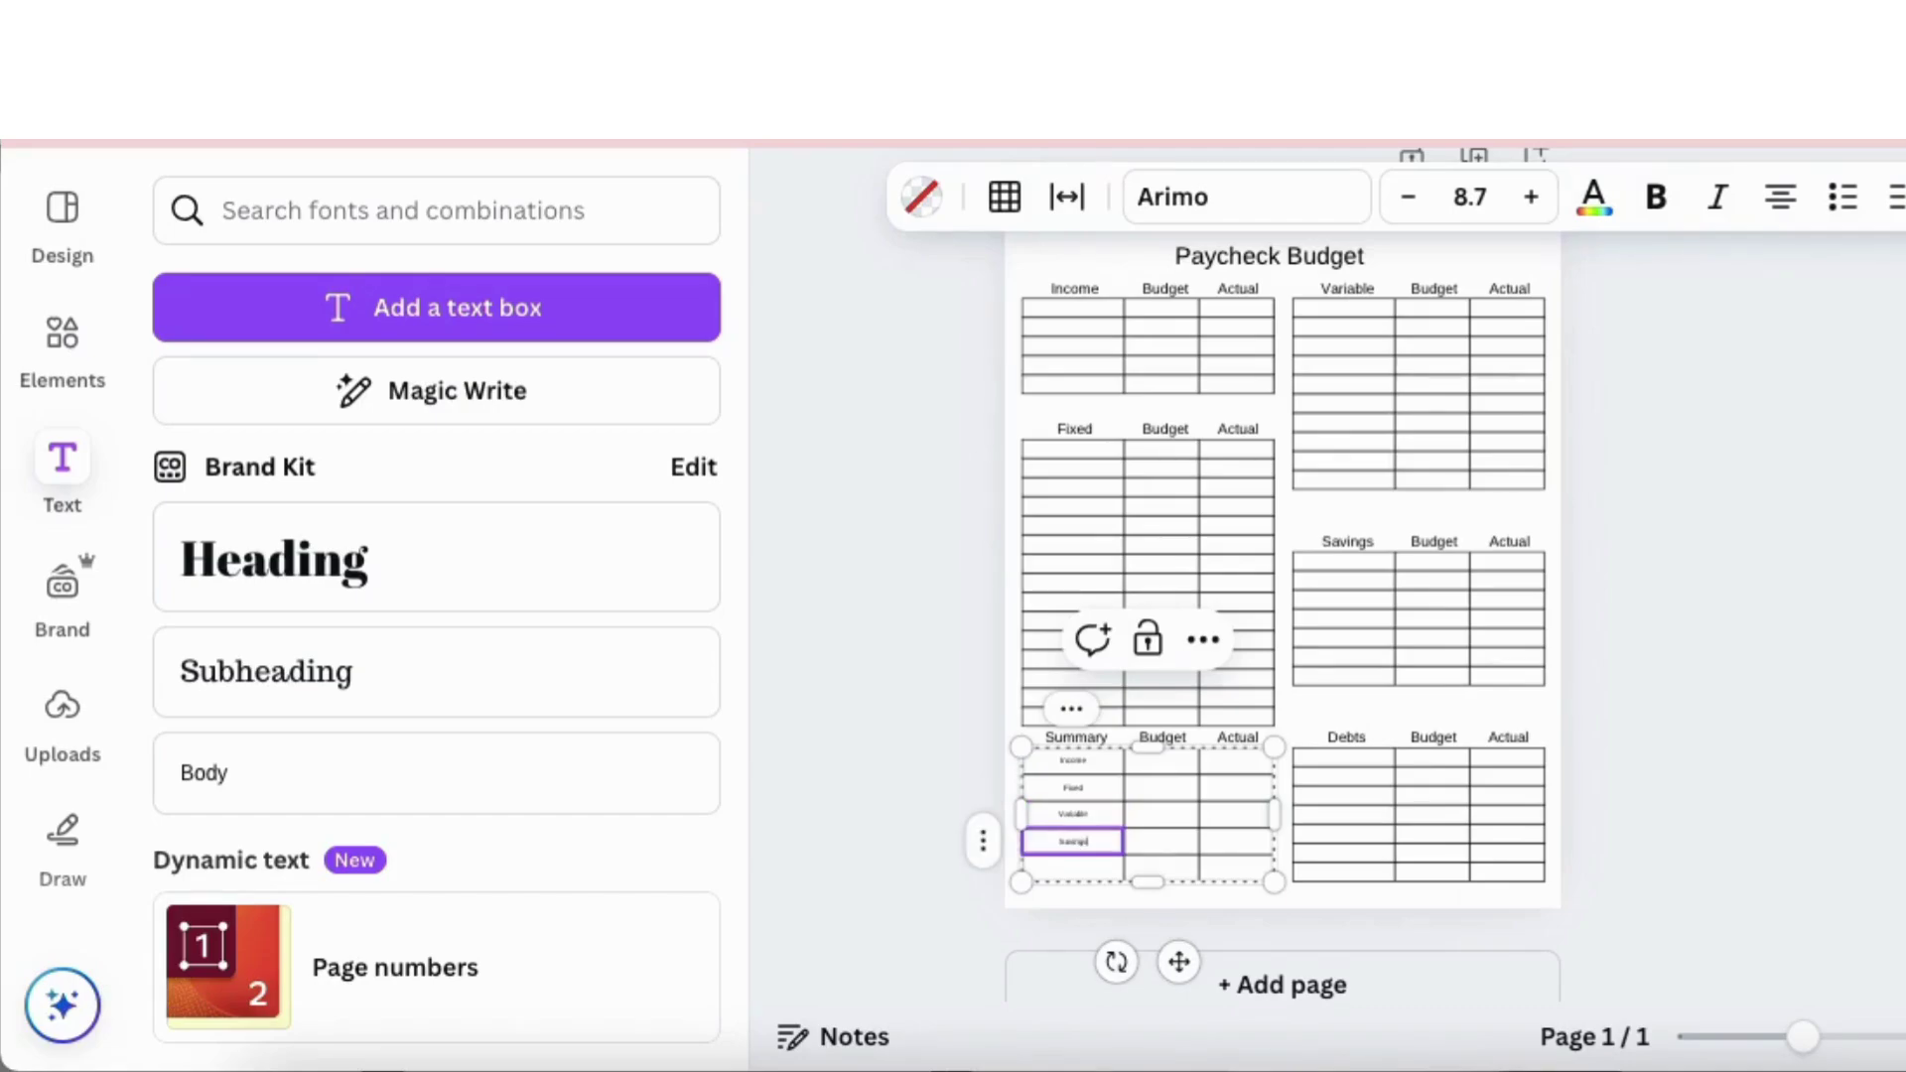
left_click(1072, 868)
left_click(1162, 868)
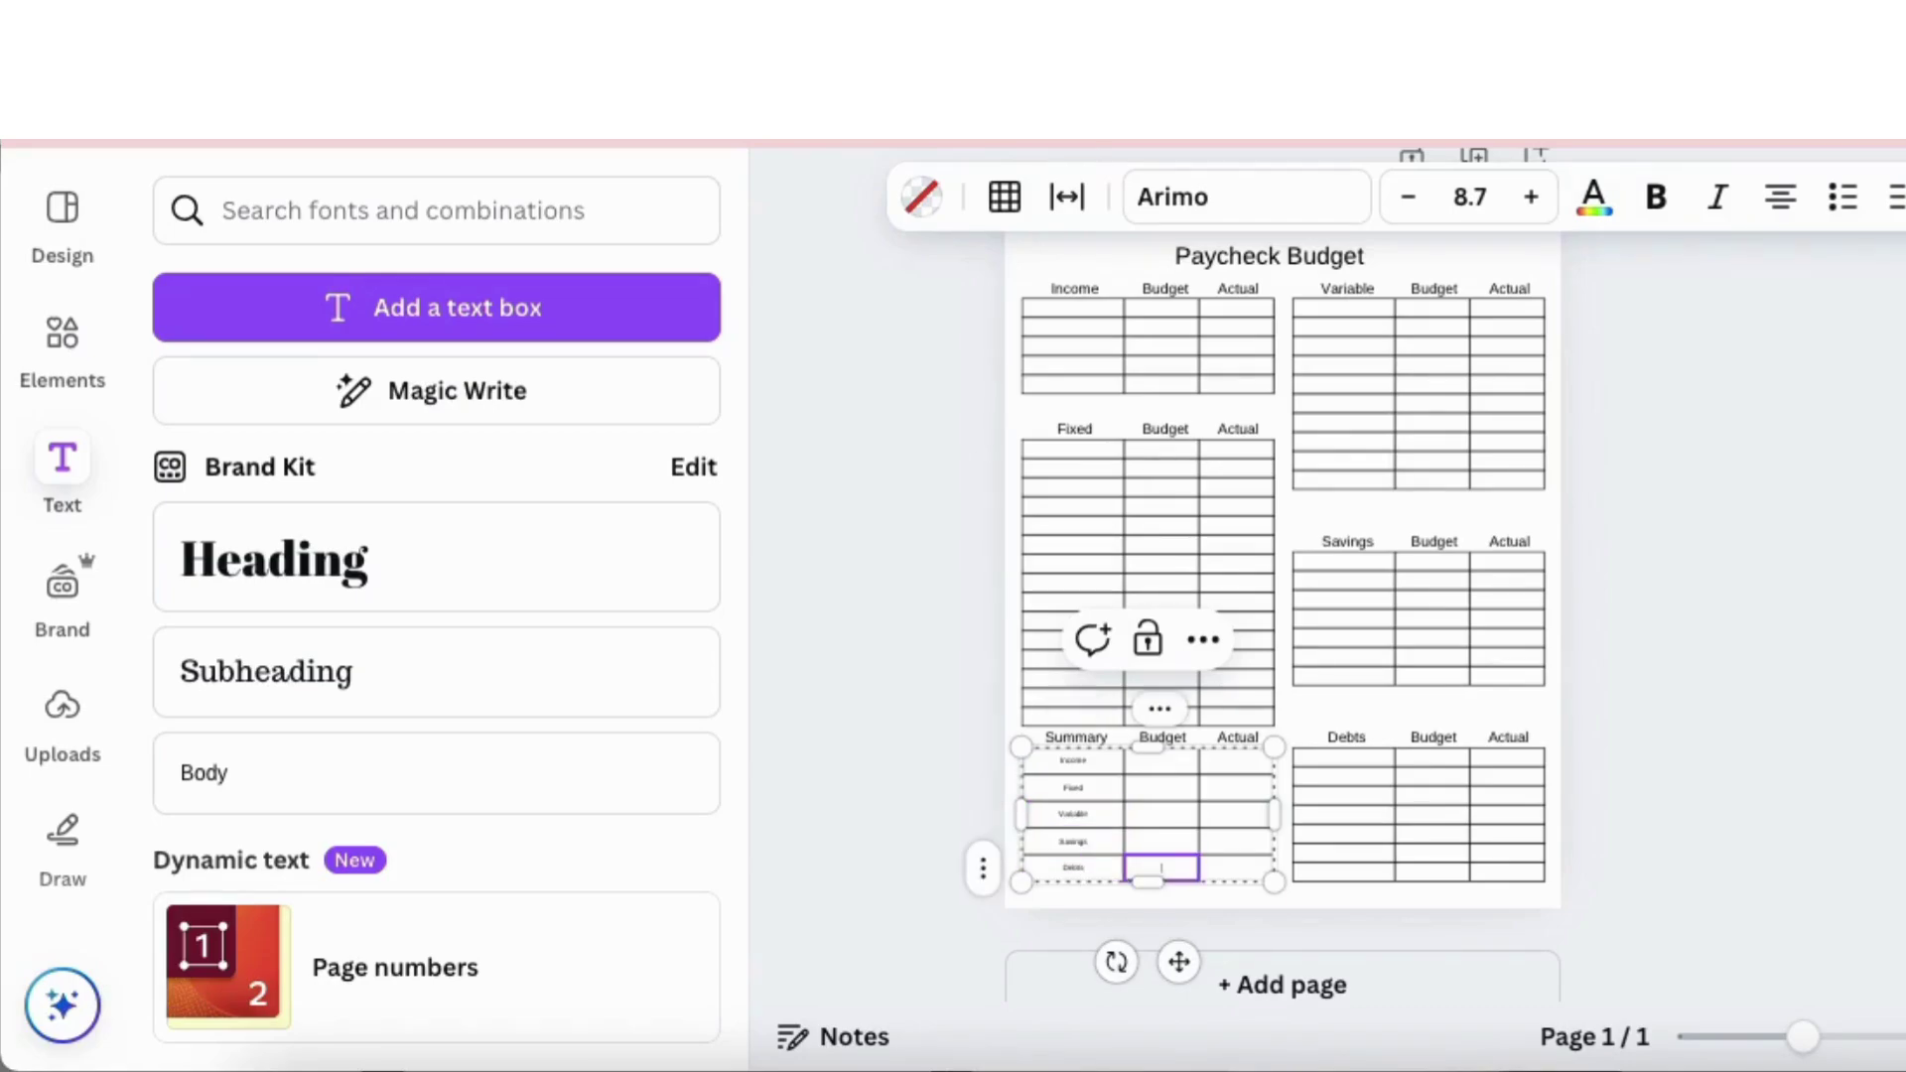
Step: Make the five row names in the Summary table bold and set their size to 13.7
left_click_drag(1085, 765, 1088, 873)
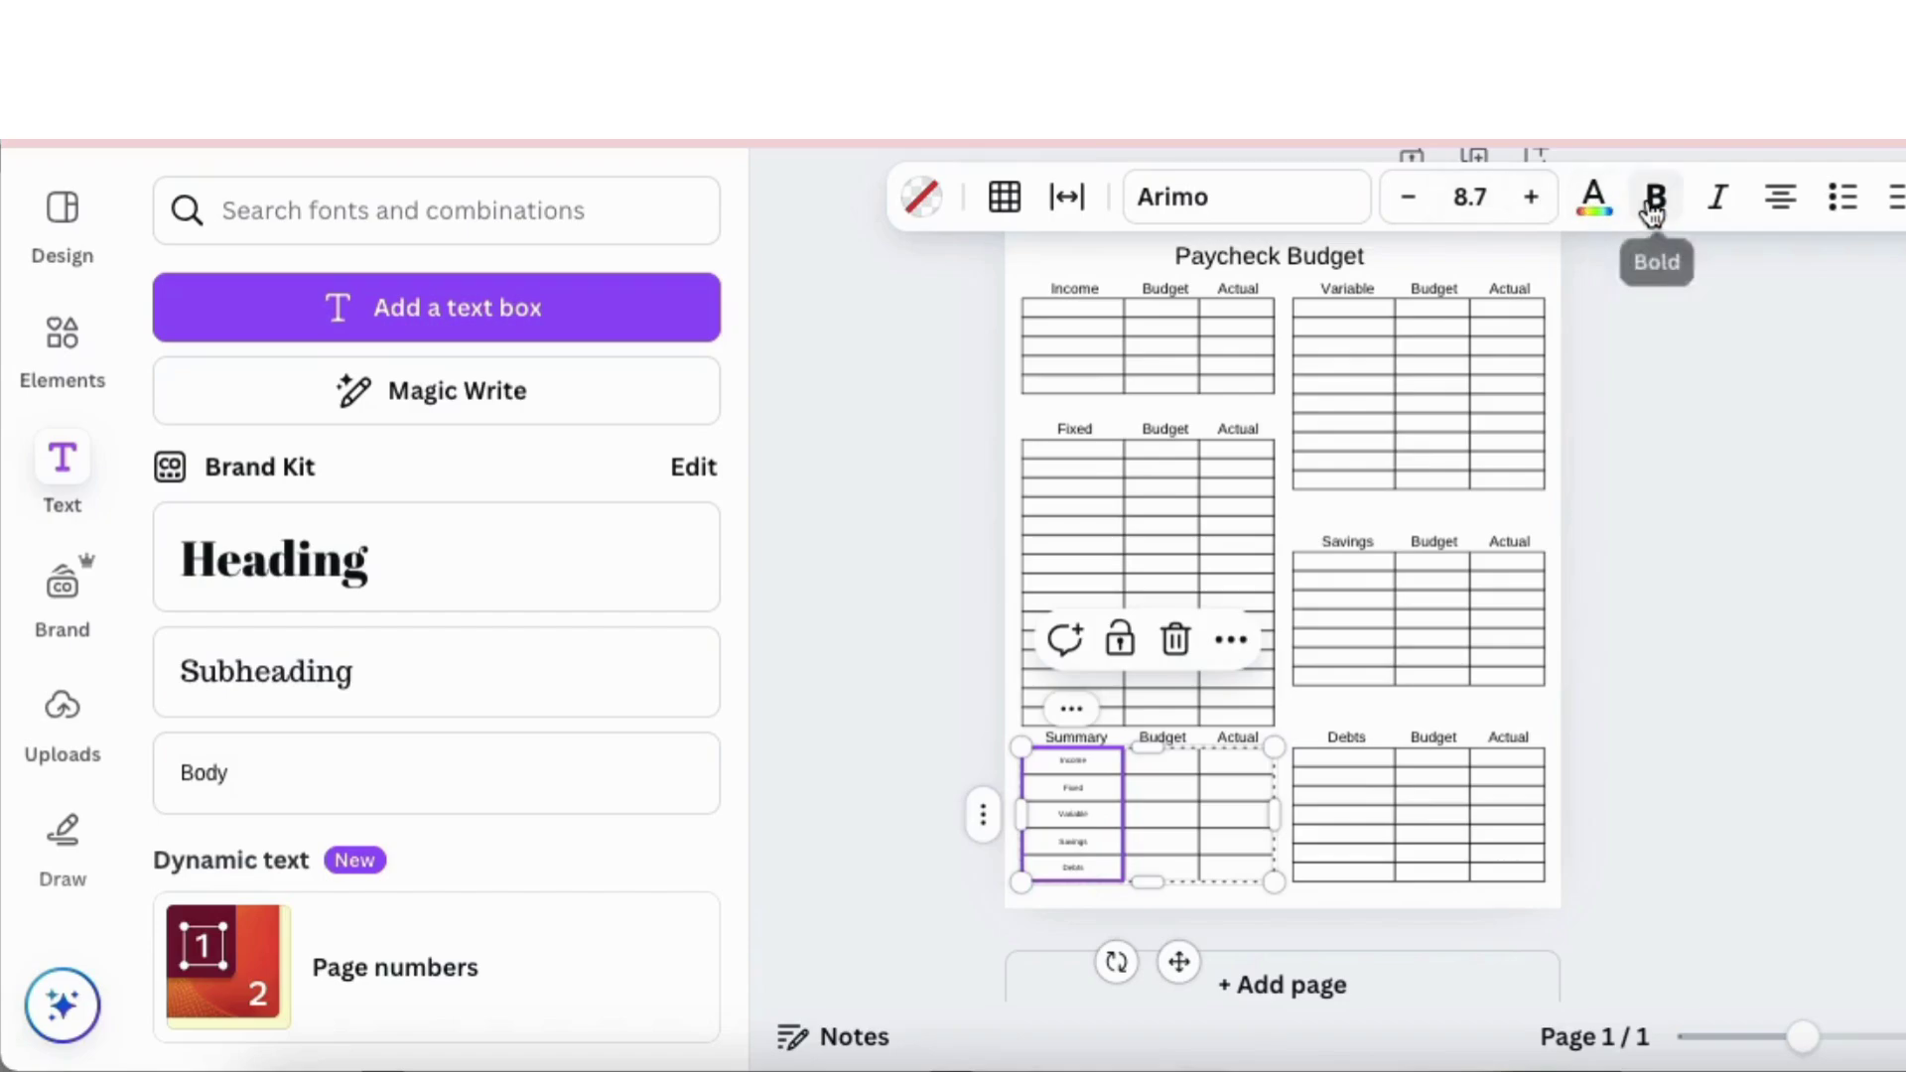
left_click(1656, 196)
left_click(1529, 200)
left_click(1529, 199)
left_click(1529, 199)
left_click(1529, 199)
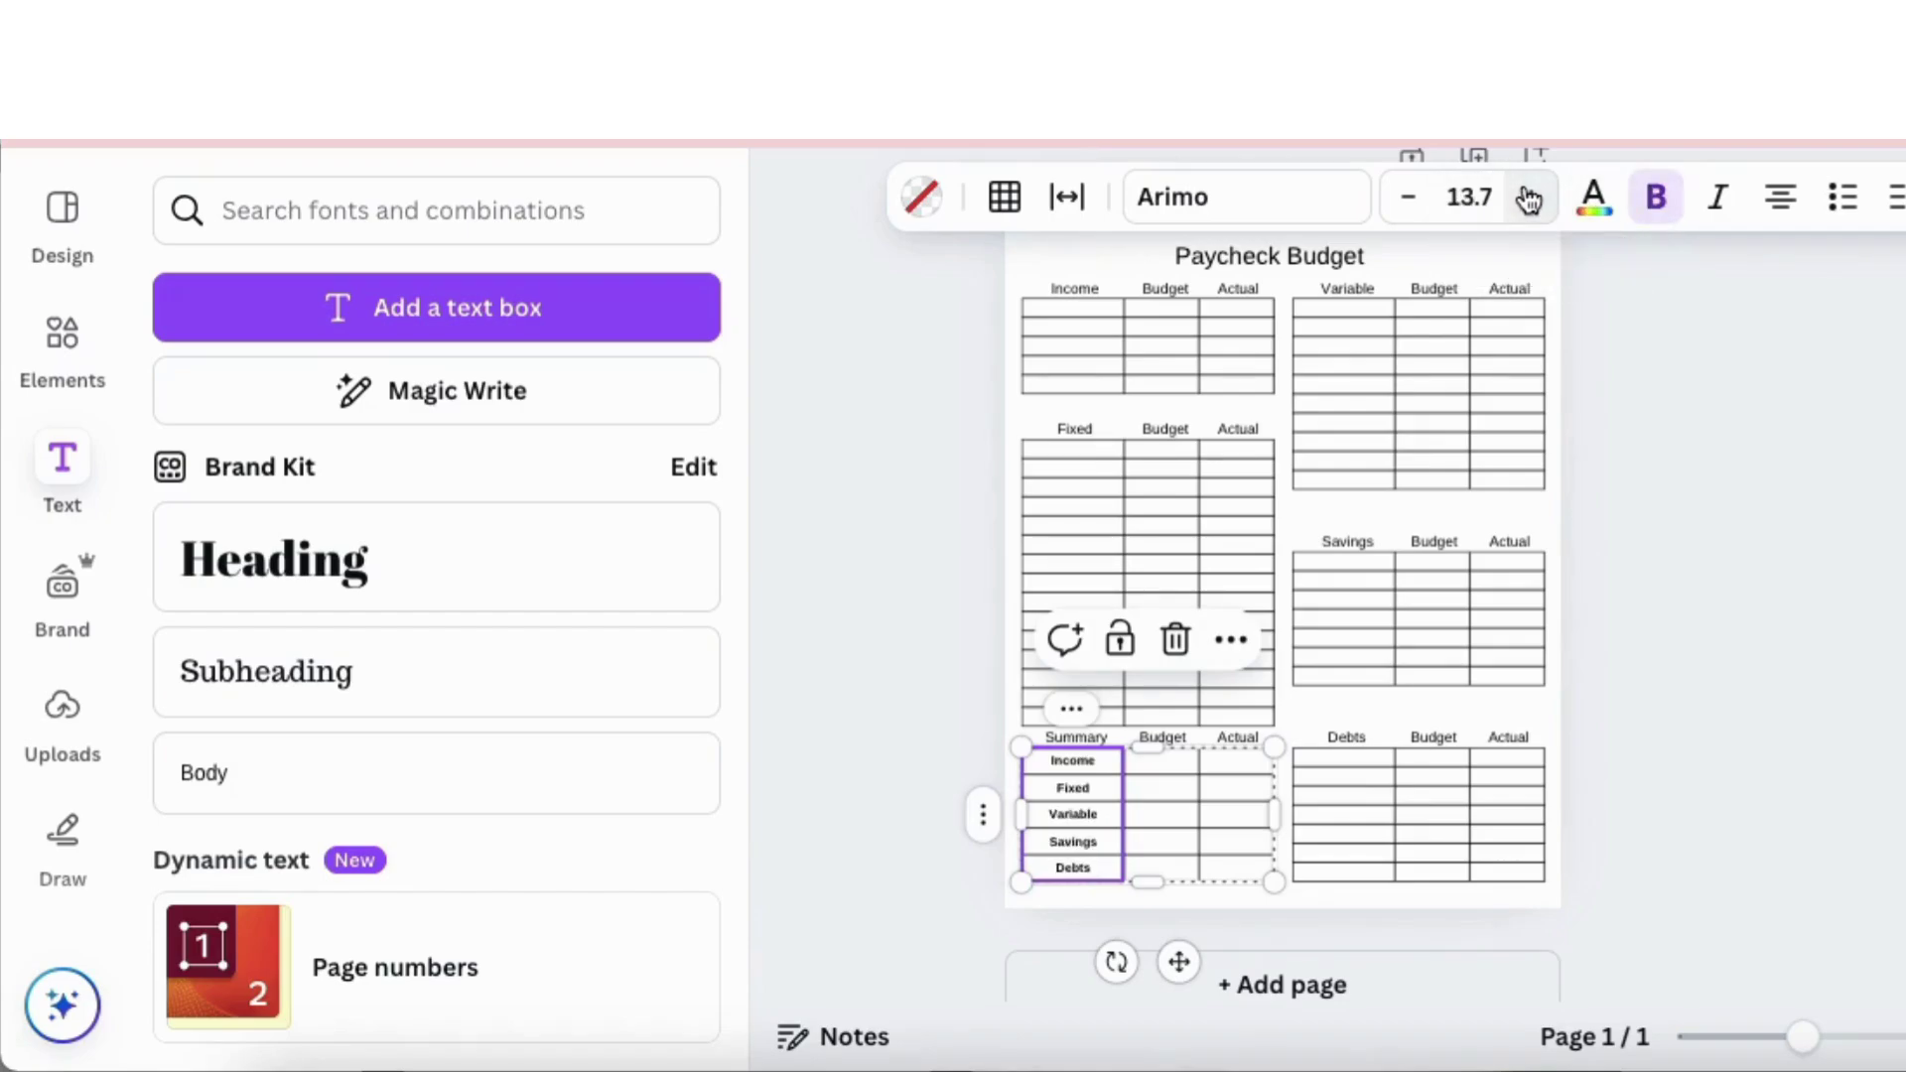
left_click(1811, 761)
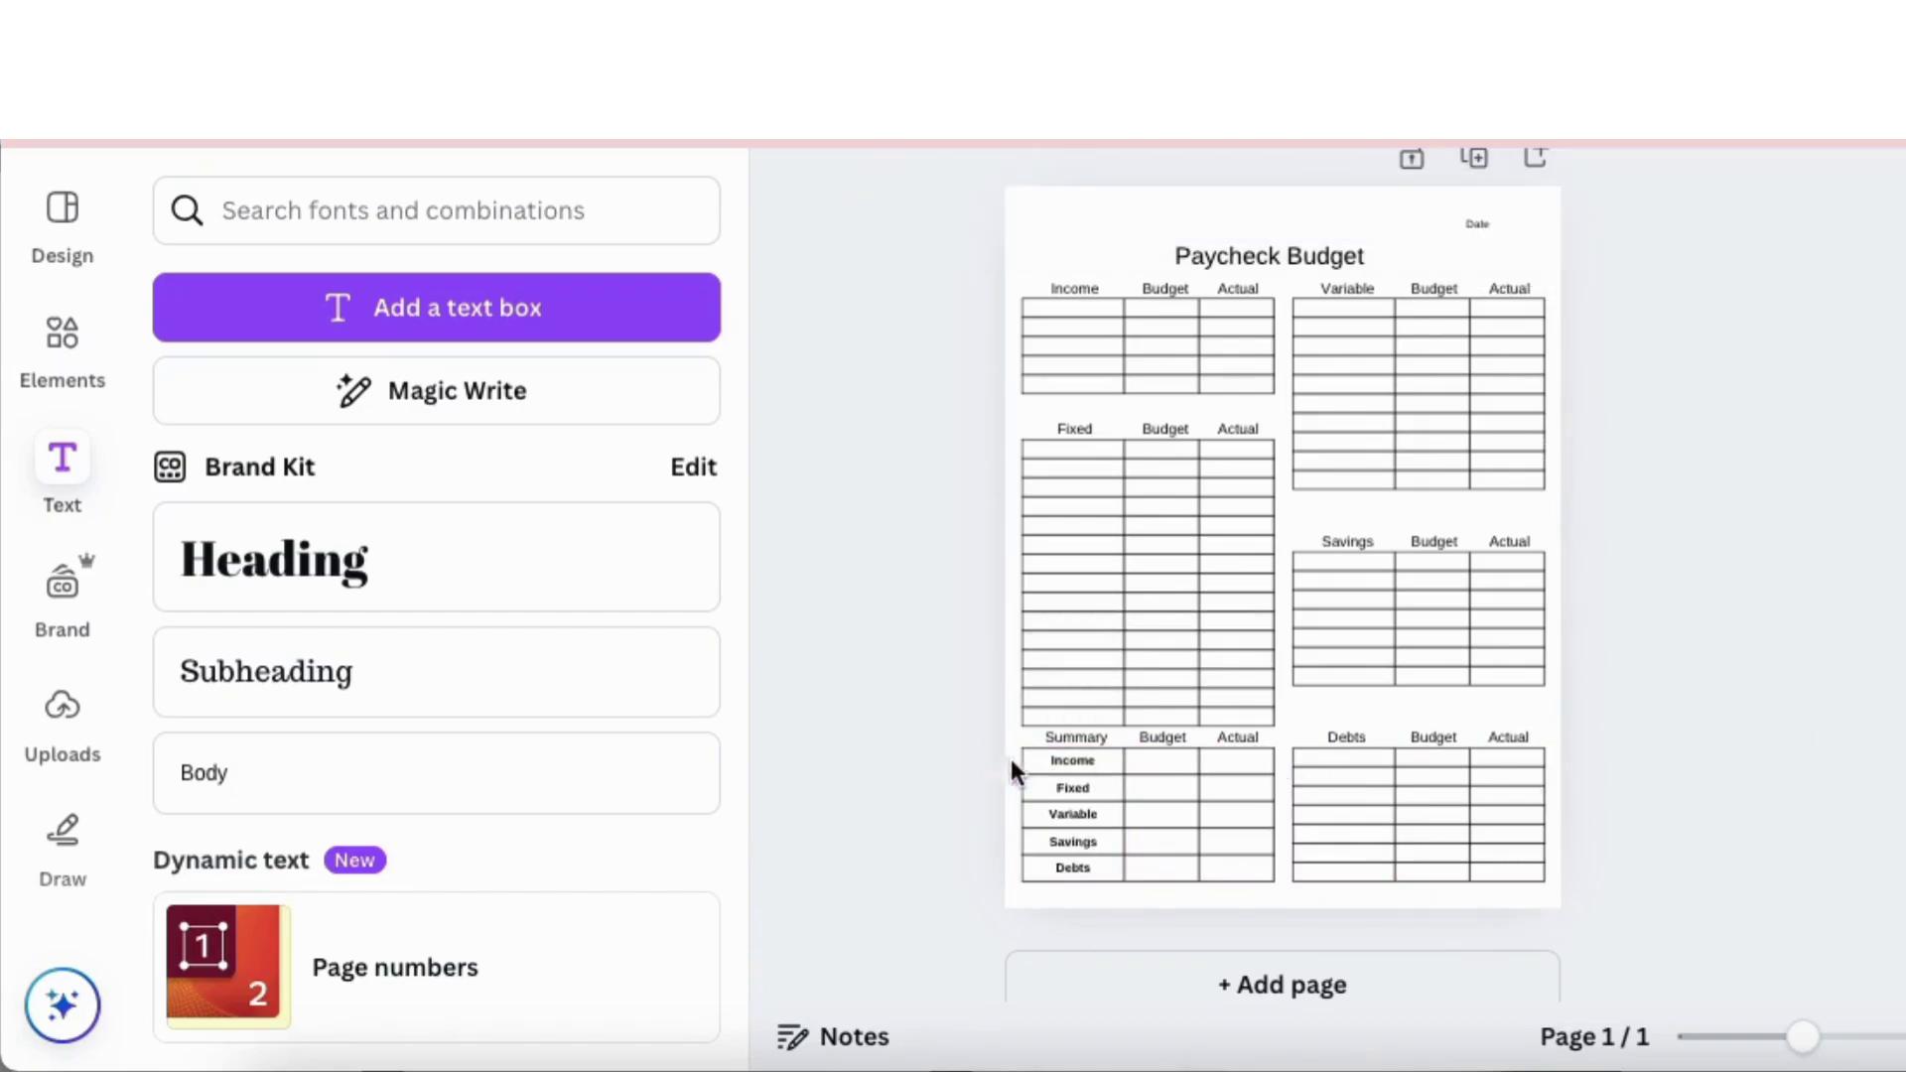
Step: Move the Summary and Debts tables together with their labels slightly down the page
left_click_drag(994, 740, 1519, 819)
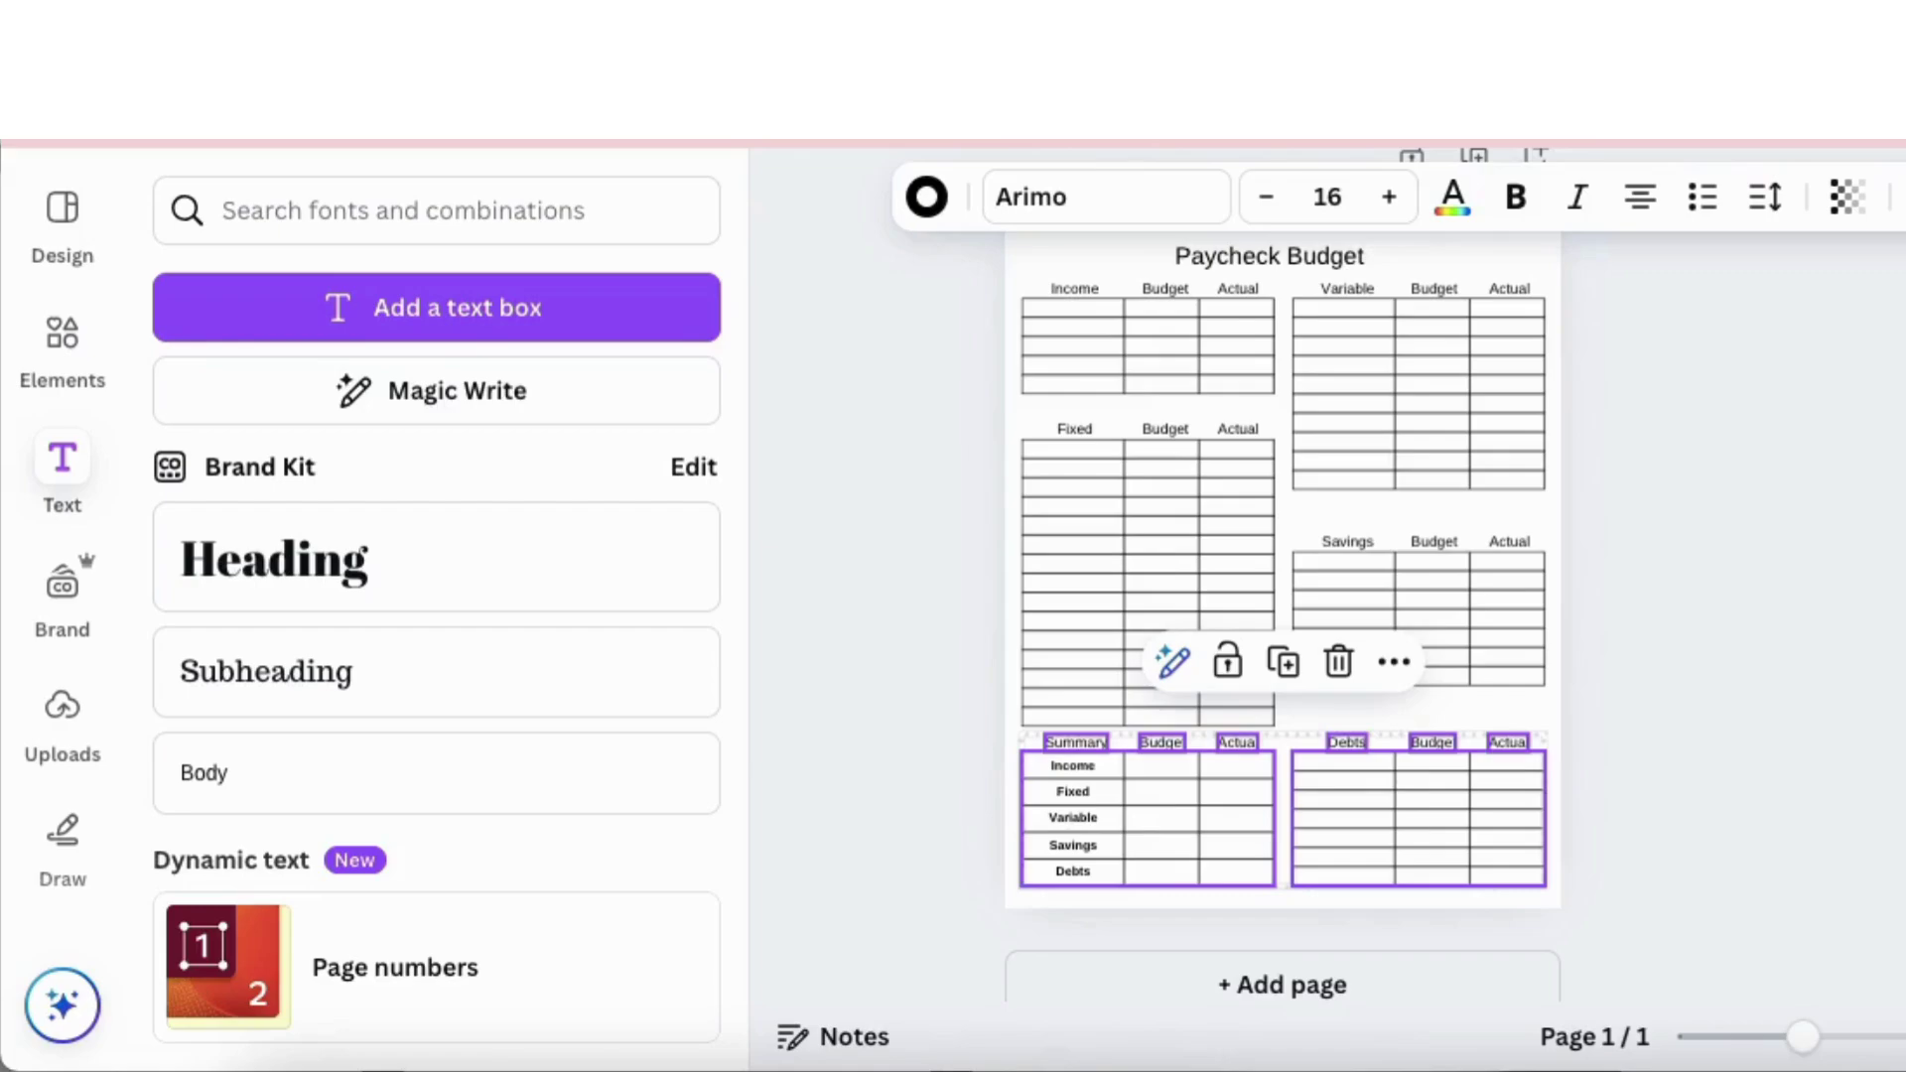
left_click_drag(1509, 743, 1509, 751)
key("Escape")
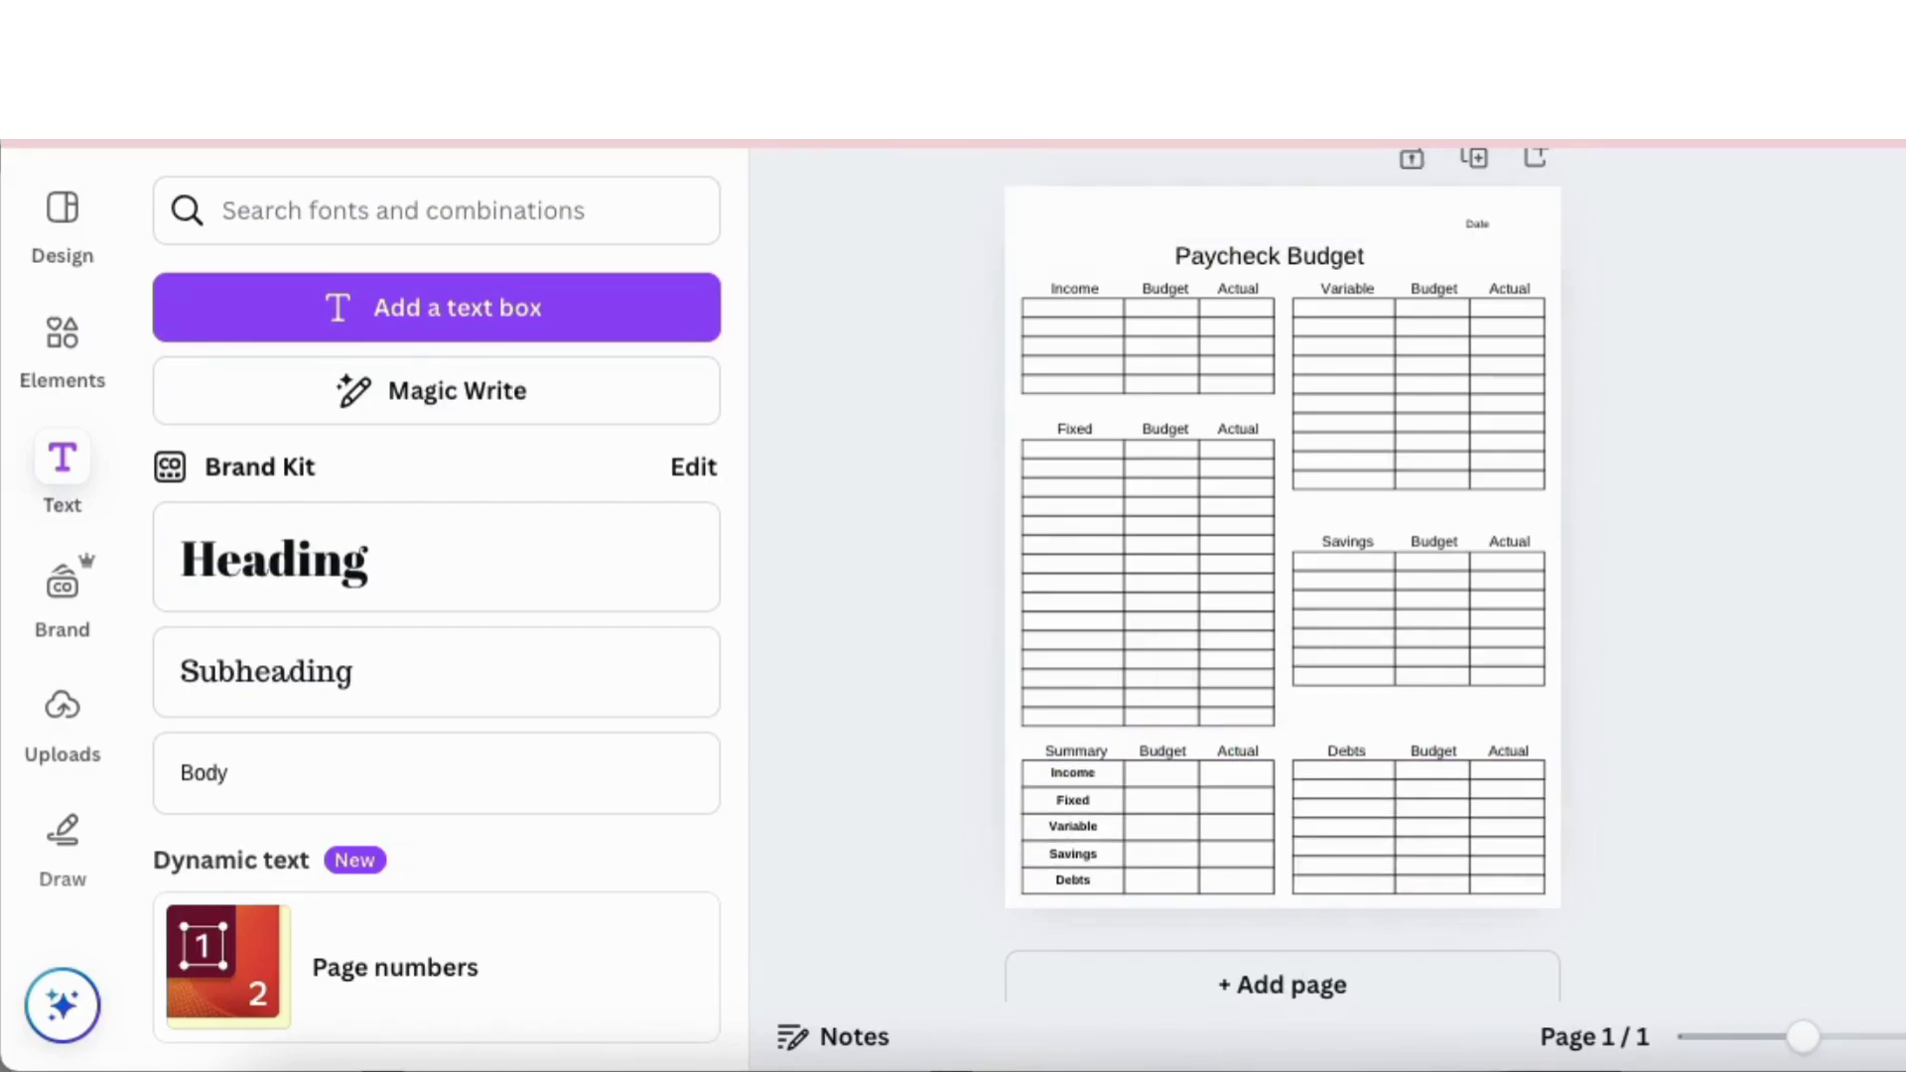
Step: Search the fonts for calligraphy and set the Paycheck Budget title in Lucida Calligraphy
left_click(1350, 257)
left_click(1034, 210)
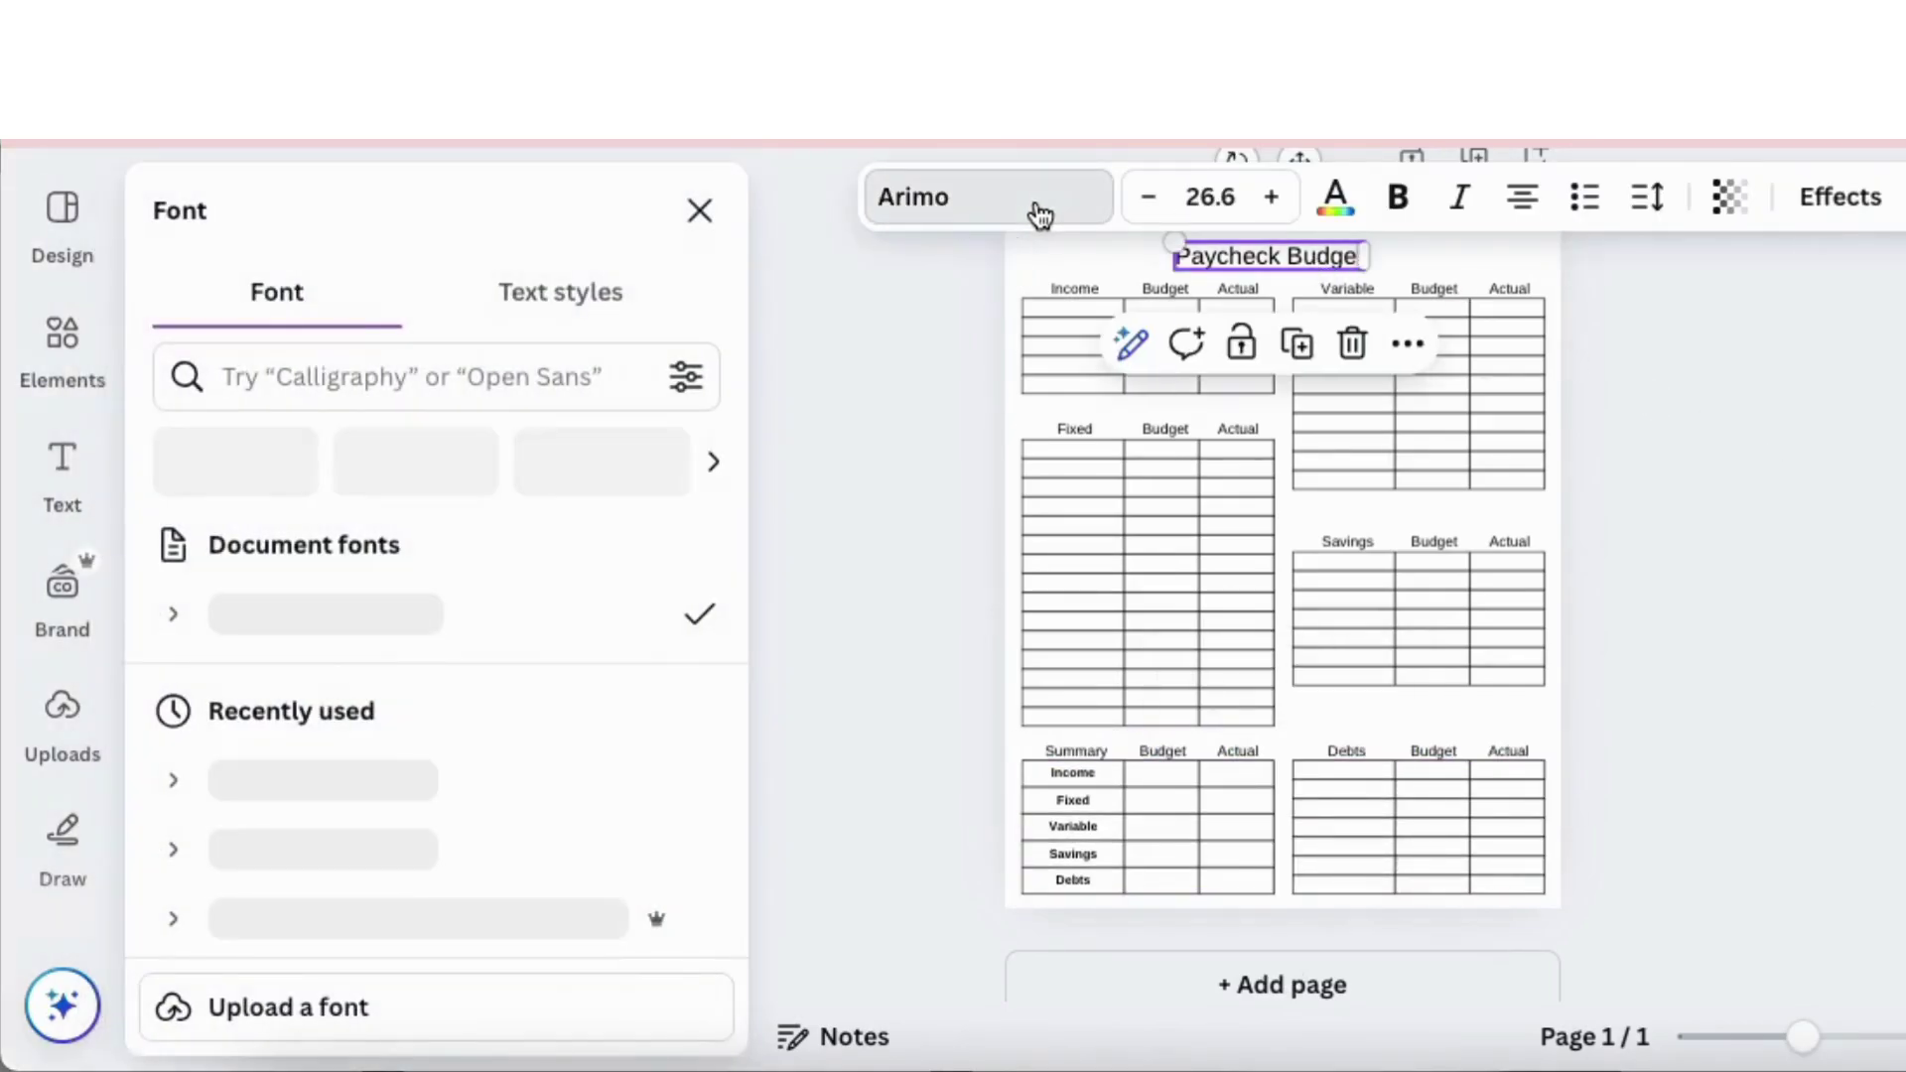
scroll(412, 830, "down", 8)
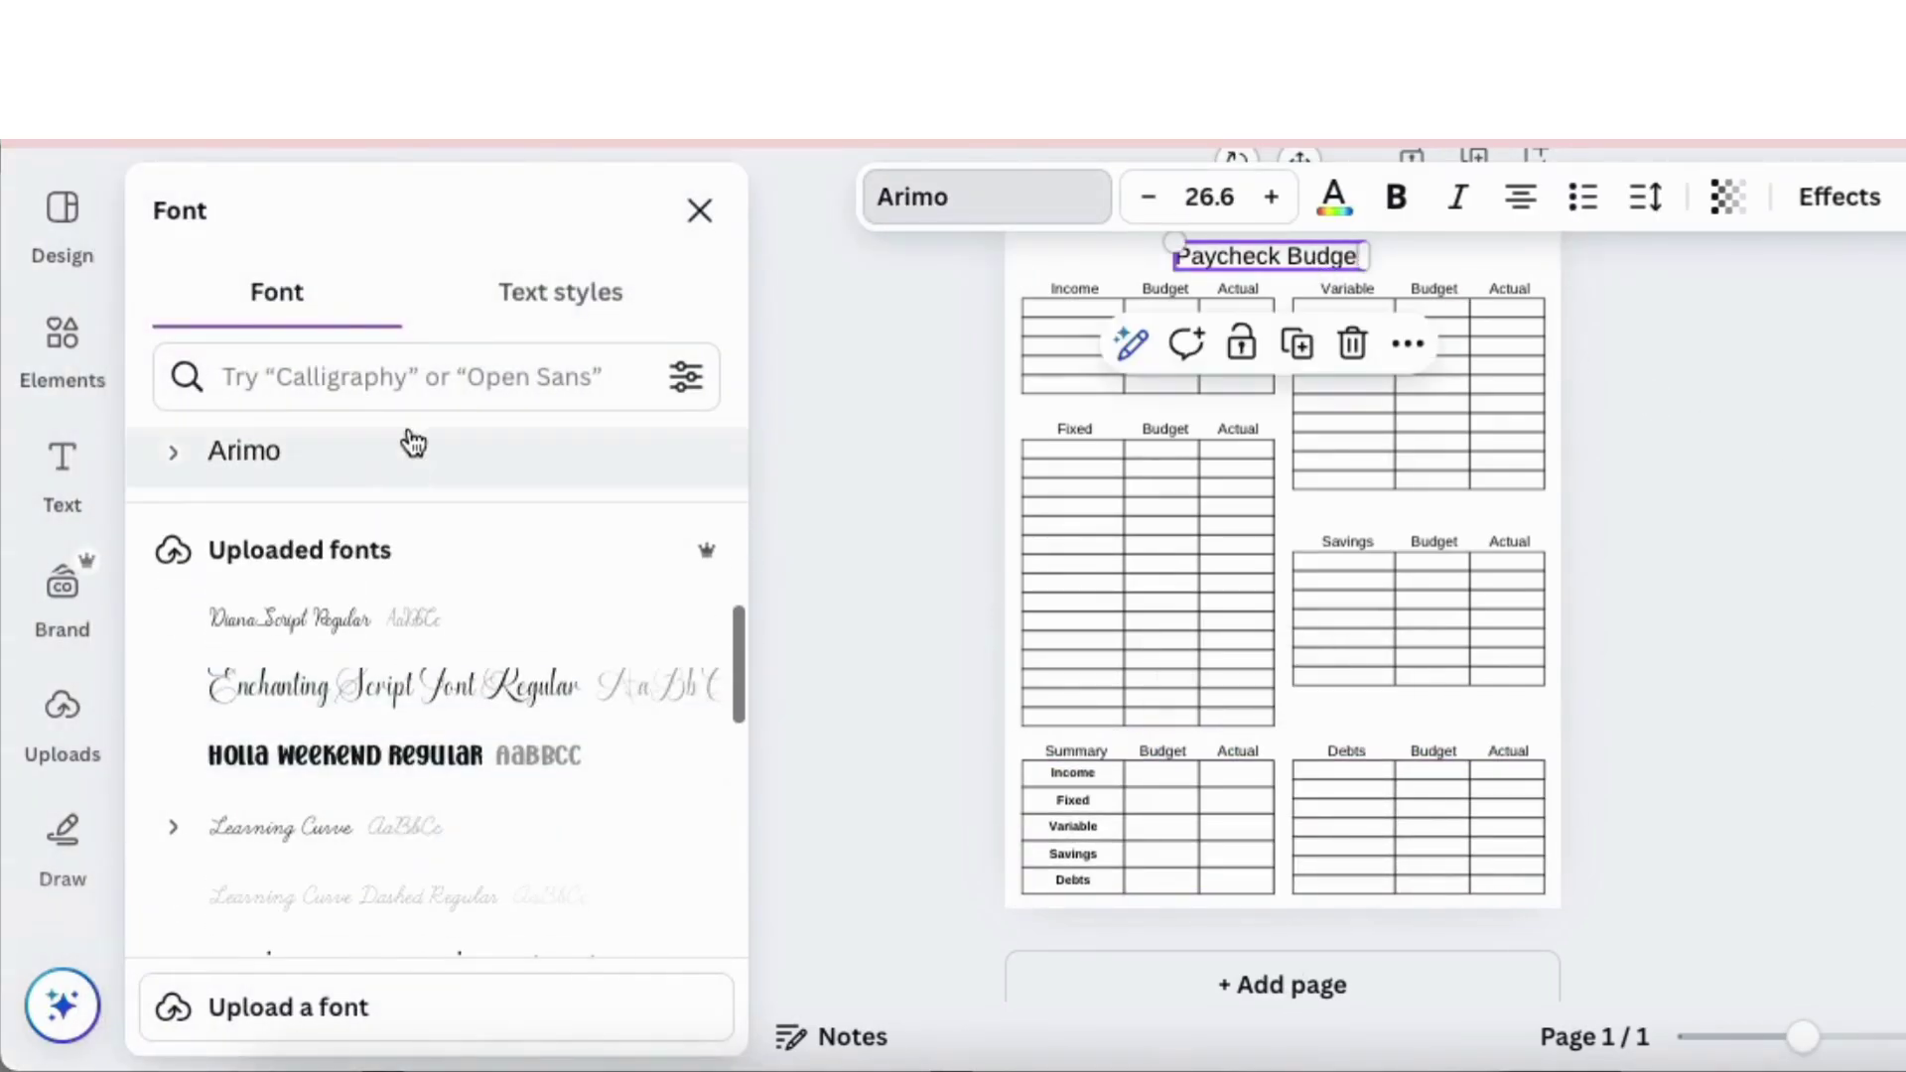
left_click(430, 366)
type("Cal")
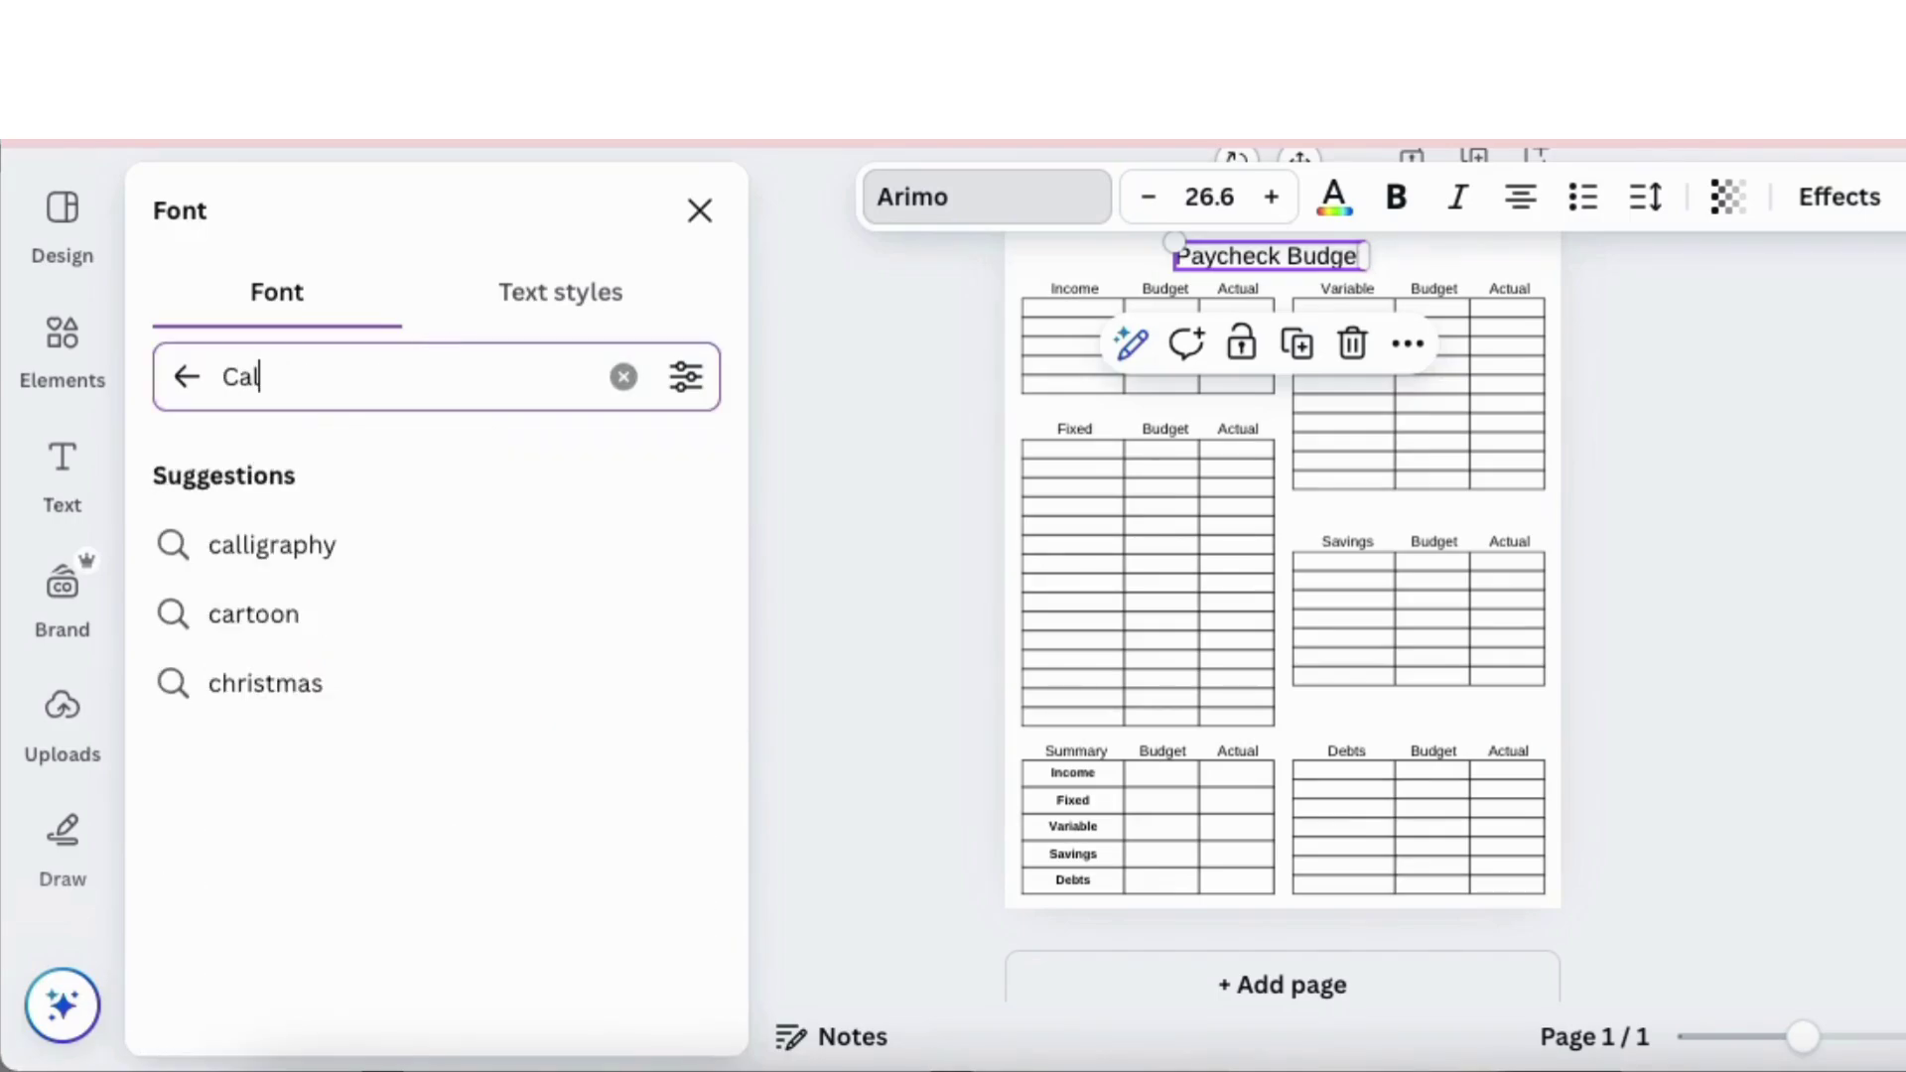
left_click(383, 541)
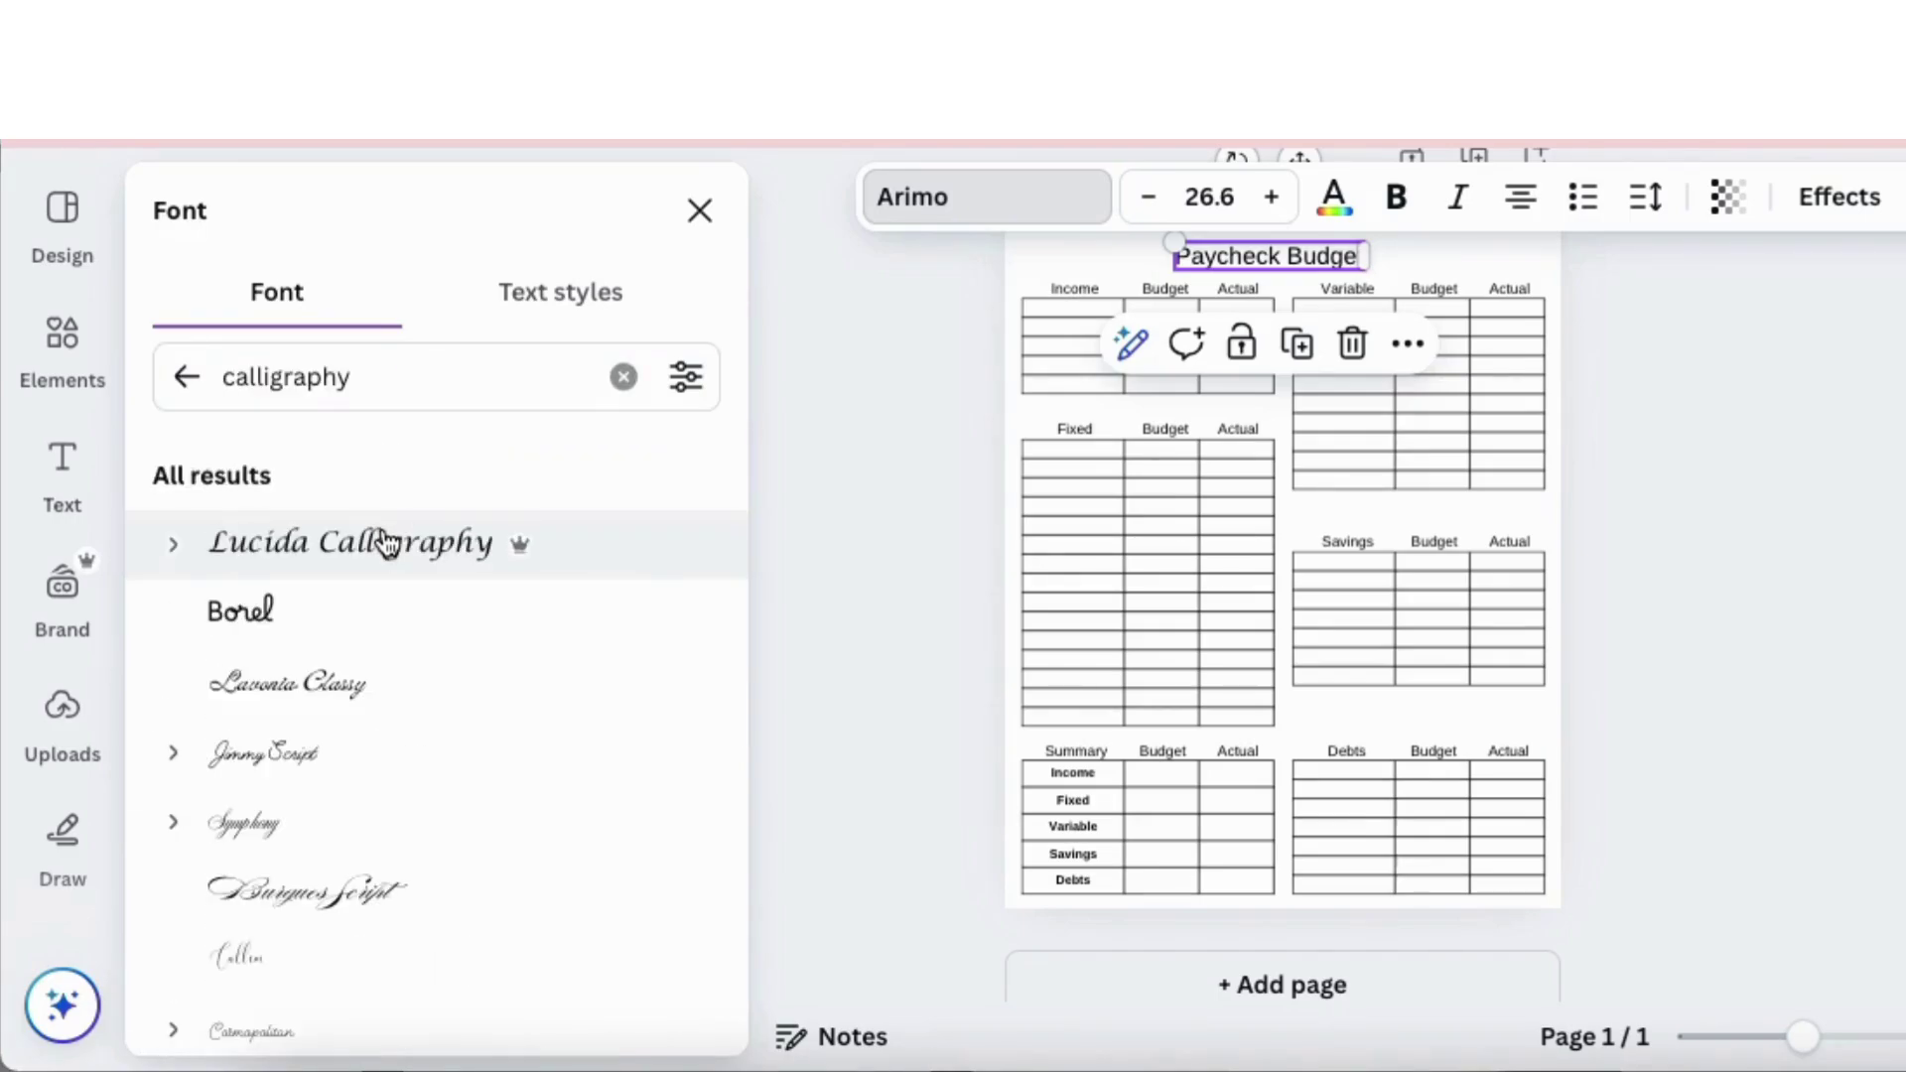
left_click(385, 544)
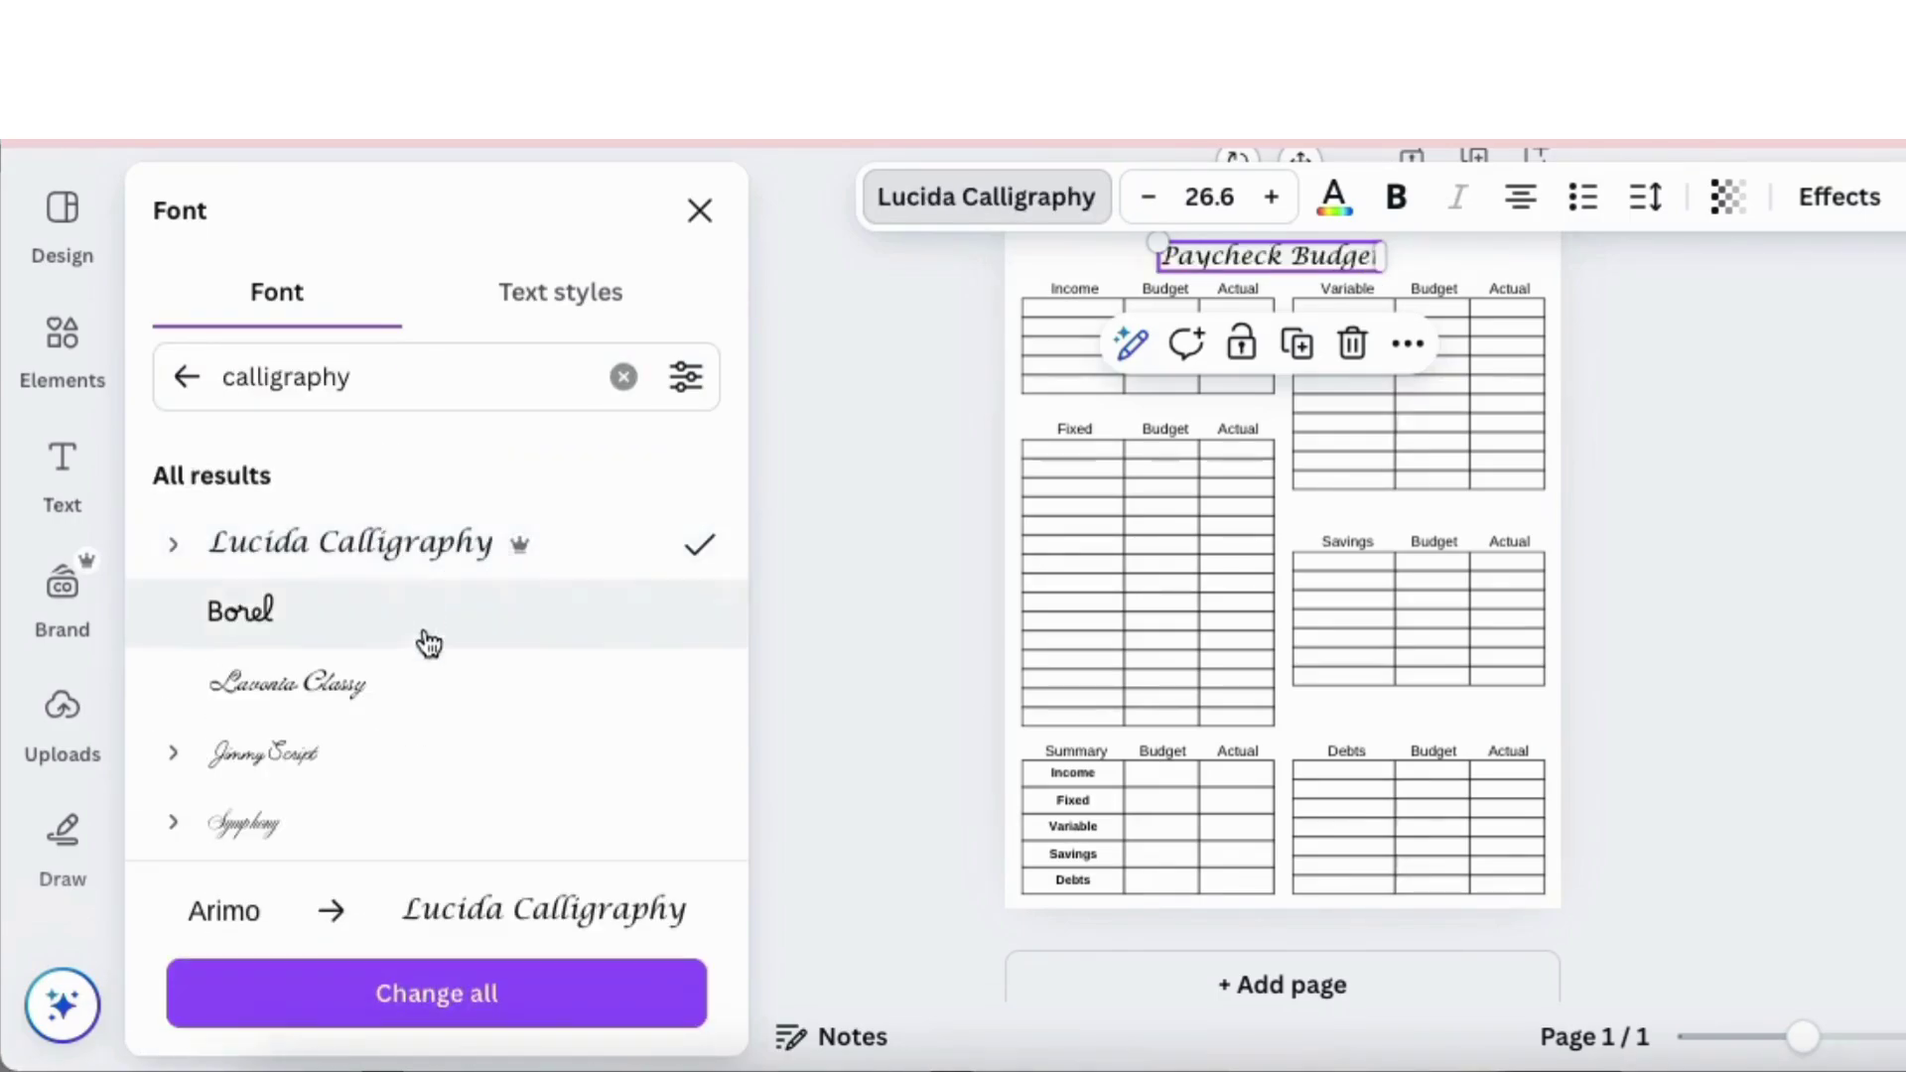
Step: Try other calligraphy fonts on the Paycheck Budget title, ending with a flowing script, and enlarge the text
scroll(413, 655, "down", 5)
left_click(465, 466)
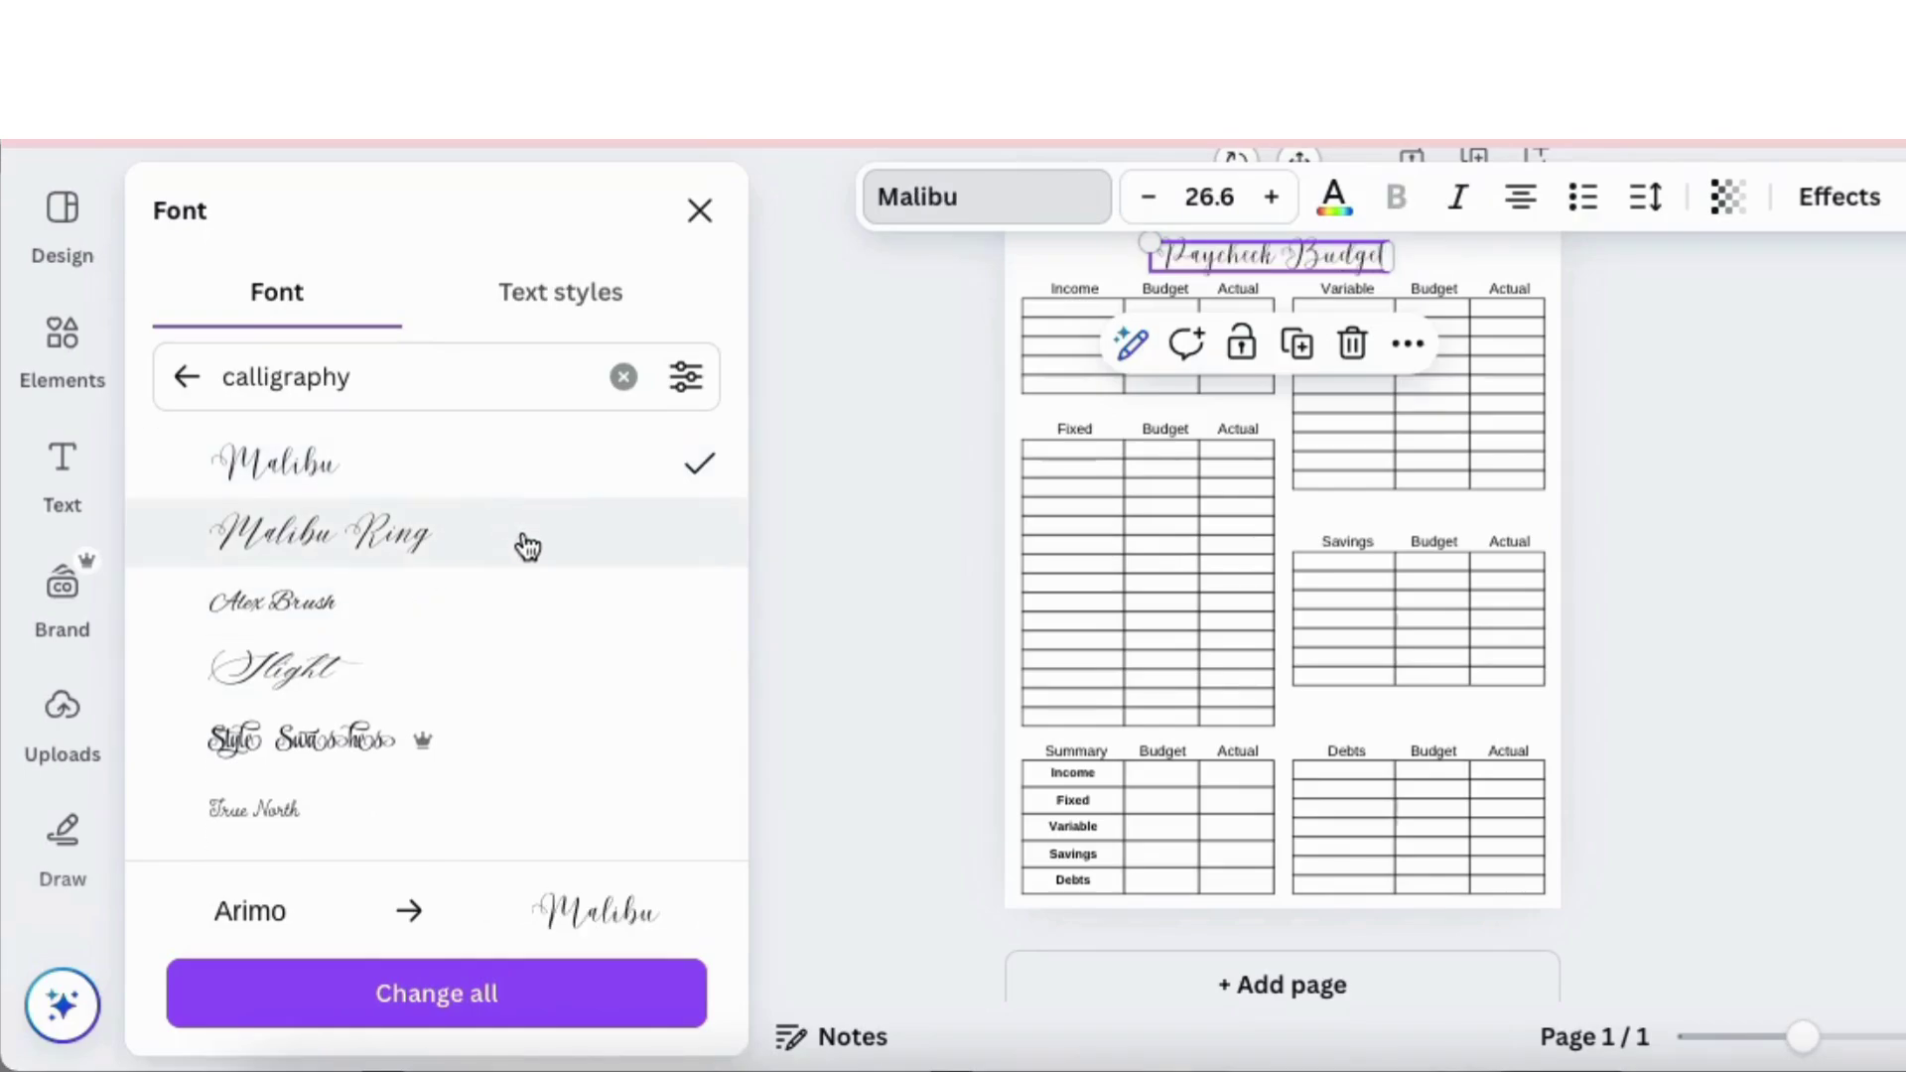
scroll(519, 596, "down", 2)
left_click(521, 645)
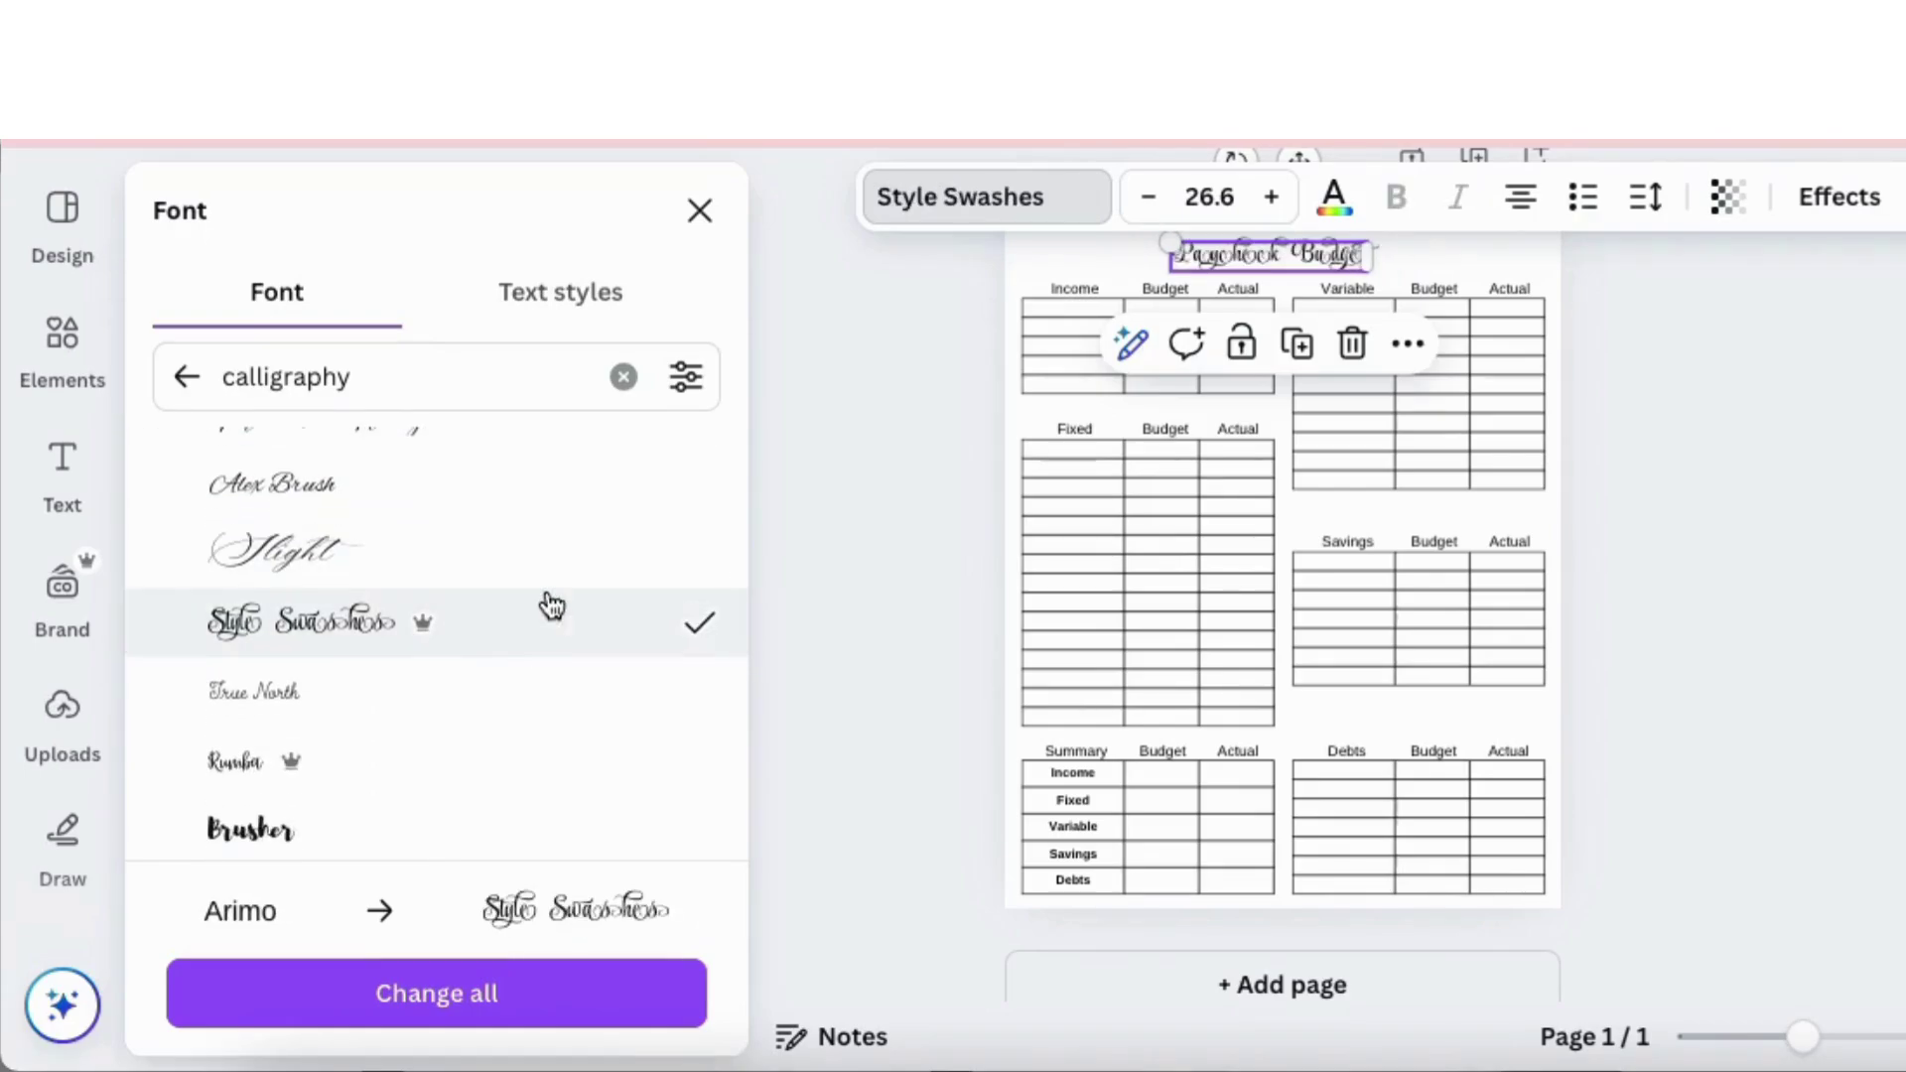
scroll(1778, 536, "up", 2)
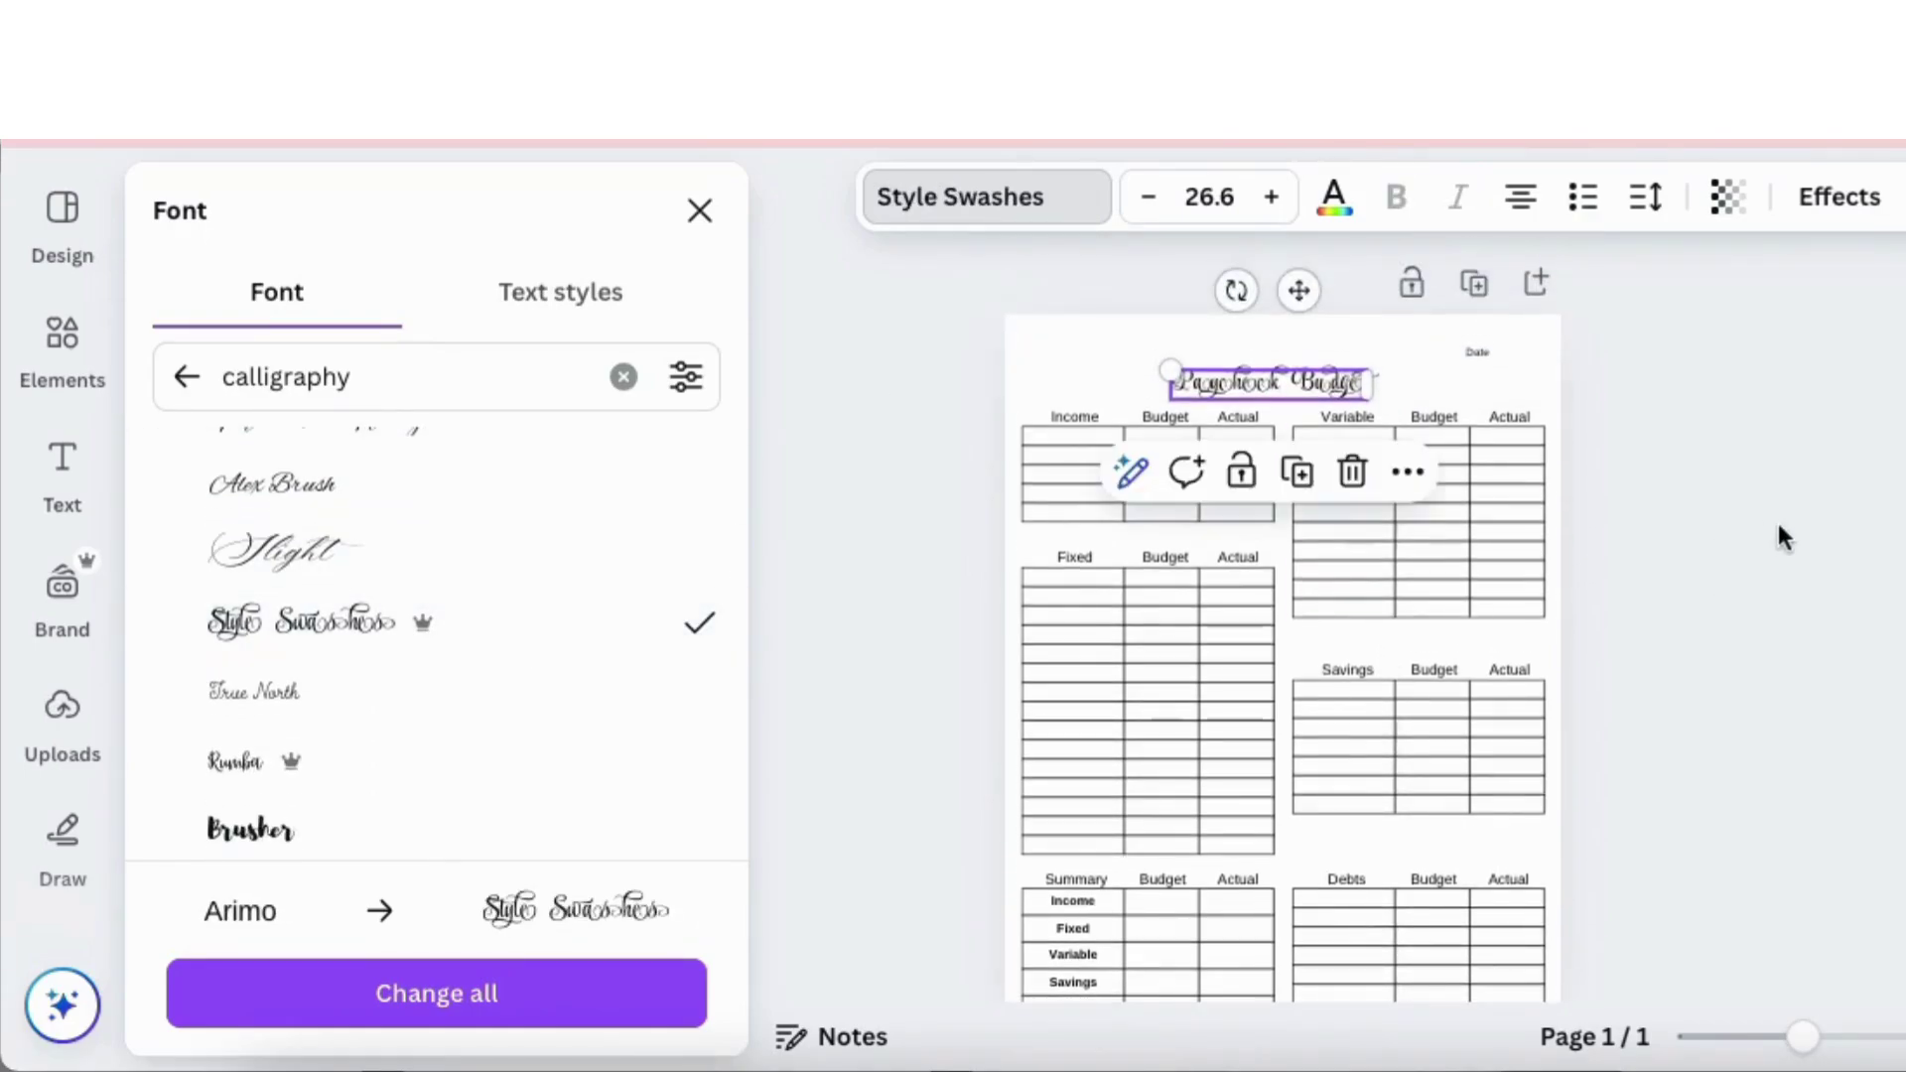
left_click(1271, 196)
Step: Add a straight horizontal line just above the Date label and reduce its line weight
left_click(63, 362)
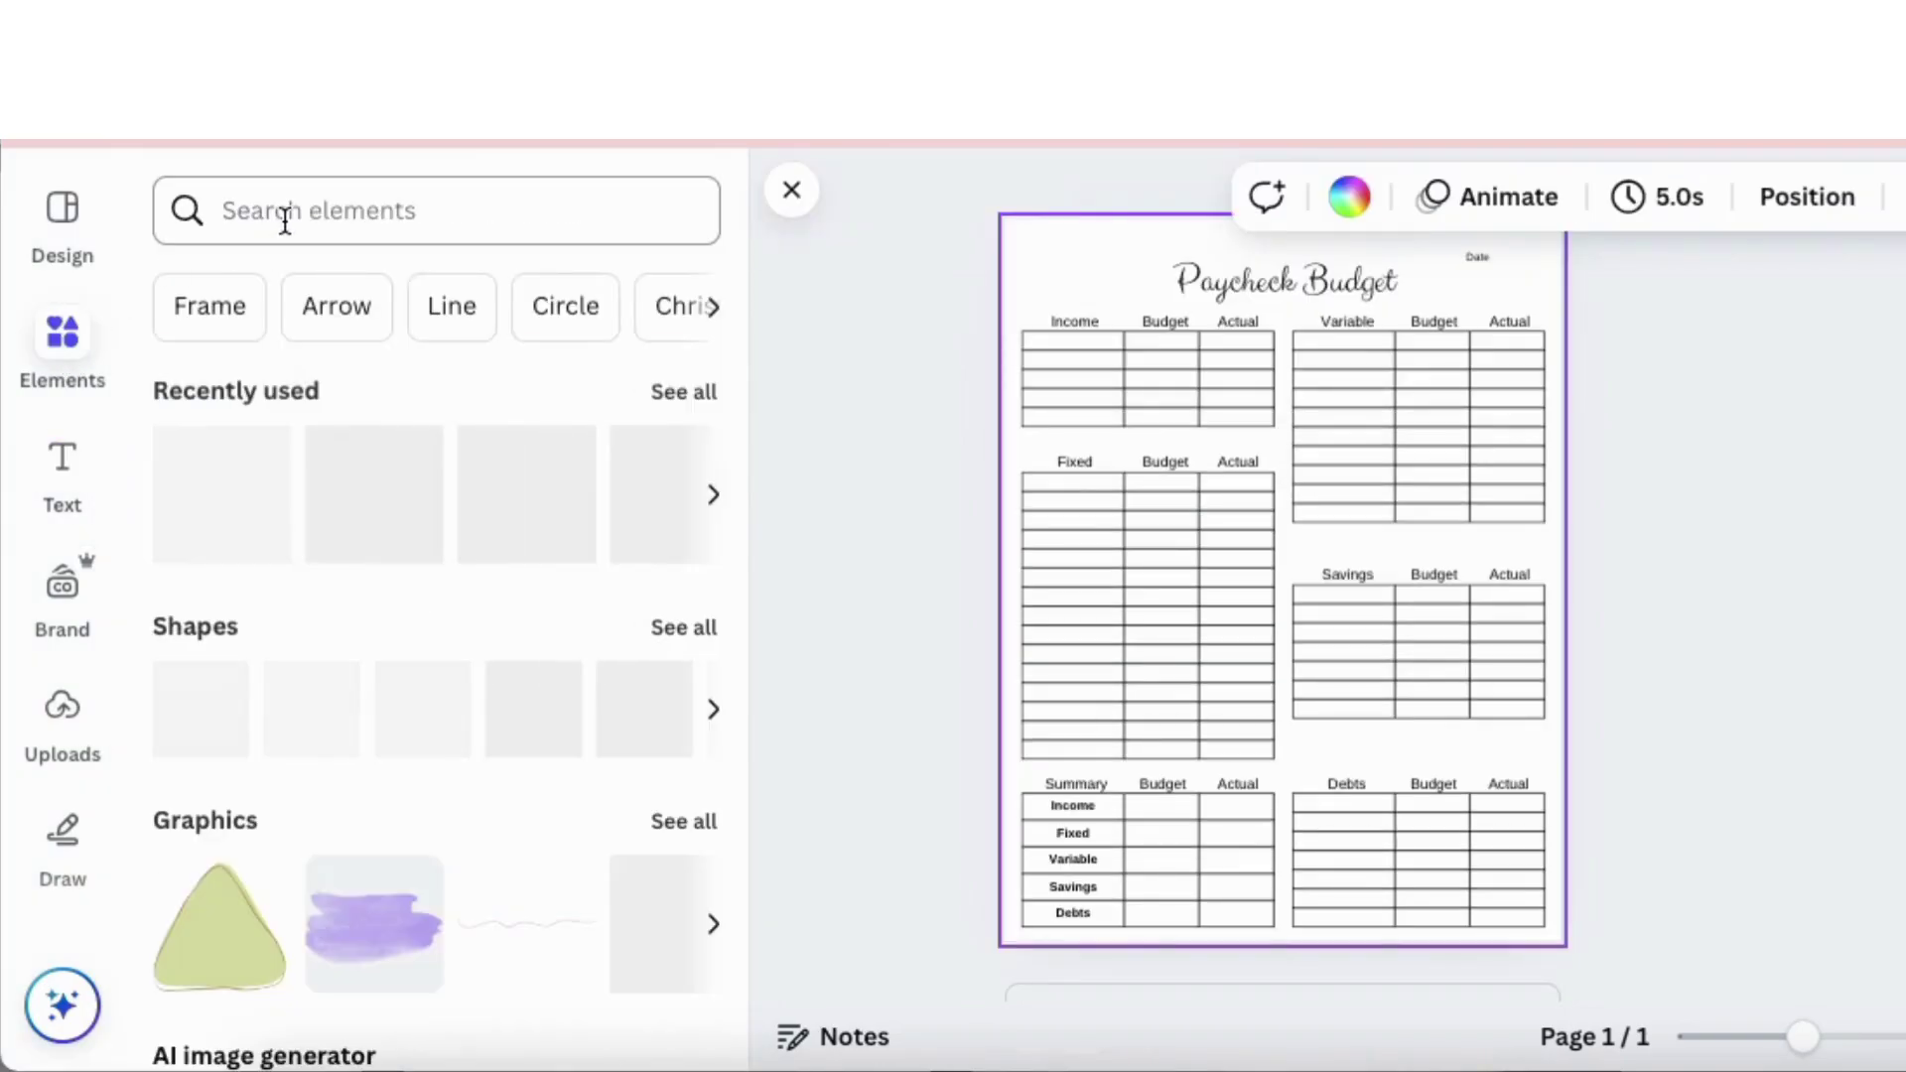
left_click(447, 709)
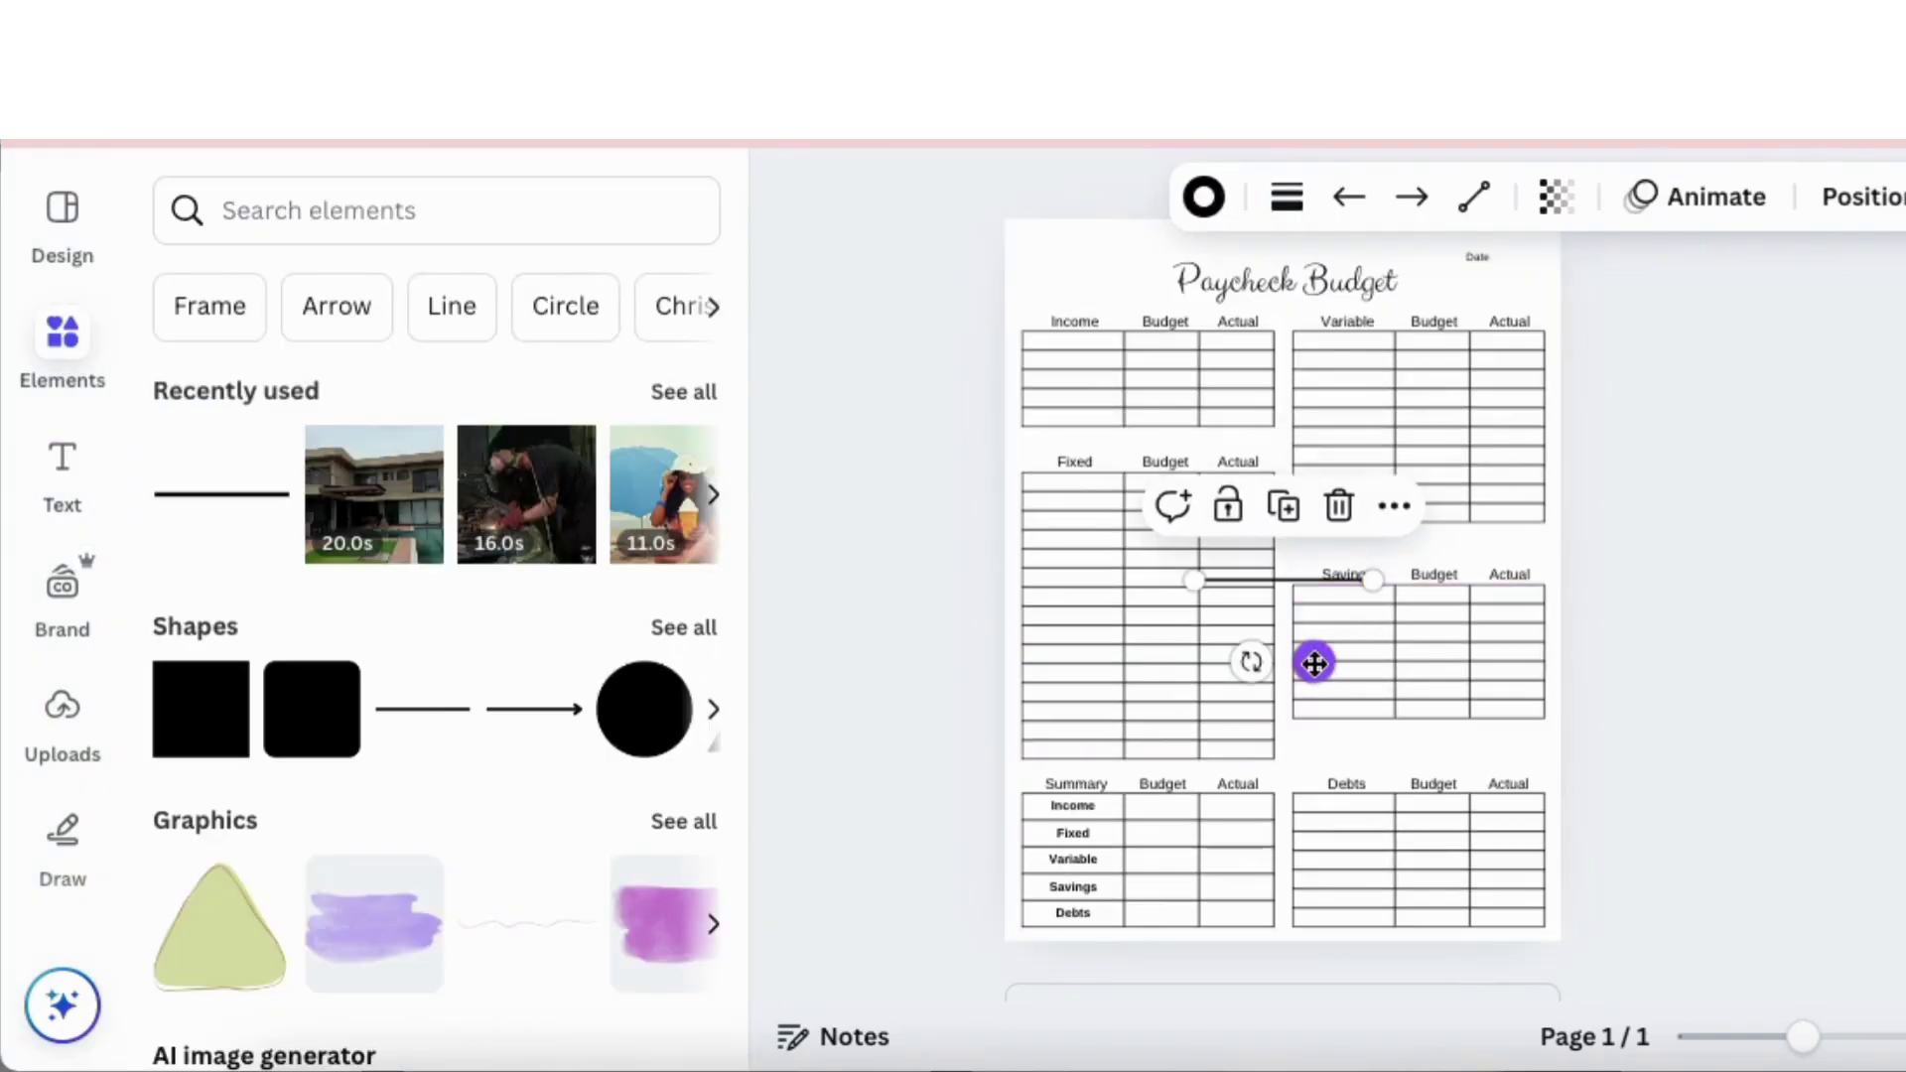
left_click_drag(1315, 664, 1498, 328)
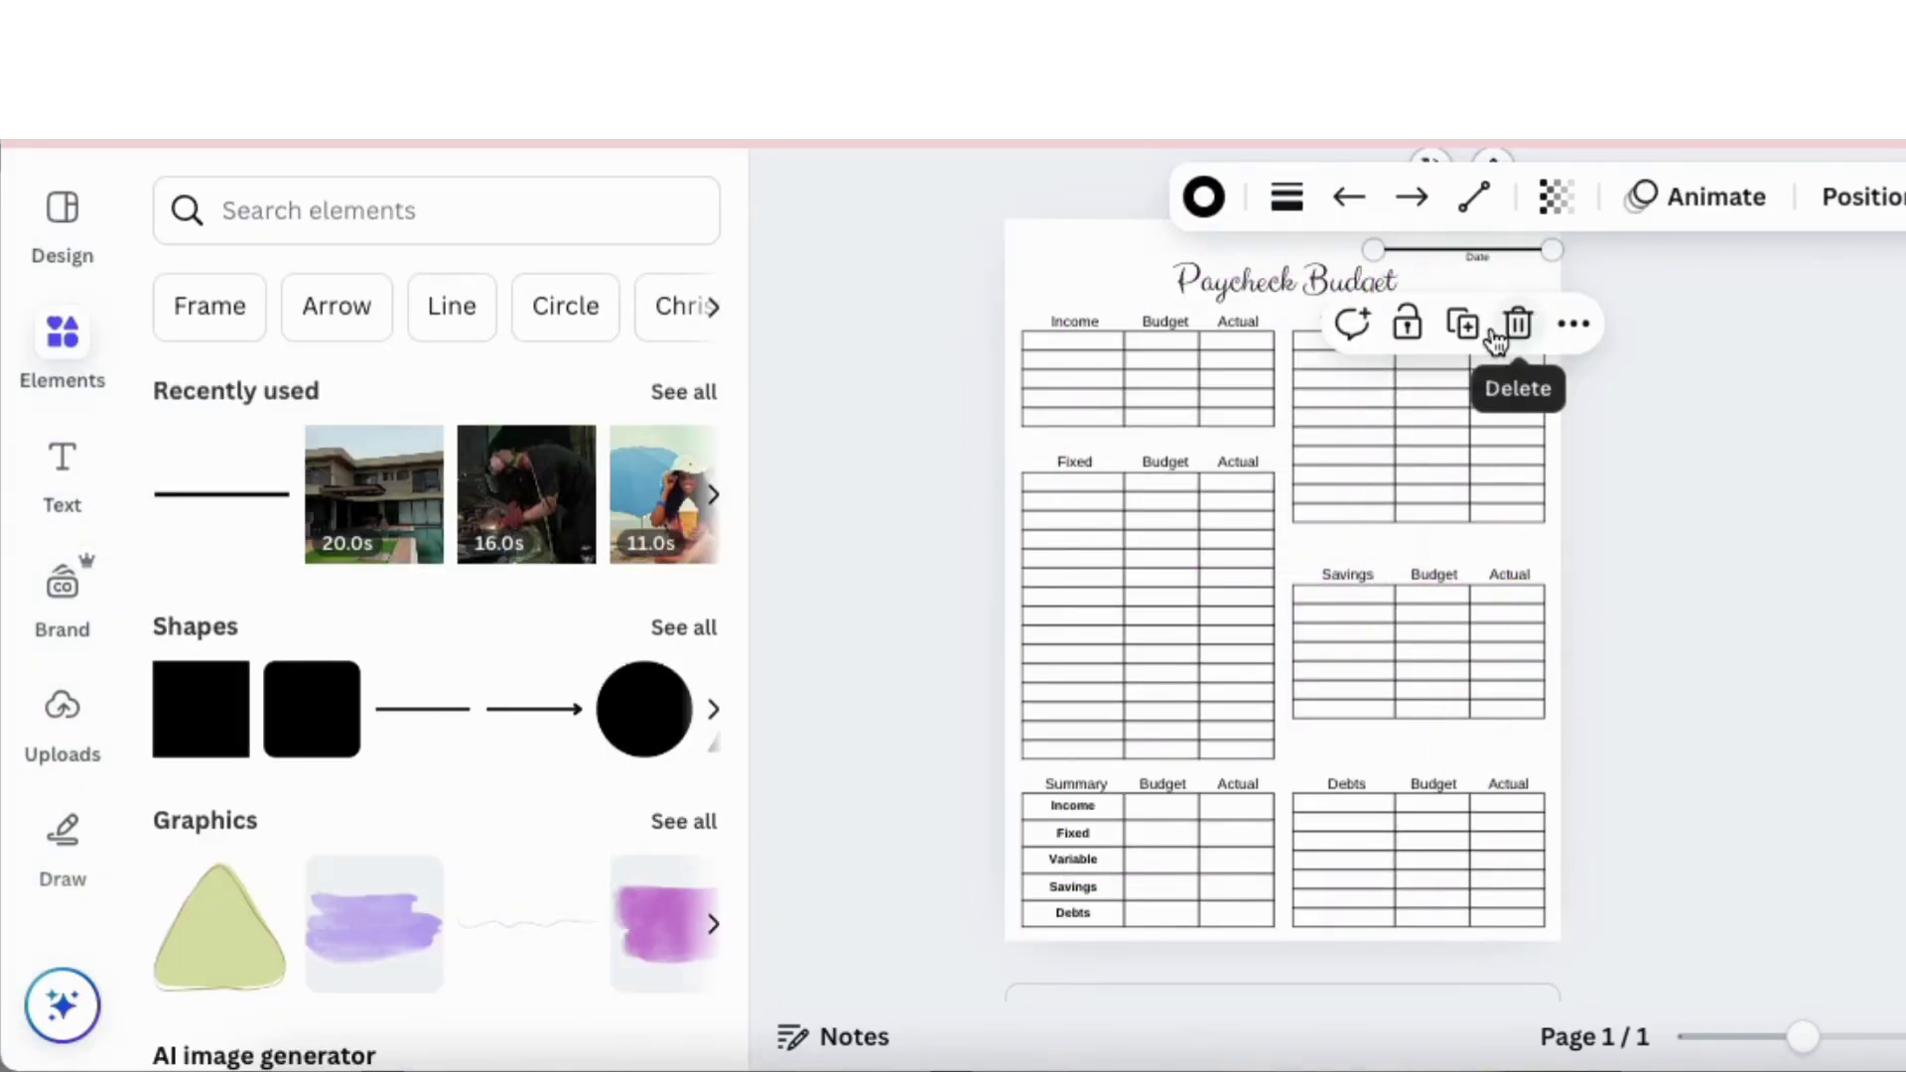
left_click(1287, 196)
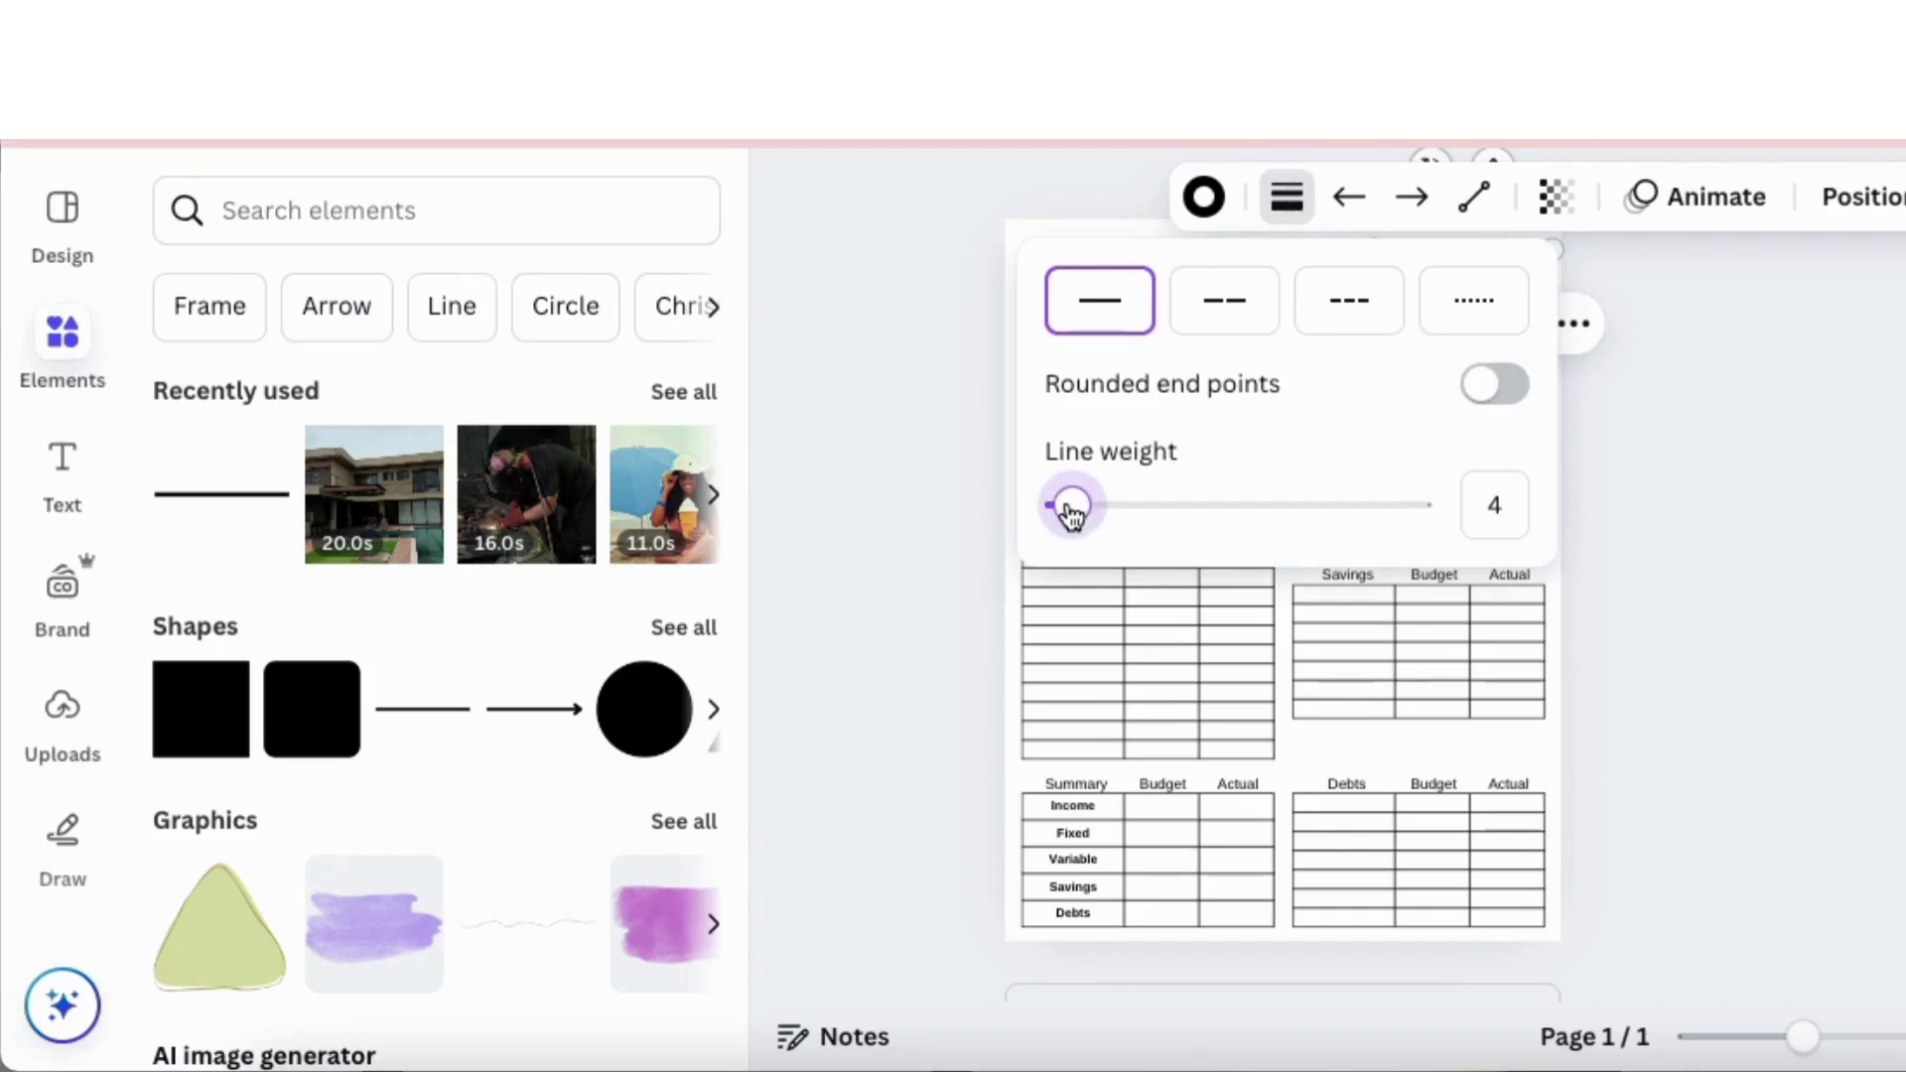
left_click(1820, 611)
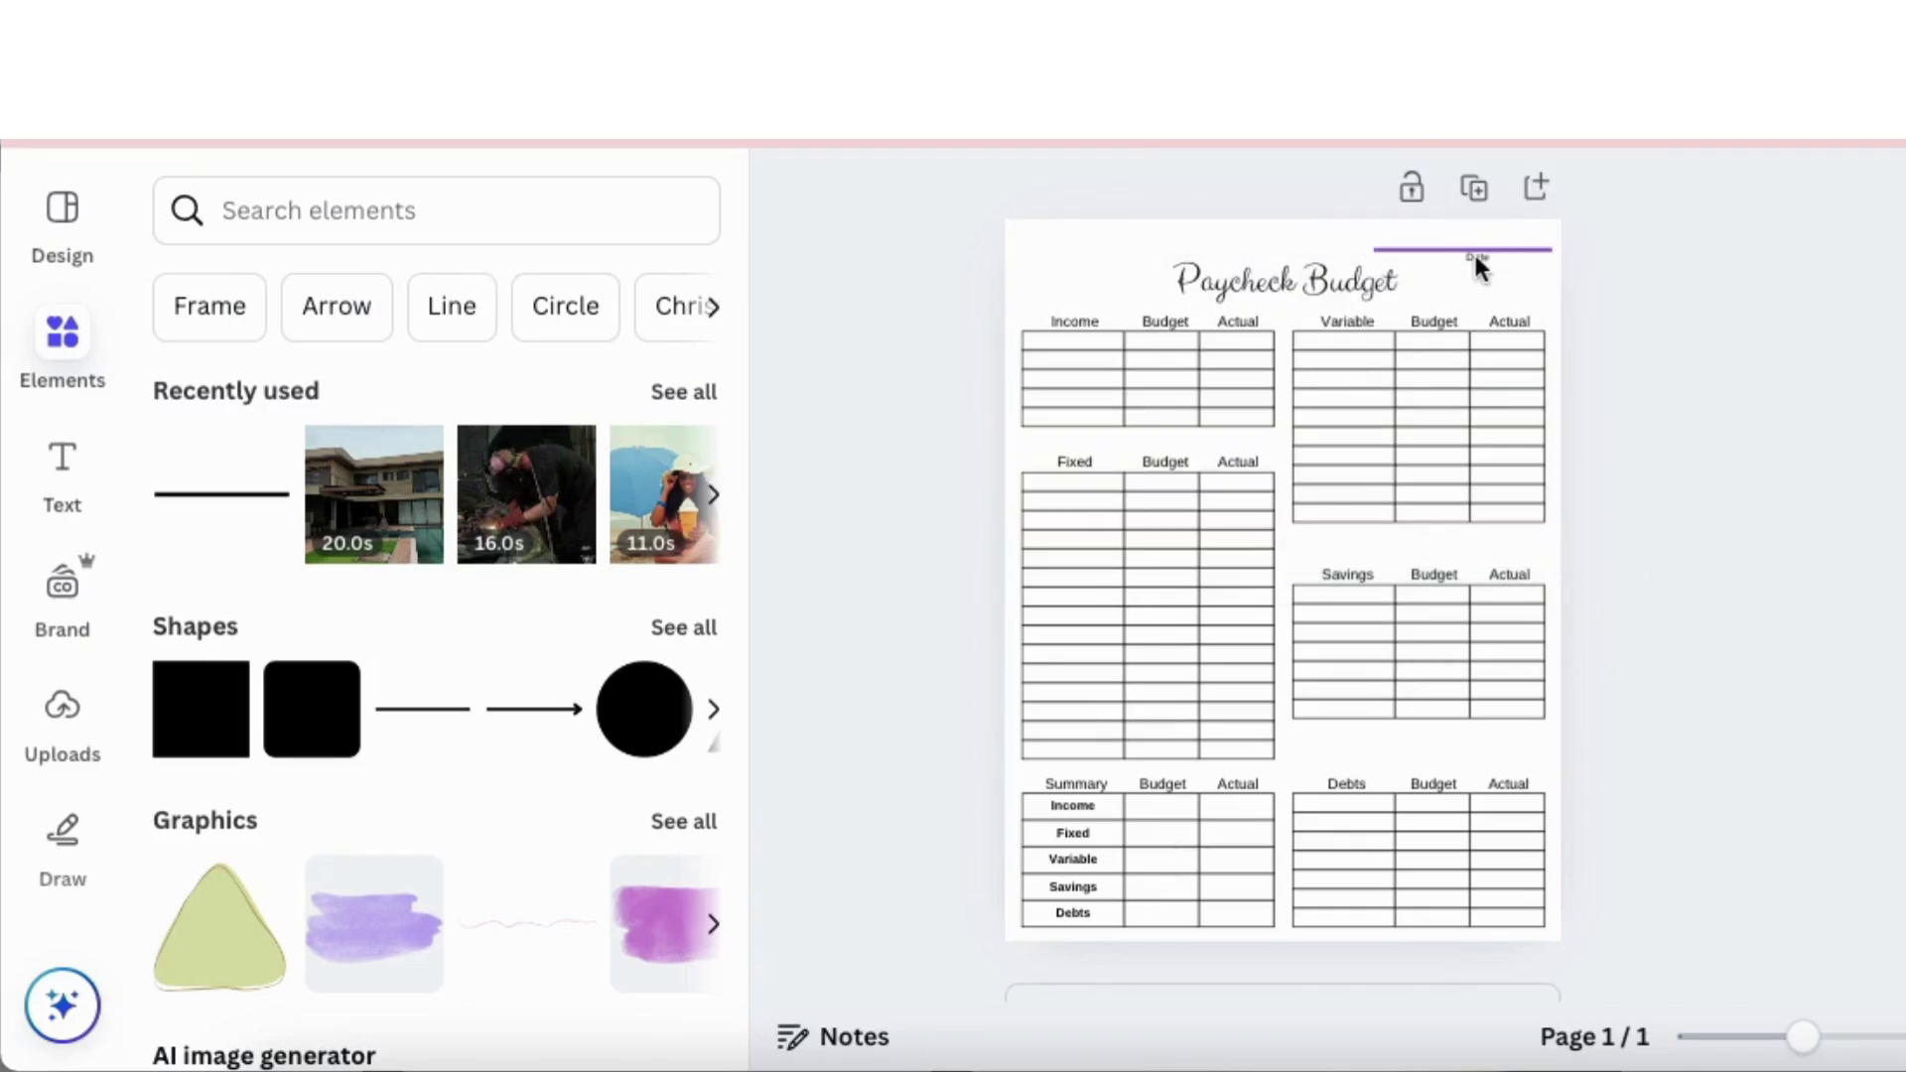
Step: Shift the Date label slightly to the left beneath the line
left_click_drag(1802, 1036, 1825, 1037)
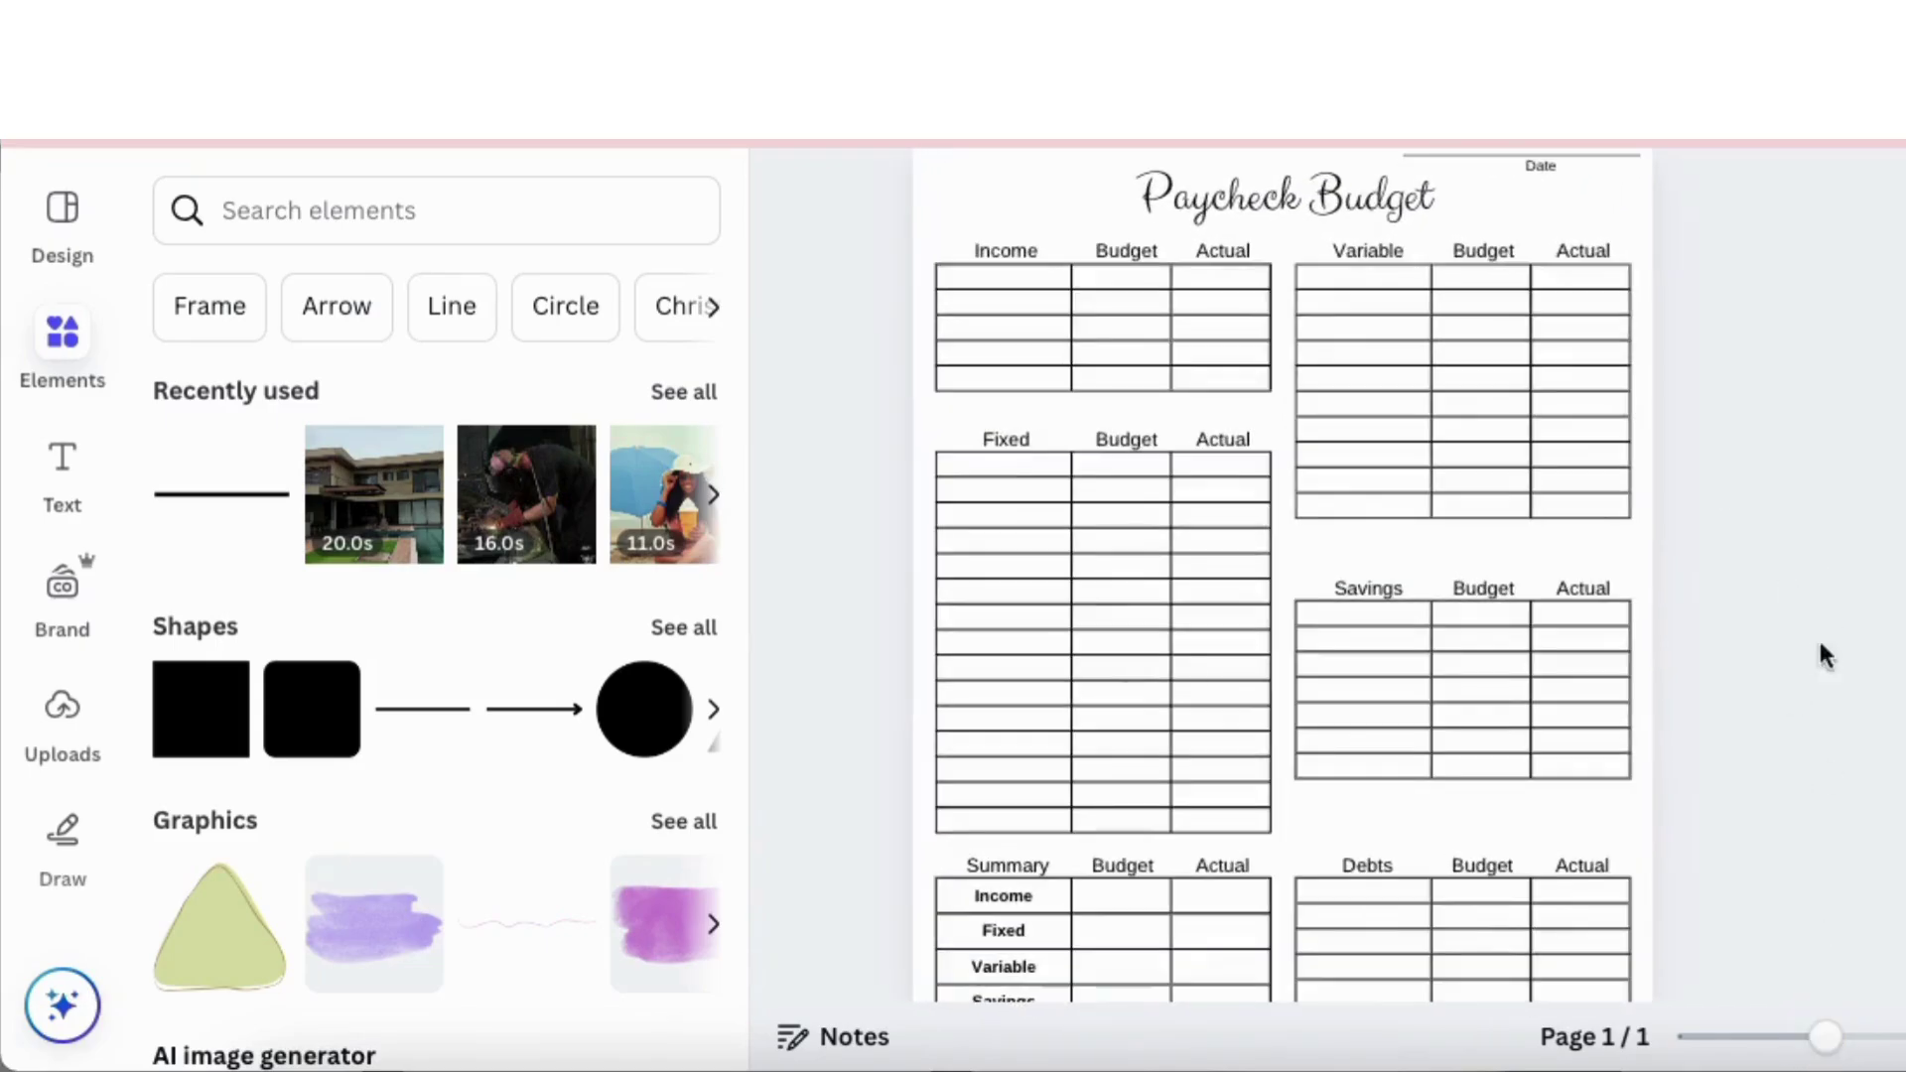
scroll(1596, 427, "up", 3)
left_click(1534, 367)
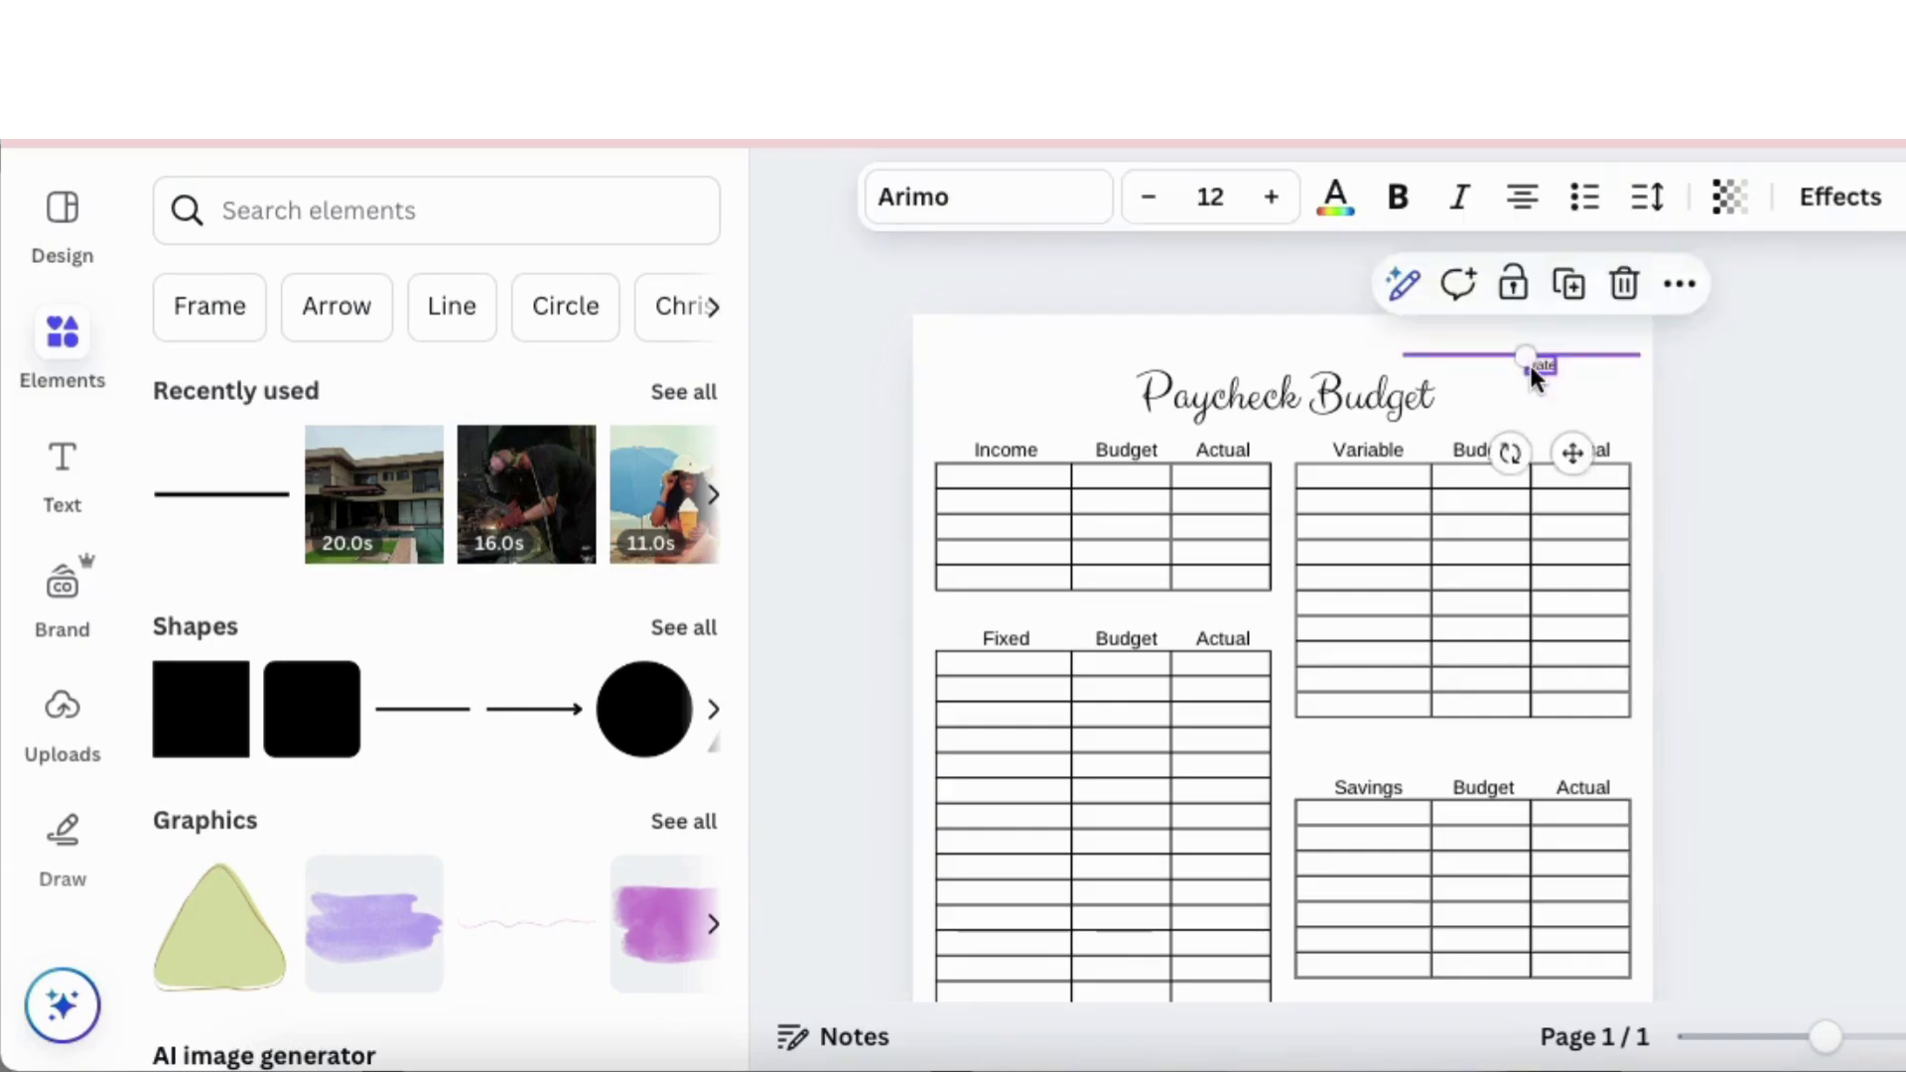
left_click(1700, 354)
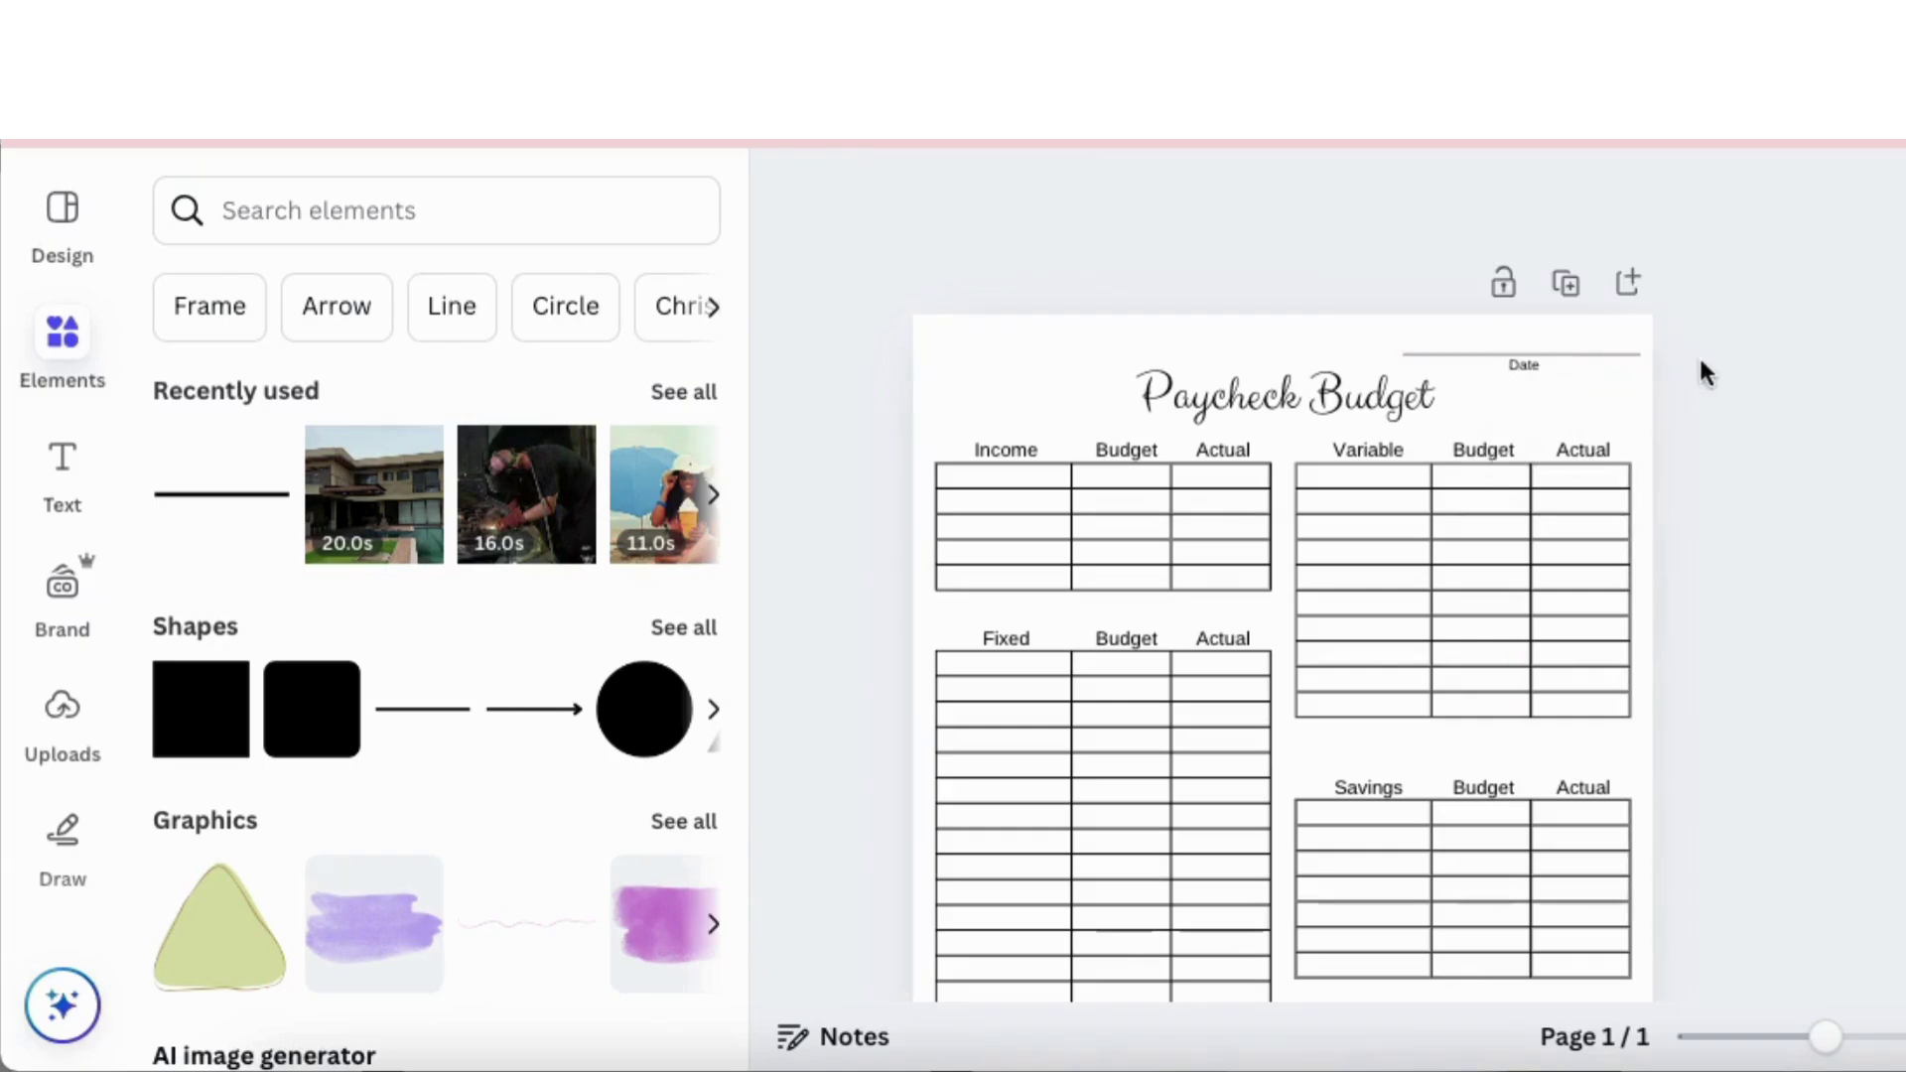
Step: Shorten the line above the Date label from its right end and raise it slightly
left_click(1589, 354)
left_click_drag(1642, 354, 1598, 354)
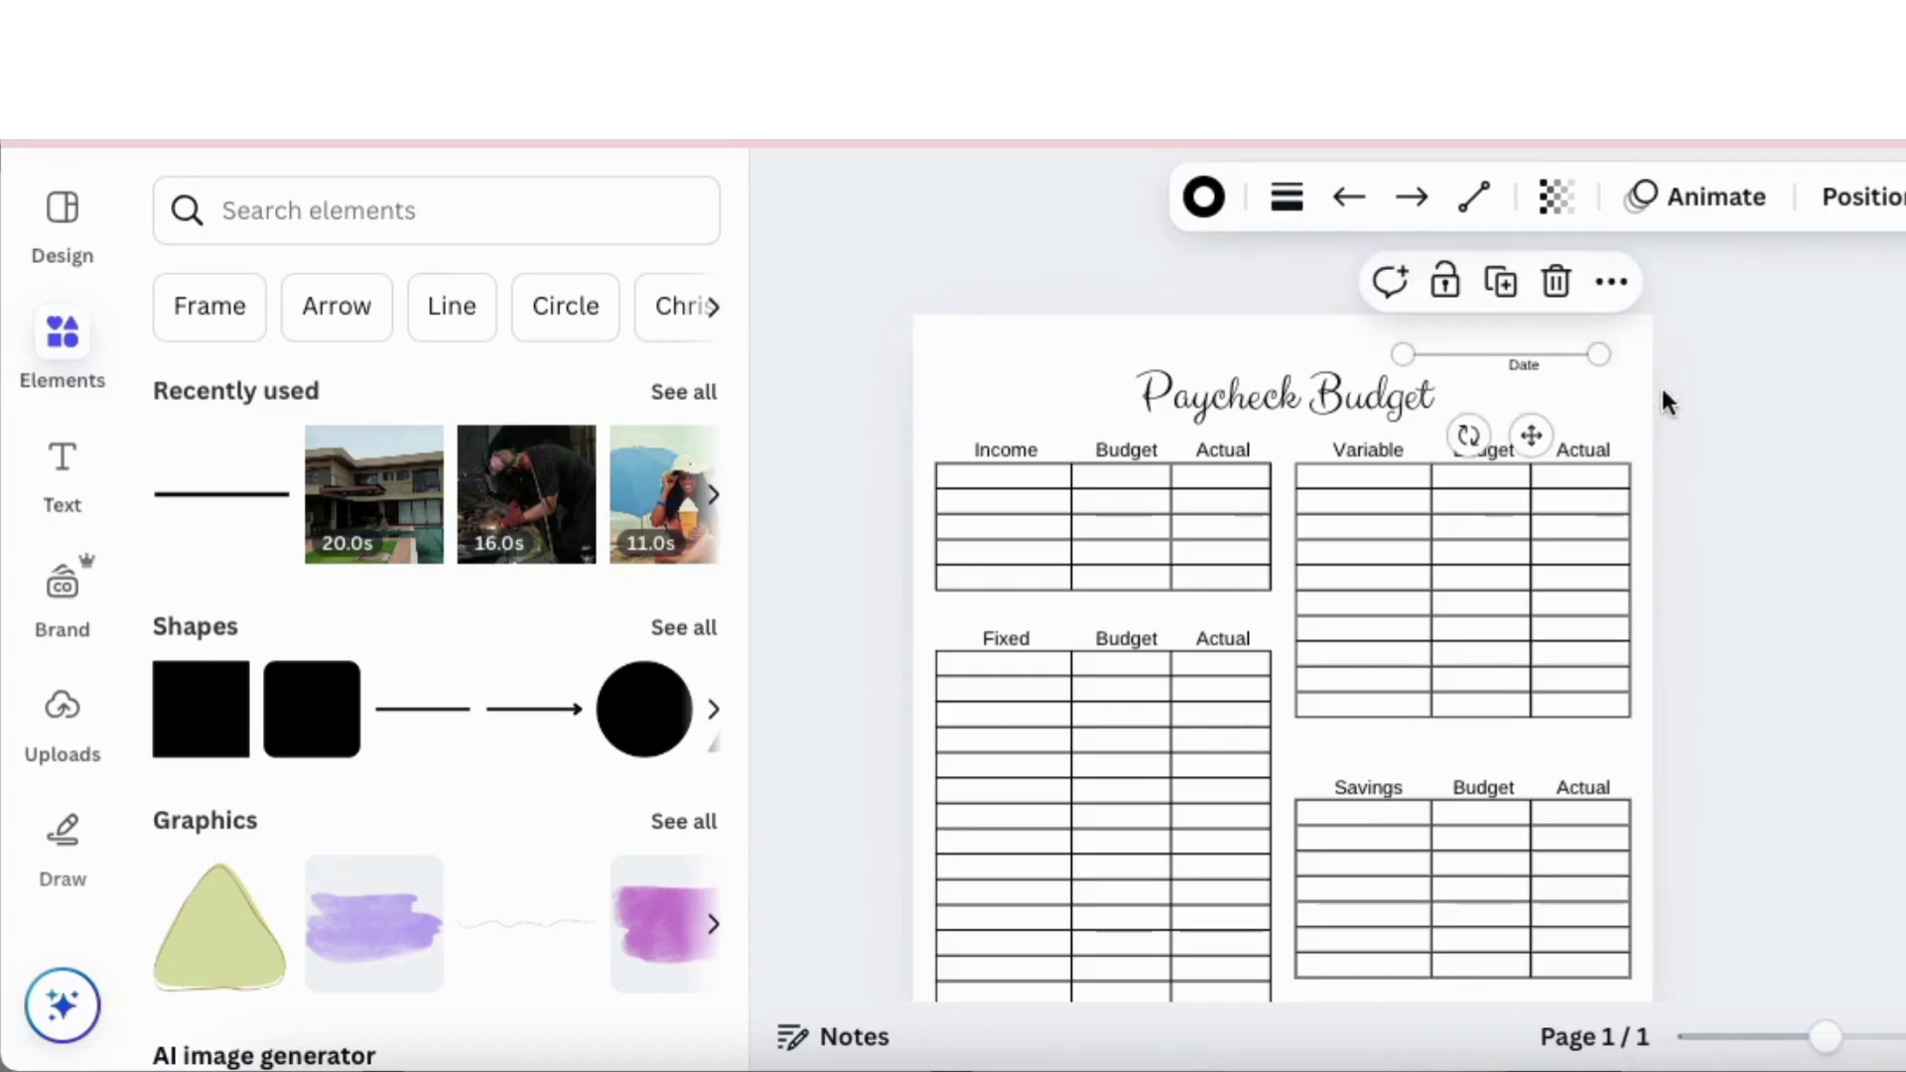
left_click(1660, 384)
left_click(1530, 355)
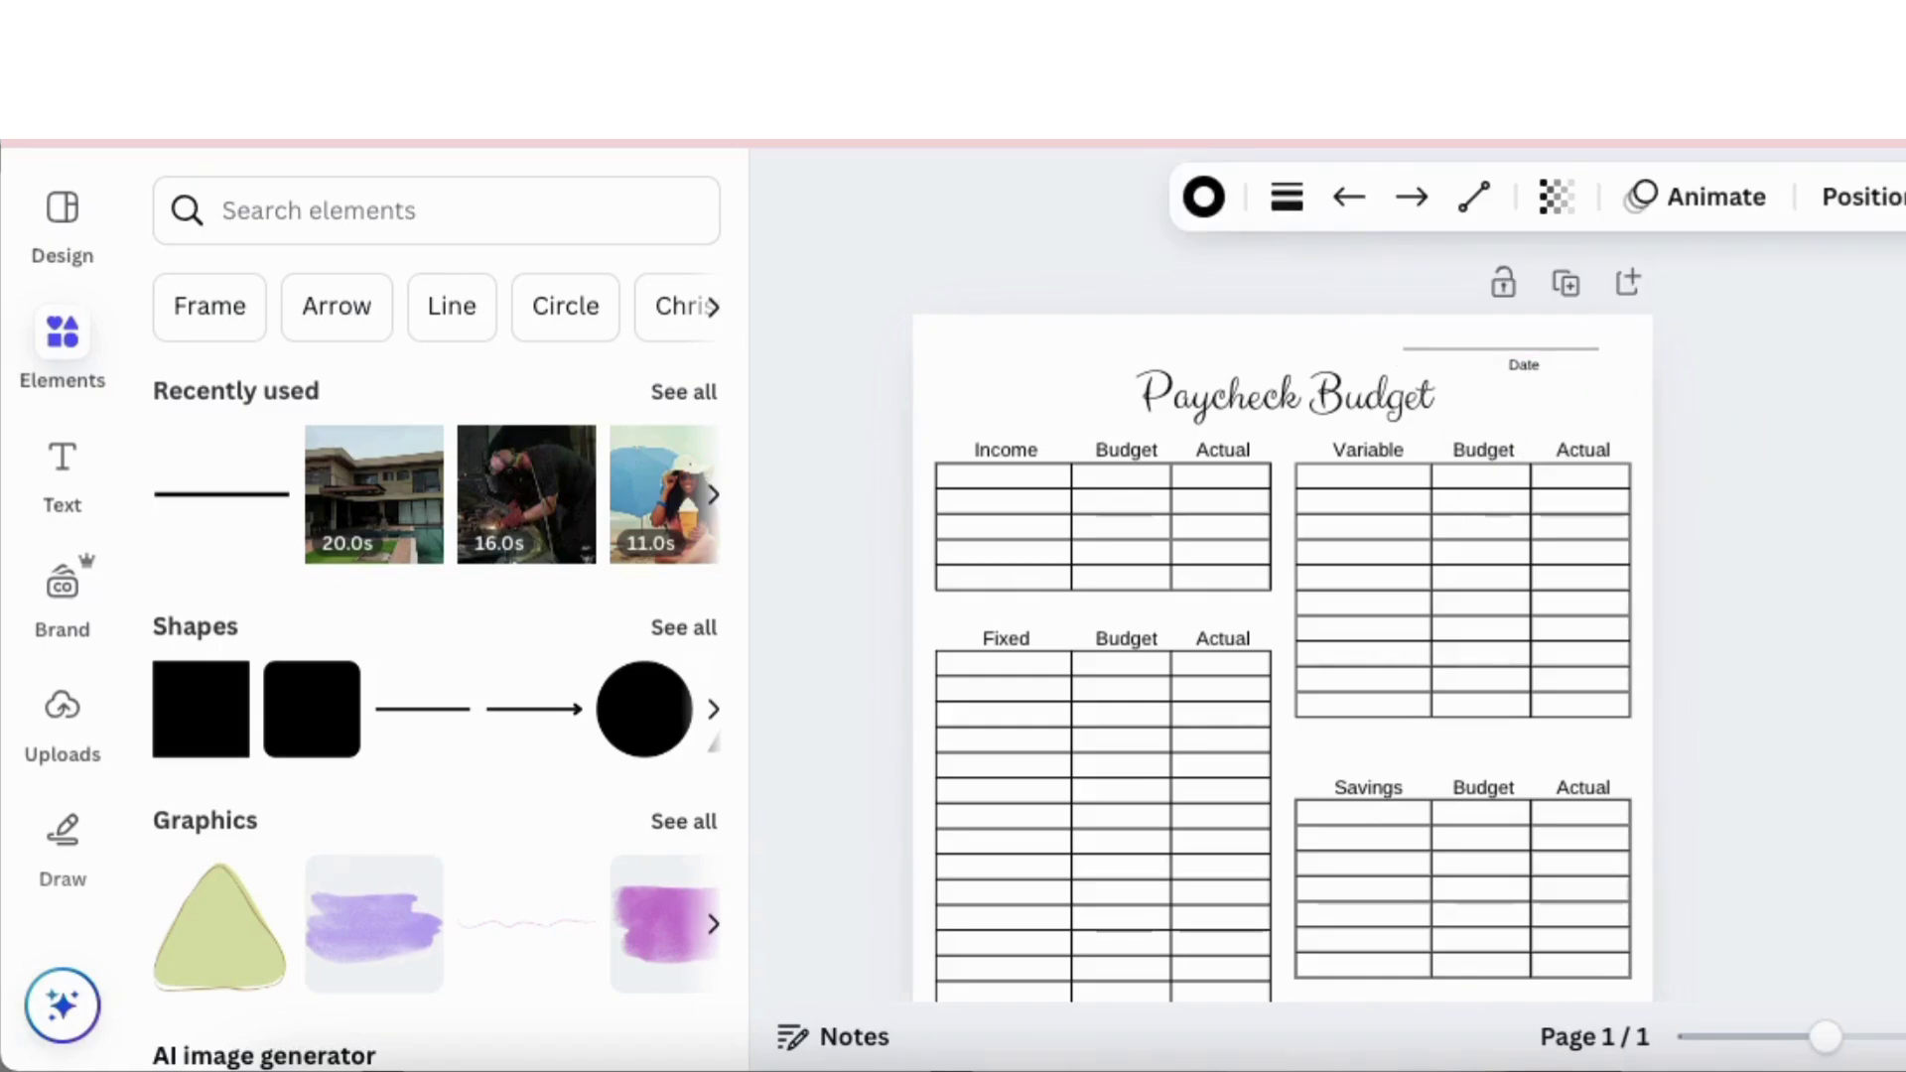
Step: Center-align the line and the Date label with each other and move the pair closer to the page's upper-right corner
left_click(1519, 368)
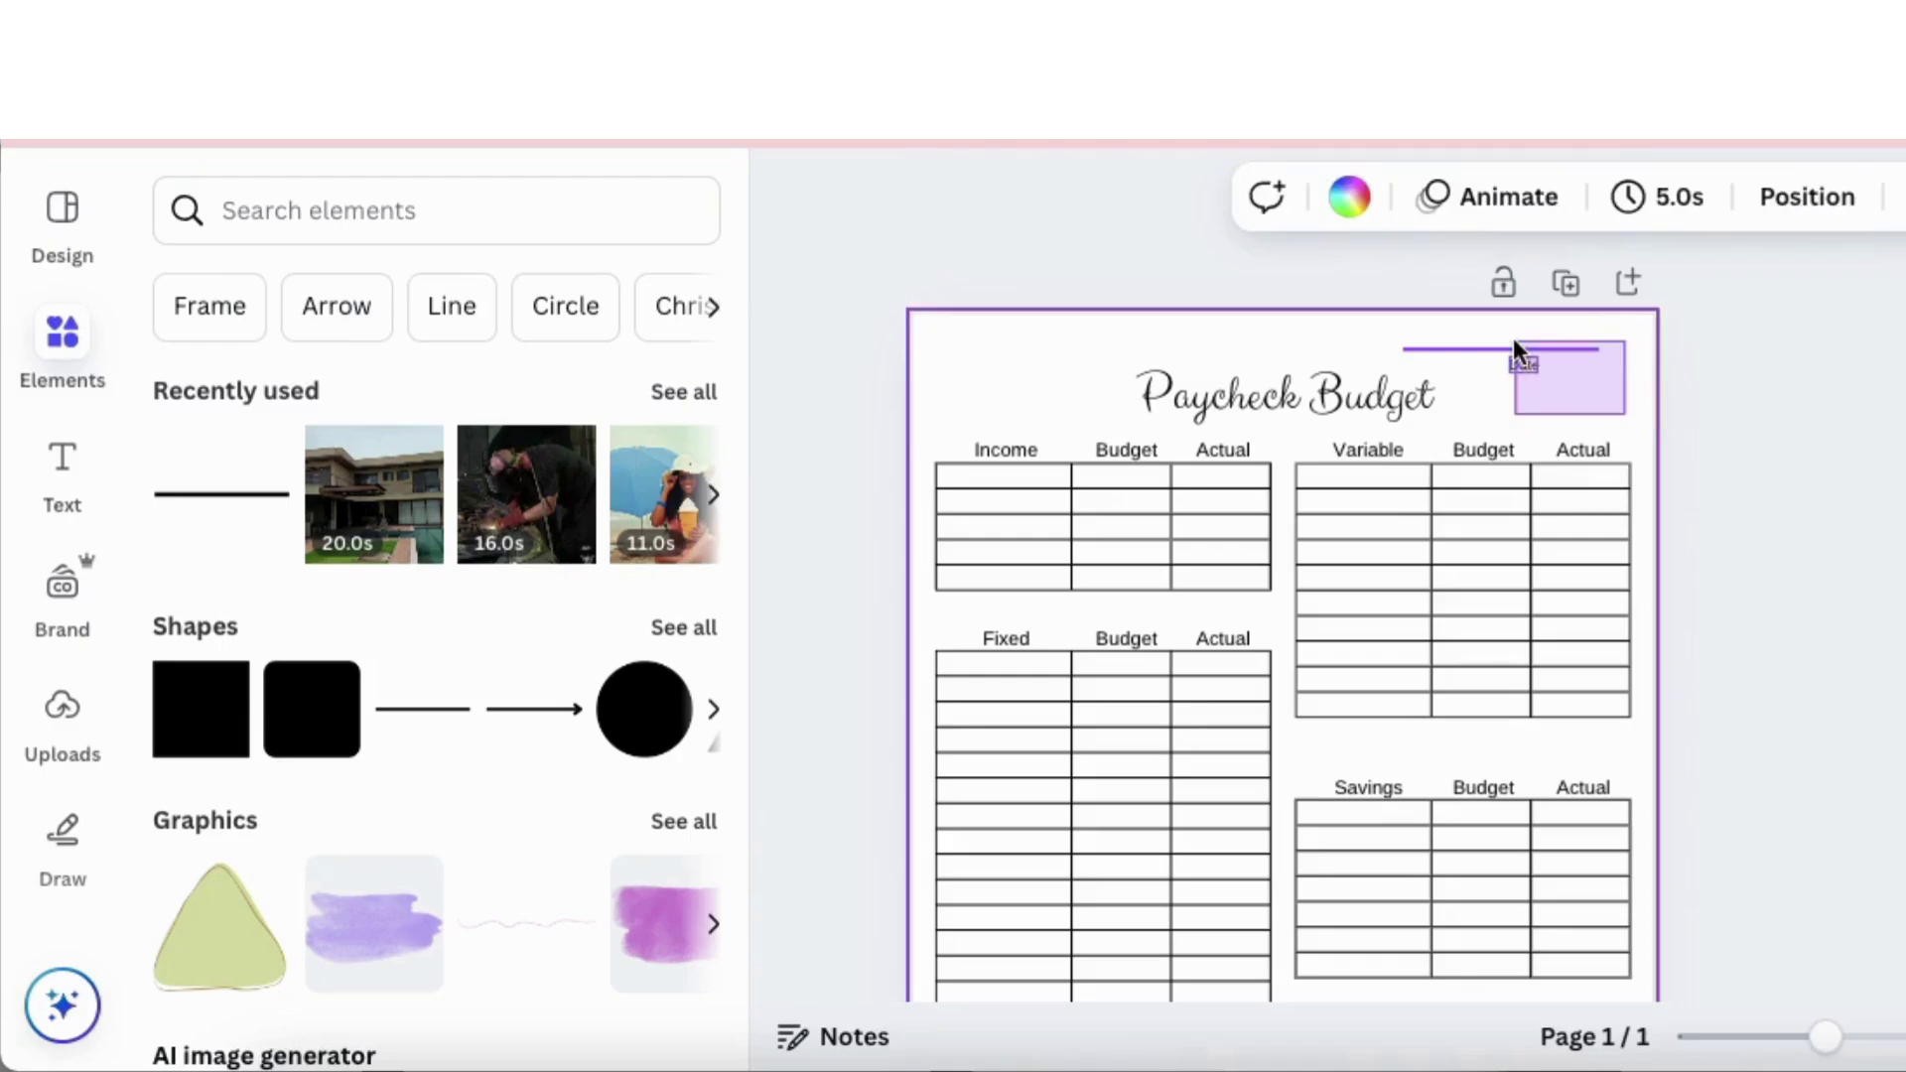
left_click(1521, 364)
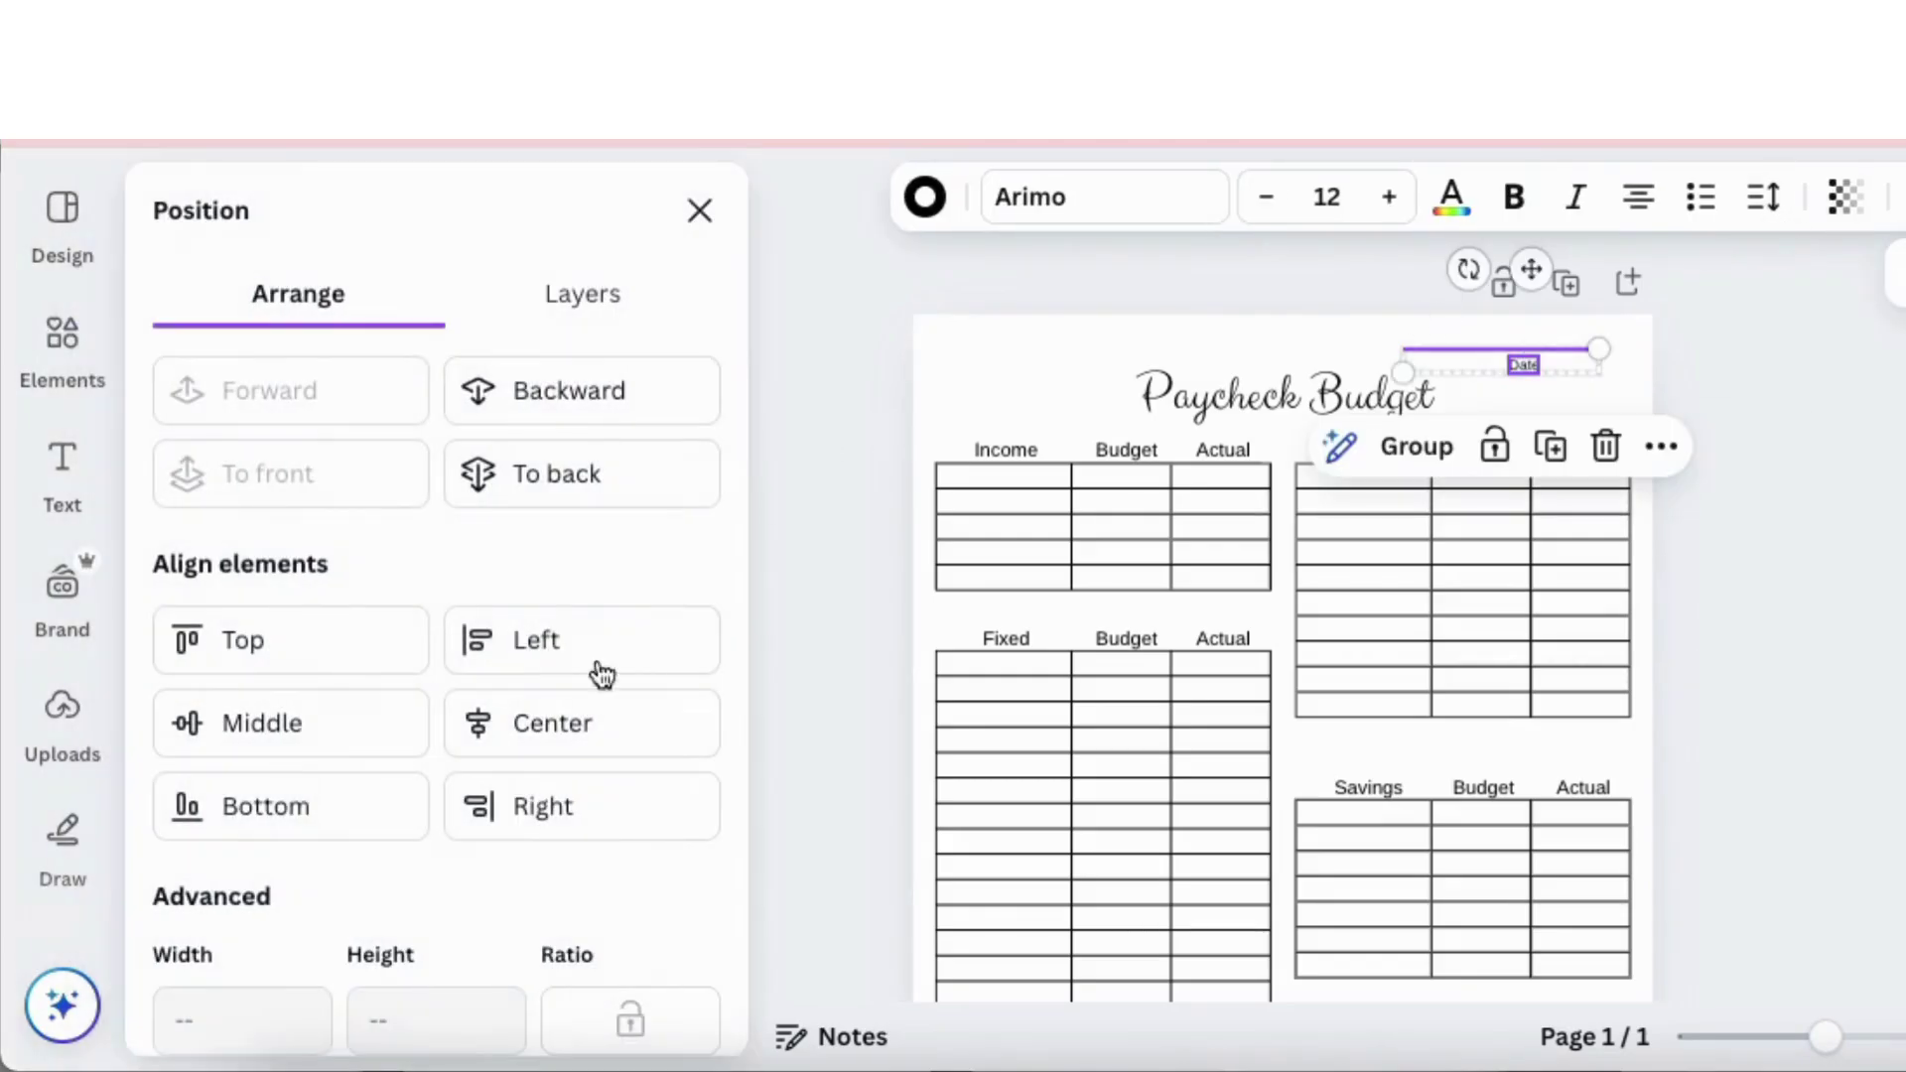
left_click(546, 729)
left_click_drag(1616, 350, 1644, 341)
left_click(1820, 439)
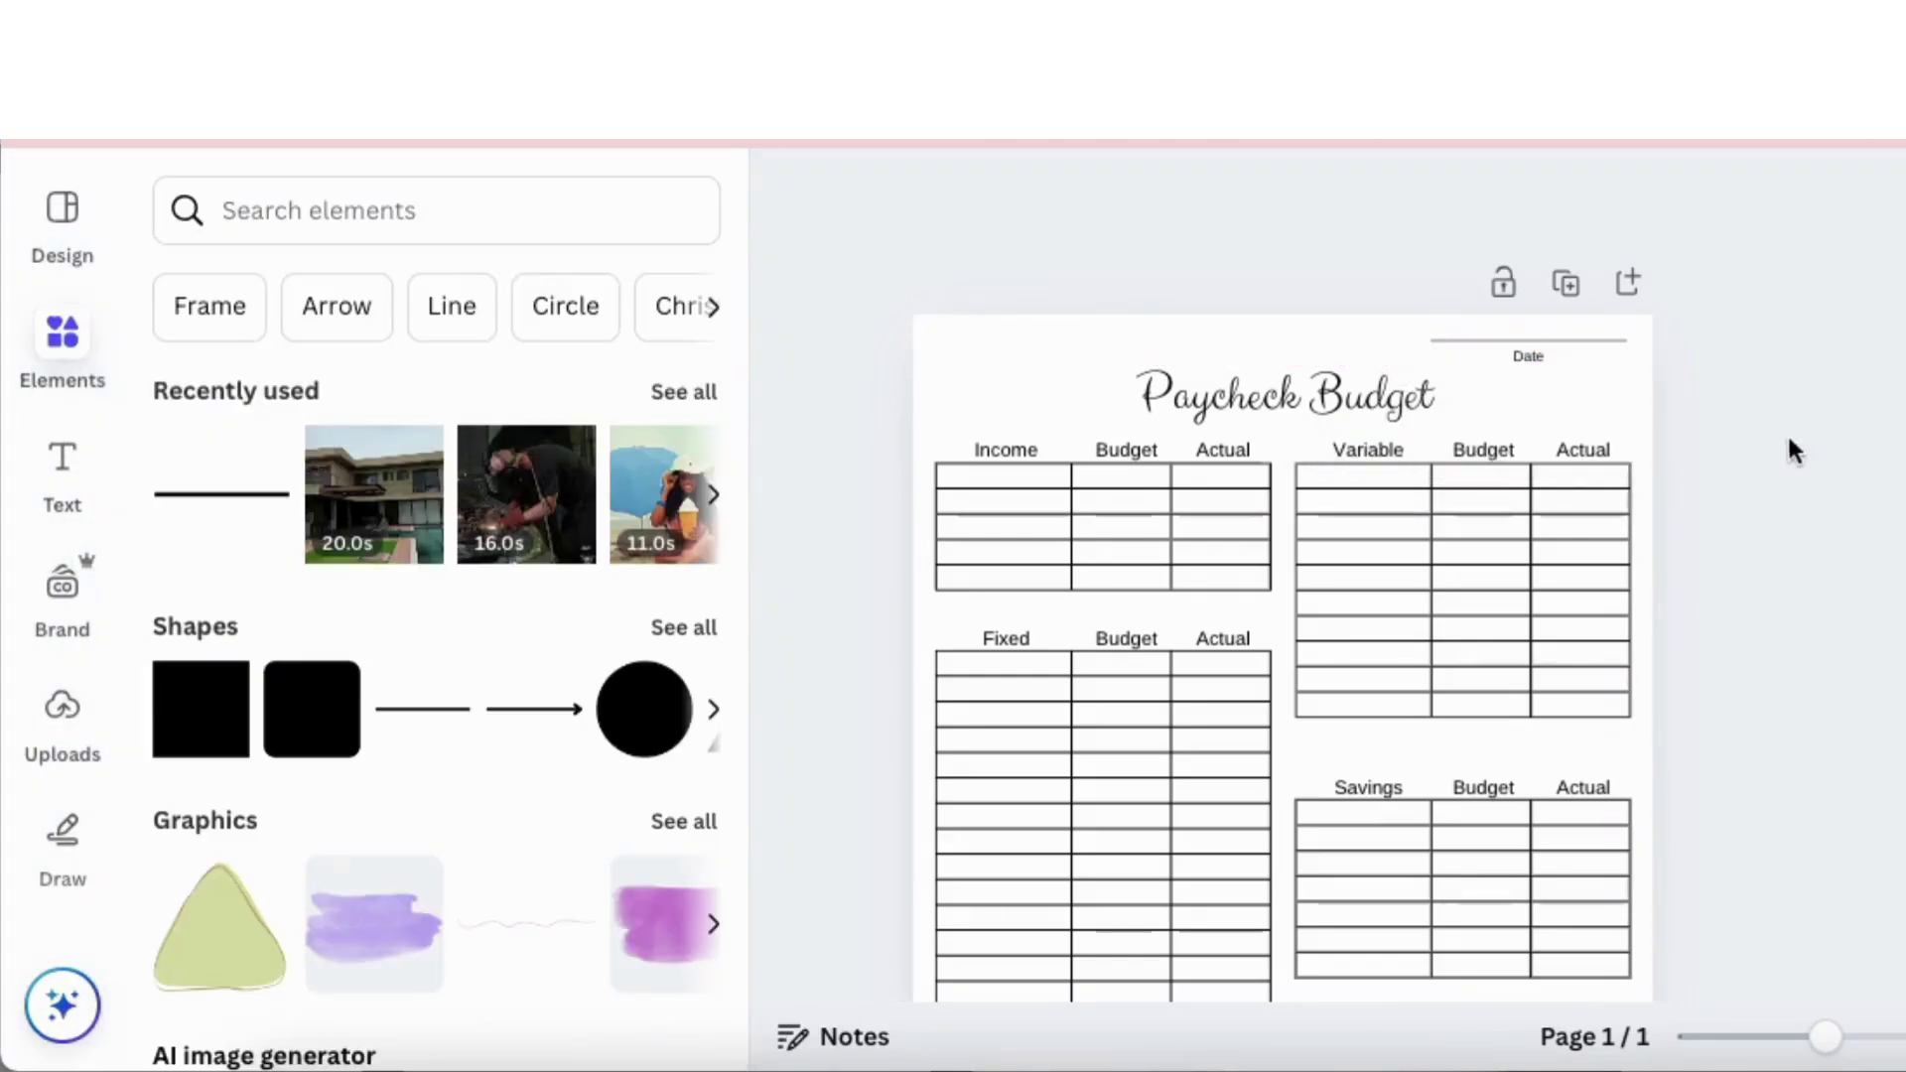
Step: Lower the line slightly so it sits closer to the Date label
left_click(1551, 342)
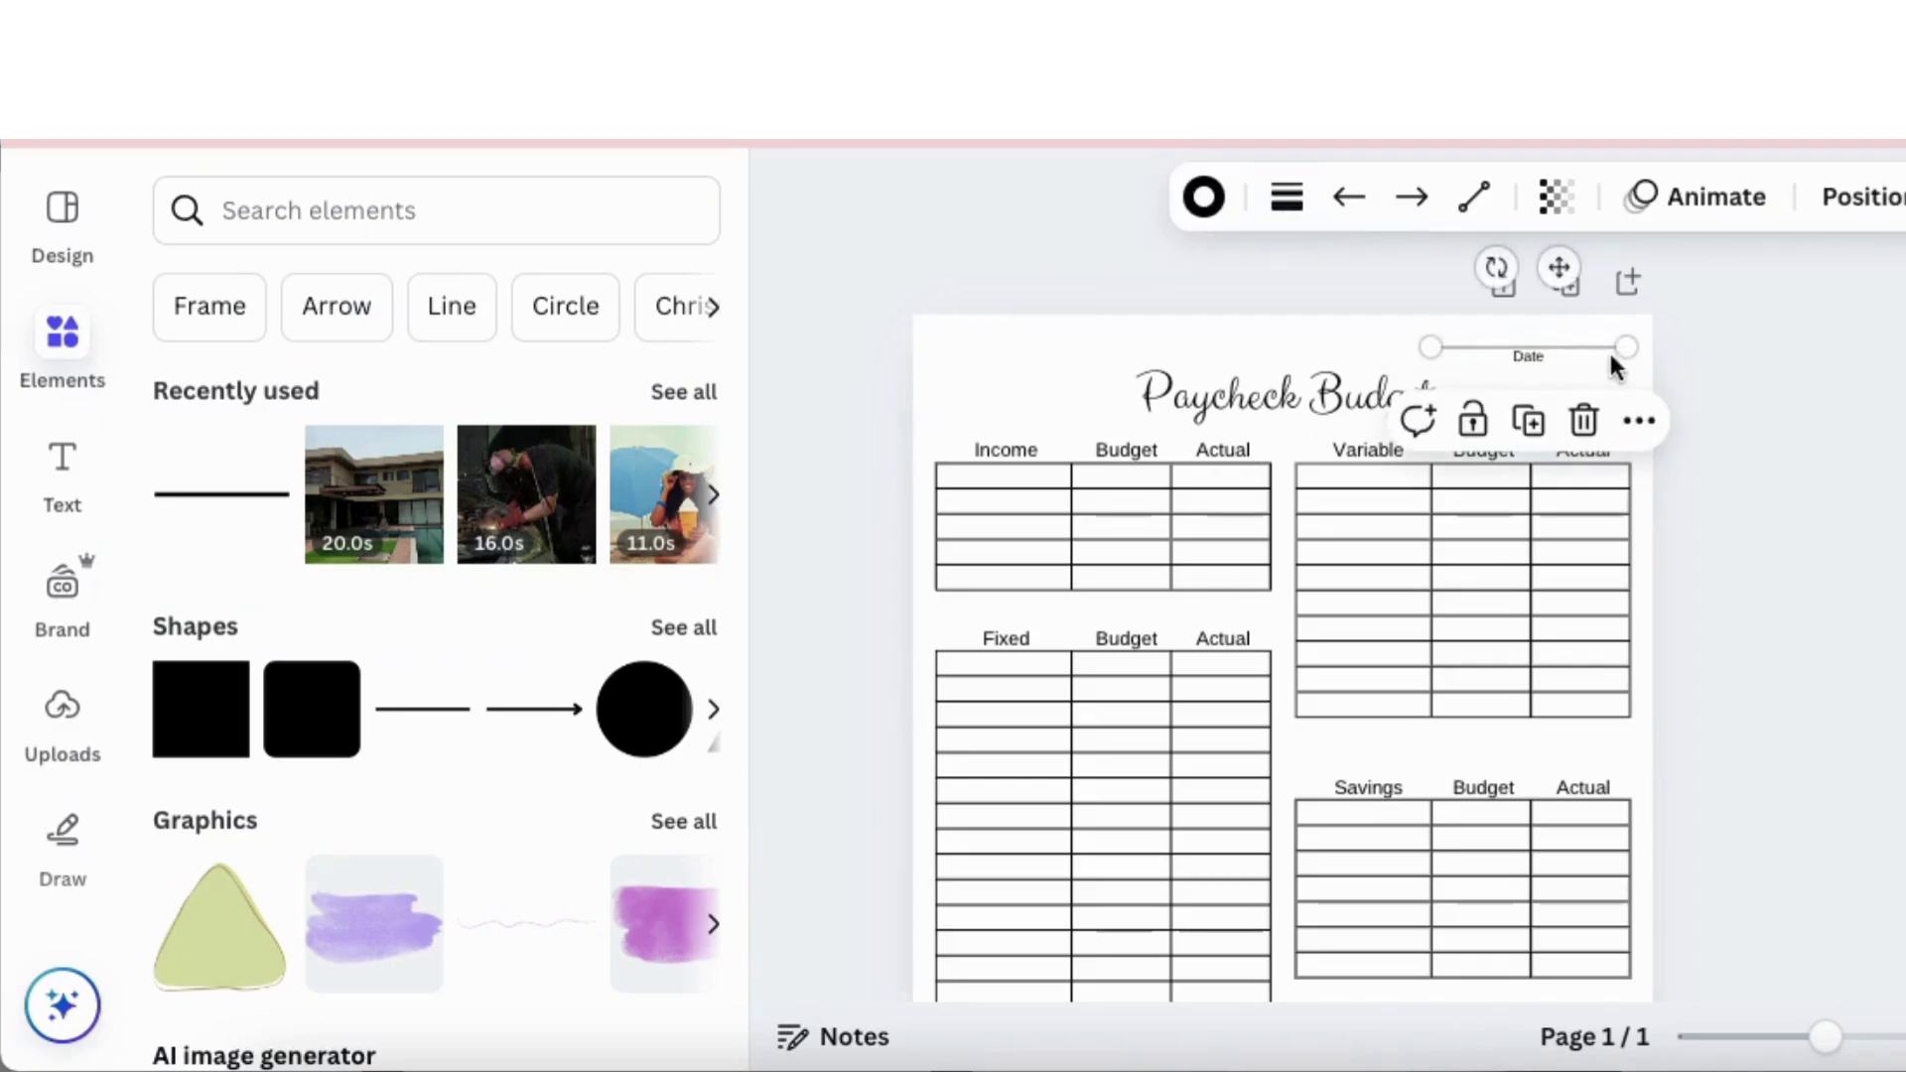
left_click(1679, 393)
Step: Change the font of the Date label under the line to Montserrat
left_click(1524, 366)
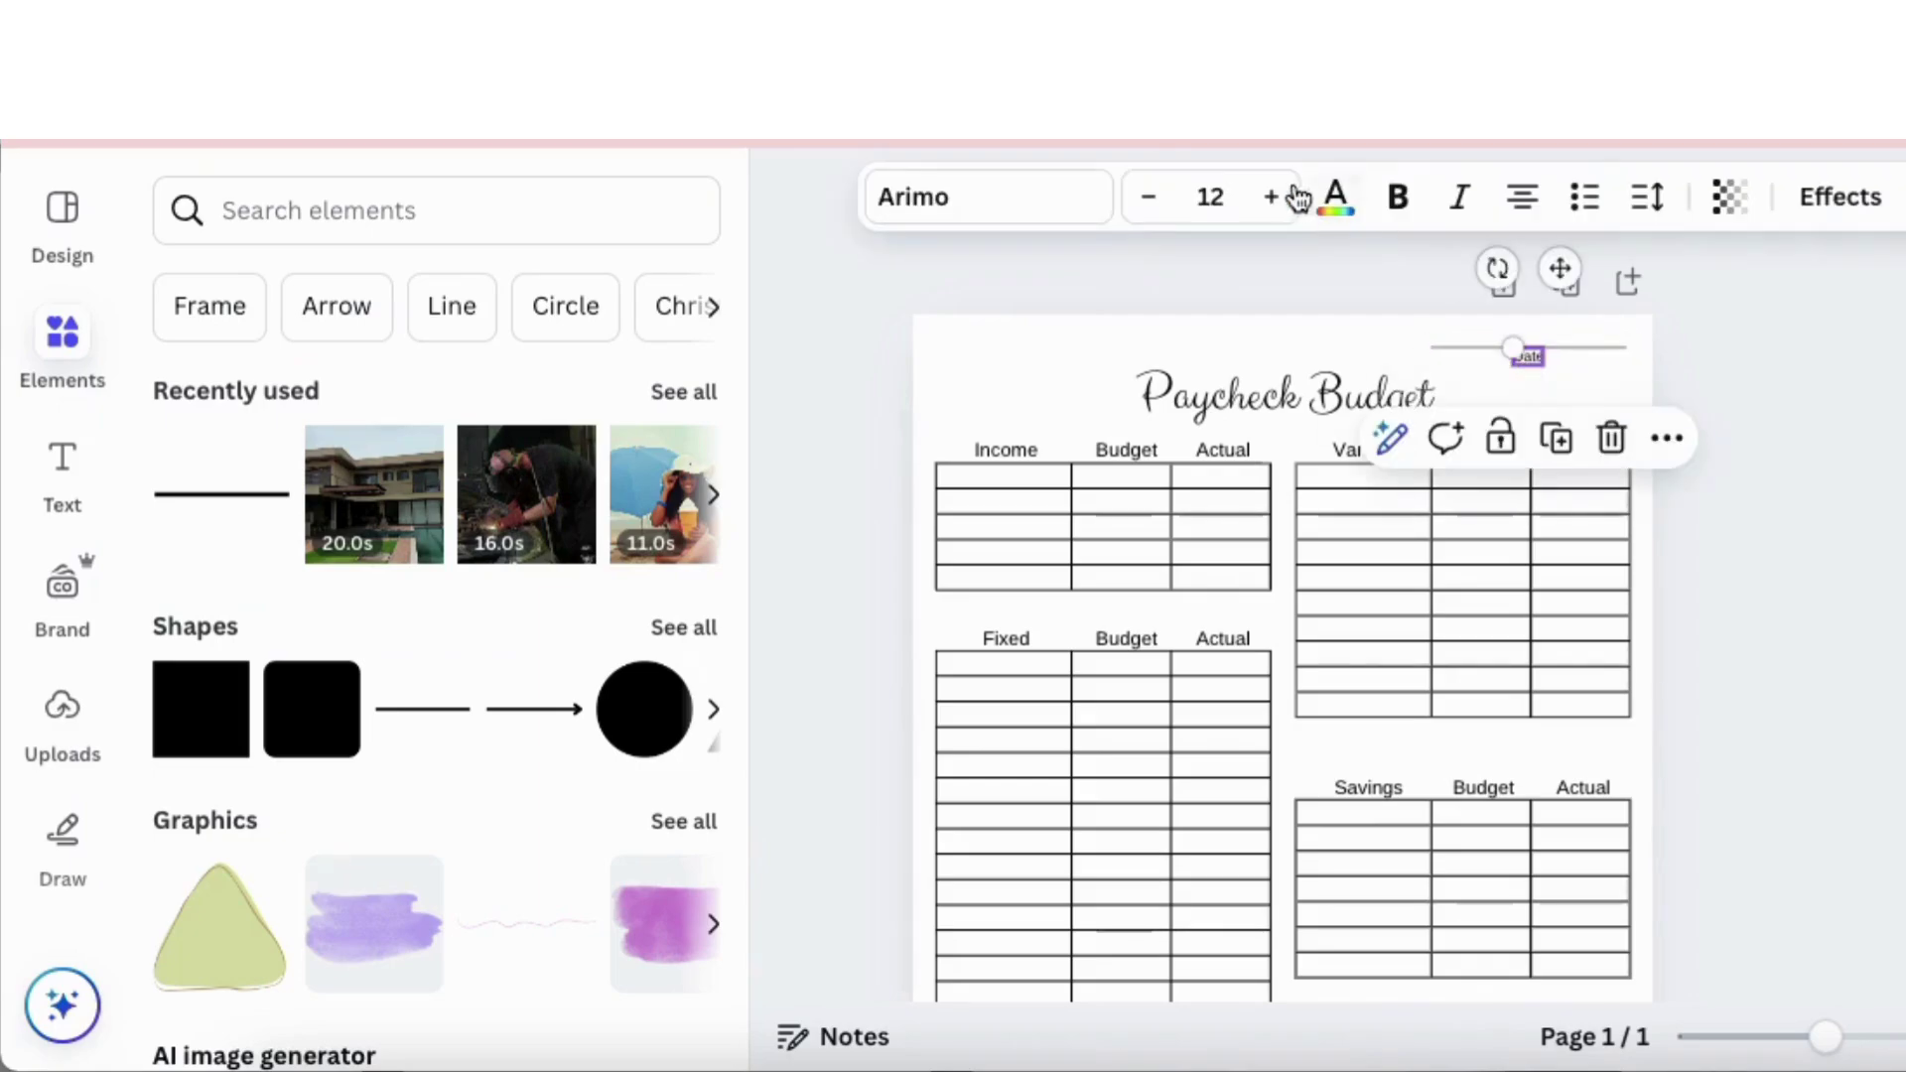
left_click(1043, 209)
left_click(187, 378)
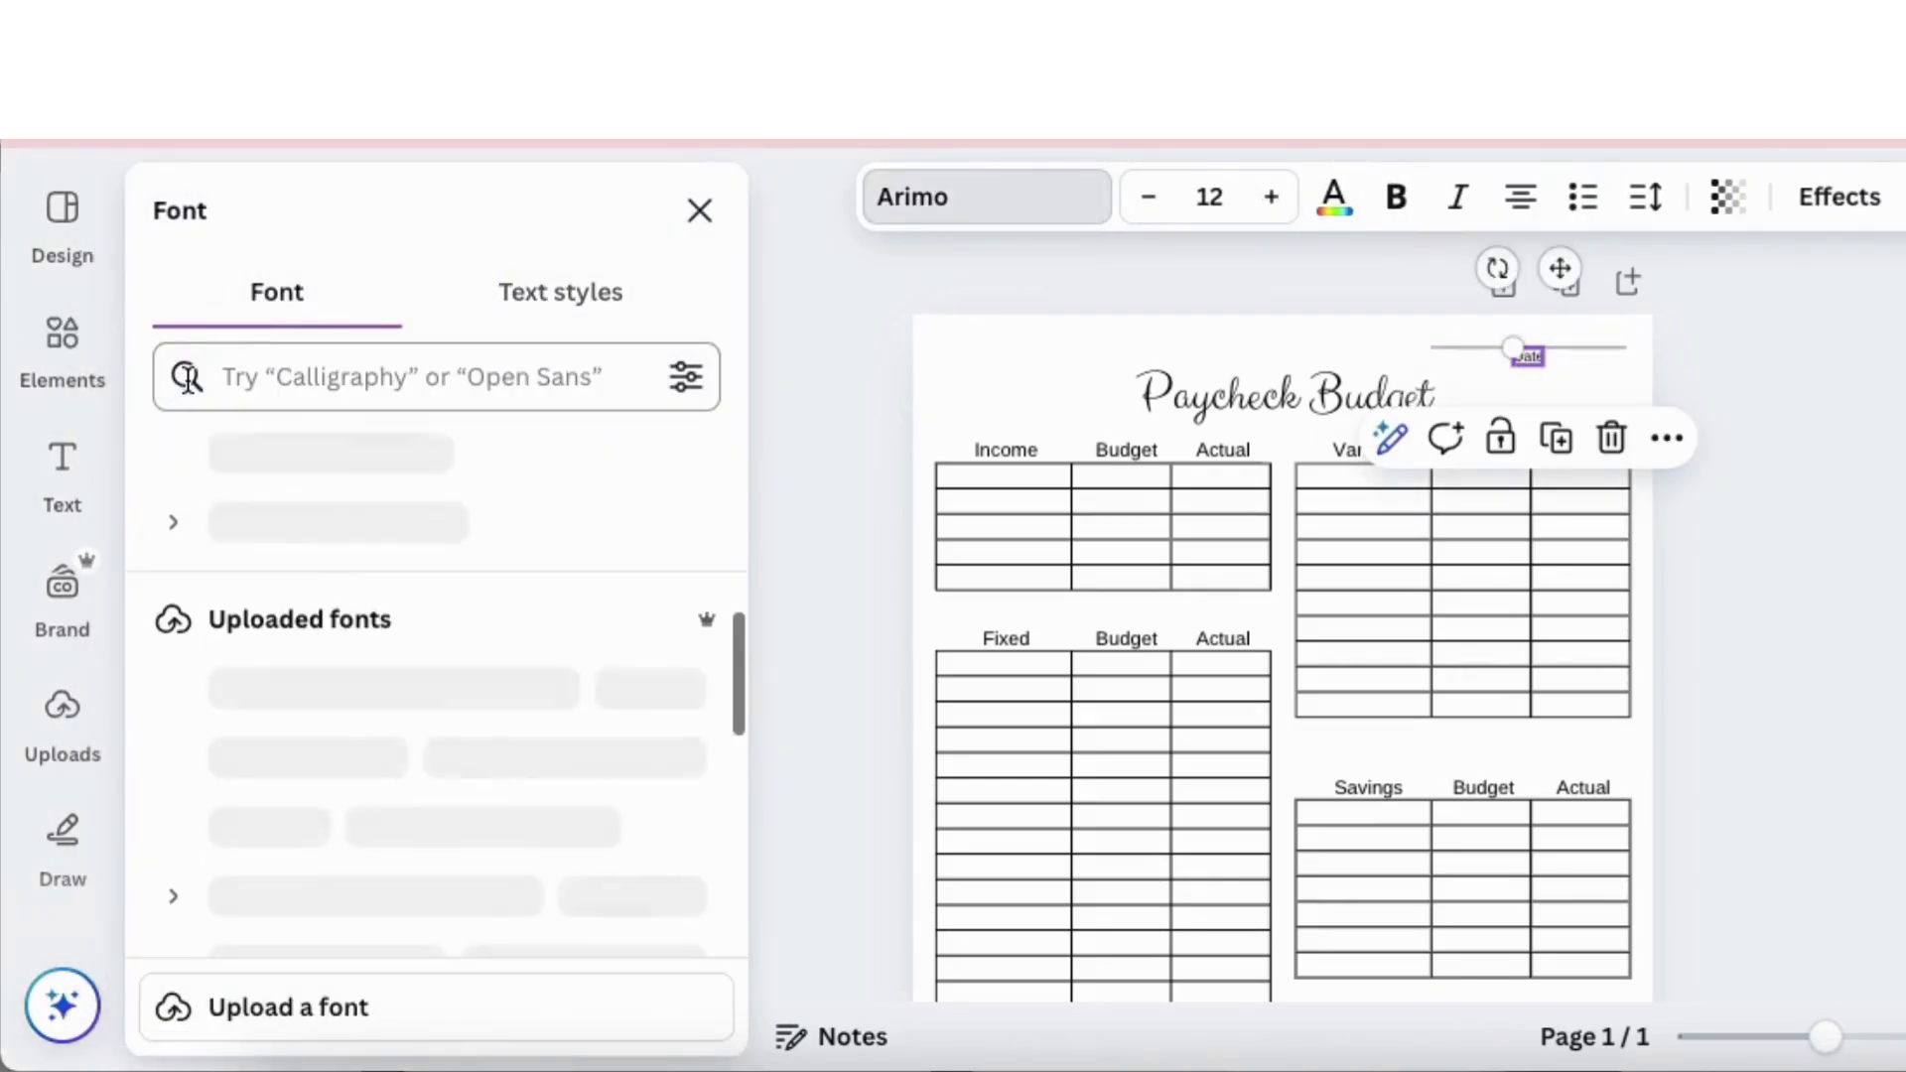
scroll(385, 636, "down", 1)
scroll(387, 641, "down", 10)
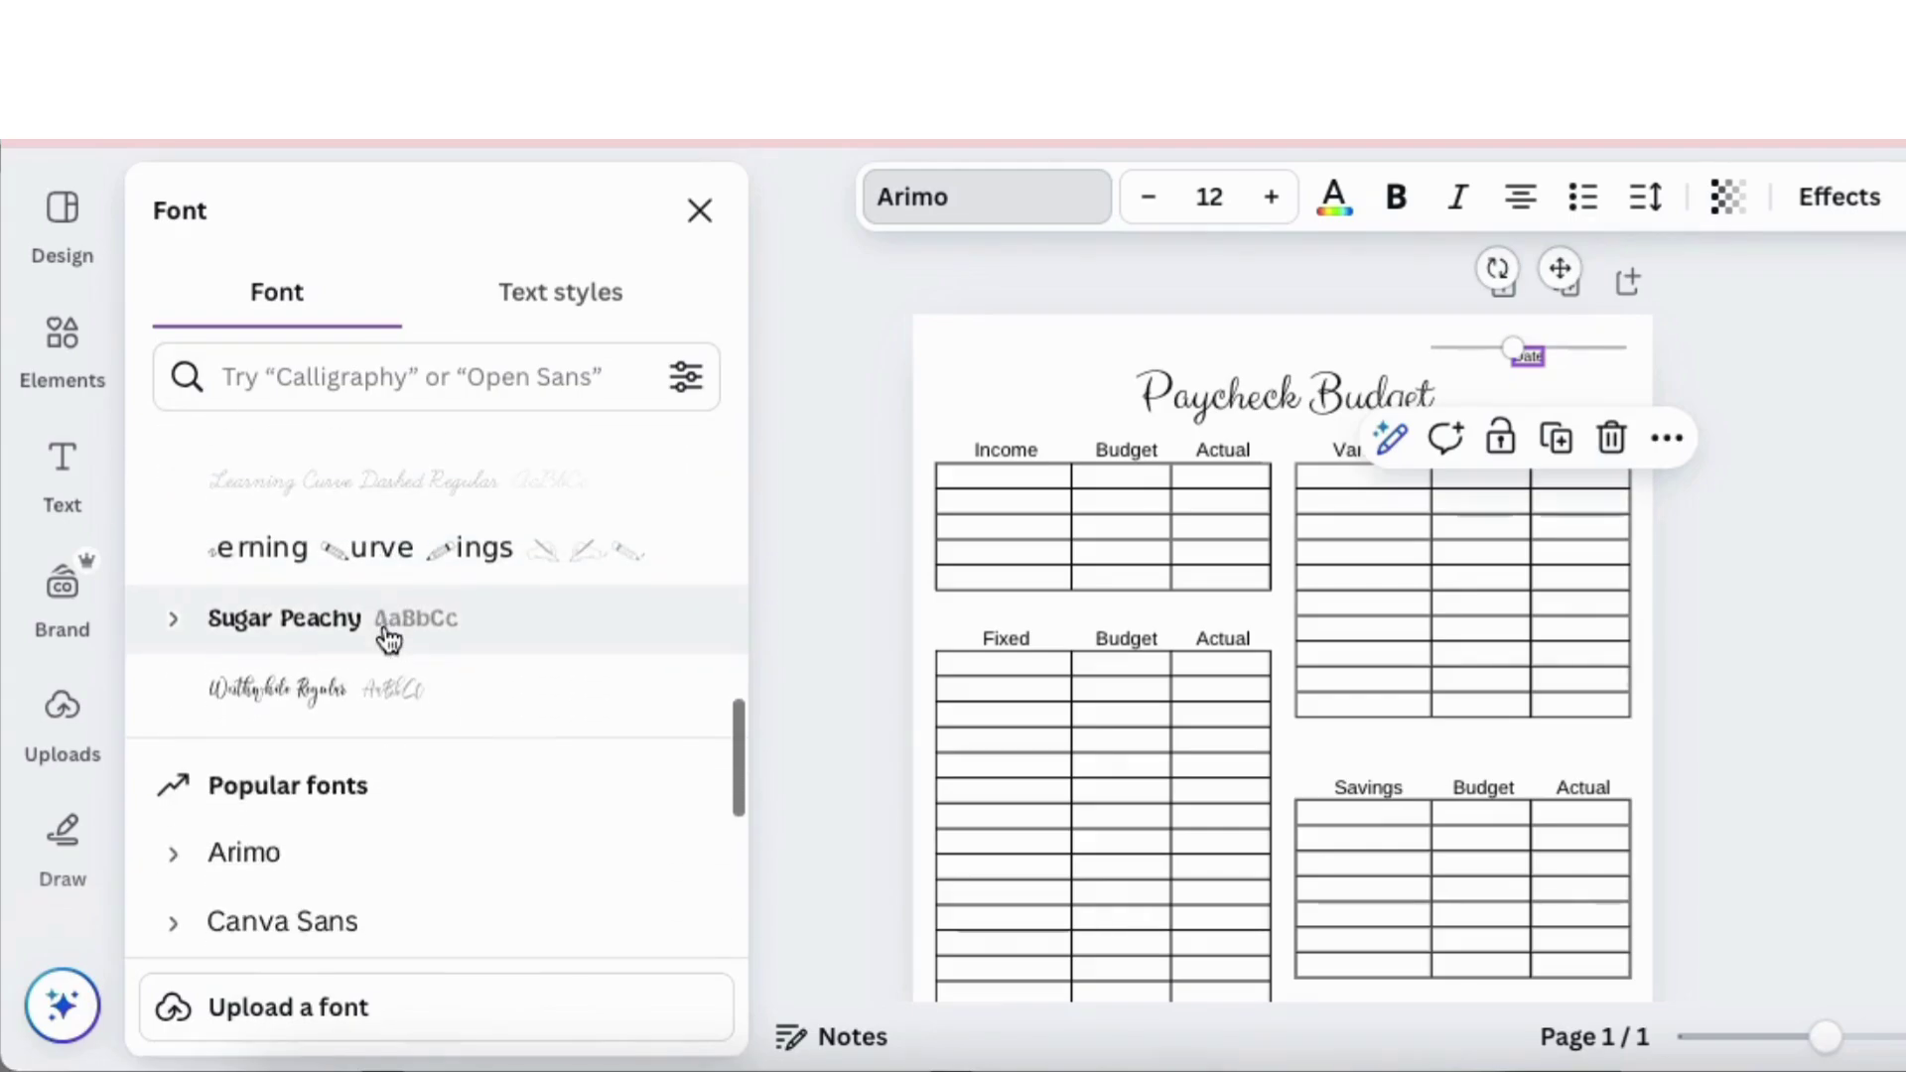
scroll(387, 638, "up", 2)
left_click(383, 581)
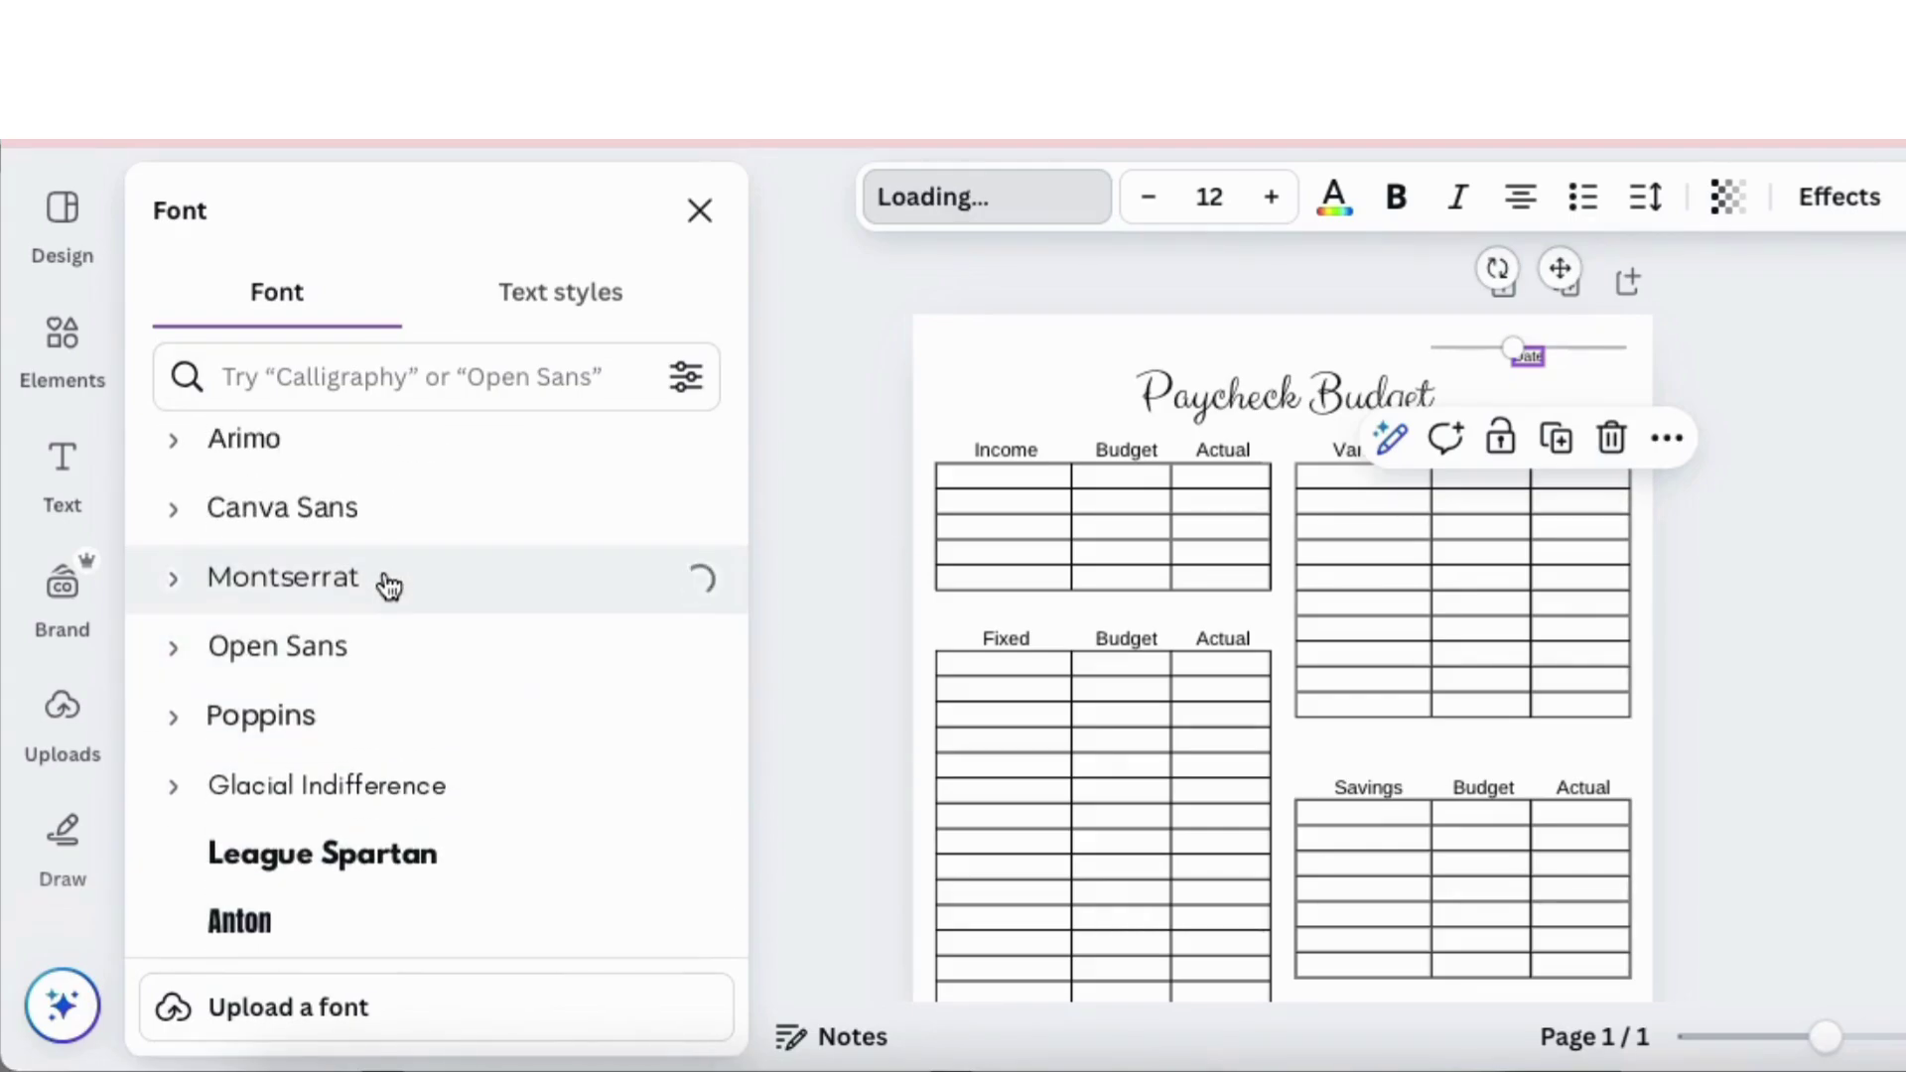
left_click(921, 435)
Step: Set the Income table's three column headings to Montserrat and replace all Arimo text in the design with Montserrat
left_click_drag(927, 443, 1249, 455)
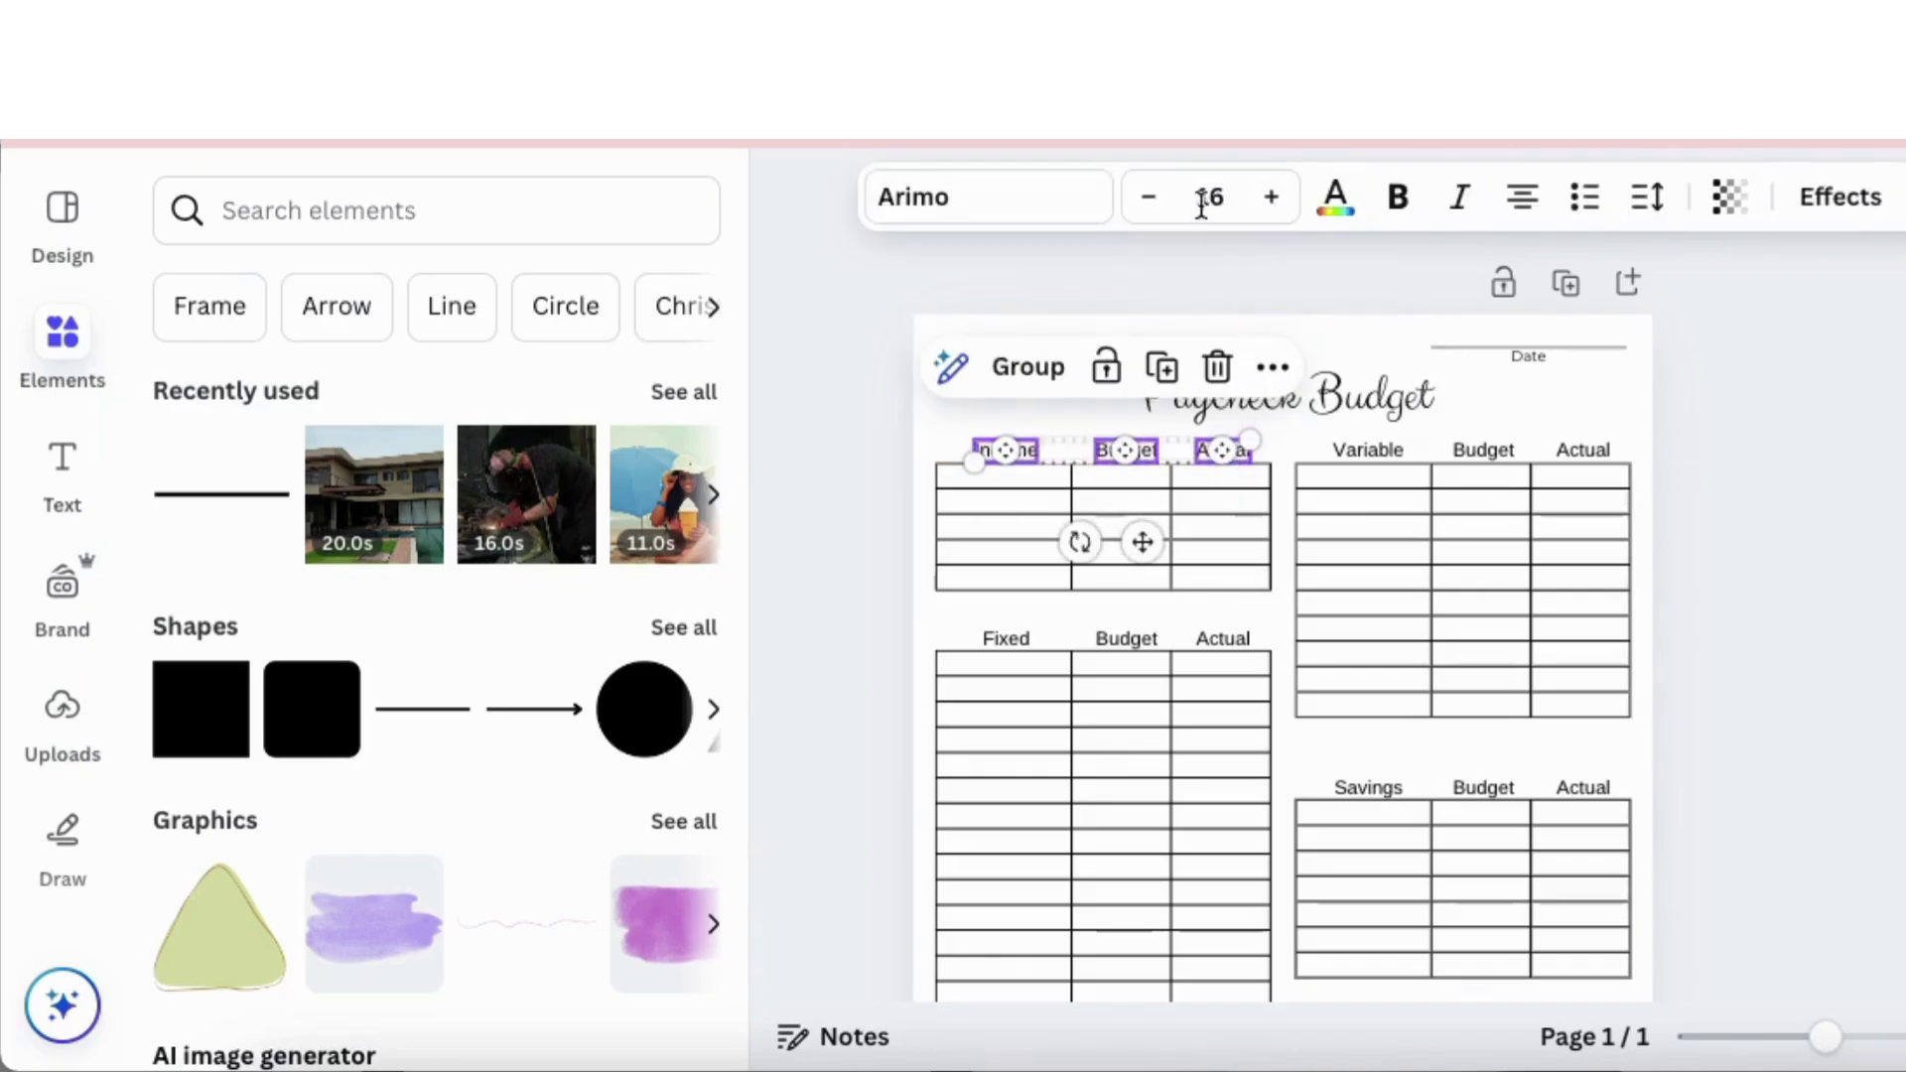
left_click(1068, 200)
left_click(397, 761)
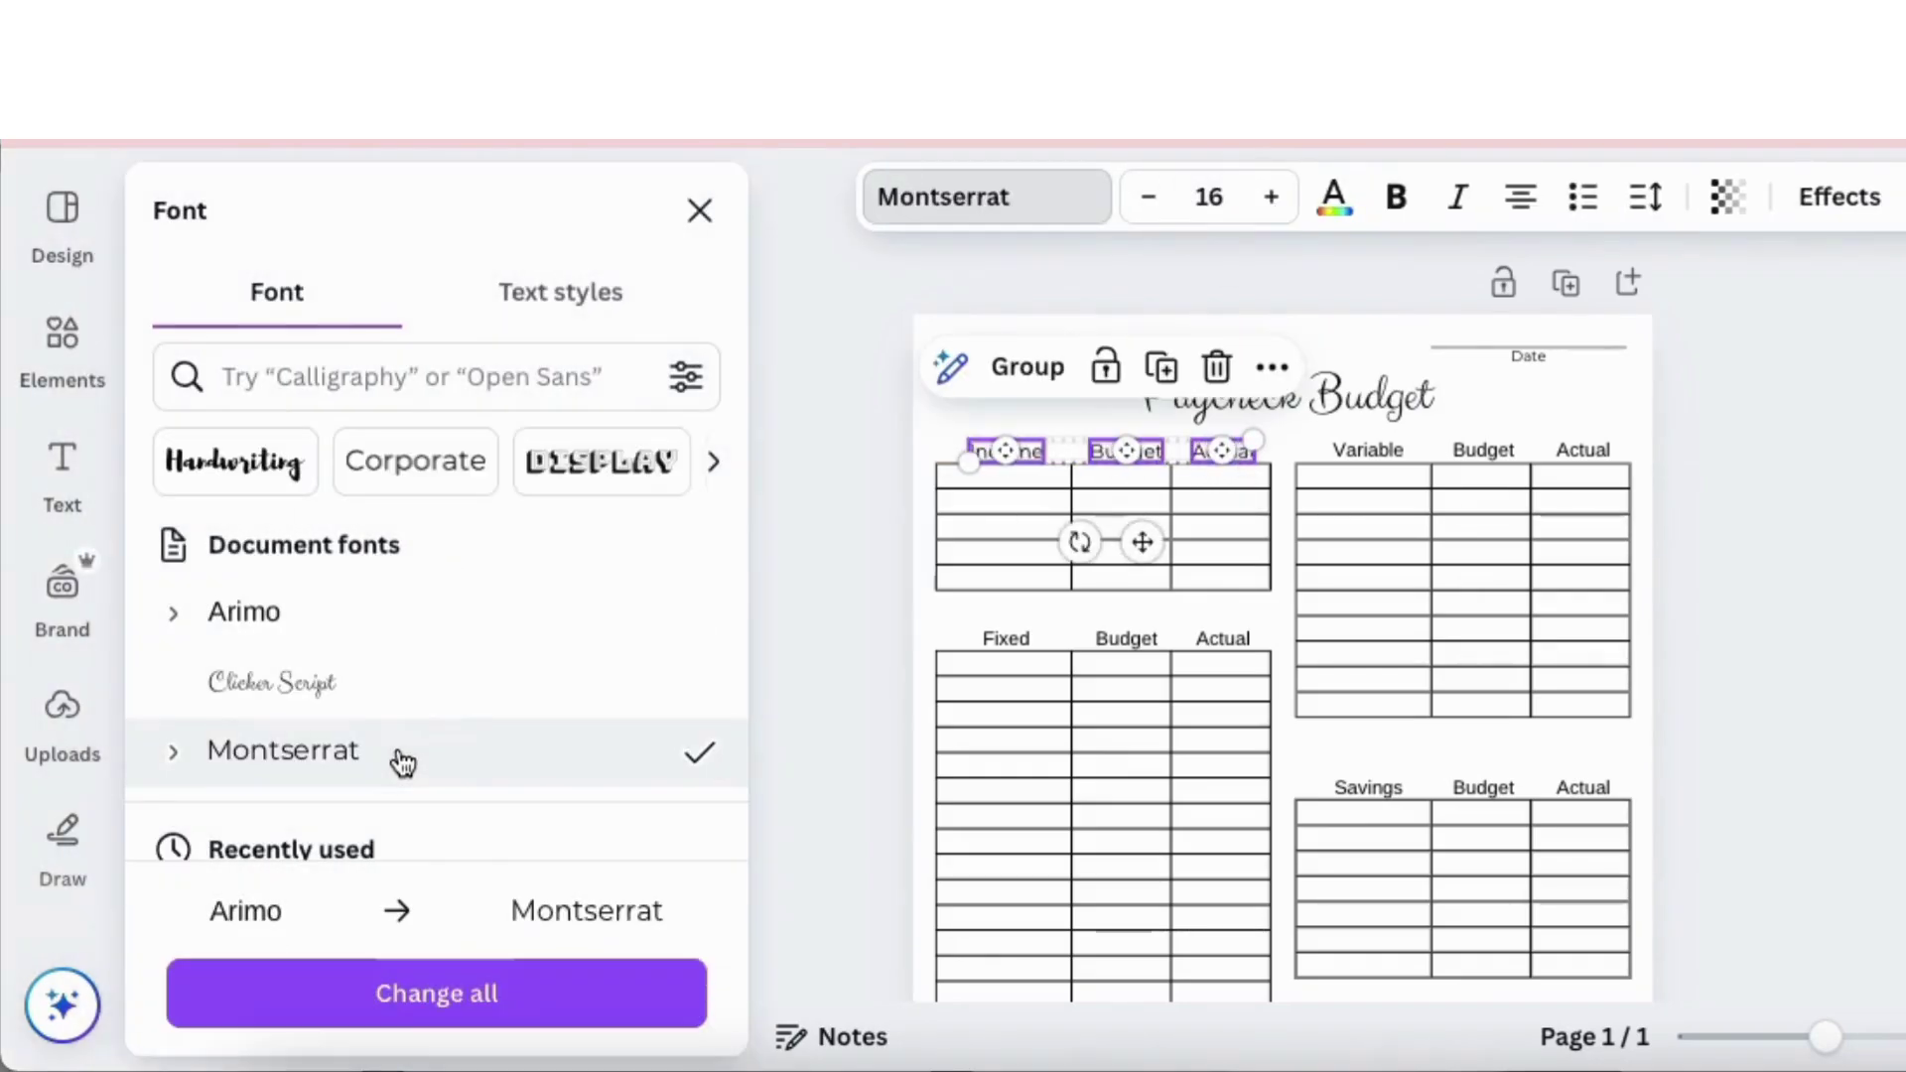
left_click(402, 992)
Step: Convert the row labels in the Summary table's first column to uppercase and remove their bold formatting
scroll(1740, 792, "down", 3)
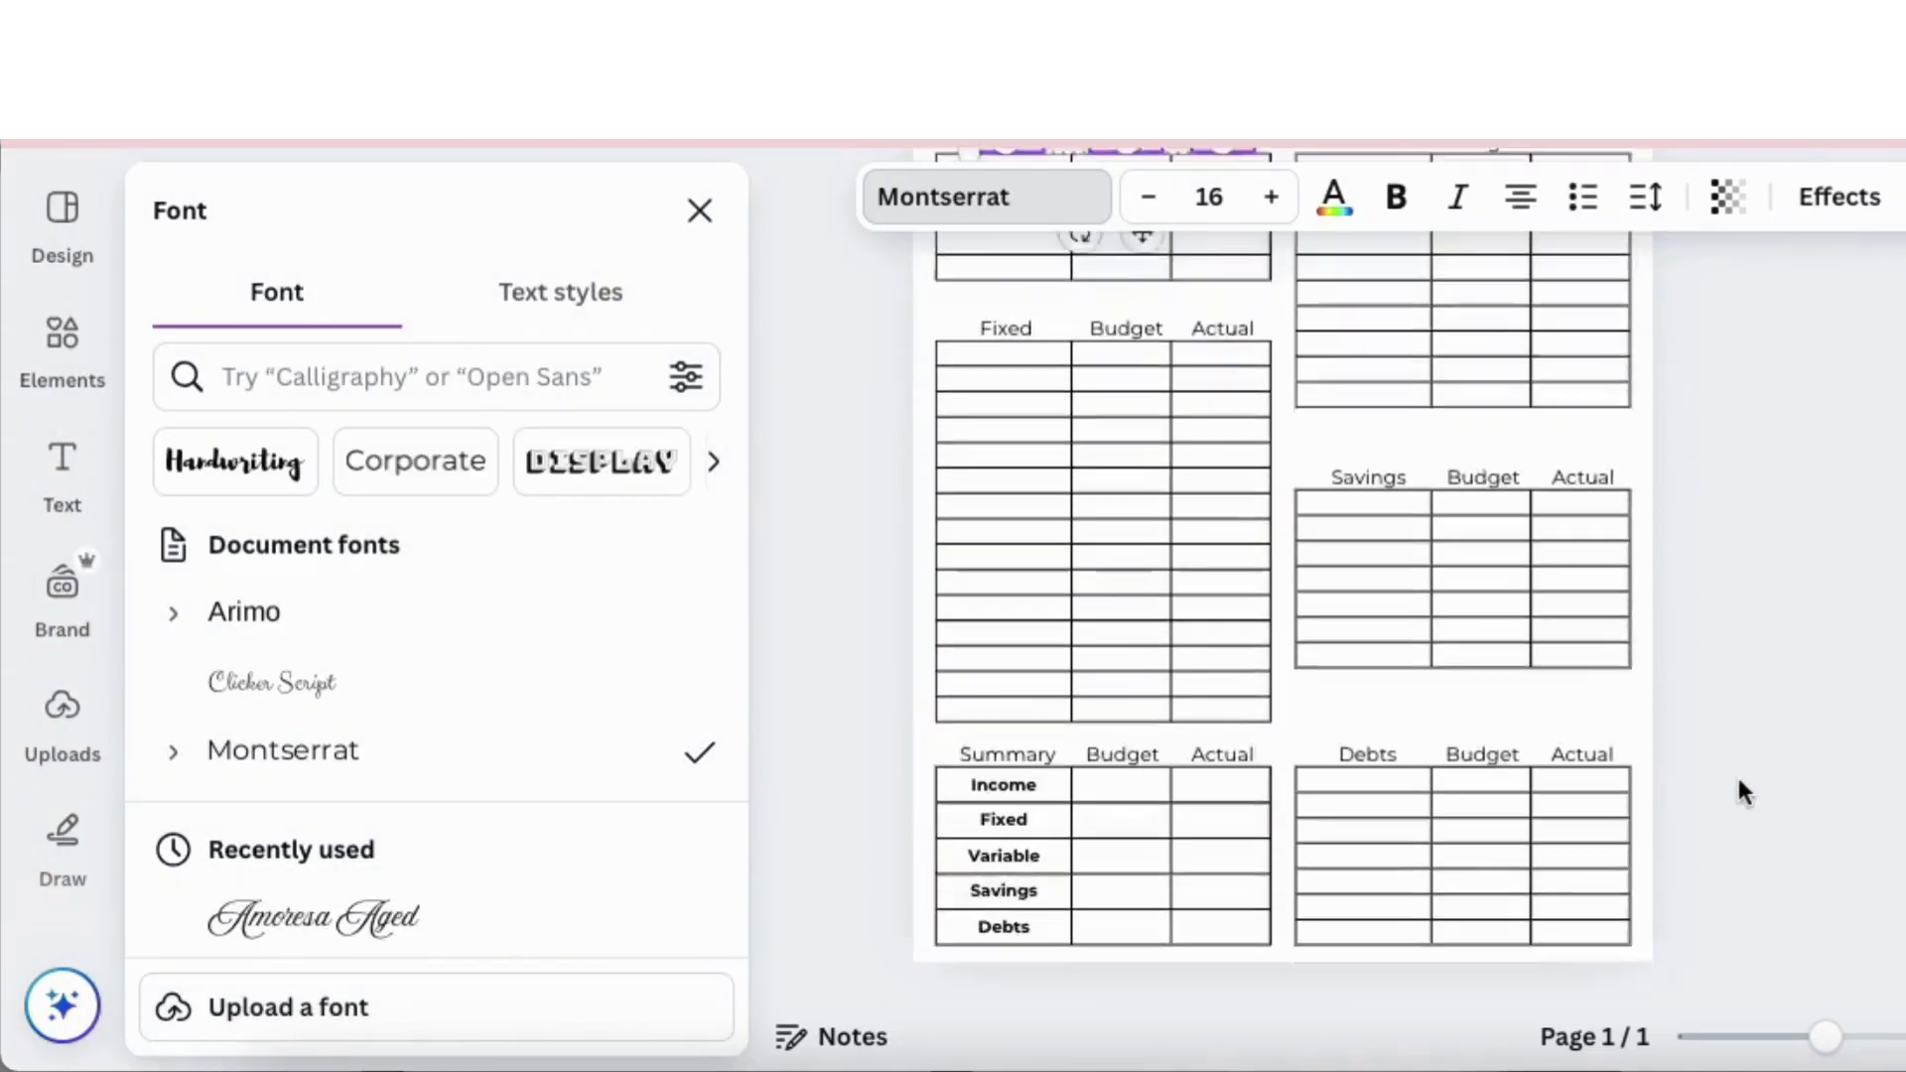
scroll(1737, 781, "down", 1)
left_click_drag(1007, 695, 1025, 820)
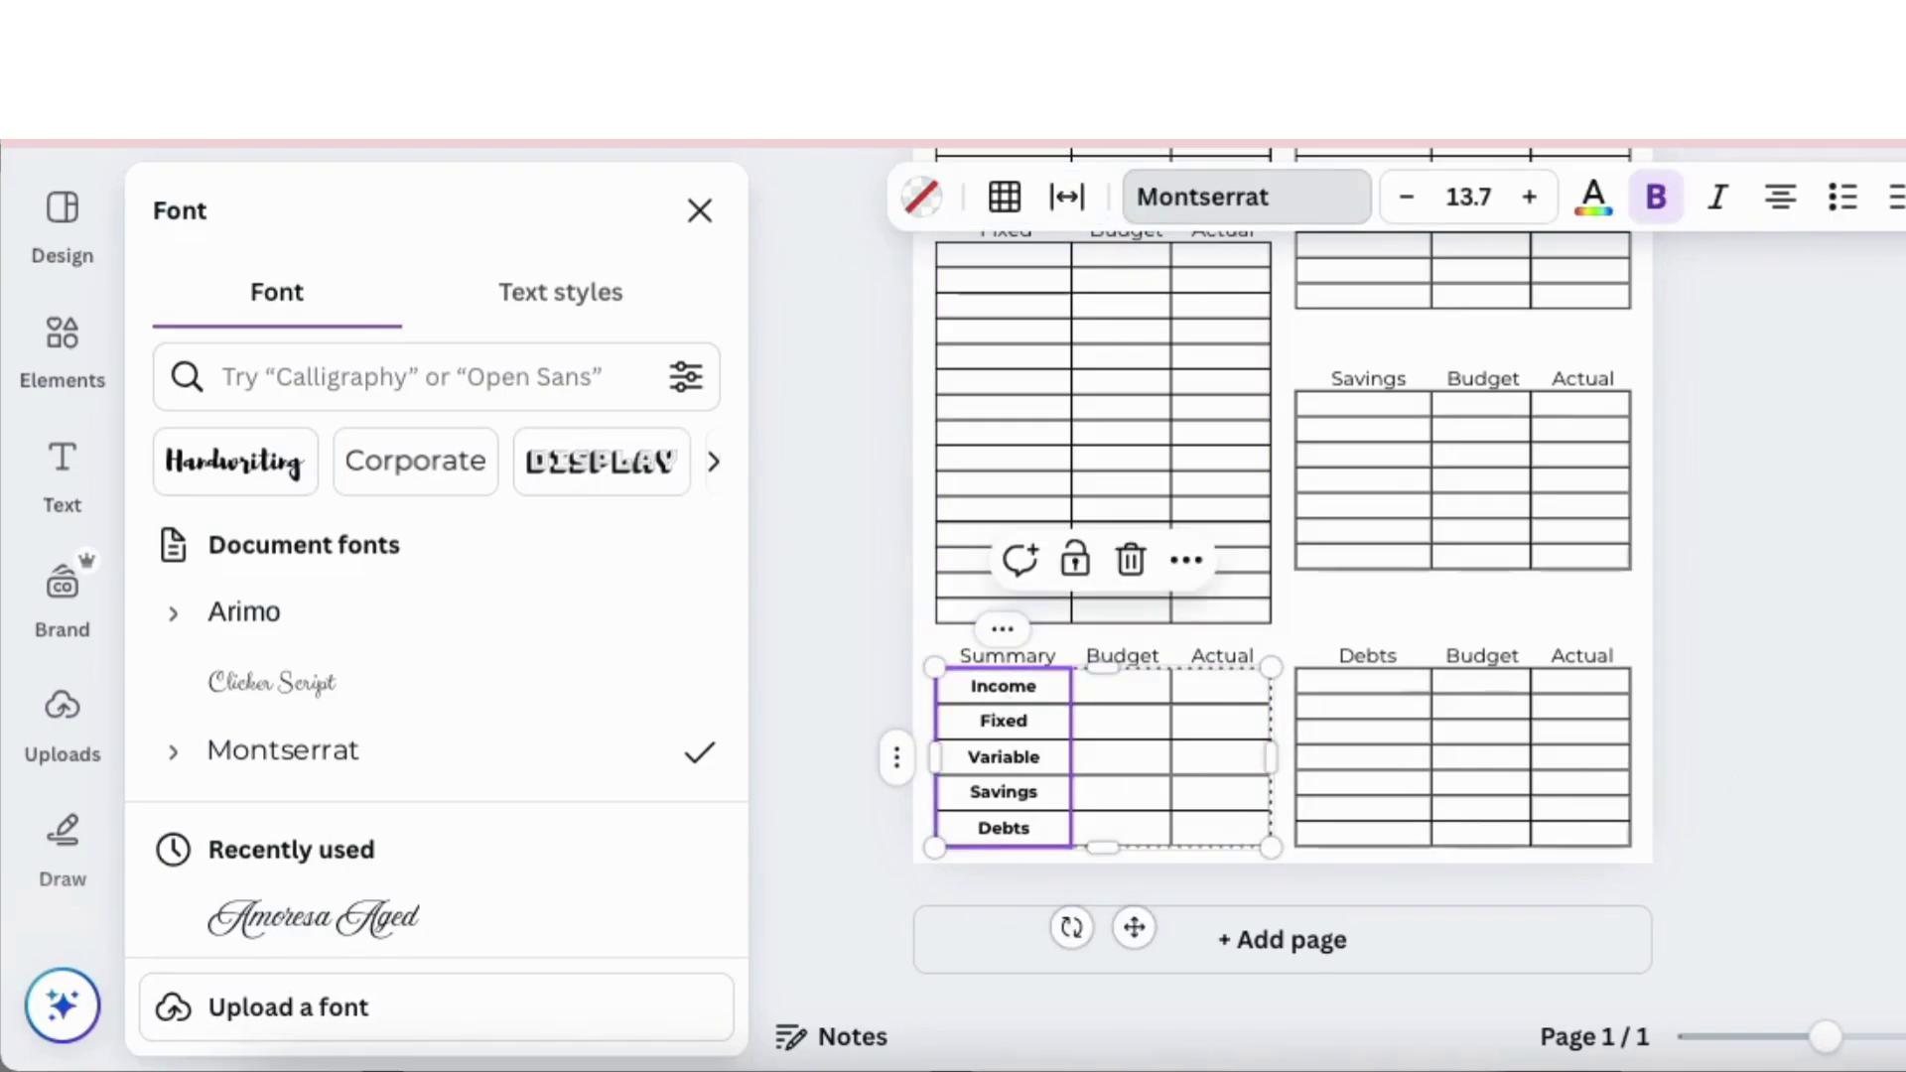
key("ctrl+shift+k")
left_click(1650, 199)
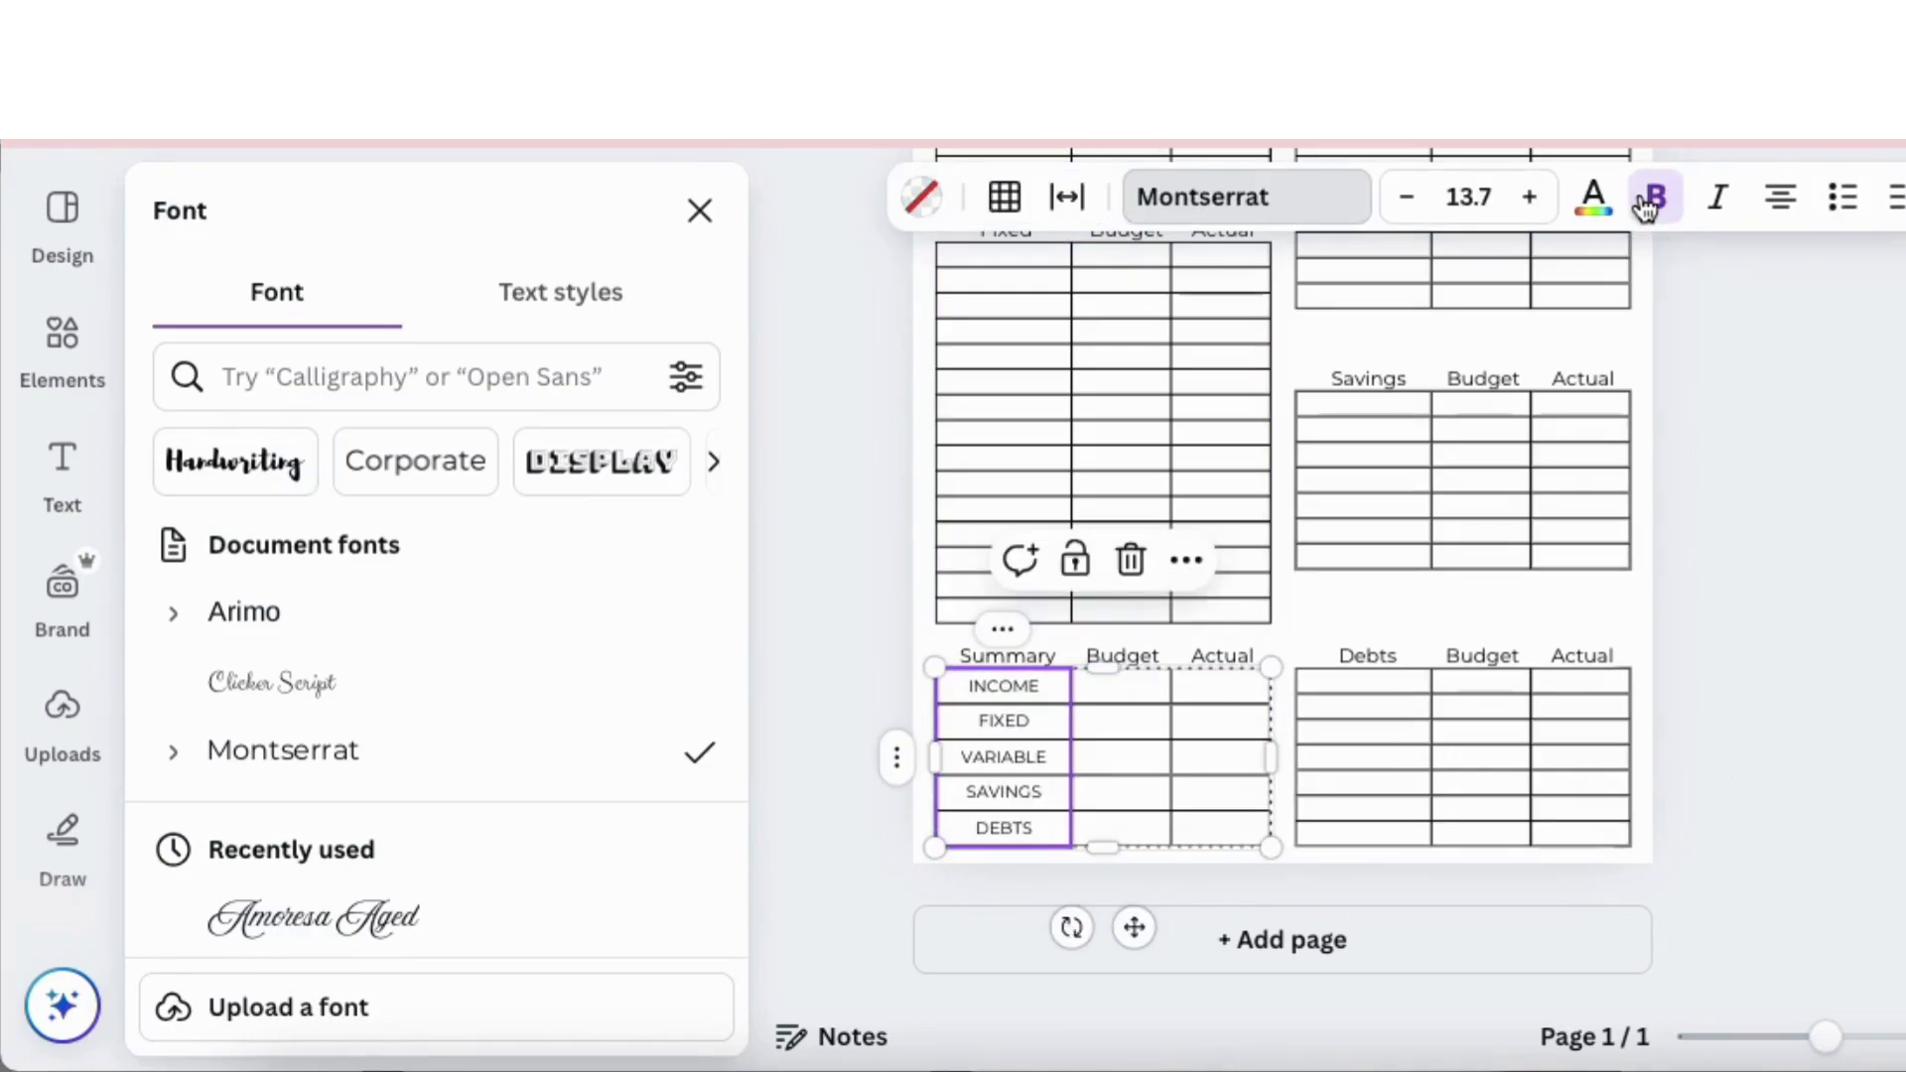
key("Escape")
scroll(1282, 556, "up", 2)
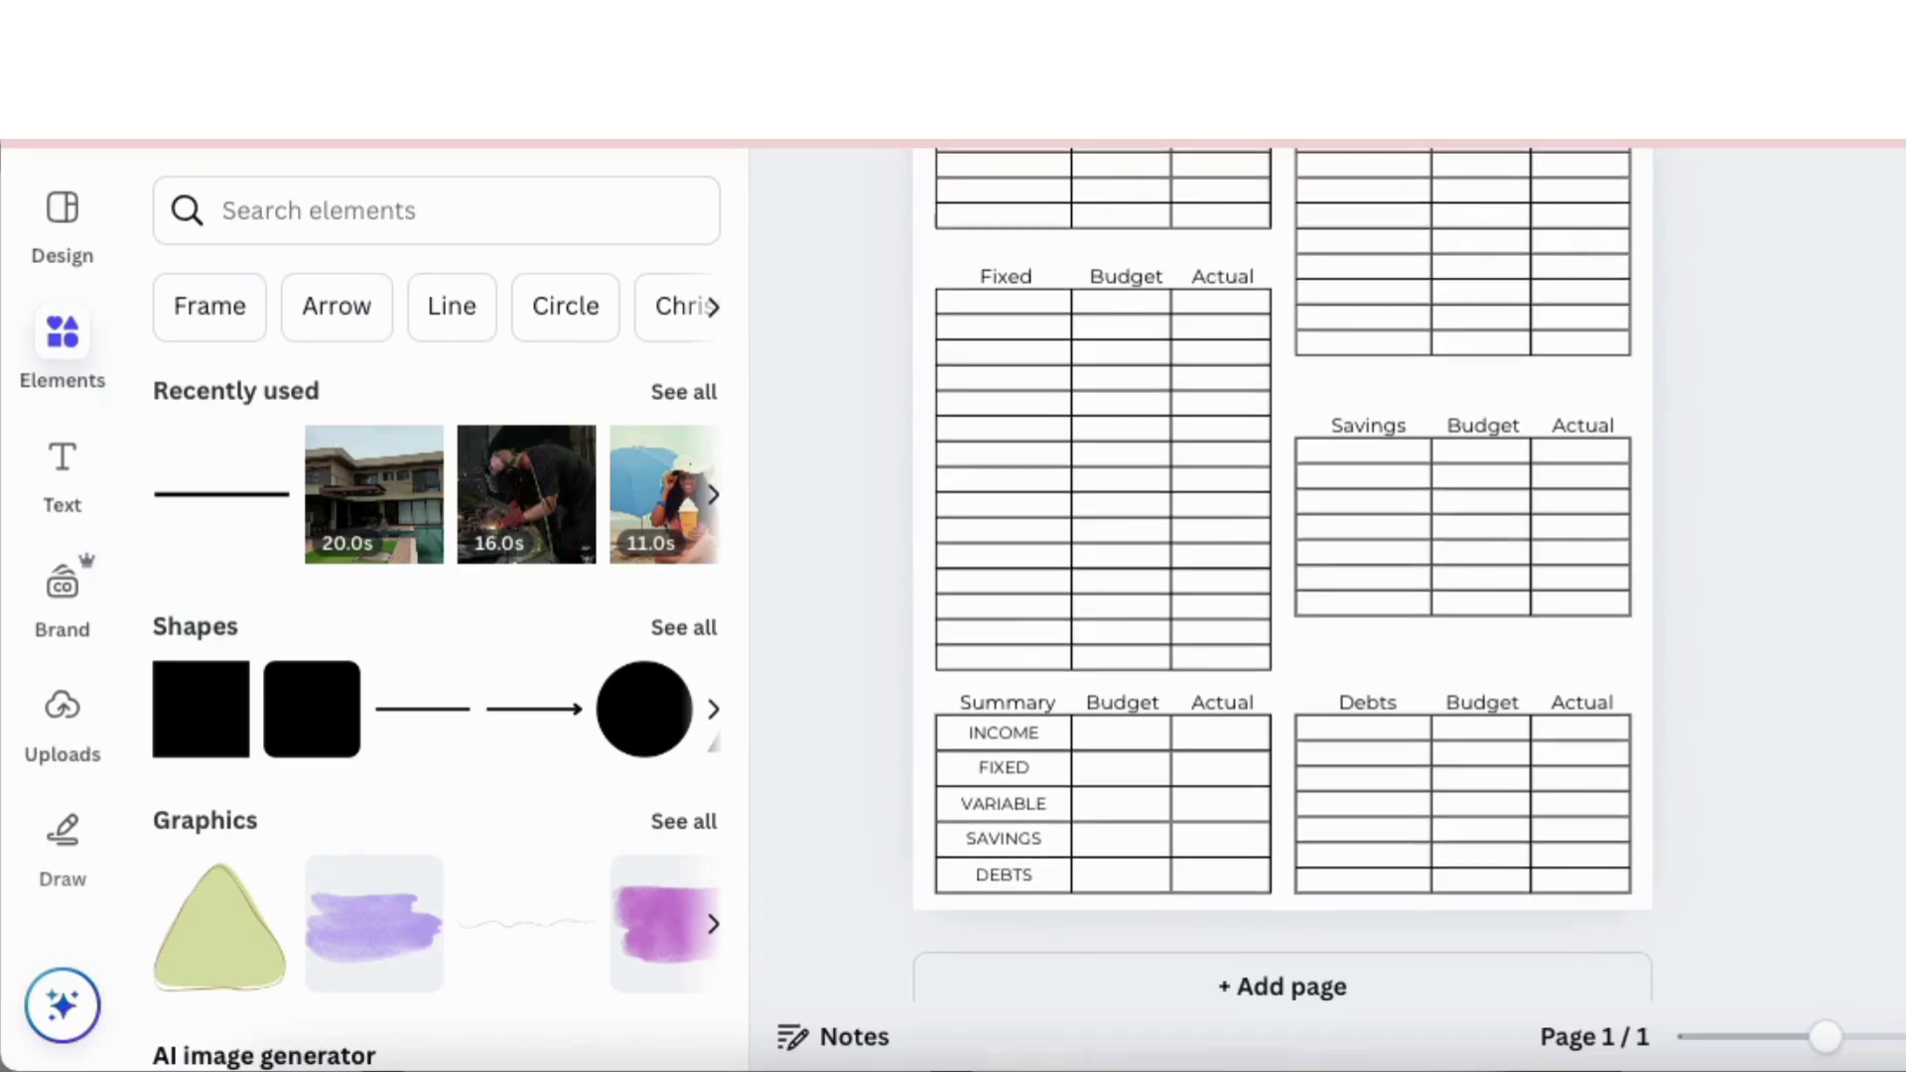
scroll(1280, 576, "up", 2)
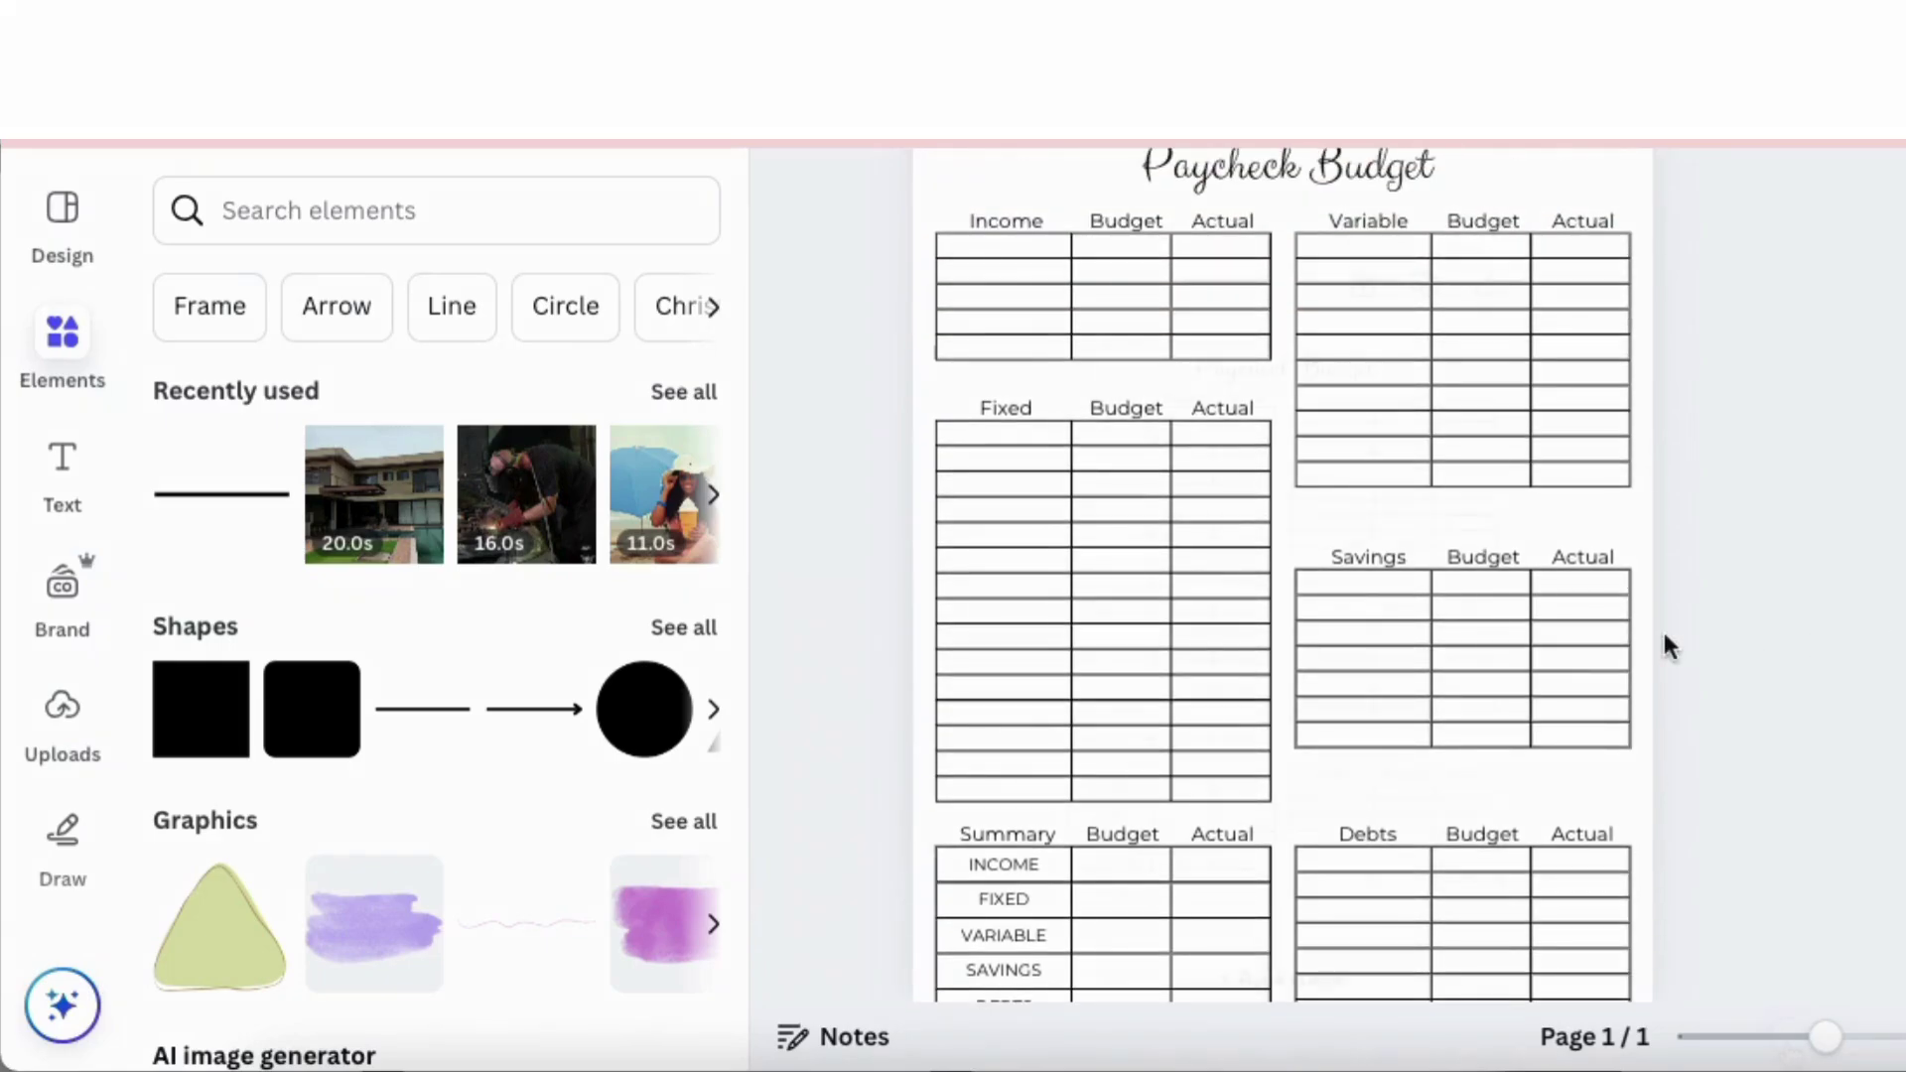